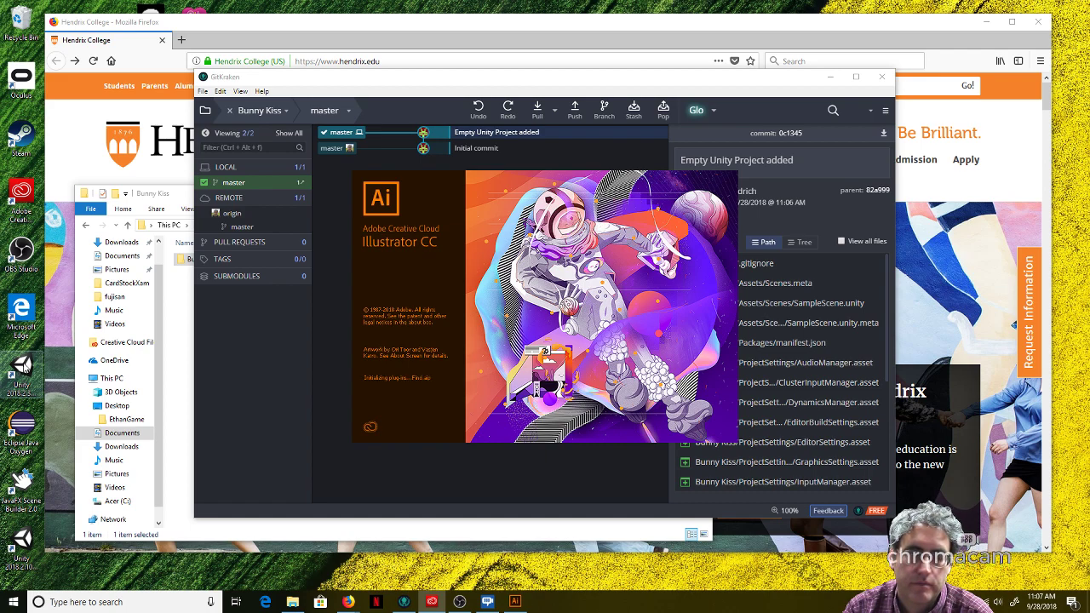
# Step: Delete the Unity 2018.2.3 shortcut from the desktop
pyautogui.rightClick(22, 369)
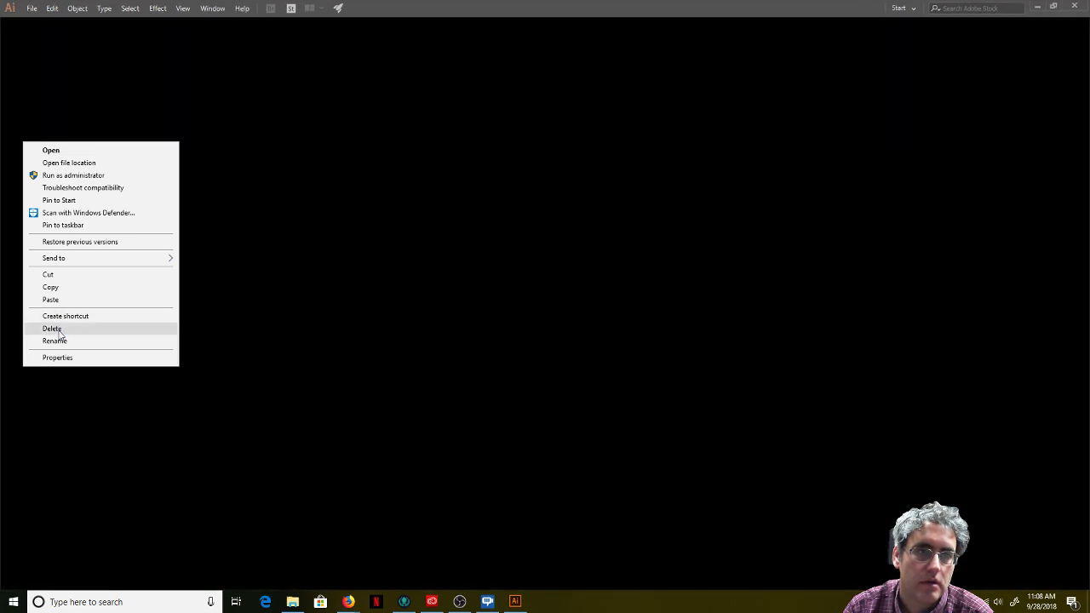
pyautogui.click(60, 332)
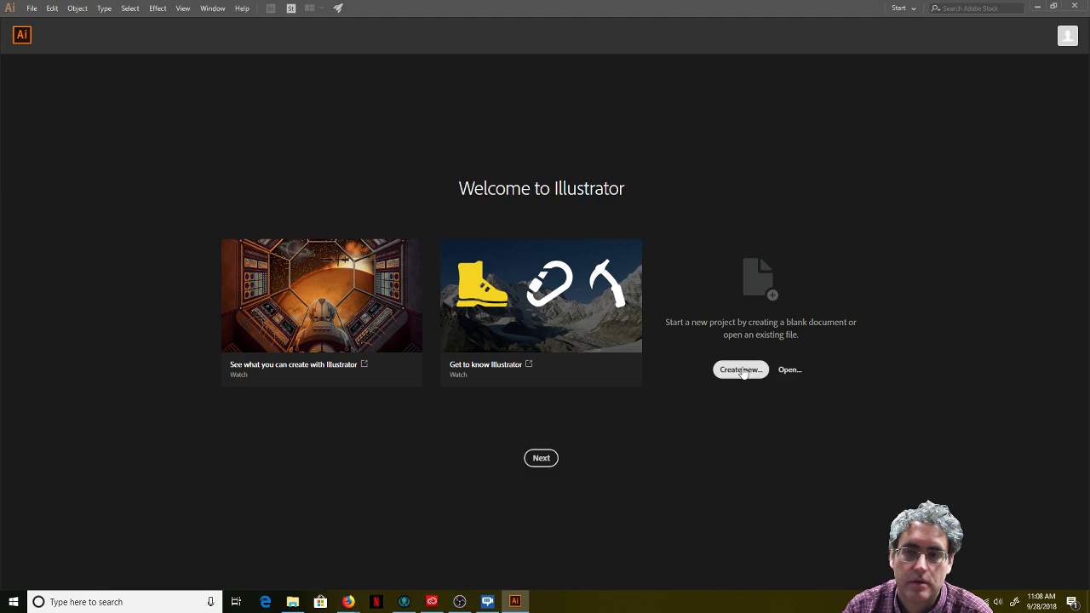
# Step: Create a new 1024 x 768 px Illustrator document from the Web category's Minimum preset and dismiss the welcome tour
pyautogui.hotkey('ctrl', 'n')
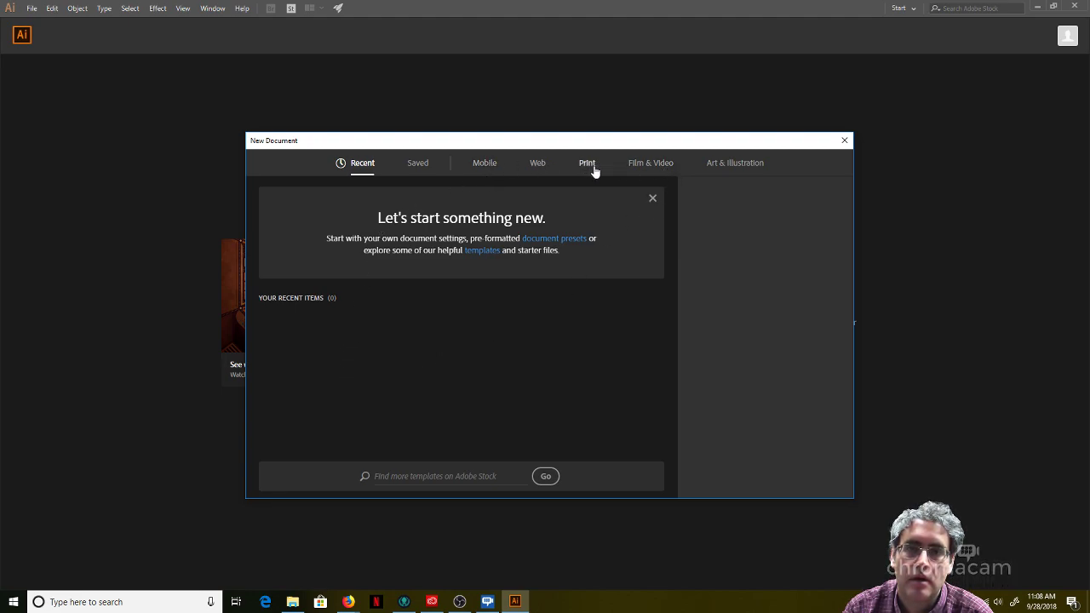
pyautogui.click(482, 170)
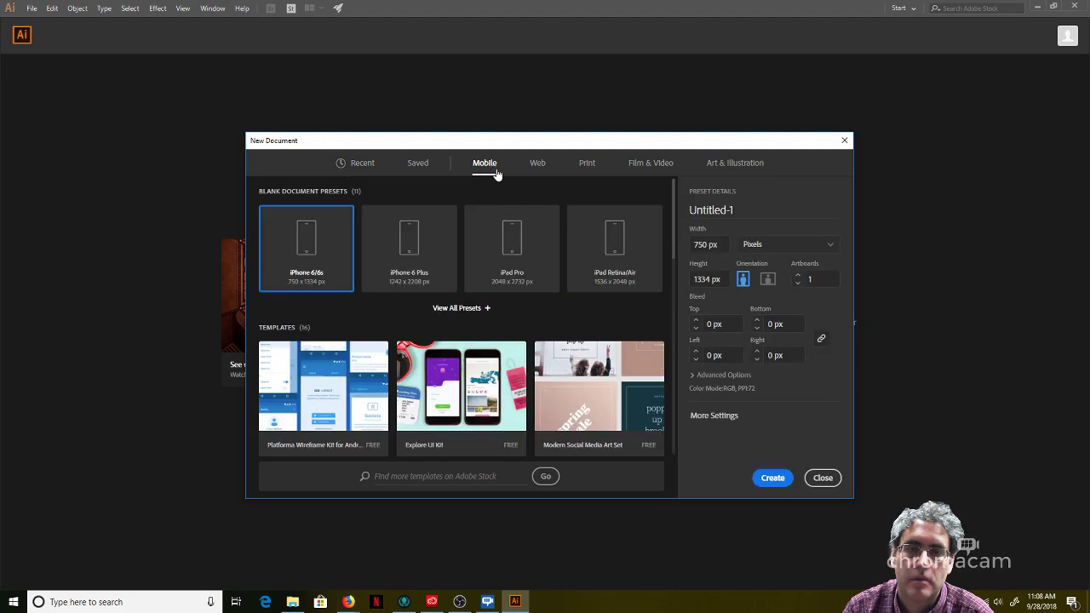
pyautogui.click(540, 165)
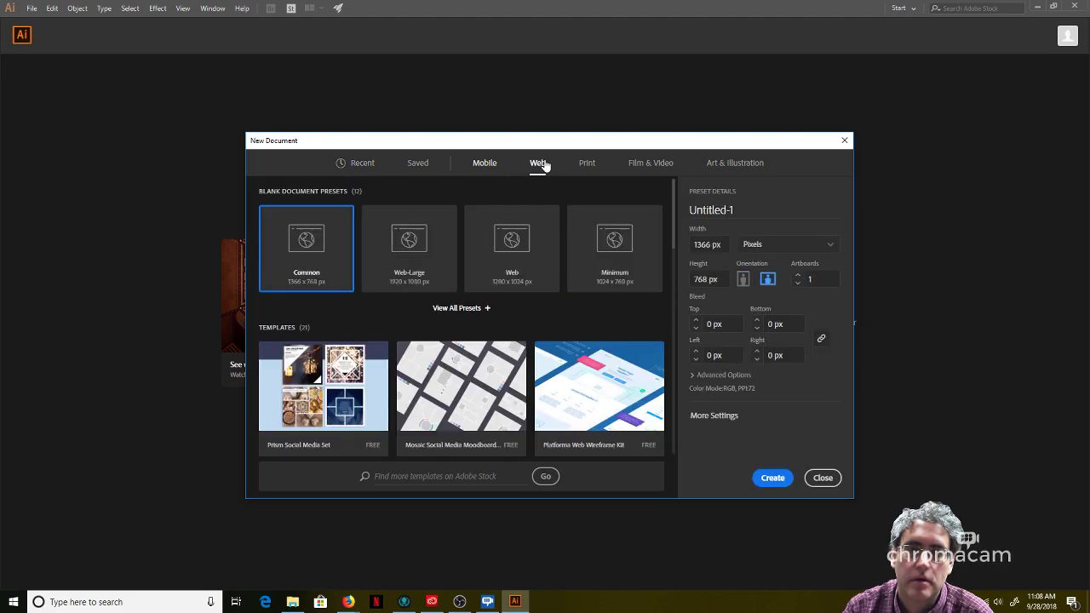
pyautogui.click(590, 172)
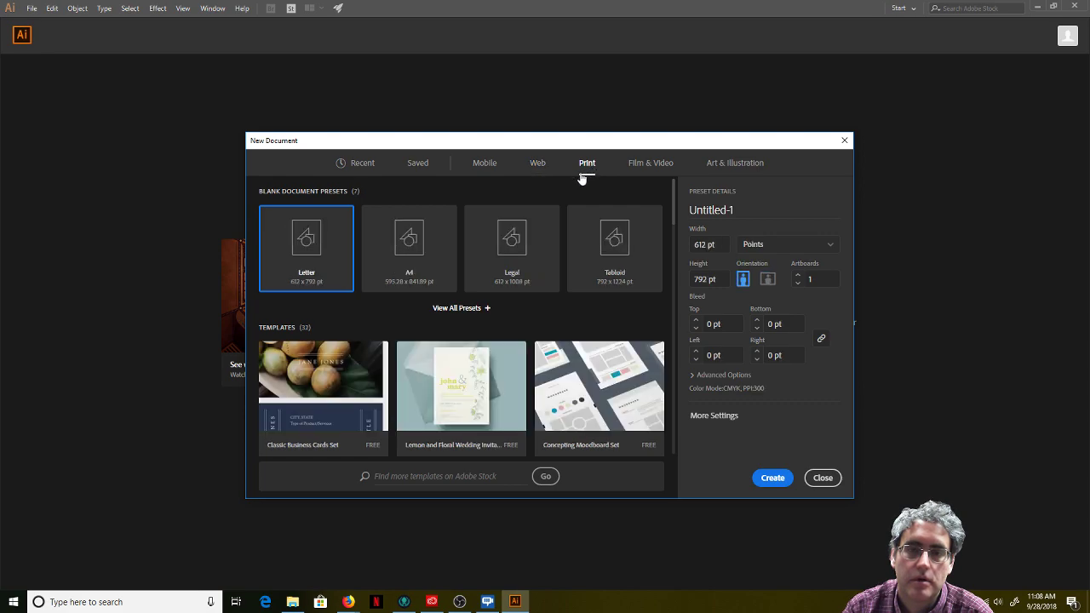
pyautogui.click(543, 168)
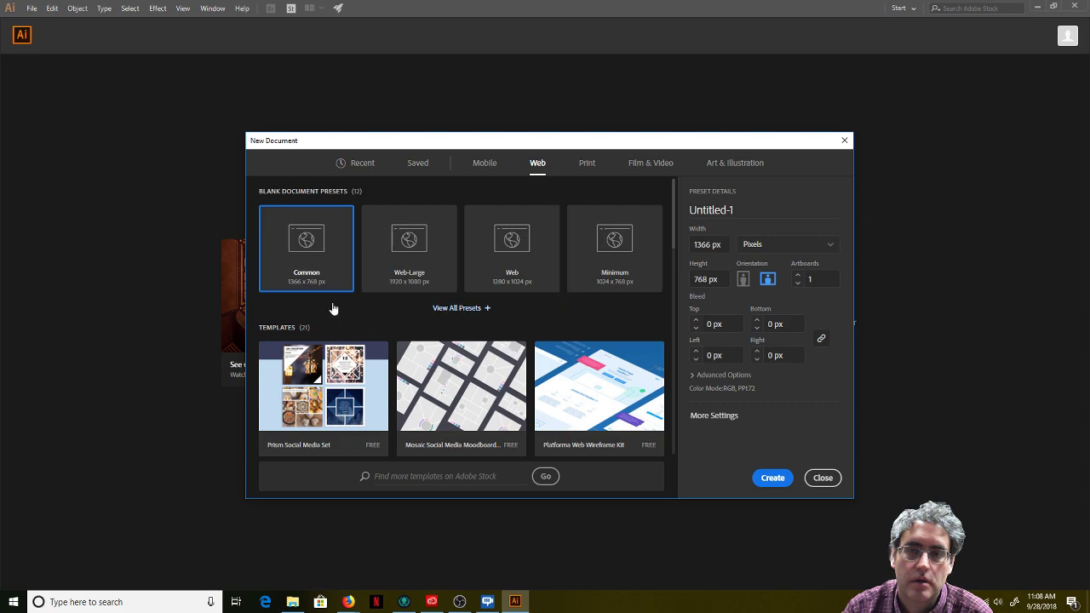
pyautogui.click(622, 247)
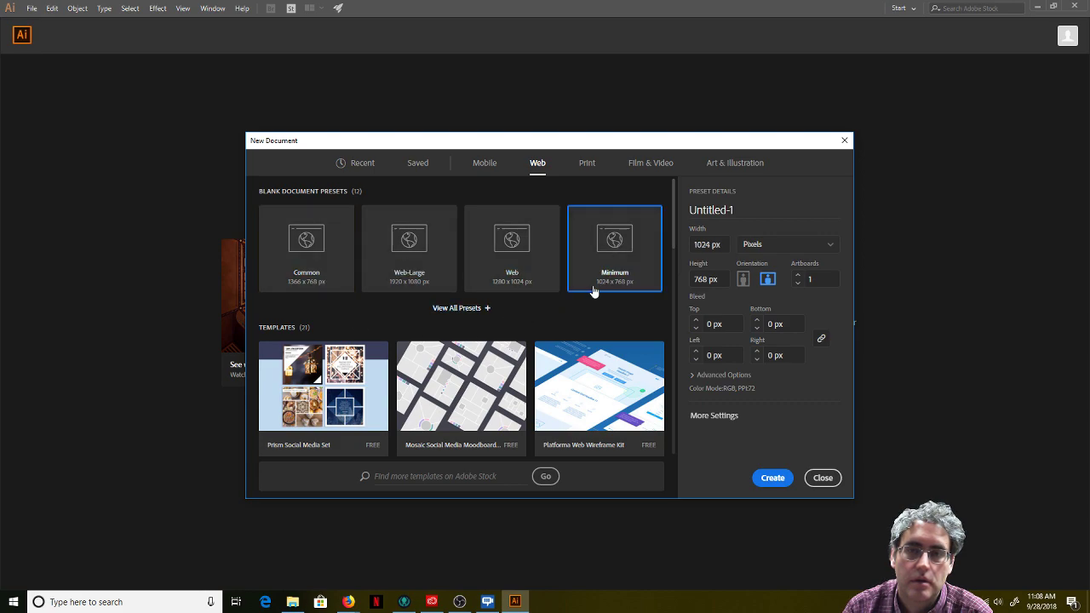
pyautogui.doubleClick(619, 243)
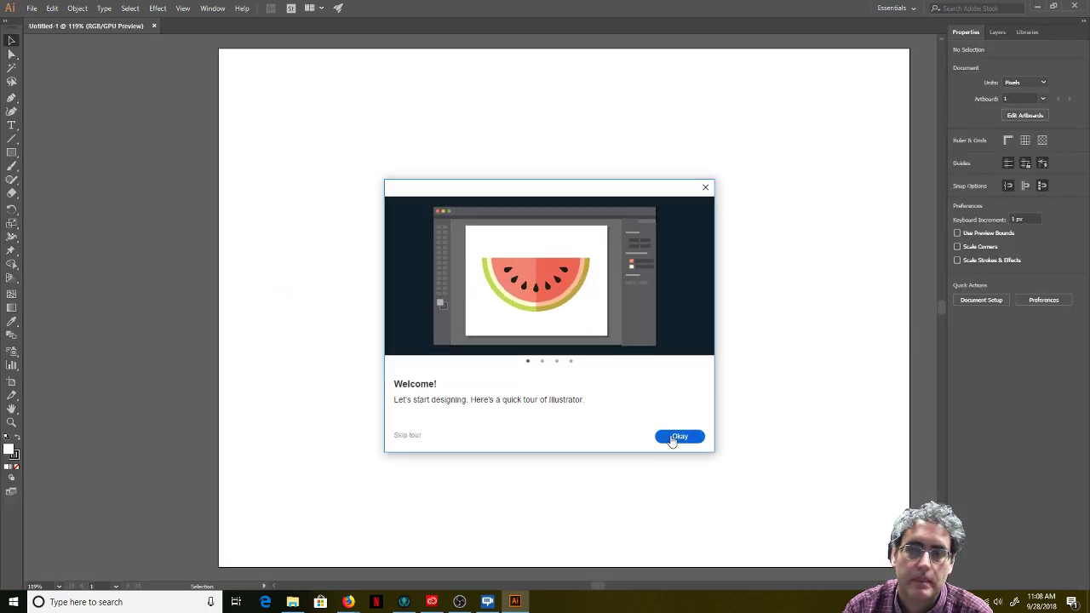
pyautogui.click(709, 189)
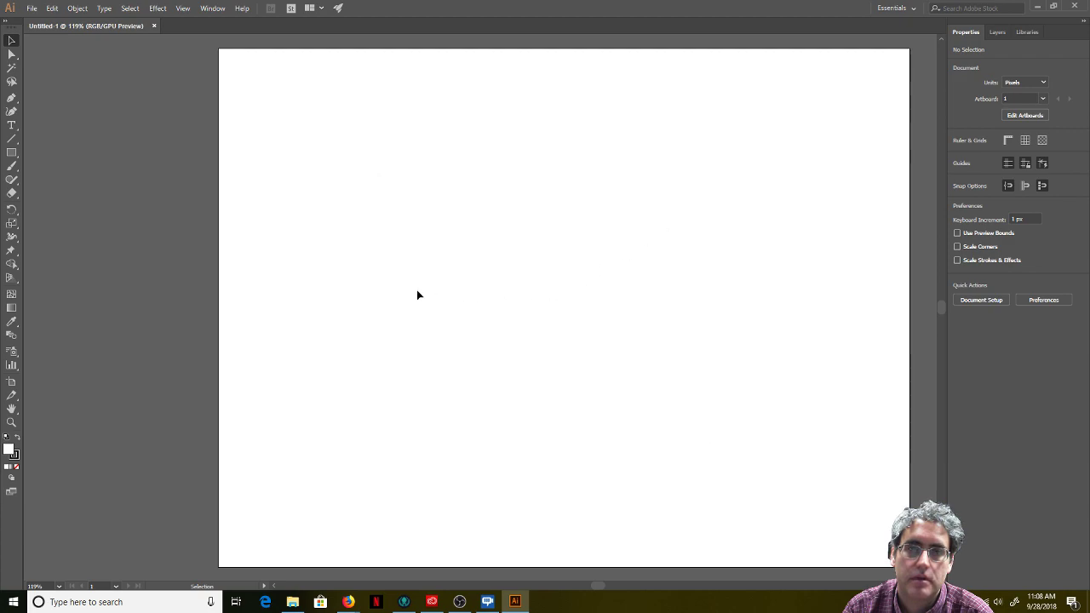
# Step: Search Windows for "unity" and launch the Unity editor
pyautogui.click(90, 603)
pyautogui.write('unity')
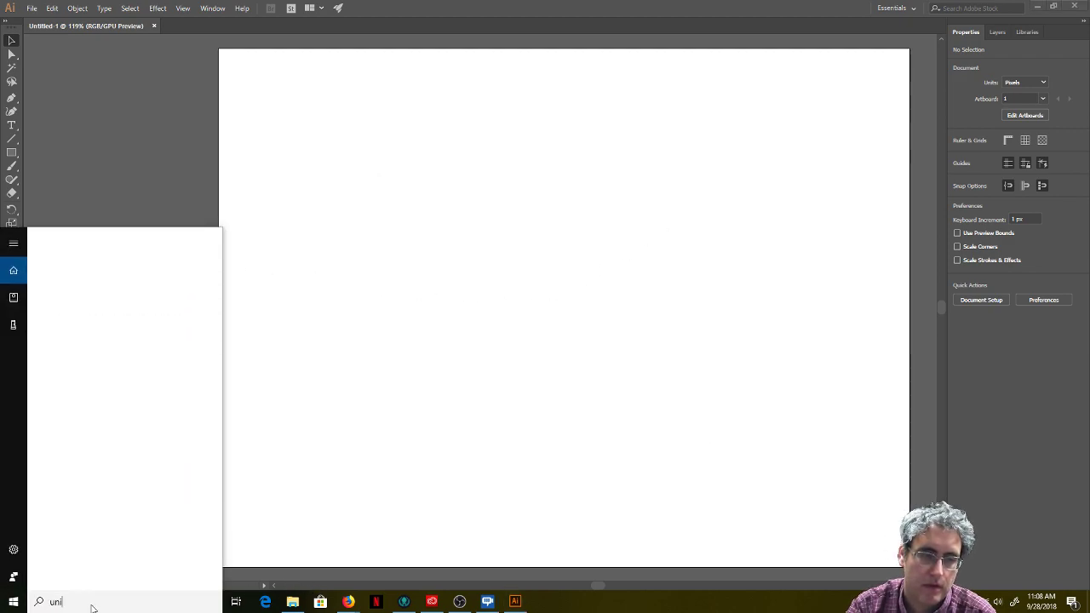
pyautogui.click(76, 294)
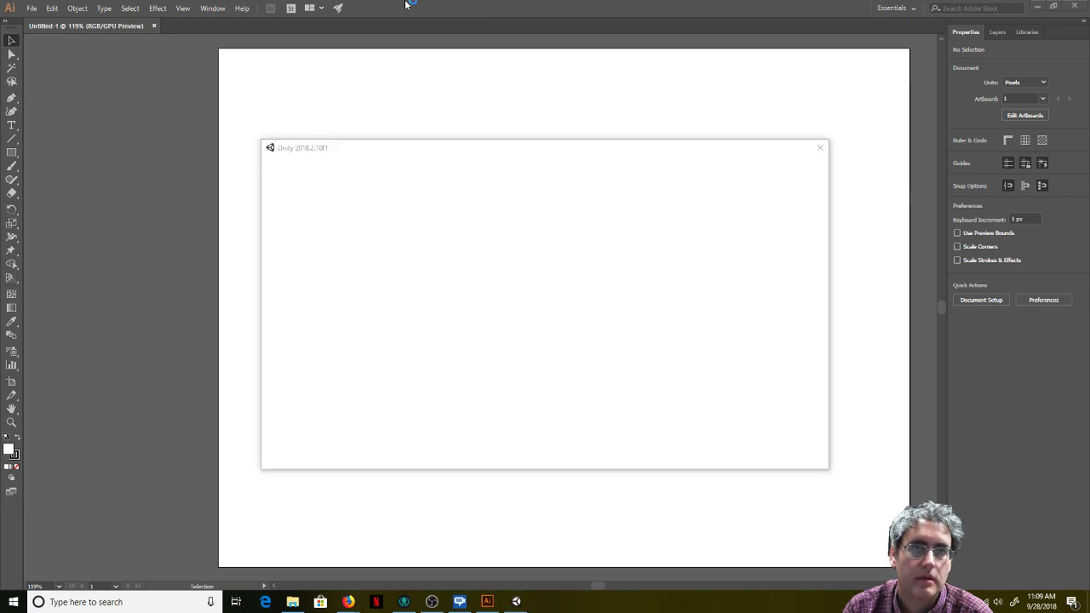
pyautogui.moveTo(399, 9); pyautogui.dragTo(619, 5)
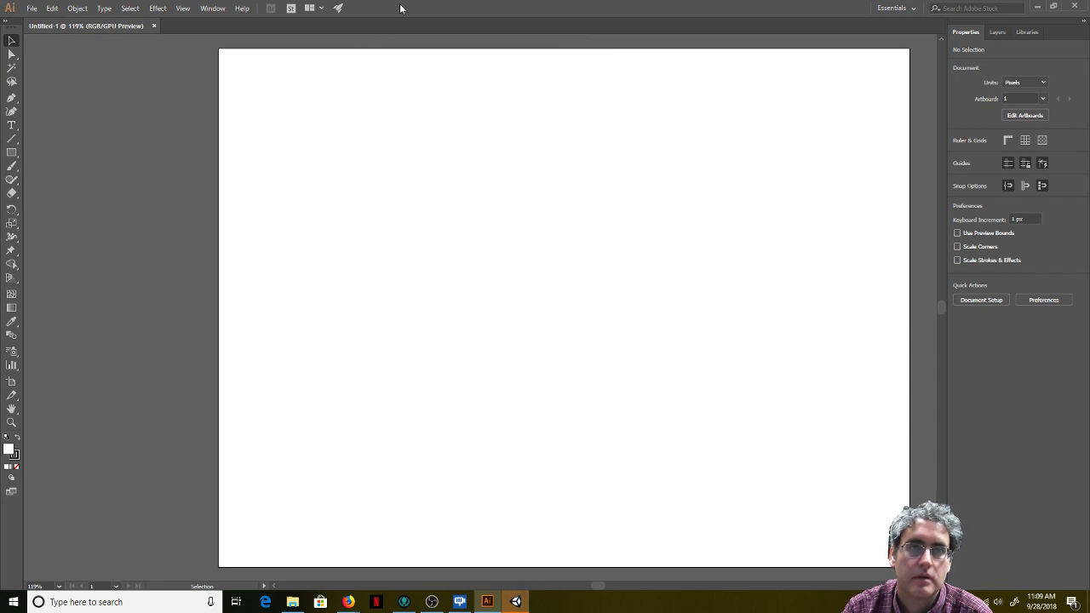
pyautogui.click(12, 10)
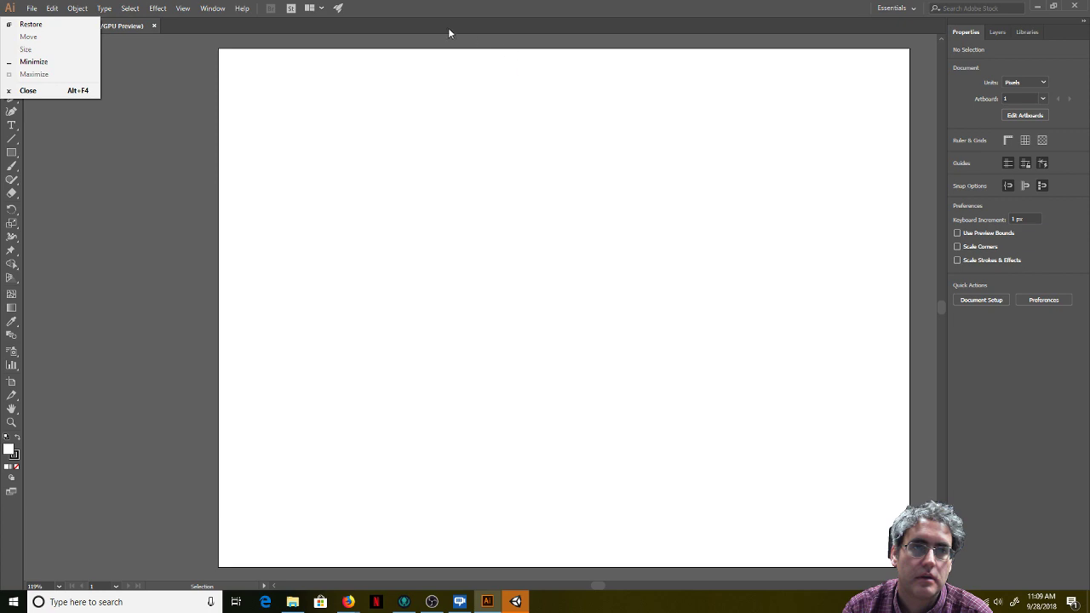
pyautogui.click(421, 10)
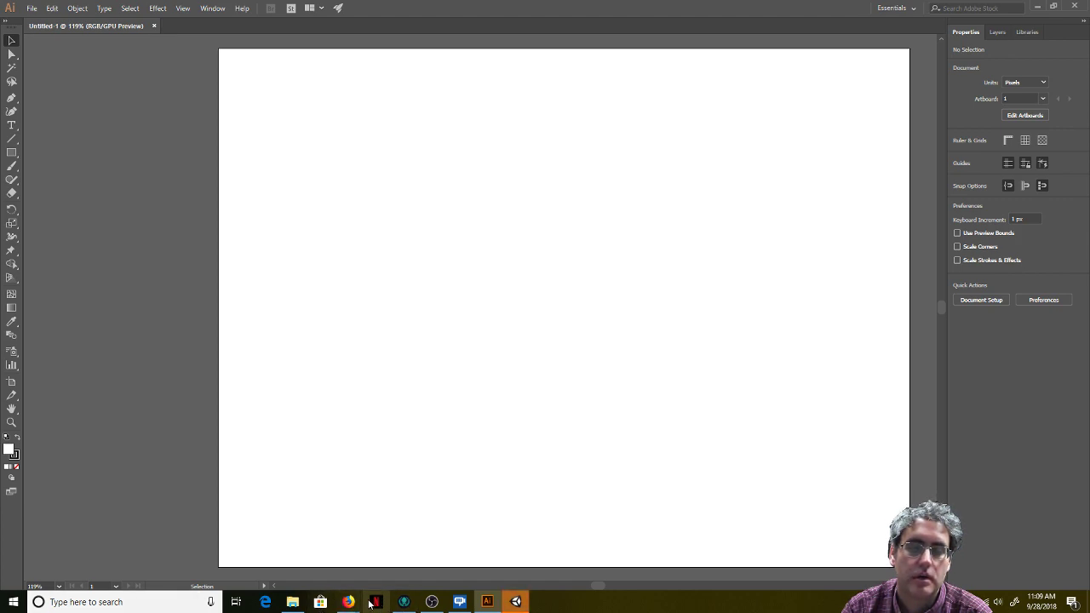
# Step: Switch to the Hendrix College Firefox window and search the web in a new tab for "windows shortcutfrom application"
pyautogui.moveTo(357, 603)
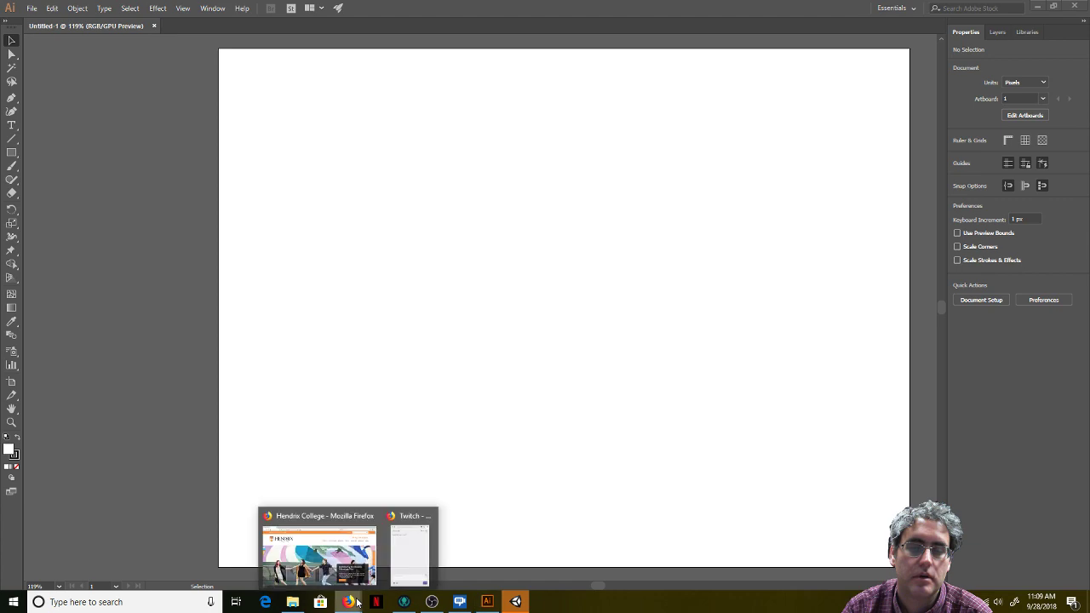
pyautogui.click(334, 544)
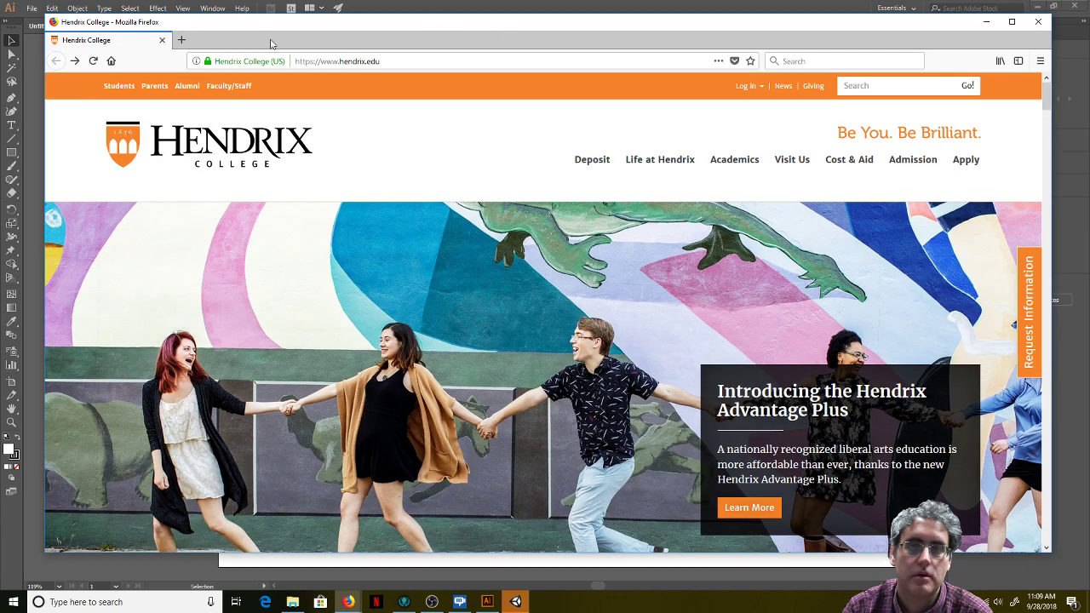
pyautogui.click(183, 41)
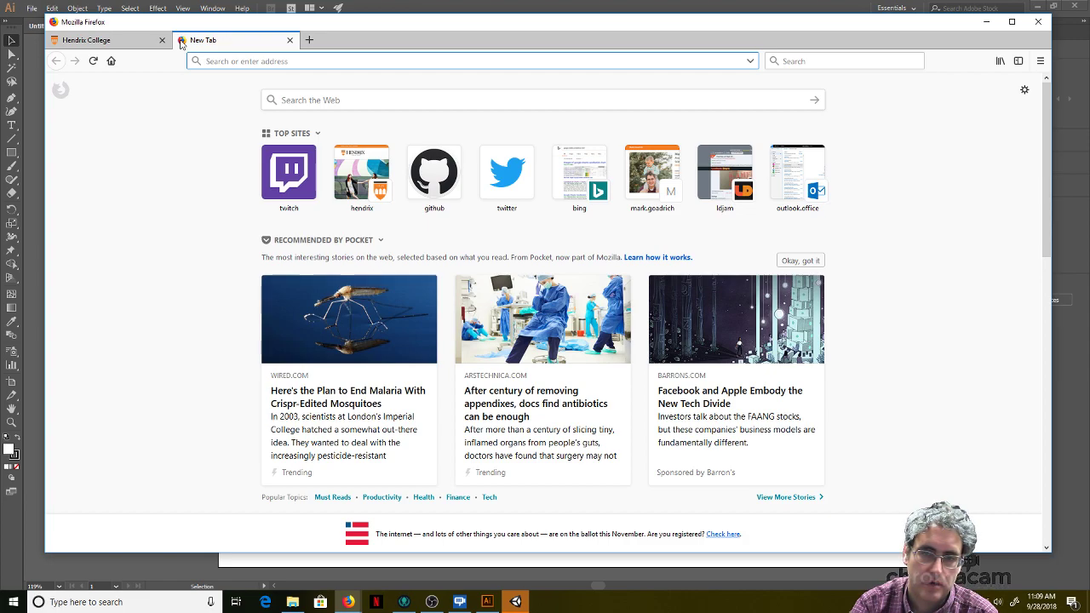
pyautogui.write('windowsshor')
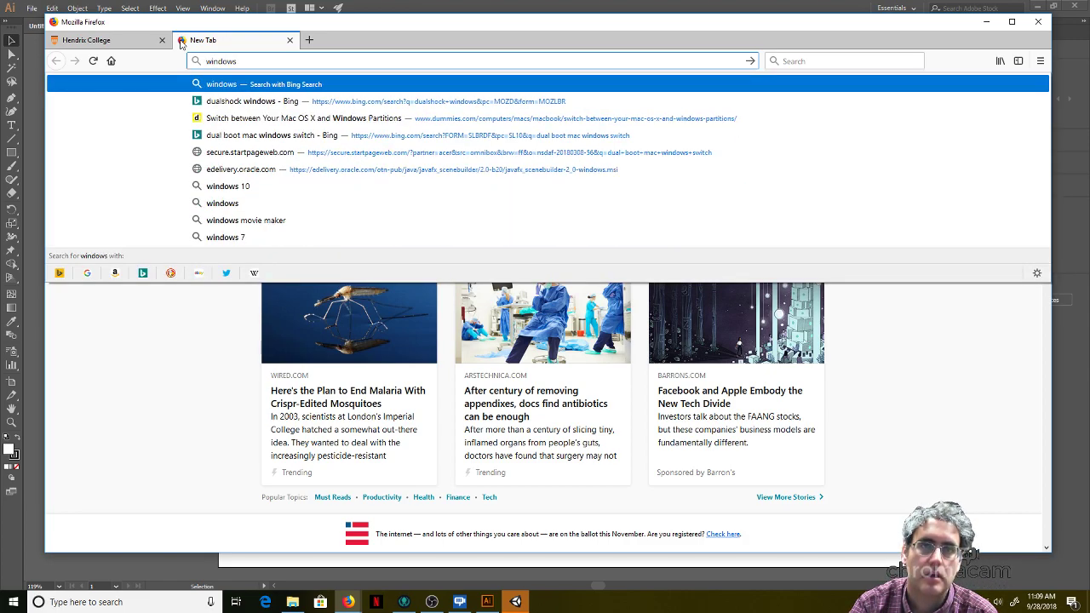
pyautogui.press('BackSpace')
pyautogui.press('BackSpace')
pyautogui.press('BackSpace')
pyautogui.press('BackSpace')
pyautogui.write('sho')
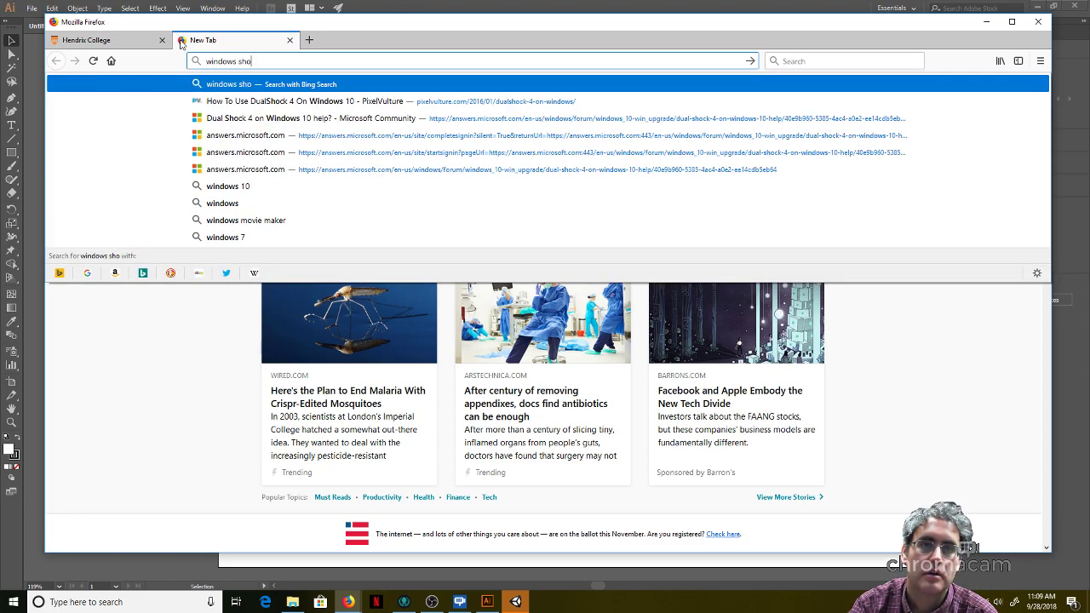
pyautogui.write('rtcutfrom')
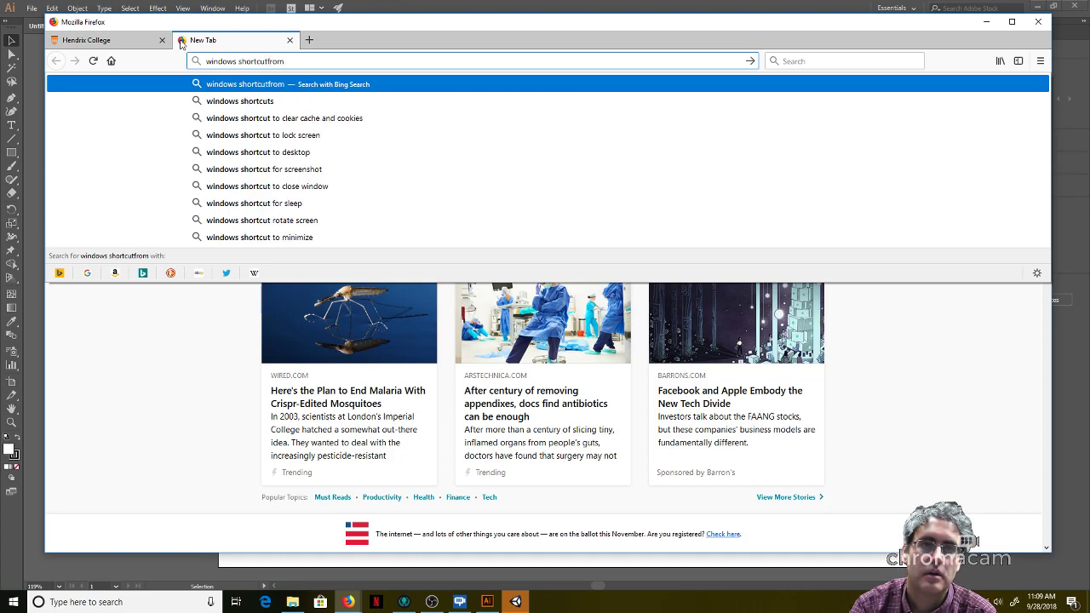
pyautogui.write(' application')
pyautogui.press('Return')
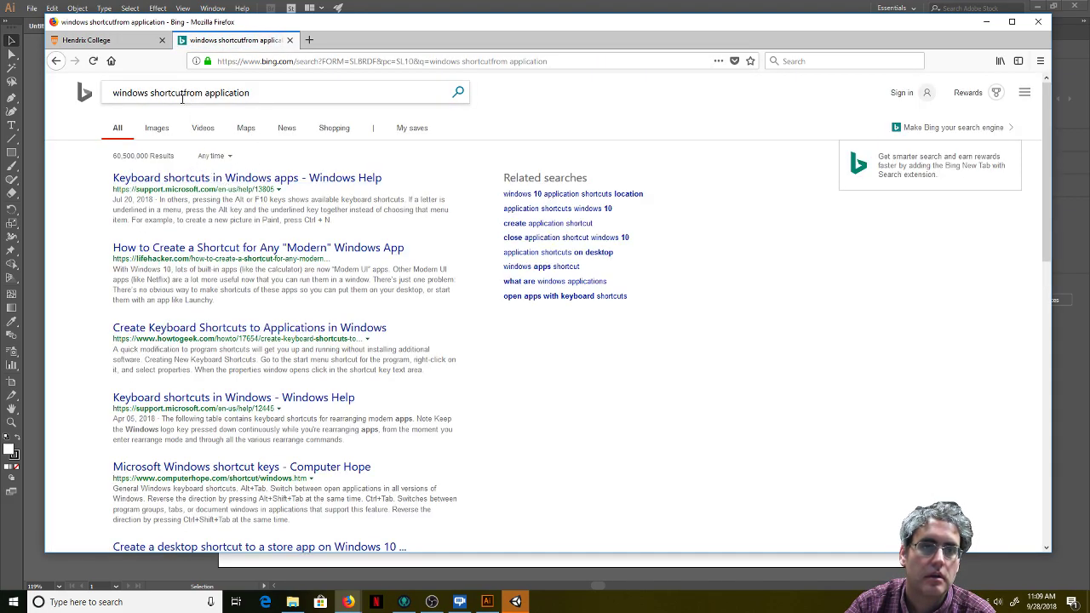
# Step: Examine the Lifehacker article's instructions for creating a shortcut to a modern Windows app, and close its browser tab
pyautogui.click(206, 252)
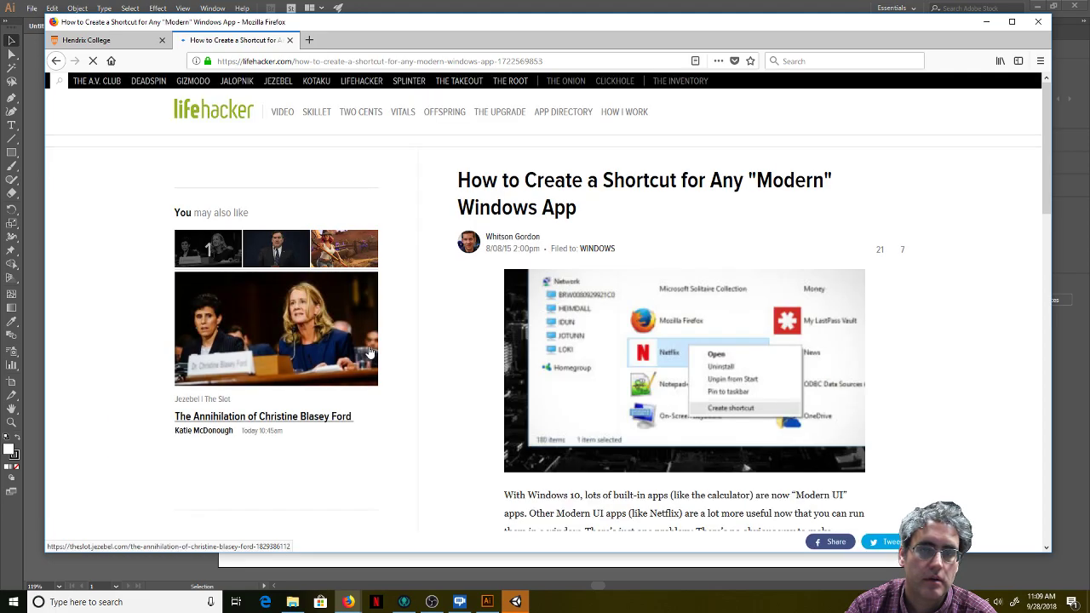
pyautogui.scroll(-6, 532, 345)
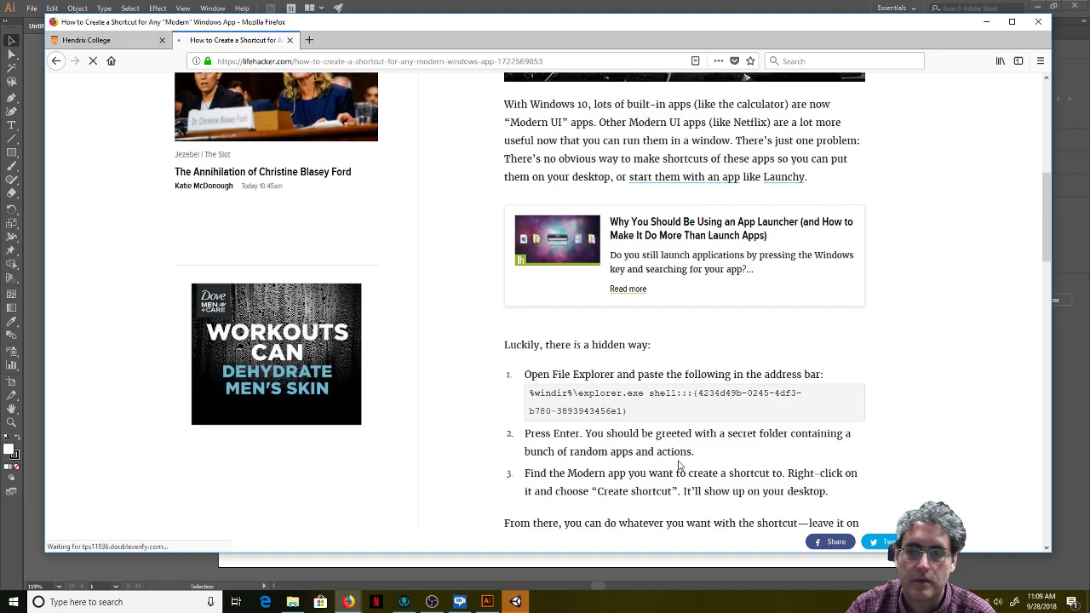
pyautogui.scroll(-3, 670, 449)
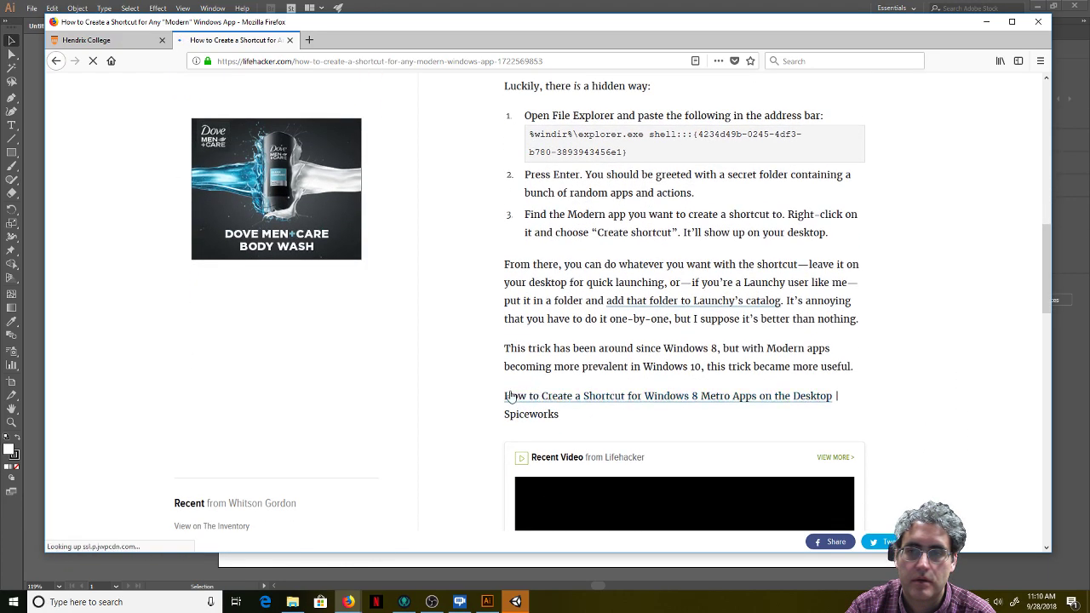
pyautogui.scroll(8, 620, 332)
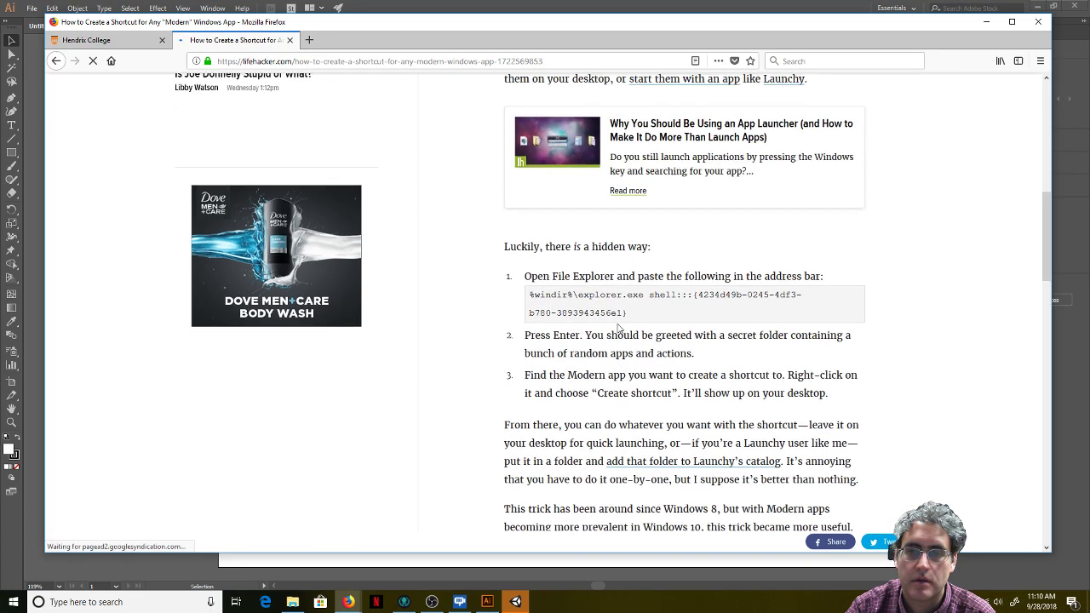
pyautogui.scroll(-3, 615, 341)
pyautogui.scroll(-2, 614, 340)
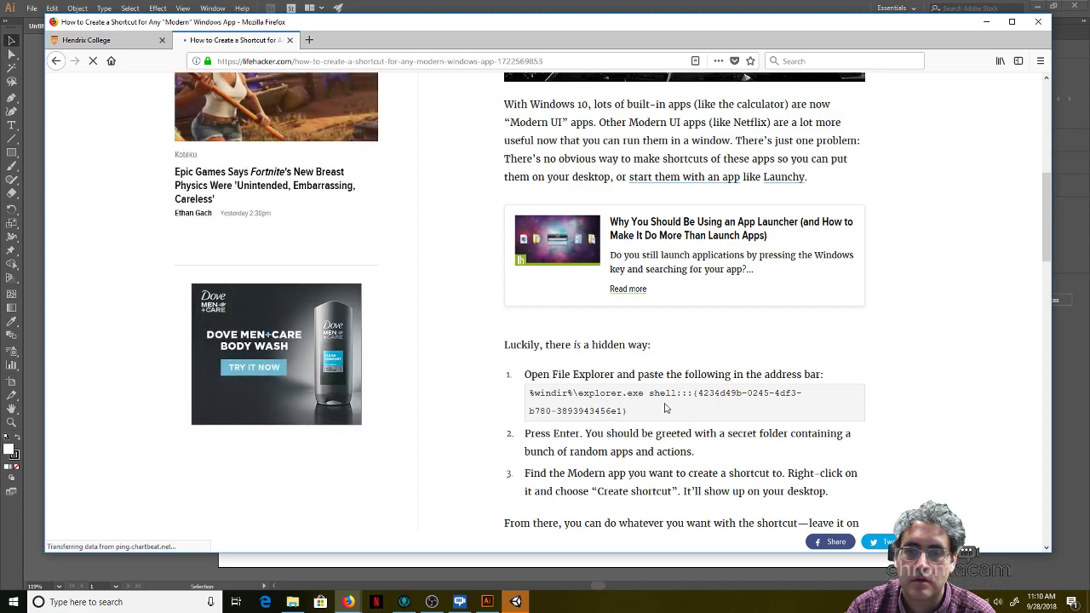
pyautogui.click(55, 61)
pyautogui.click(288, 42)
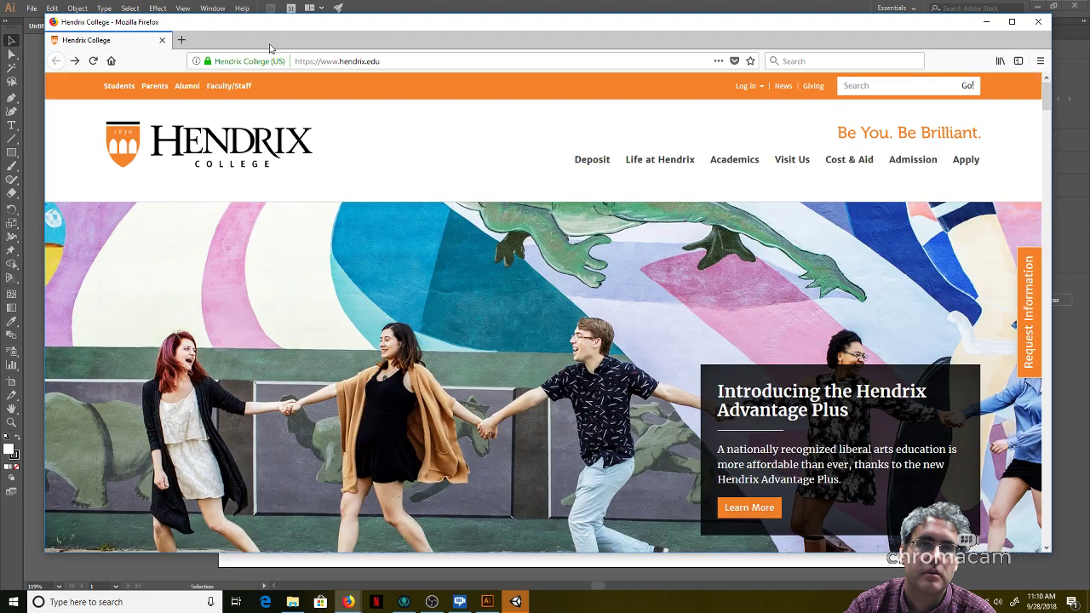
# Step: Switch to the Unity 2018.2.10f1 launcher and open the Bunny Kiss project, continuing despite the editor version mismatch
pyautogui.click(465, 5)
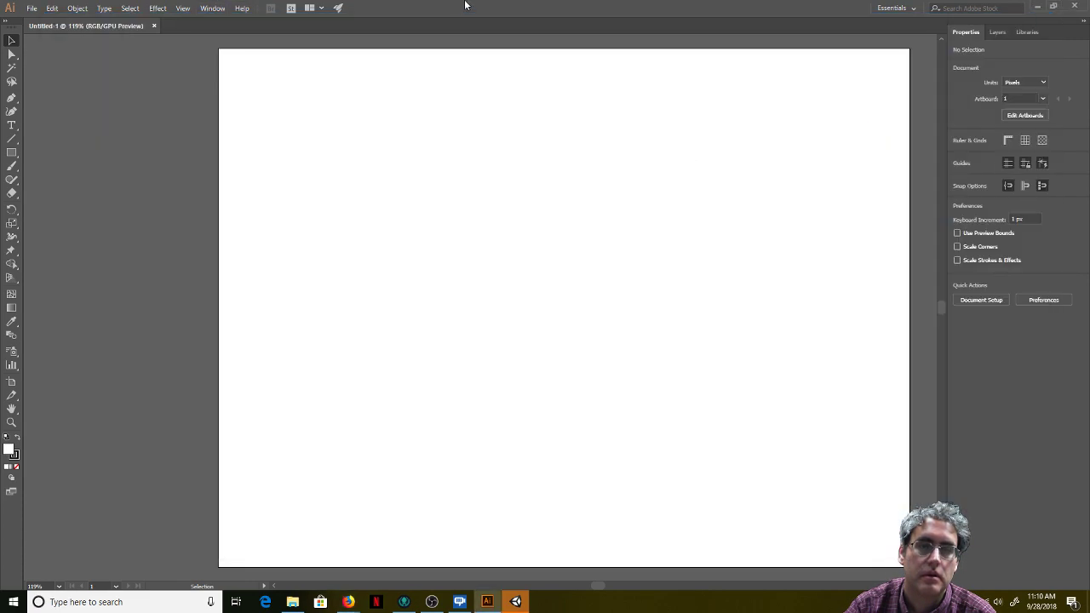
pyautogui.hotkey('alt', 'Tab')
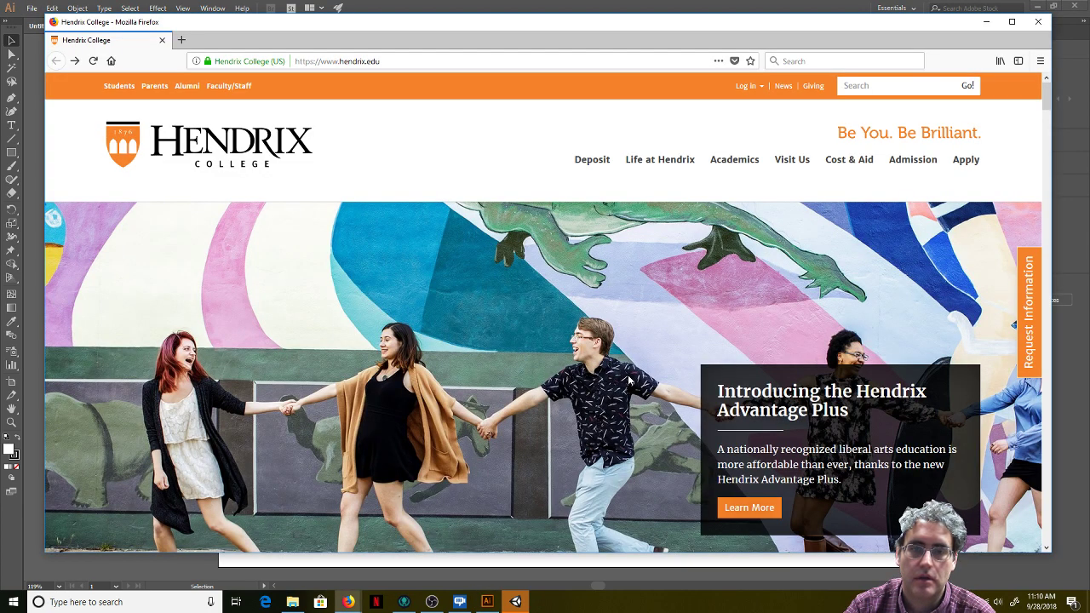
pyautogui.hotkey('alt', 'Tab')
pyautogui.click(603, 364)
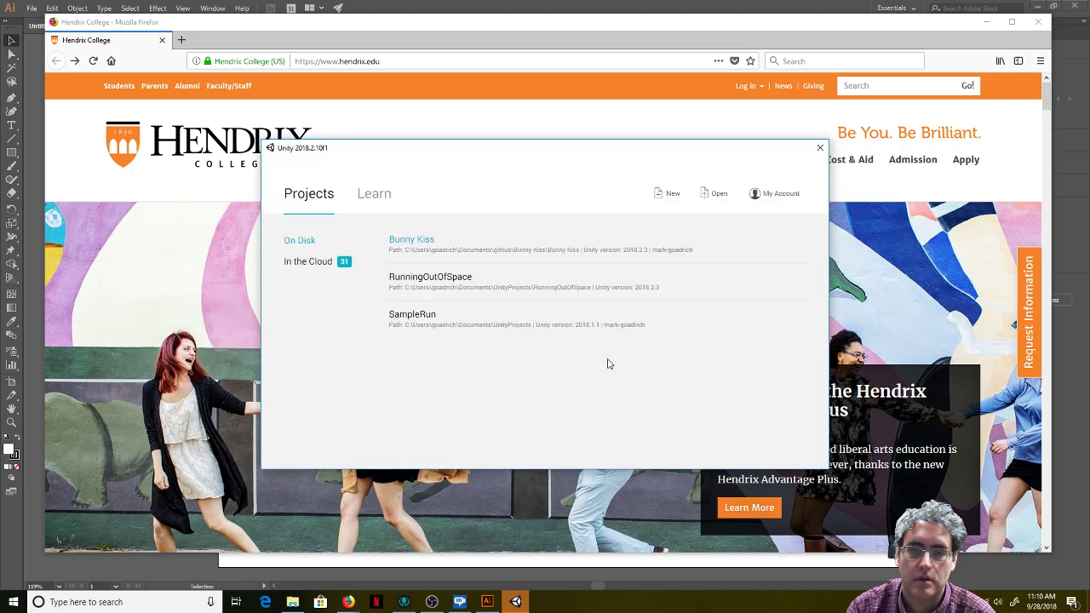
pyautogui.click(419, 242)
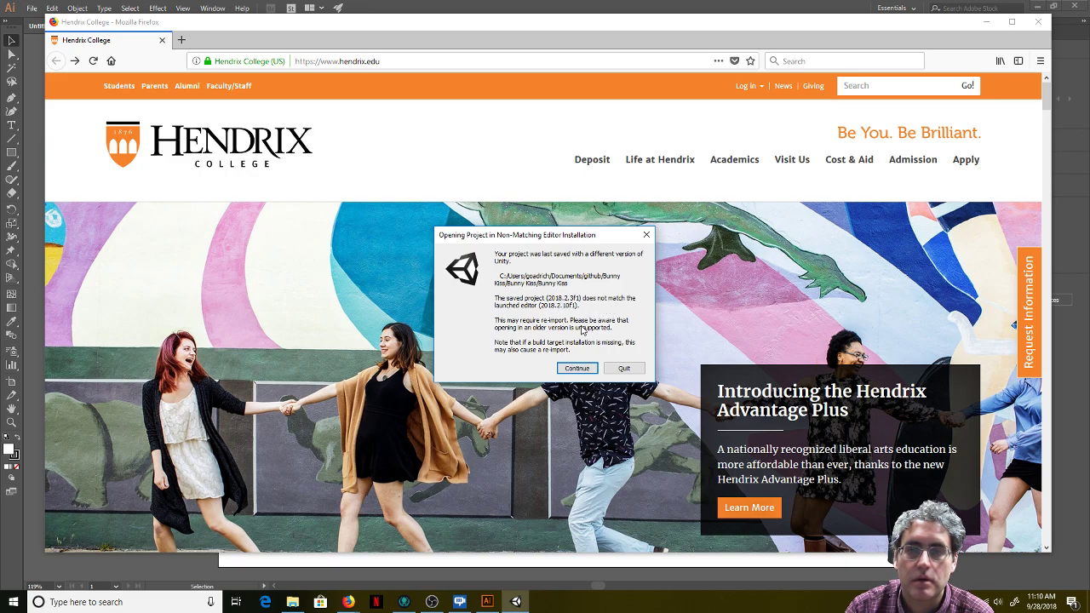
pyautogui.click(577, 368)
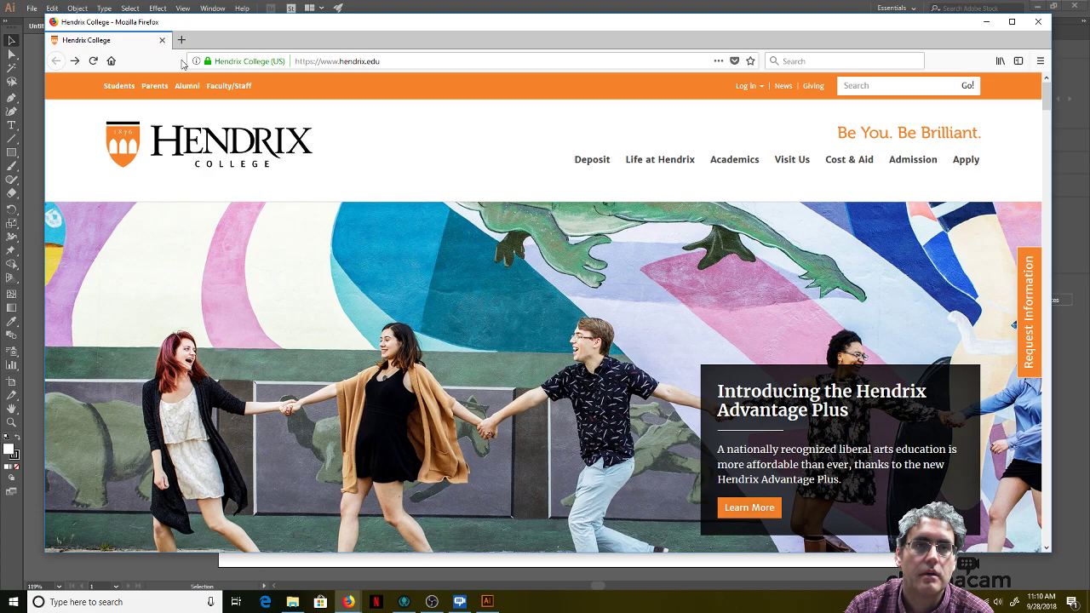
# Step: Switch to the blank Illustrator document, draw a square about 46 px wide near the artboard's upper-left corner, and select it
pyautogui.hotkey('alt', 'Tab')
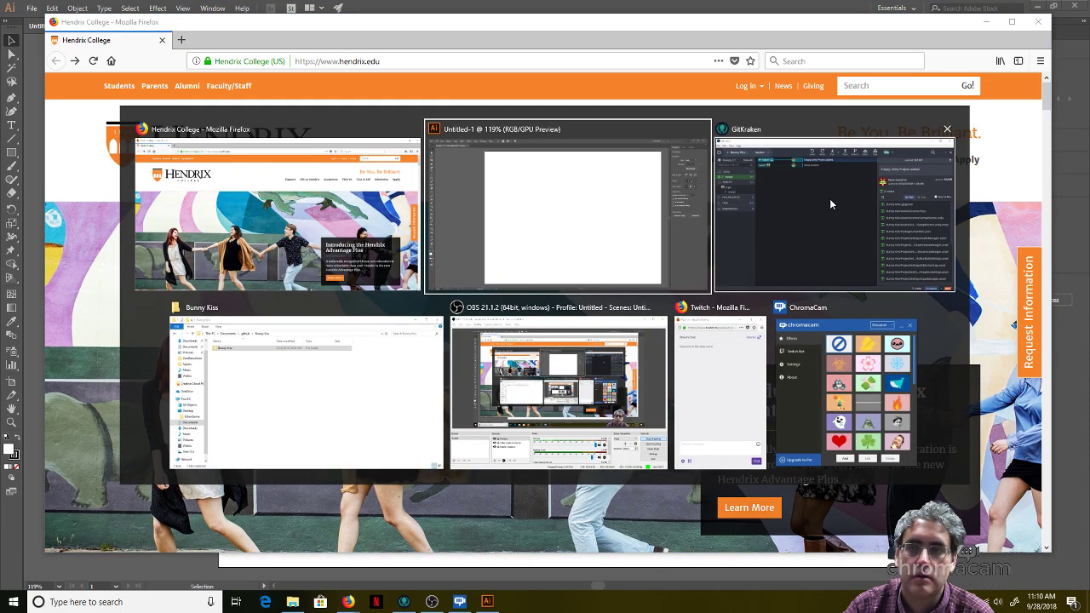
pyautogui.hotkey('alt', 'Tab')
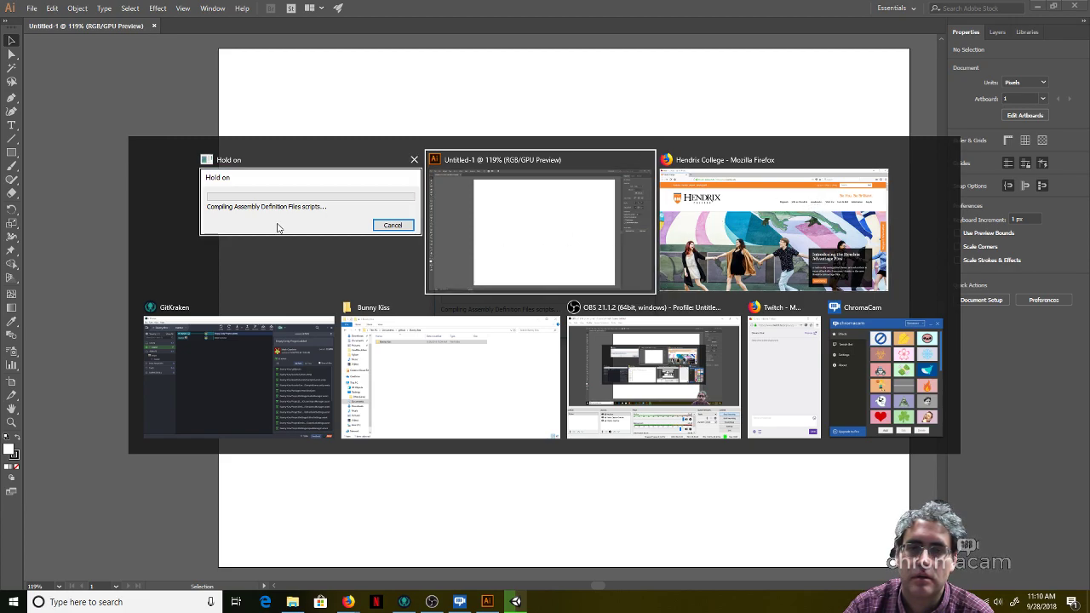
pyautogui.click(539, 219)
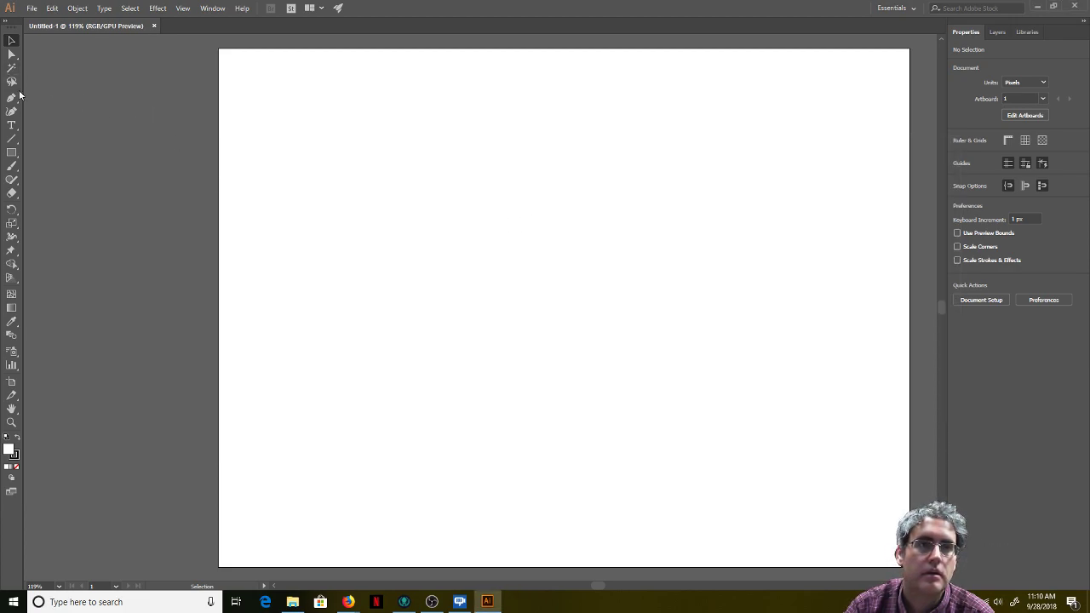
pyautogui.click(11, 154)
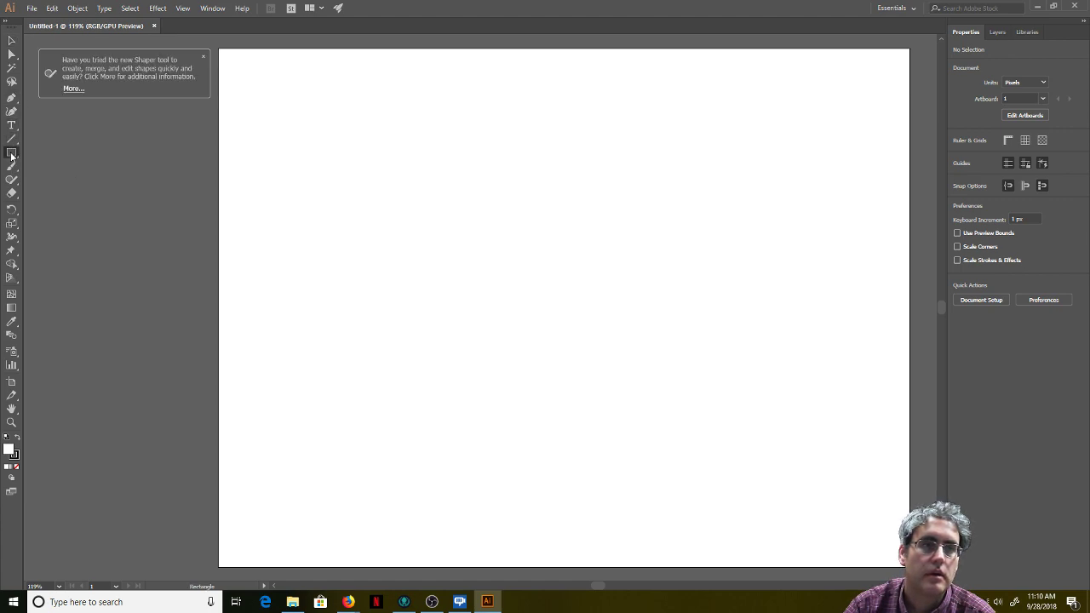
pyautogui.moveTo(282, 104); pyautogui.dragTo(314, 136)
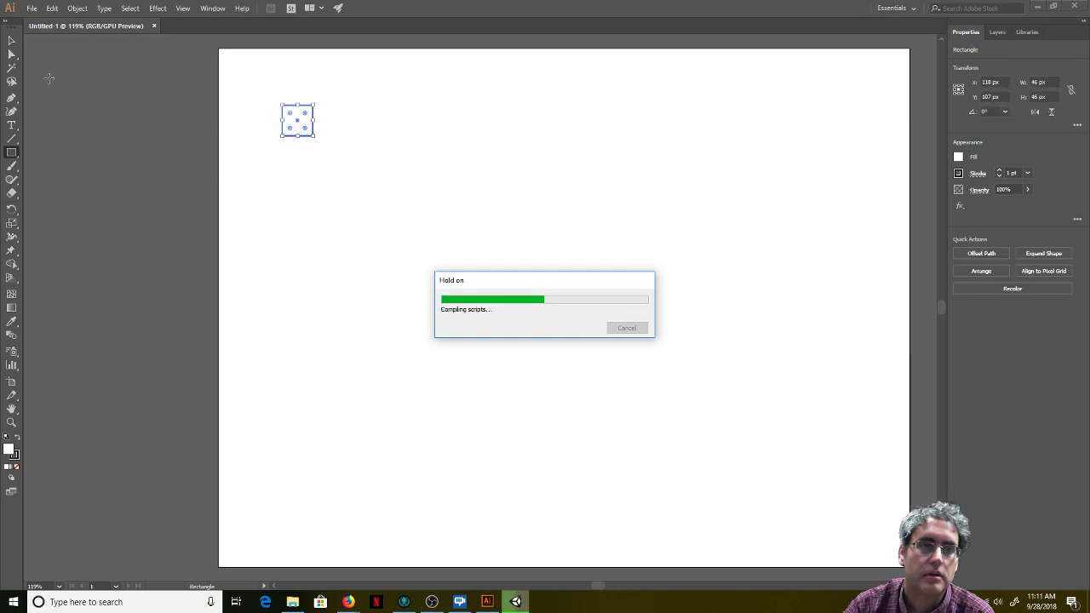
pyautogui.click(11, 40)
pyautogui.click(239, 110)
pyautogui.click(296, 126)
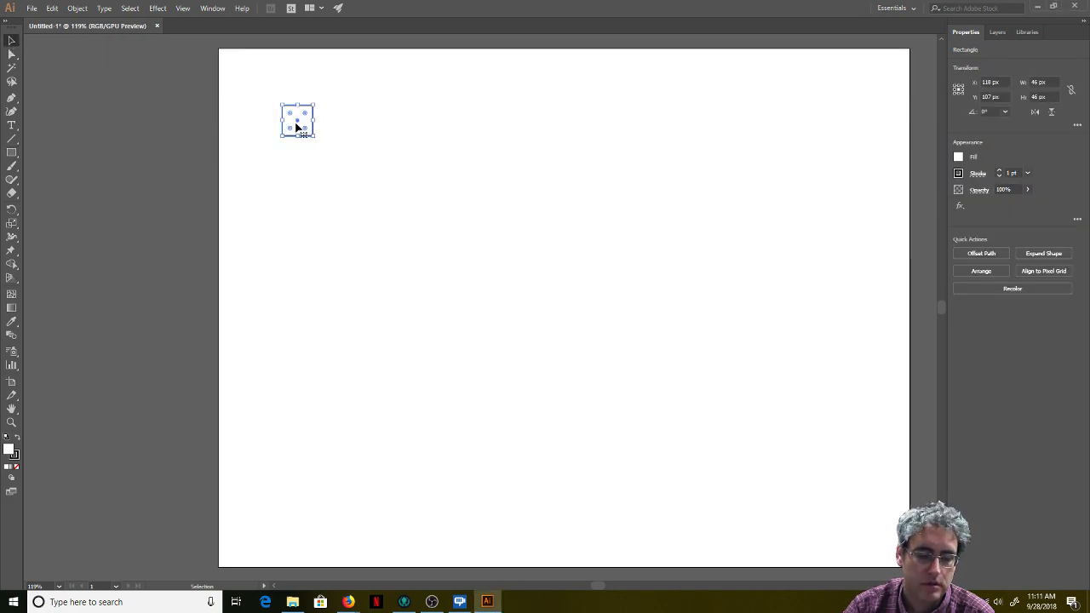
# Step: Return from the Unity window to the Illustrator document and dismiss the .gitignore placement alert
pyautogui.press('a')
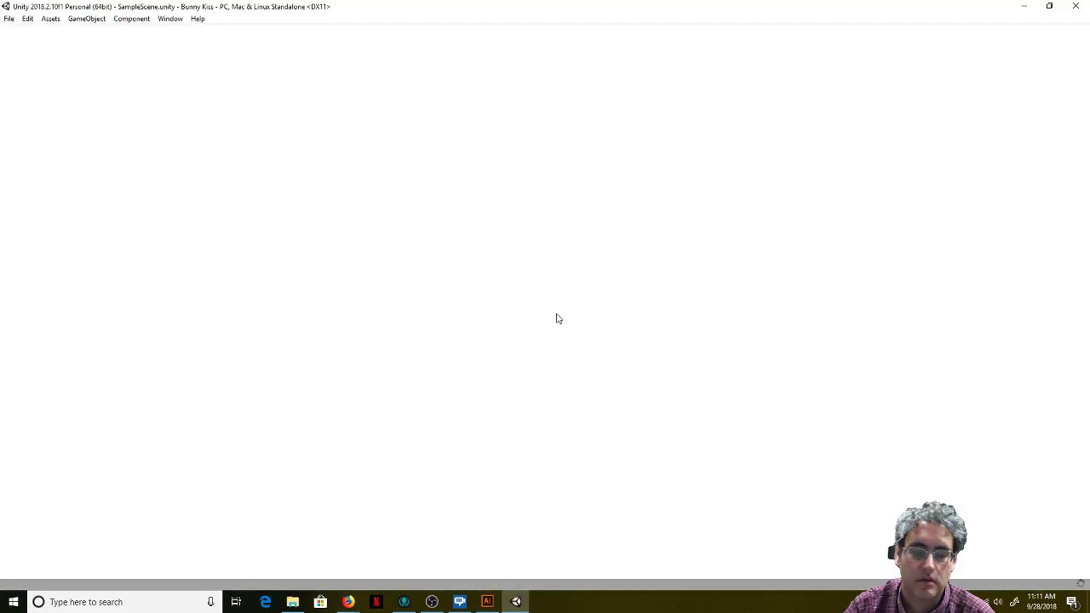
pyautogui.hotkey('alt', 'Tab')
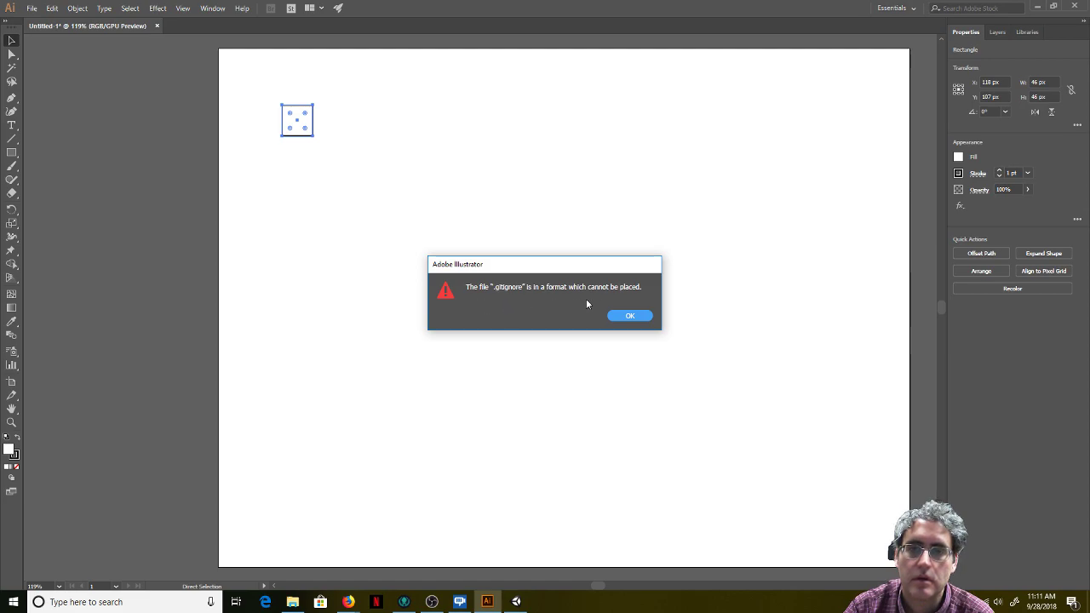
pyautogui.click(630, 316)
# Step: Duplicate the square and place the copy directly below the original, sharing an edge
pyautogui.click(297, 165)
pyautogui.press('a')
pyautogui.click(303, 126)
pyautogui.hotkey('ctrl', 'c')
pyautogui.hotkey('ctrl', 'v')
pyautogui.press('v')
pyautogui.moveTo(484, 316); pyautogui.dragTo(299, 150)
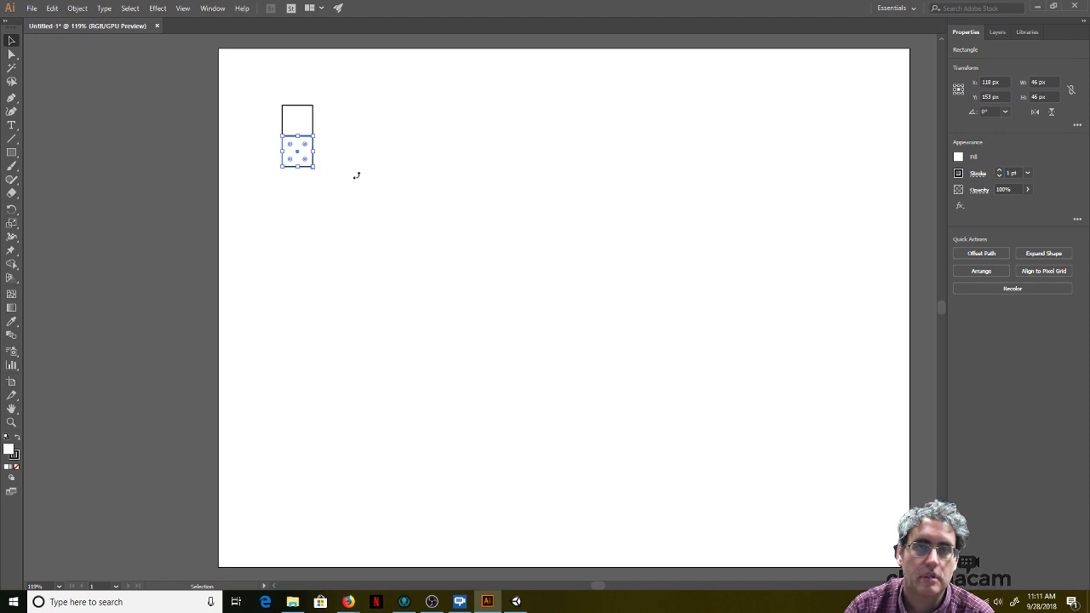
# Step: Duplicate the column of two blank squares and place the copy flush to its right, forming a 2 x 2 block
pyautogui.click(357, 175)
pyautogui.press('a')
pyautogui.moveTo(271, 93); pyautogui.dragTo(331, 200)
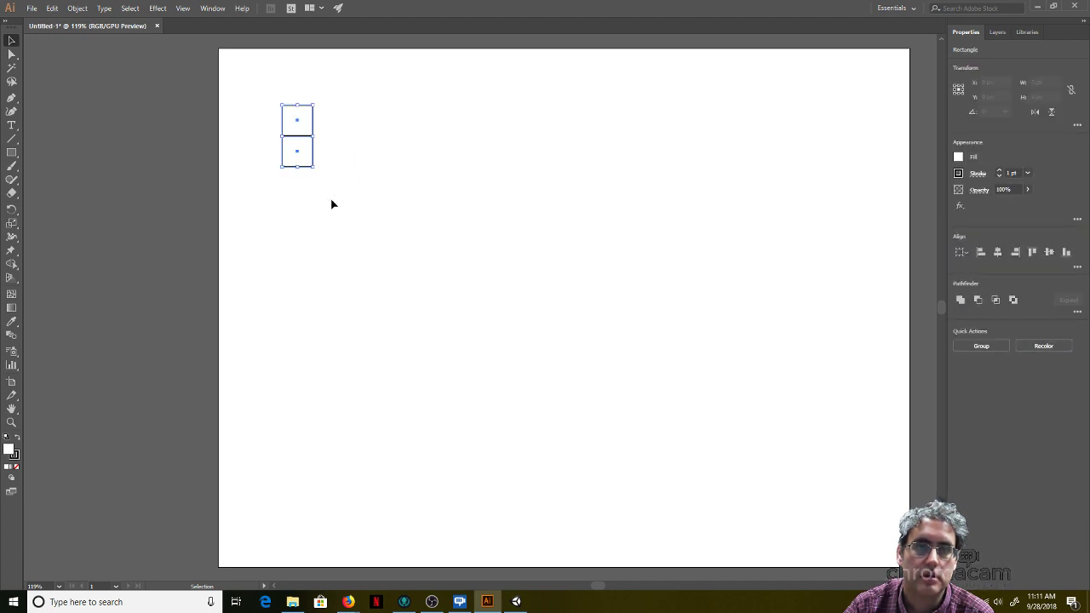
pyautogui.hotkey('ctrl', 'v')
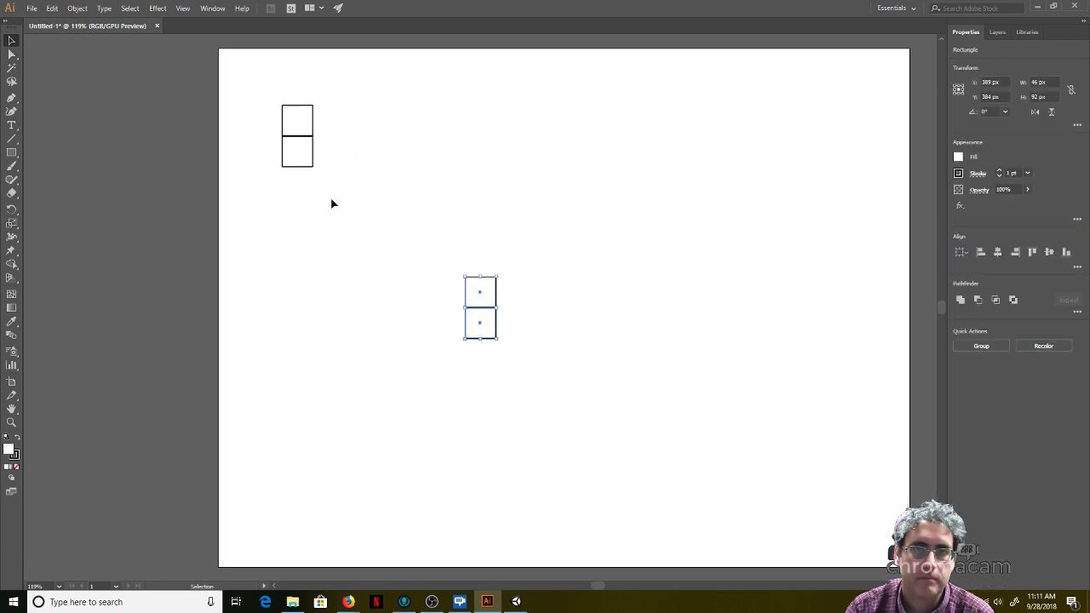
pyautogui.moveTo(482, 294); pyautogui.dragTo(334, 123)
pyautogui.click(310, 209)
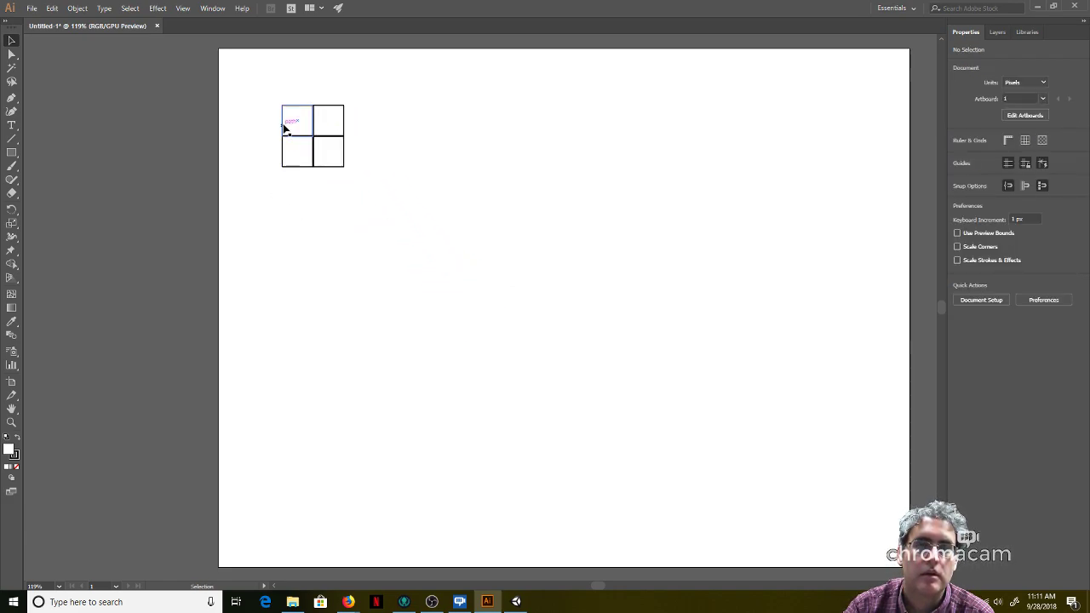
# Step: Duplicate the 2 x 2 block of blank squares and place the copy flush against its right side
pyautogui.moveTo(265, 86); pyautogui.dragTo(373, 213)
pyautogui.hotkey('ctrl', 'c')
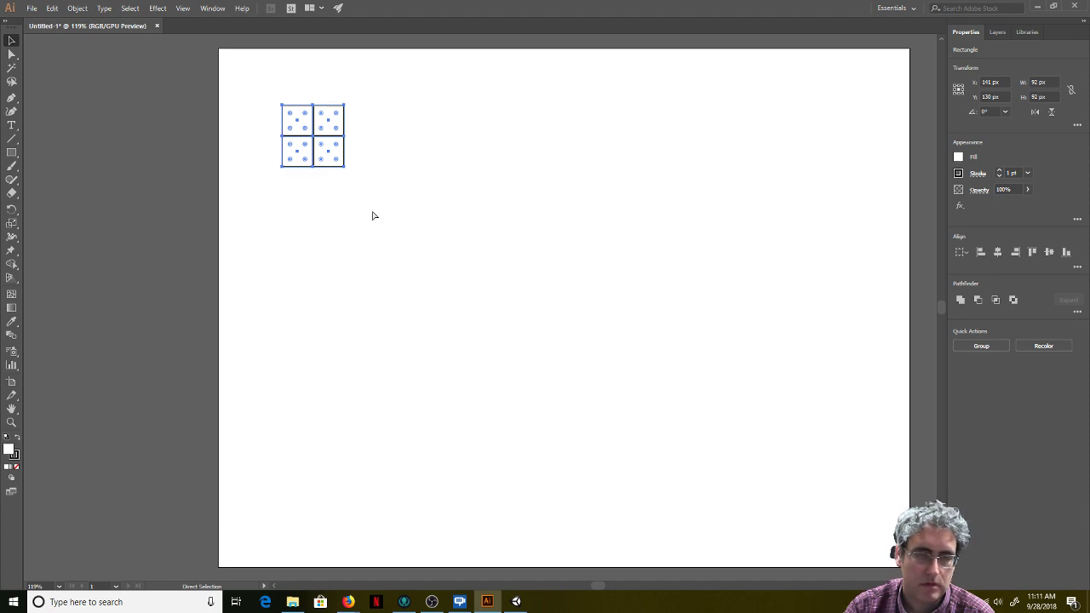
pyautogui.hotkey('ctrl', 'v')
pyautogui.moveTo(477, 301); pyautogui.dragTo(372, 132)
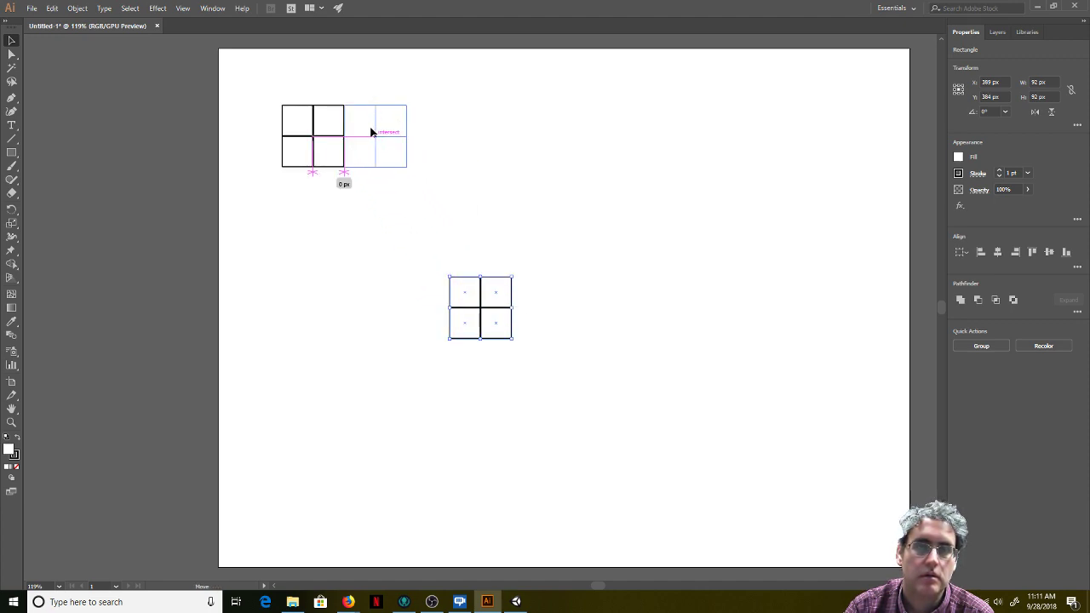
pyautogui.moveTo(373, 132); pyautogui.dragTo(372, 133)
# Step: Undo the duplications of the blank squares back to the single original square
pyautogui.press('a')
pyautogui.hotkey('ctrl', 'z')
pyautogui.hotkey('ctrl', 'z')
pyautogui.hotkey('ctrl', 'z')
pyautogui.hotkey('ctrl', 'z')
pyautogui.hotkey('ctrl', 'z')
pyautogui.hotkey('ctrl', 'z')
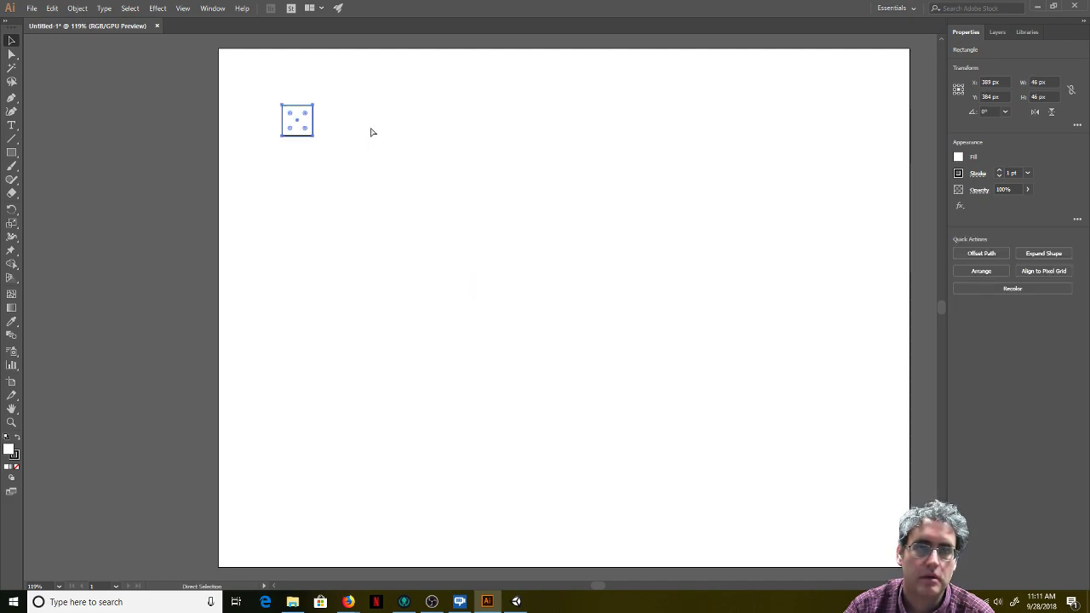
# Step: Add the point text "3" inside the square with the Type tool
pyautogui.click(314, 225)
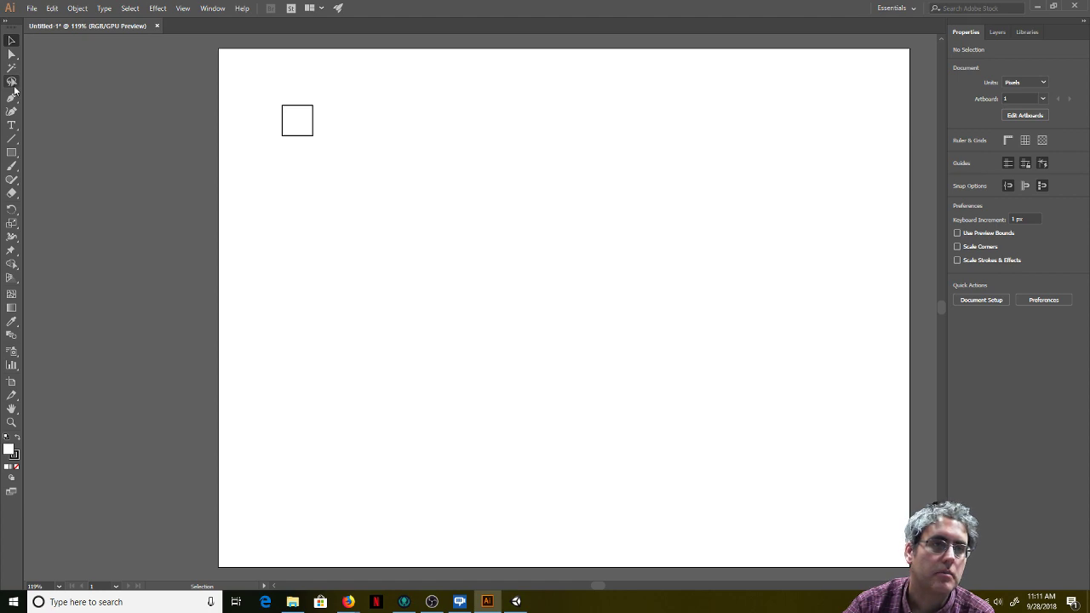
pyautogui.press('t')
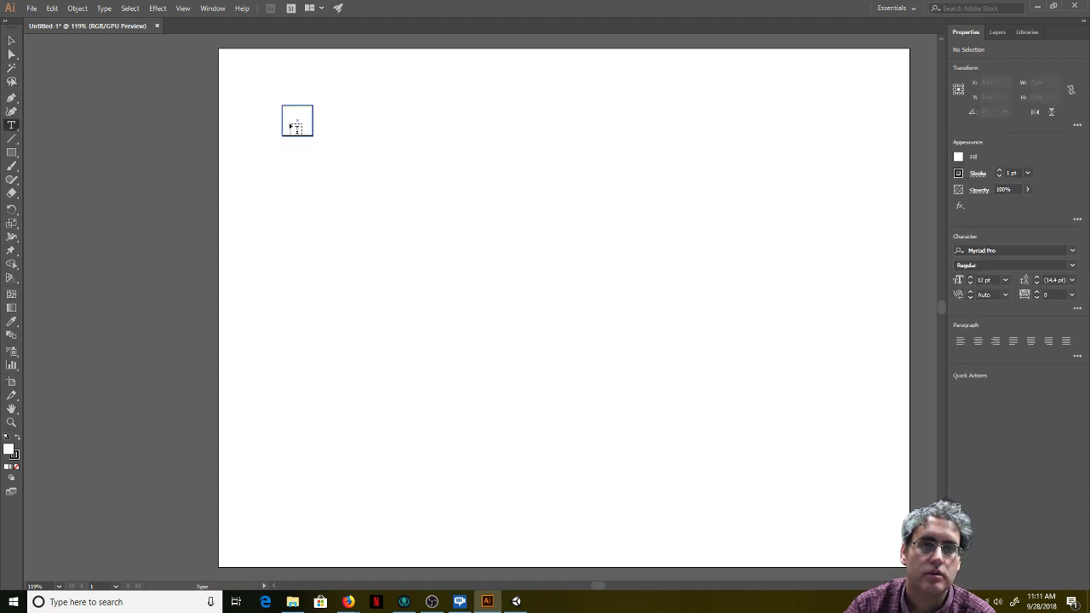
pyautogui.click(296, 117)
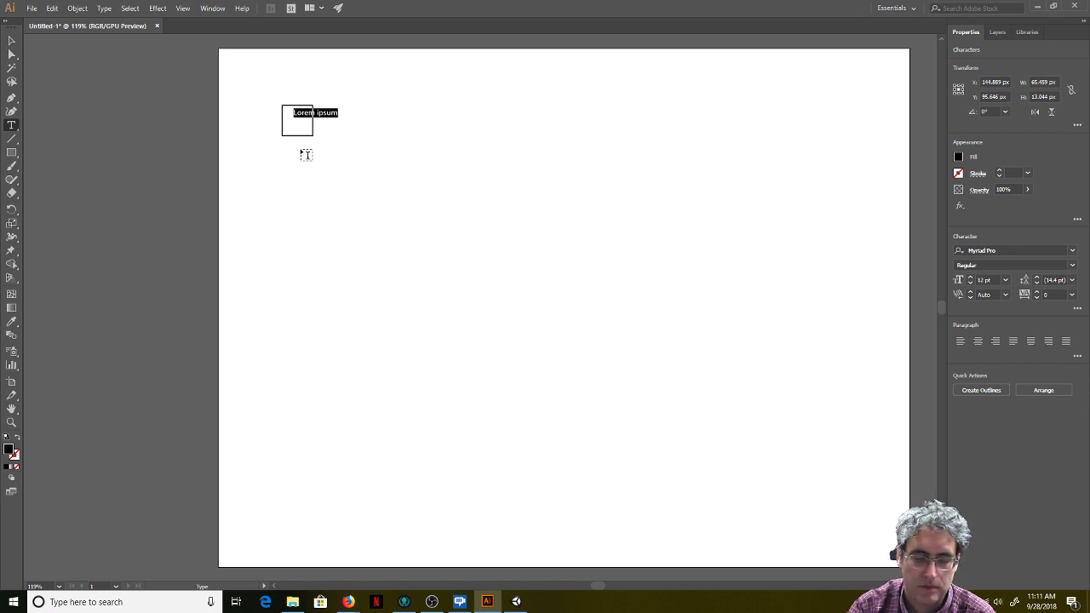
pyautogui.write('1')
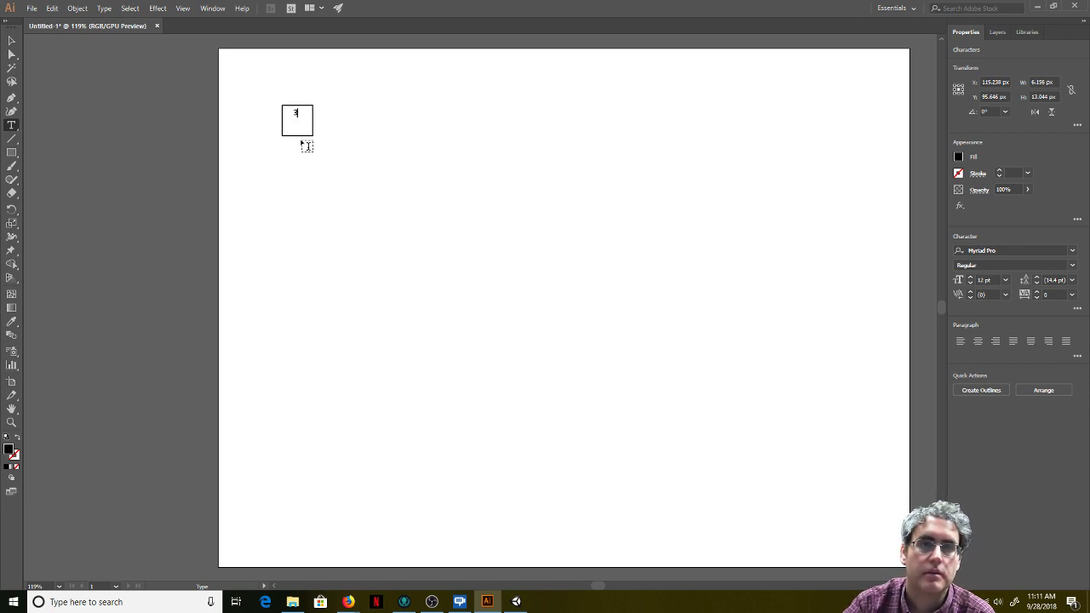
pyautogui.doubleClick(298, 114)
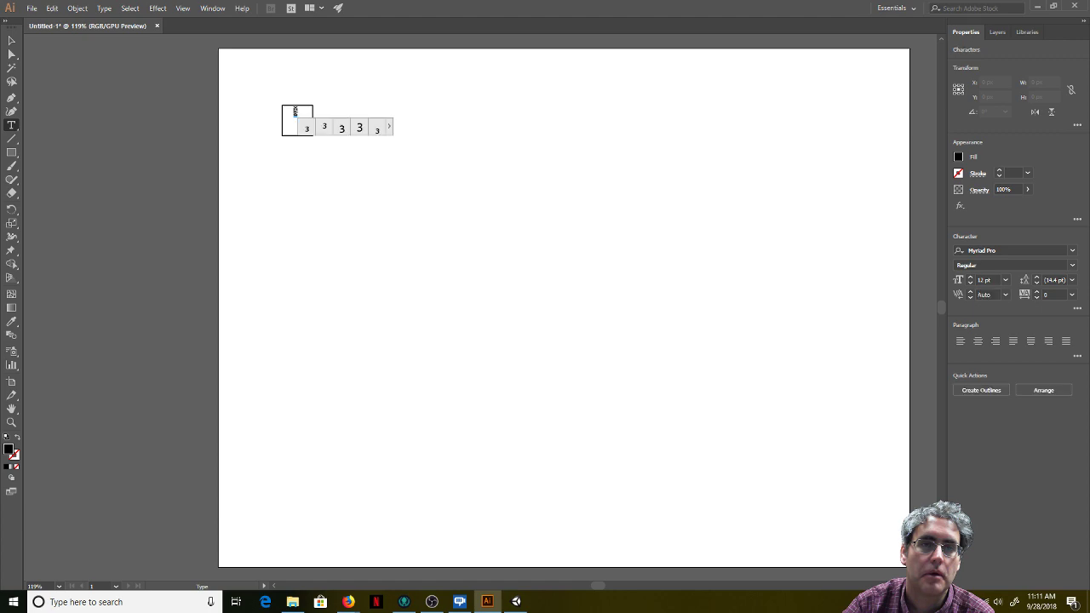
pyautogui.keyDown('ctrl'); pyautogui.click(280, 165); pyautogui.keyUp('ctrl')
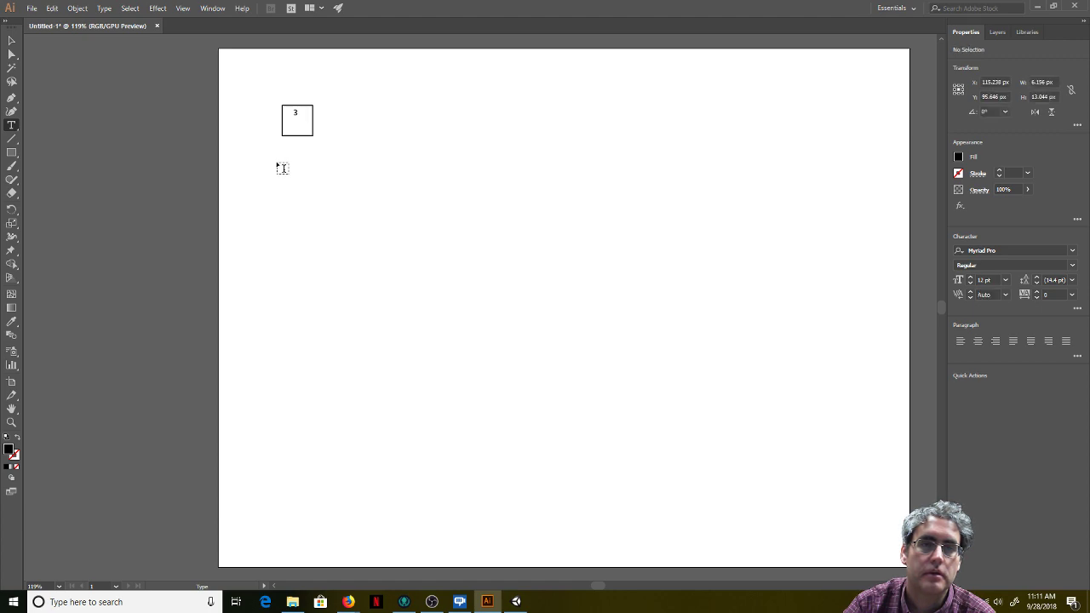
# Step: Set the font size of the number 3 to 36 pt
pyautogui.doubleClick(296, 111)
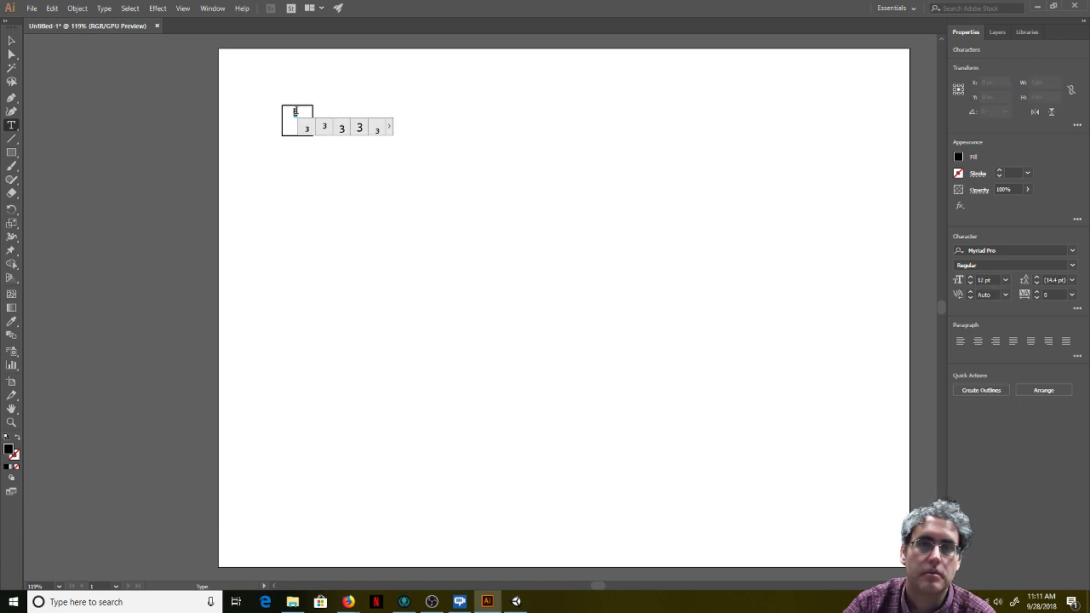
pyautogui.click(1006, 279)
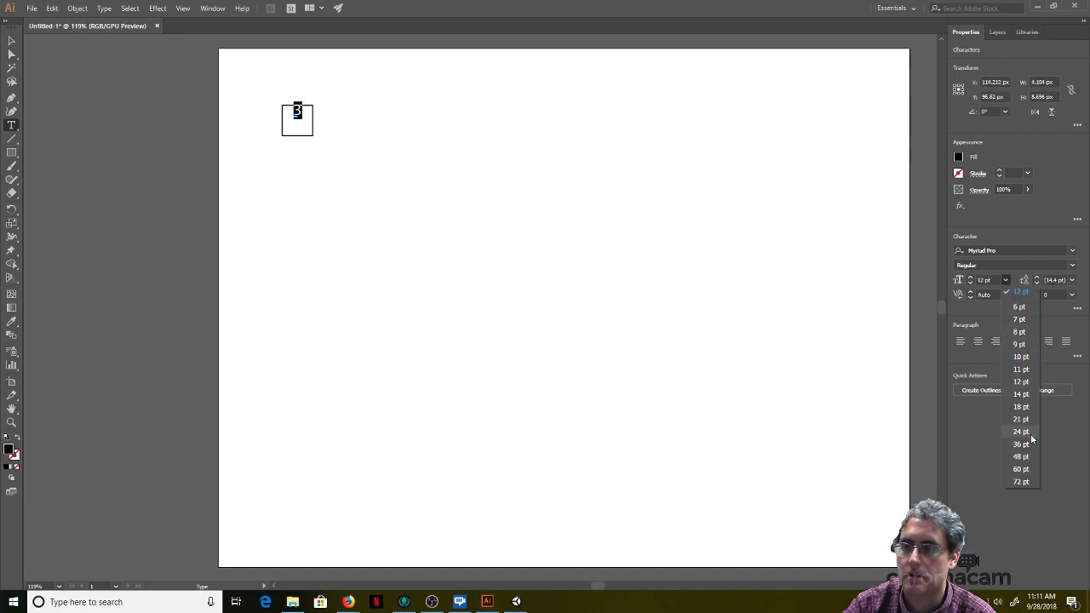
pyautogui.click(1028, 434)
pyautogui.click(1006, 279)
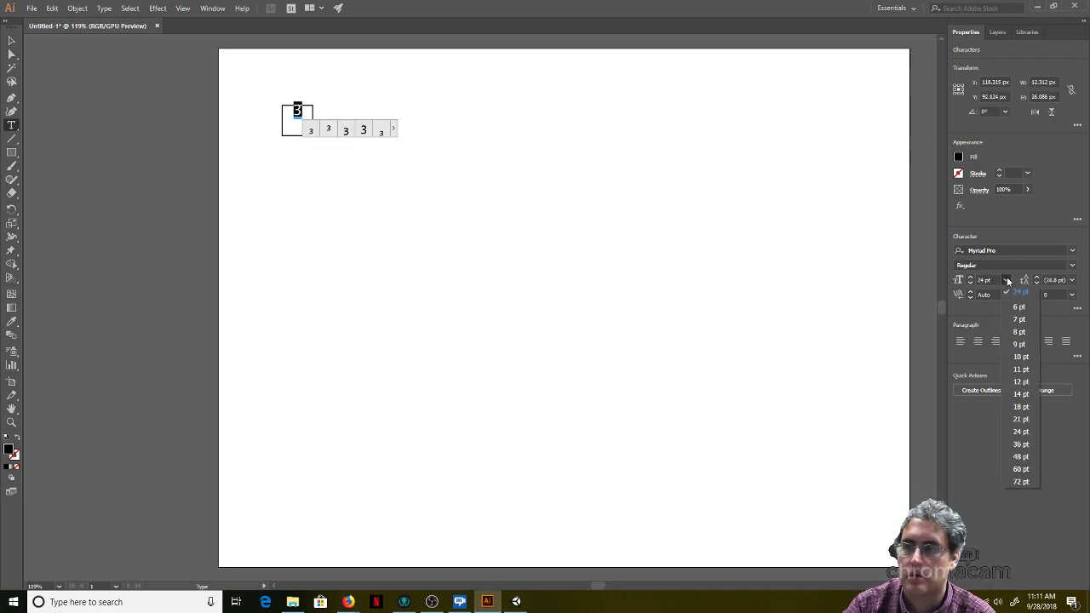
pyautogui.click(1022, 444)
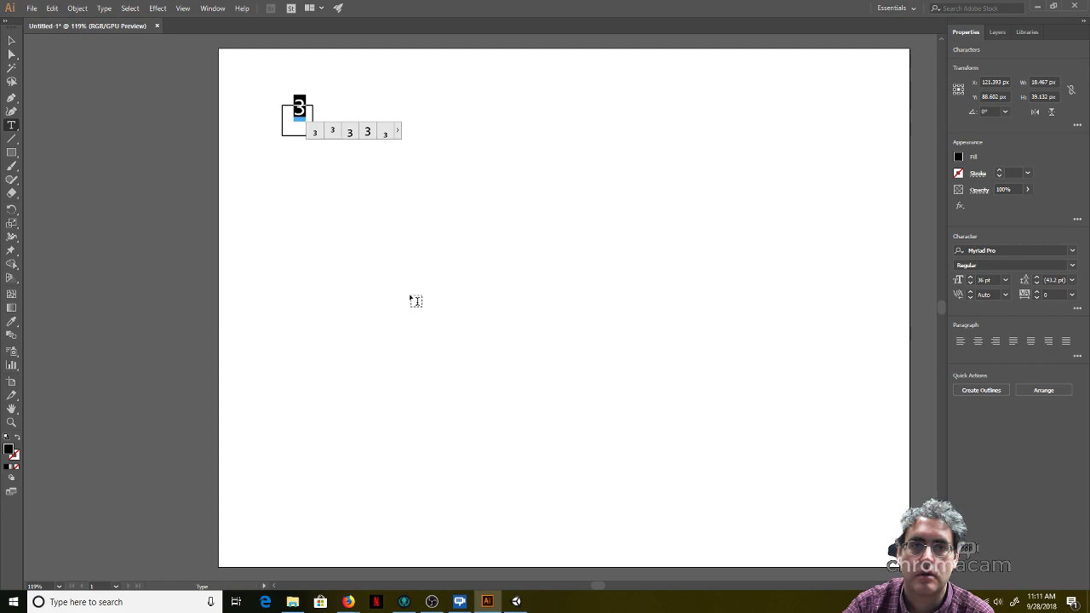
pyautogui.keyDown('ctrl'); pyautogui.click(360, 277); pyautogui.keyUp('ctrl')
pyautogui.click(11, 41)
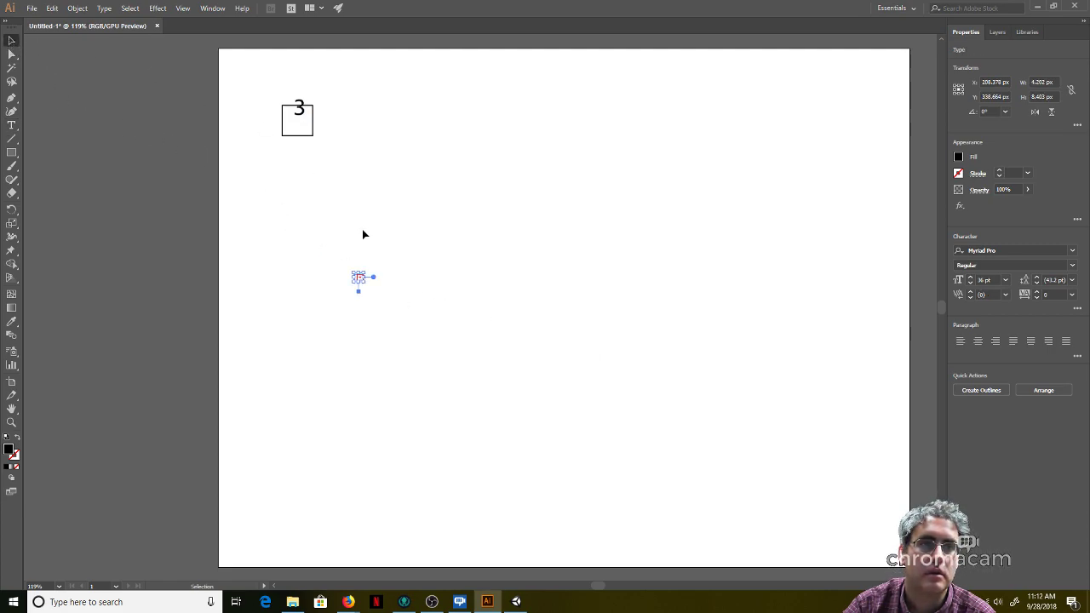
pyautogui.click(341, 227)
pyautogui.click(360, 279)
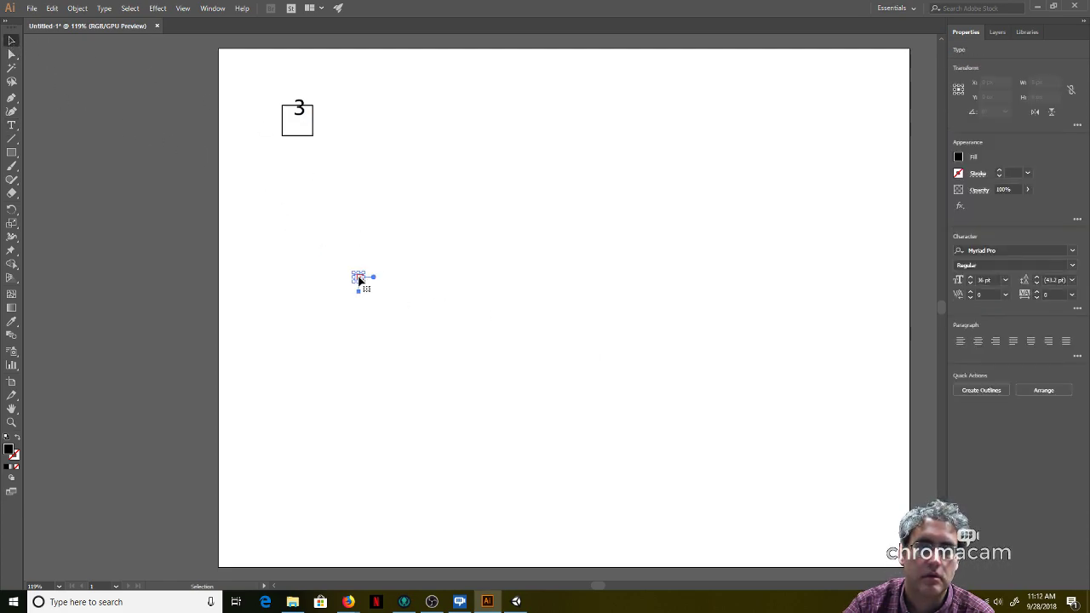
pyautogui.press('Delete')
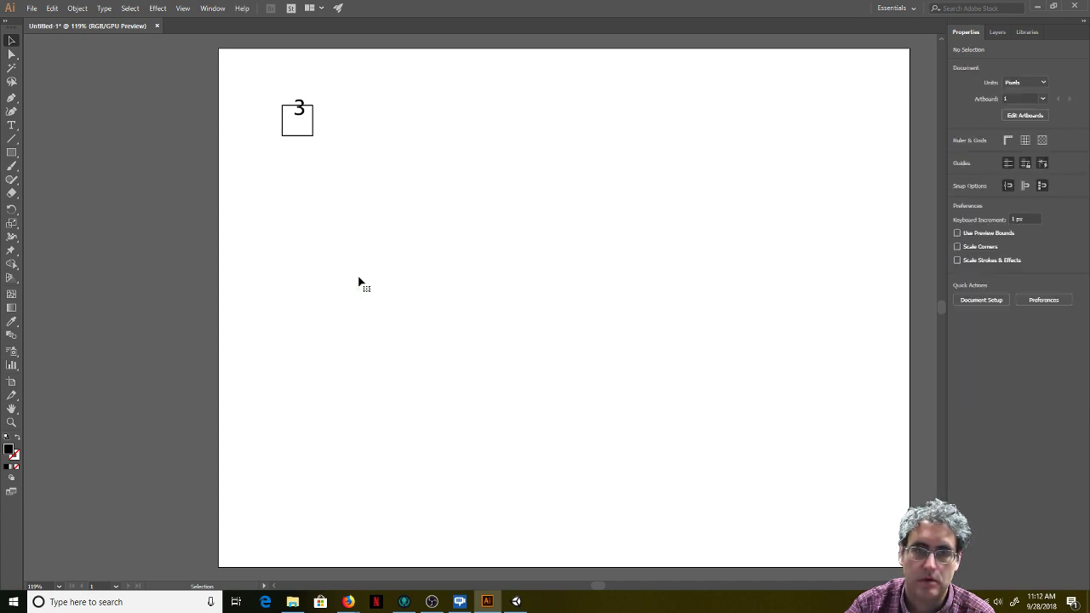
# Step: Move the number 3 down into the square and nudge it by single pixels until it is centred
pyautogui.moveTo(300, 108); pyautogui.dragTo(300, 130)
pyautogui.click(345, 147)
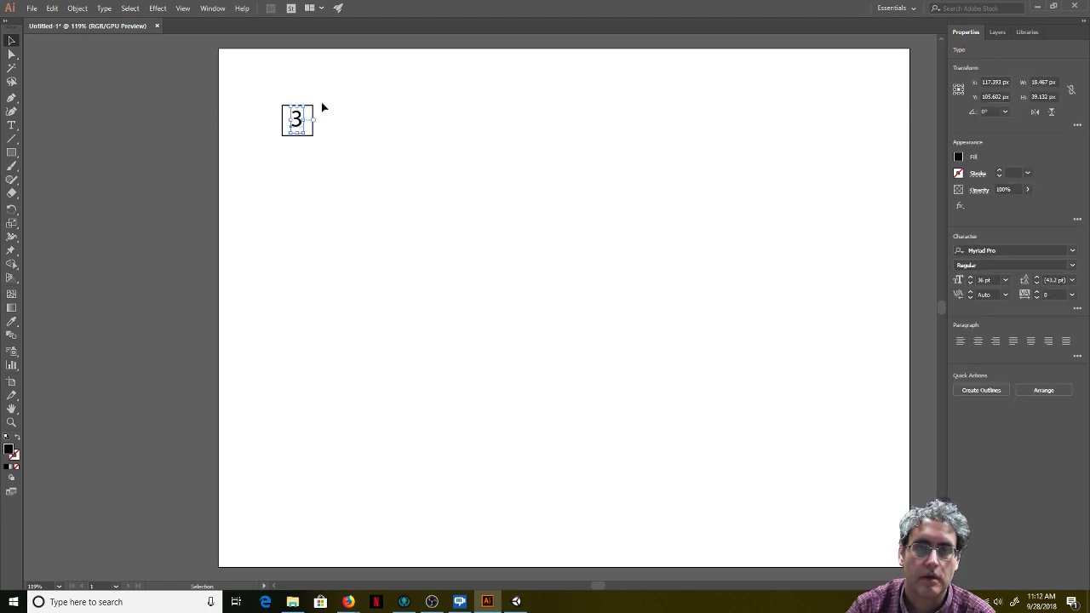
pyautogui.press('Down')
pyautogui.press('Down')
pyautogui.press('Right')
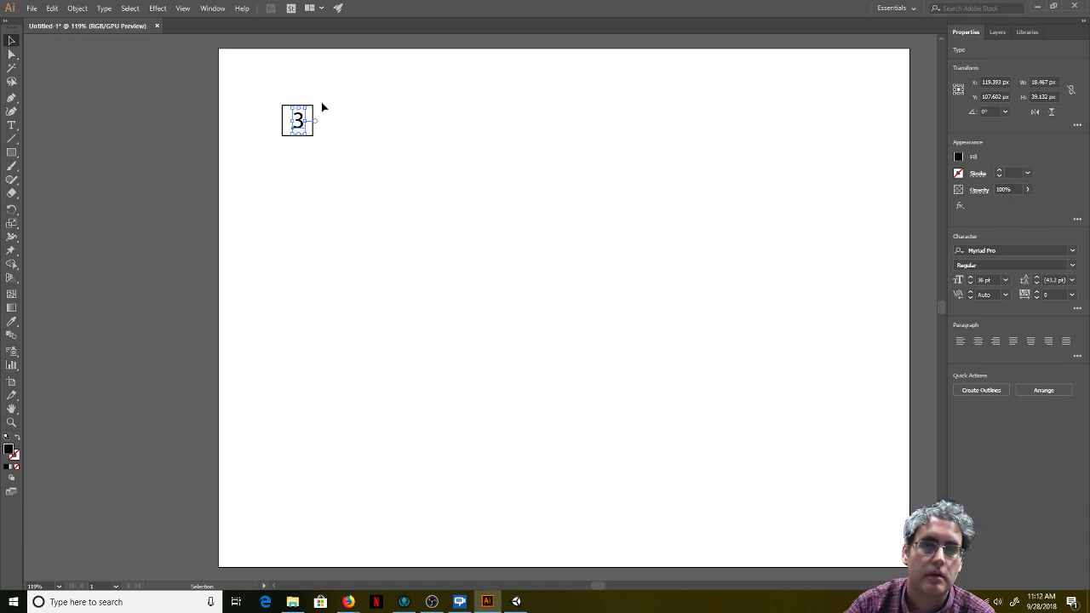
pyautogui.press('Left')
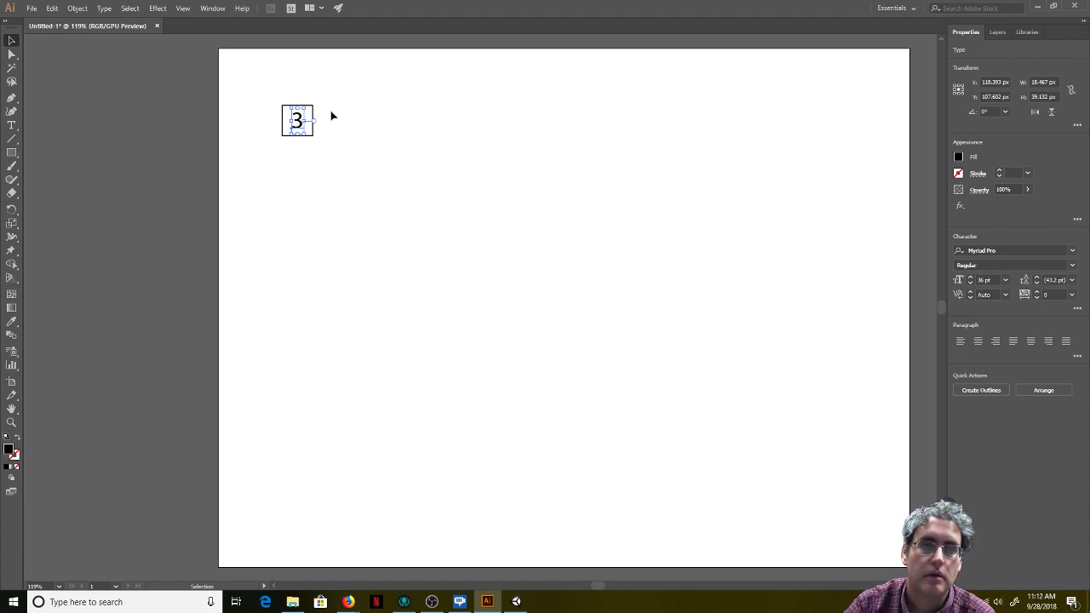
# Step: Duplicate the square together with its number 3 and place the copy directly below the original
pyautogui.moveTo(268, 81); pyautogui.dragTo(356, 167)
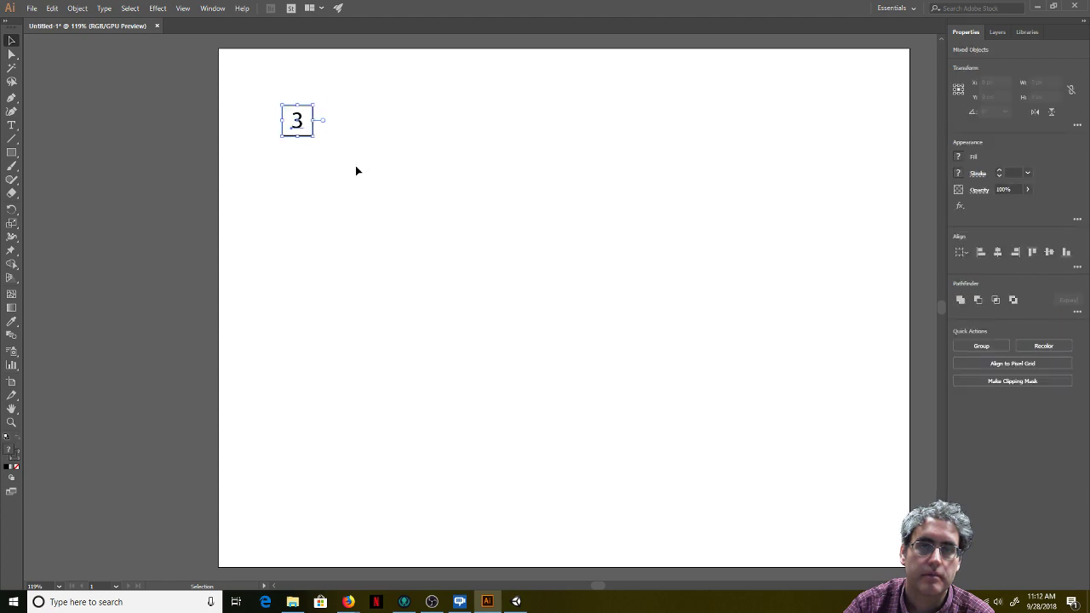
pyautogui.press('a')
pyautogui.hotkey('ctrl', 'v')
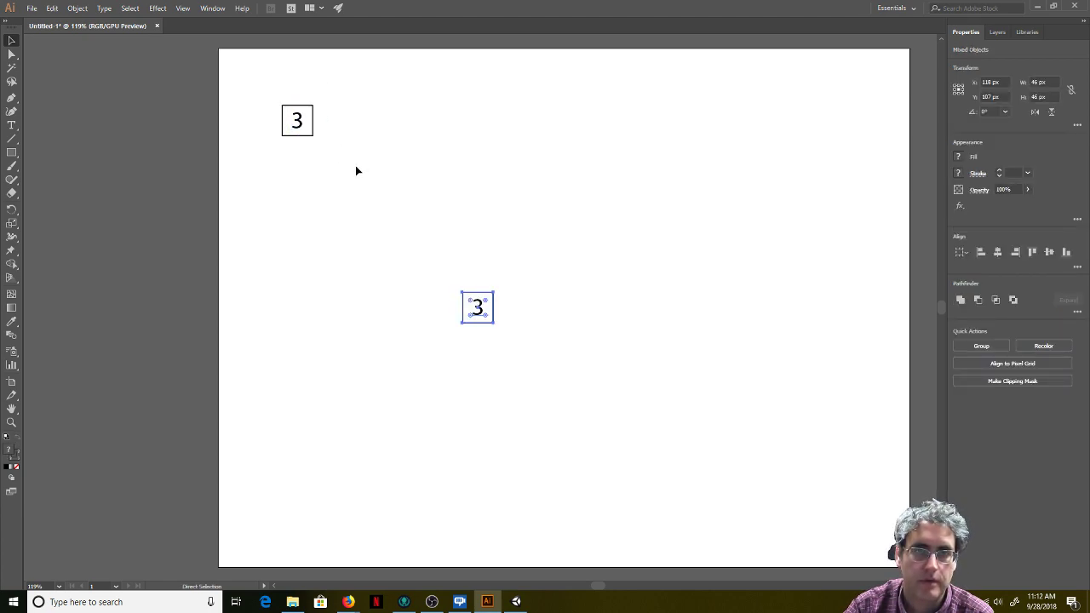
pyautogui.moveTo(470, 305); pyautogui.dragTo(290, 151)
pyautogui.click(348, 193)
# Step: Duplicate the column of two numbered squares and place the copy flush to its right, forming a 2 x 2 block
pyautogui.moveTo(265, 78); pyautogui.dragTo(358, 207)
pyautogui.hotkey('ctrl', 'c')
pyautogui.hotkey('ctrl', 'v')
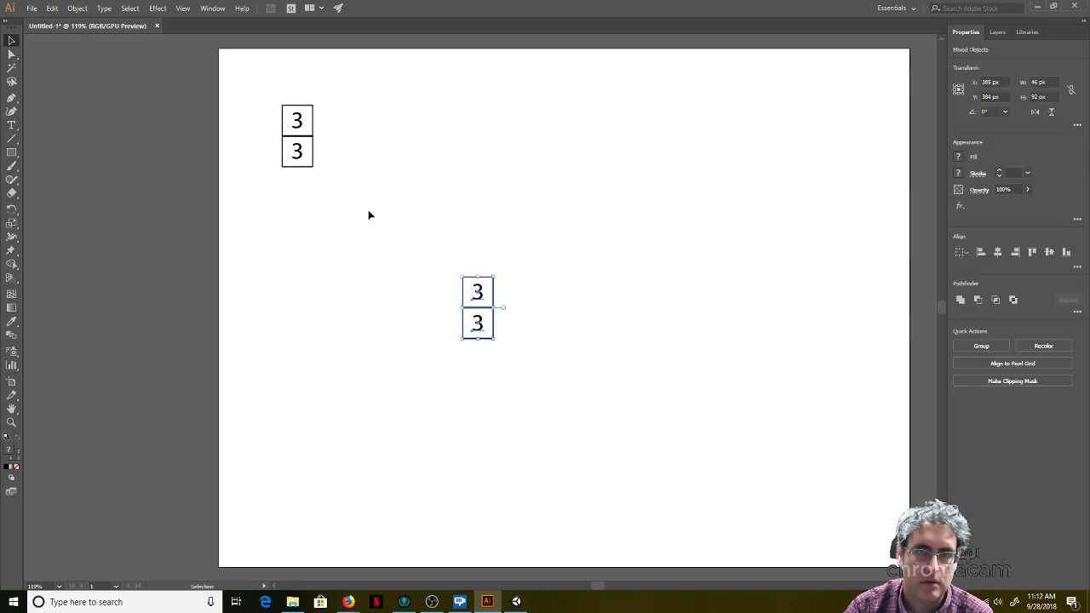
pyautogui.moveTo(466, 289); pyautogui.dragTo(319, 111)
pyautogui.click(332, 222)
# Step: Duplicate the 2 x 2 block of numbered squares and place the copy flush to its right, forming two rows of four
pyautogui.press('a')
pyautogui.moveTo(261, 93); pyautogui.dragTo(388, 233)
pyautogui.hotkey('ctrl', 'c')
pyautogui.hotkey('ctrl', 'v')
pyautogui.press('v')
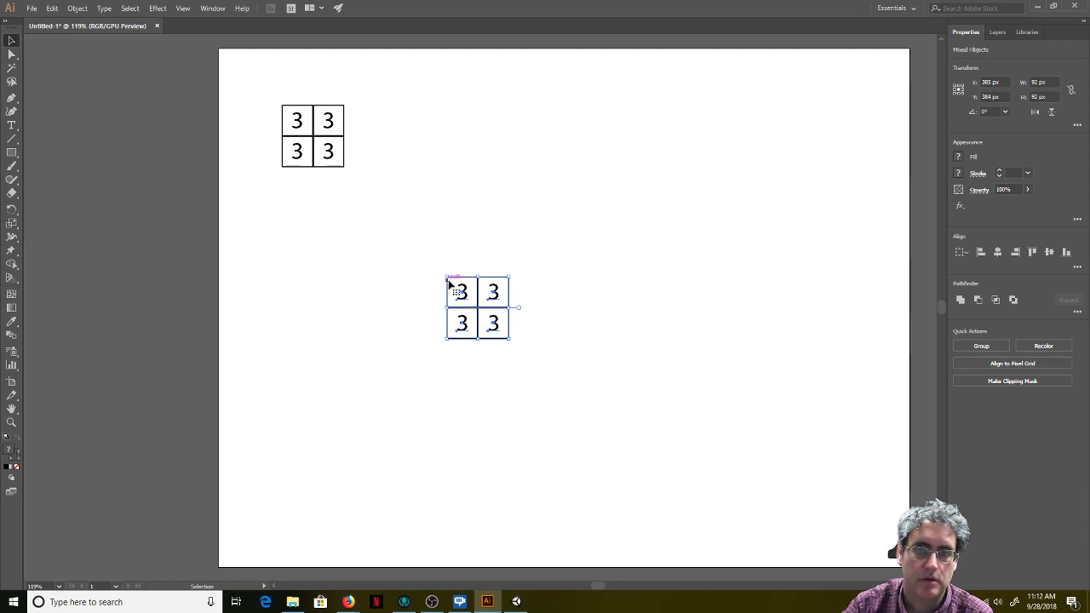
pyautogui.moveTo(452, 283); pyautogui.dragTo(351, 114)
pyautogui.click(313, 211)
# Step: Duplicate the block of two rows by four columns and place the copy flush to its right, forming two rows of eight
pyautogui.moveTo(276, 96); pyautogui.dragTo(438, 206)
pyautogui.hotkey('ctrl', 'c')
pyautogui.hotkey('ctrl', 'v')
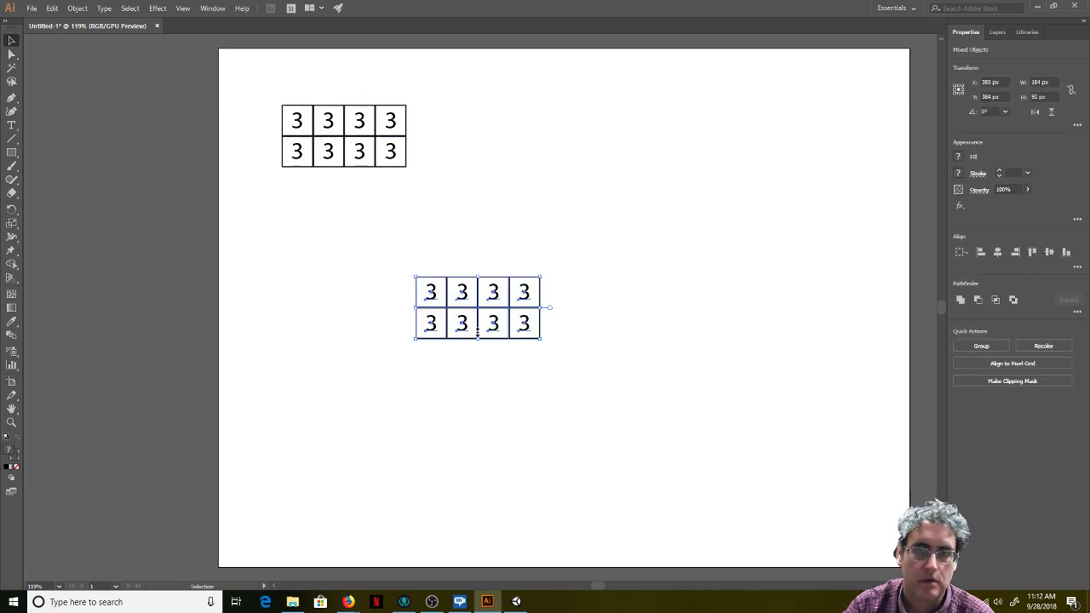
pyautogui.moveTo(445, 295); pyautogui.dragTo(431, 123)
pyautogui.click(414, 236)
# Step: Duplicate the two rows of eight numbered squares and place the copy directly below them, forming four rows
pyautogui.press('a')
pyautogui.moveTo(259, 100); pyautogui.dragTo(601, 236)
pyautogui.hotkey('ctrl', 'c')
pyautogui.hotkey('ctrl', 'v')
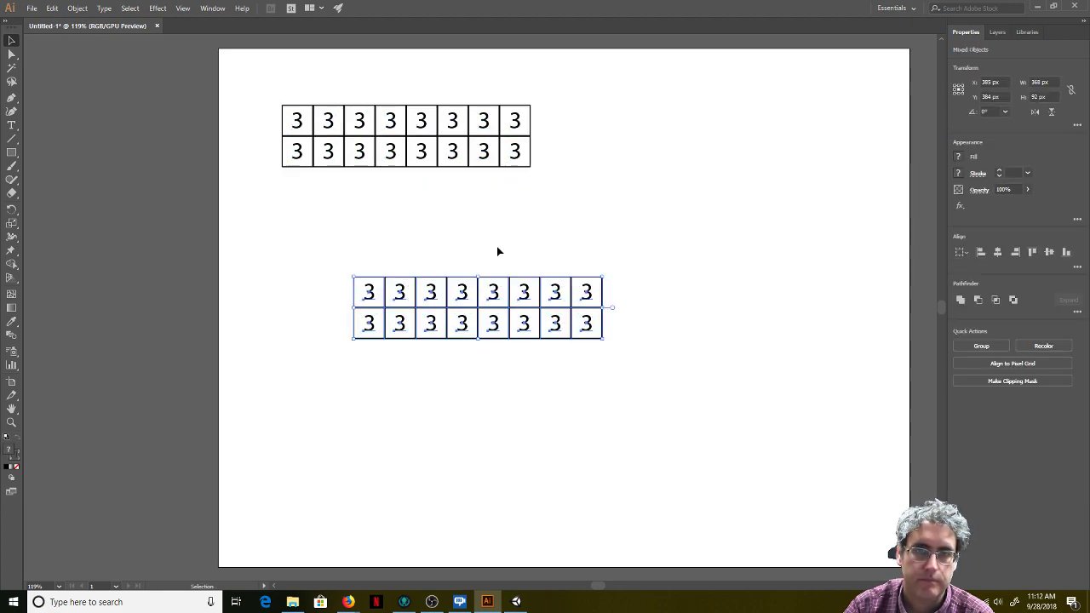
pyautogui.moveTo(439, 283); pyautogui.dragTo(362, 179)
pyautogui.click(310, 330)
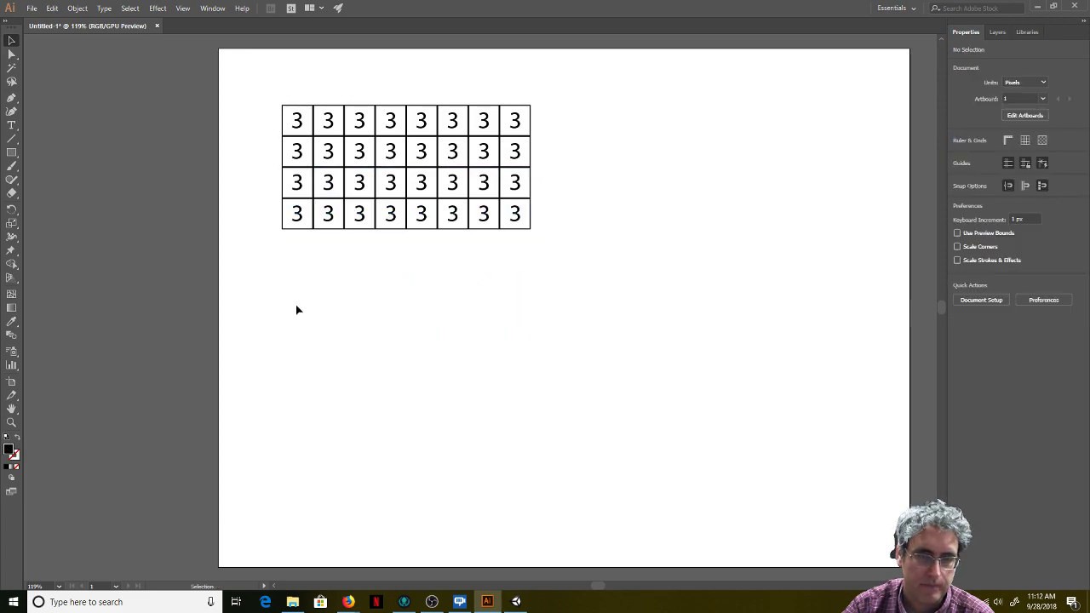
# Step: Duplicate the four rows directly below the originals and delete the rightmost column, leaving a grid of 7 columns by 8 rows
pyautogui.moveTo(258, 97); pyautogui.dragTo(576, 295)
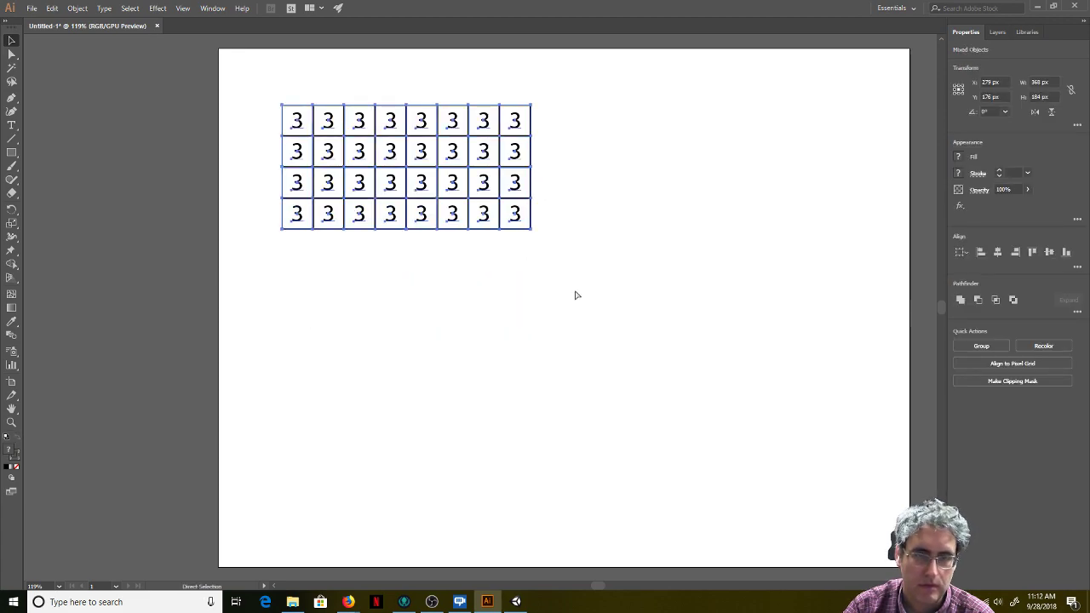
pyautogui.hotkey('ctrl', 'c')
pyautogui.hotkey('ctrl', 'v')
pyautogui.moveTo(451, 263); pyautogui.dragTo(367, 243)
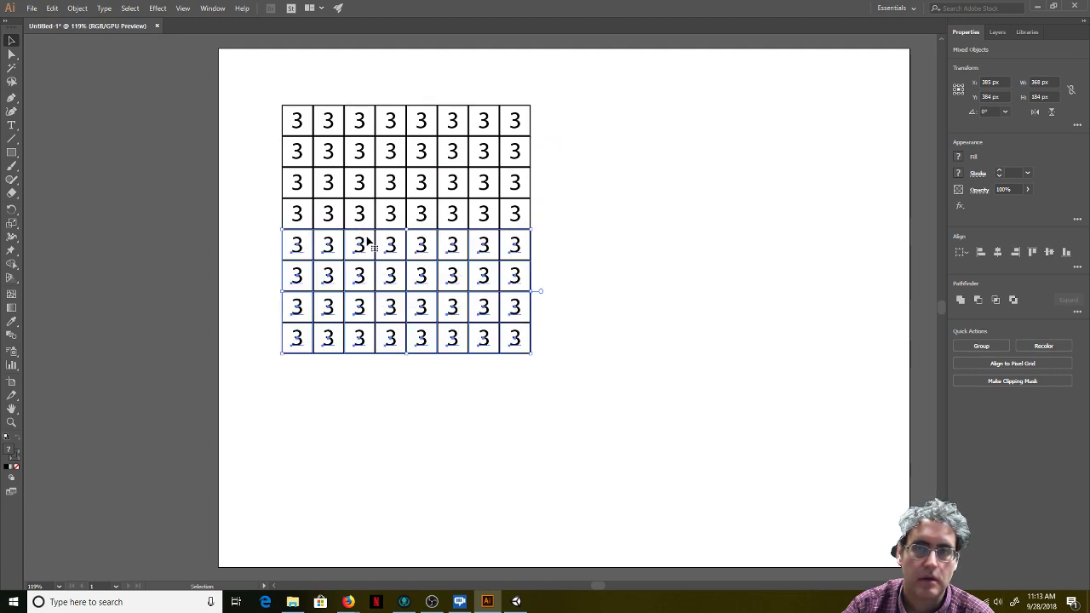
pyautogui.click(656, 301)
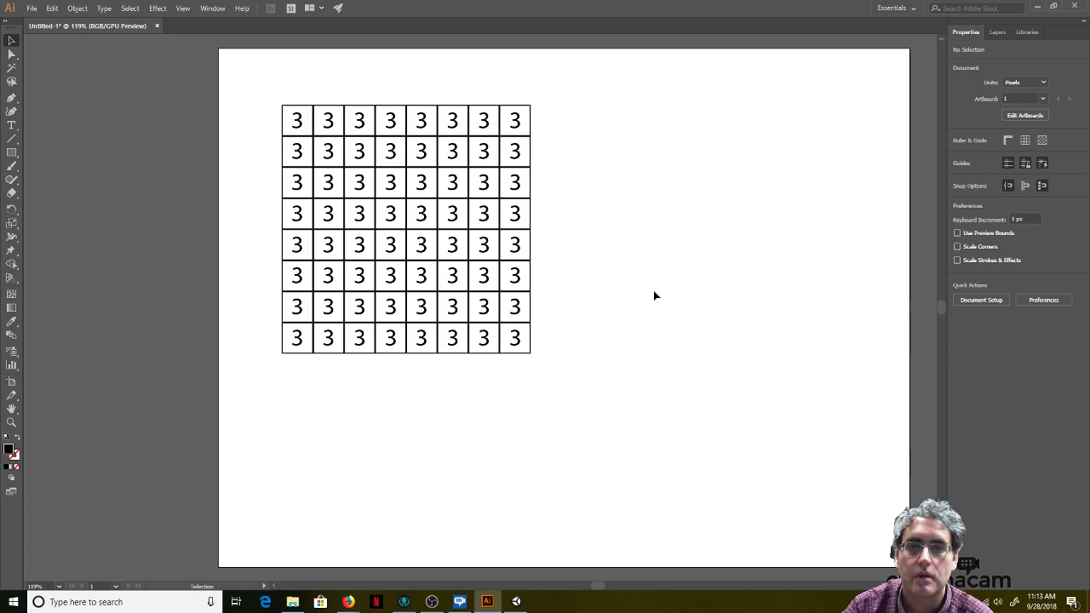
pyautogui.moveTo(529, 242); pyautogui.dragTo(558, 396)
pyautogui.press('Delete')
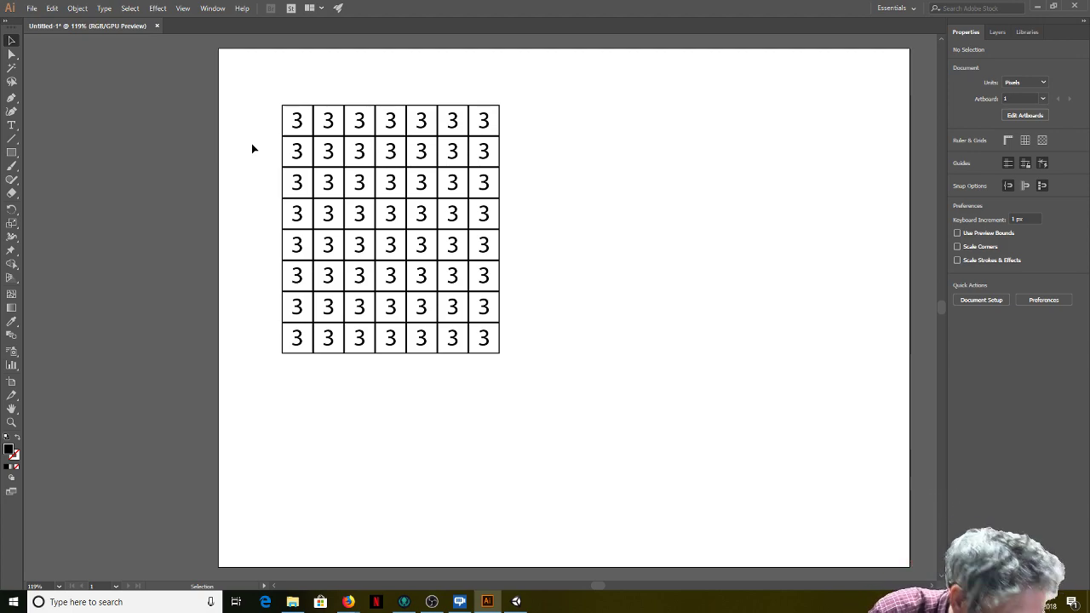
# Step: Change the first three numbers of the grid's top row to 1, 1 and 5, and clear the fourth square
pyautogui.doubleClick(300, 119)
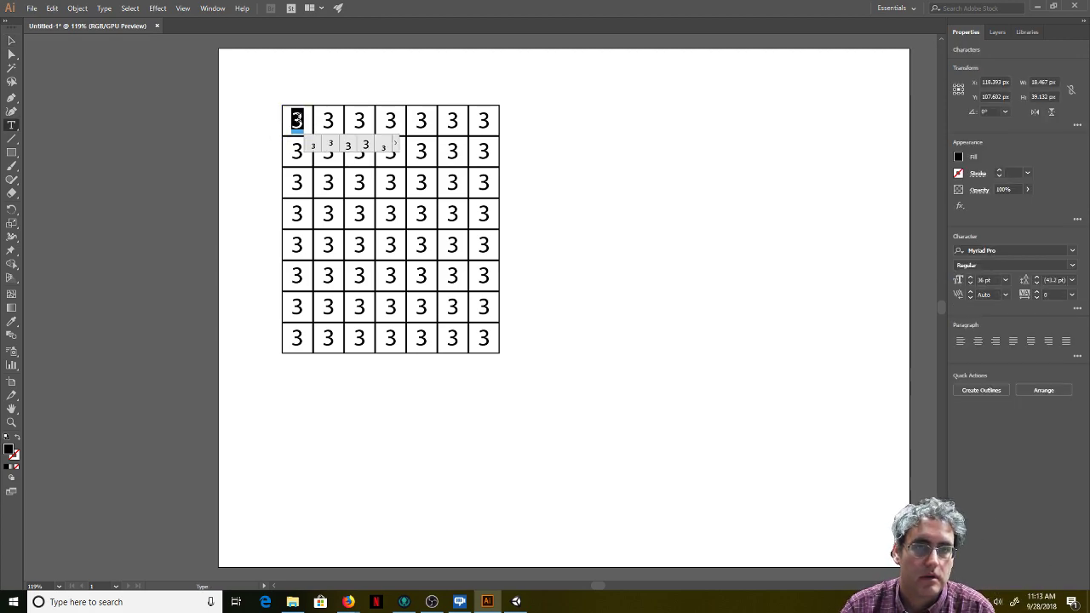
pyautogui.write('1')
pyautogui.doubleClick(327, 122)
pyautogui.write('1')
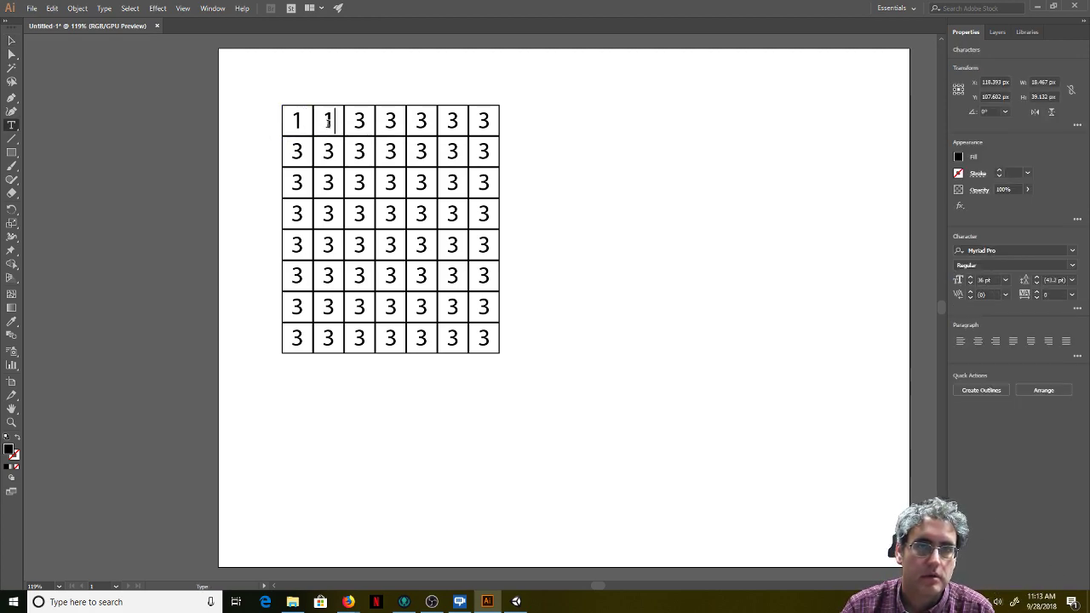
pyautogui.doubleClick(360, 121)
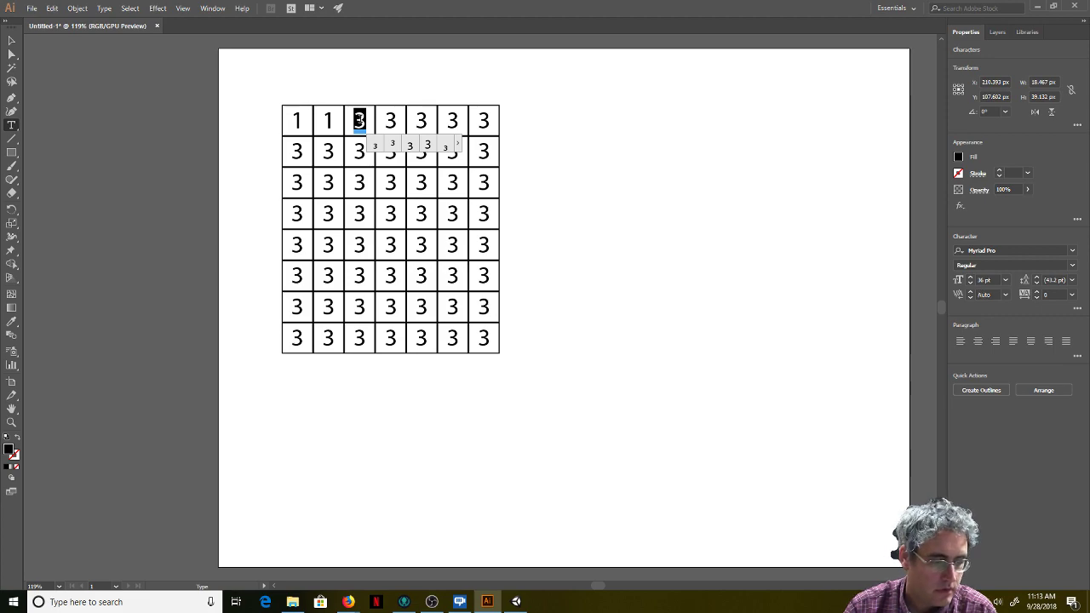
pyautogui.write('5')
pyautogui.doubleClick(388, 117)
pyautogui.press('BackSpace')
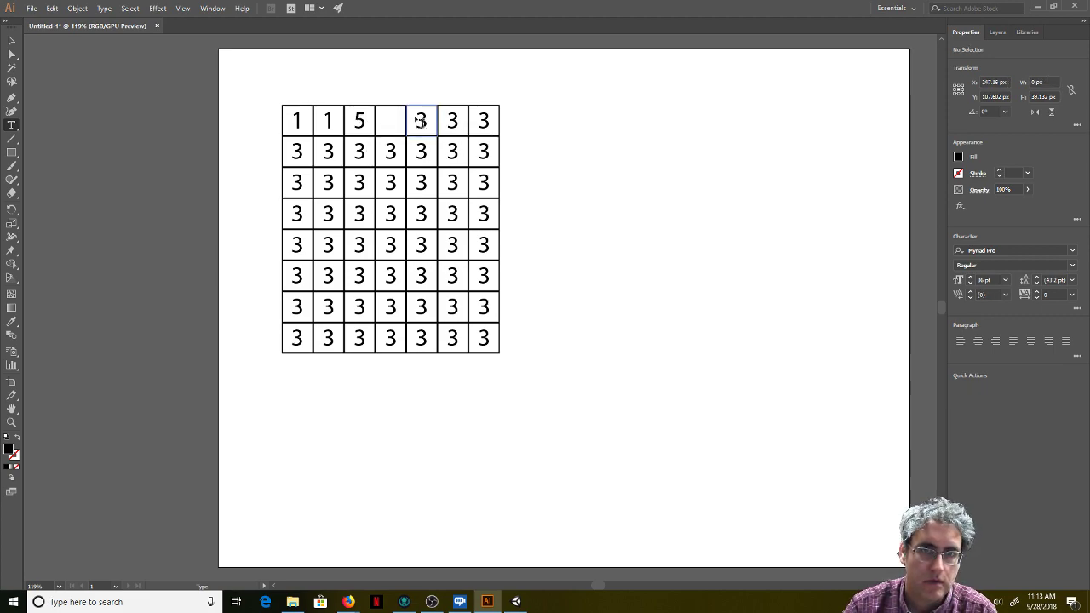
pyautogui.click(416, 119)
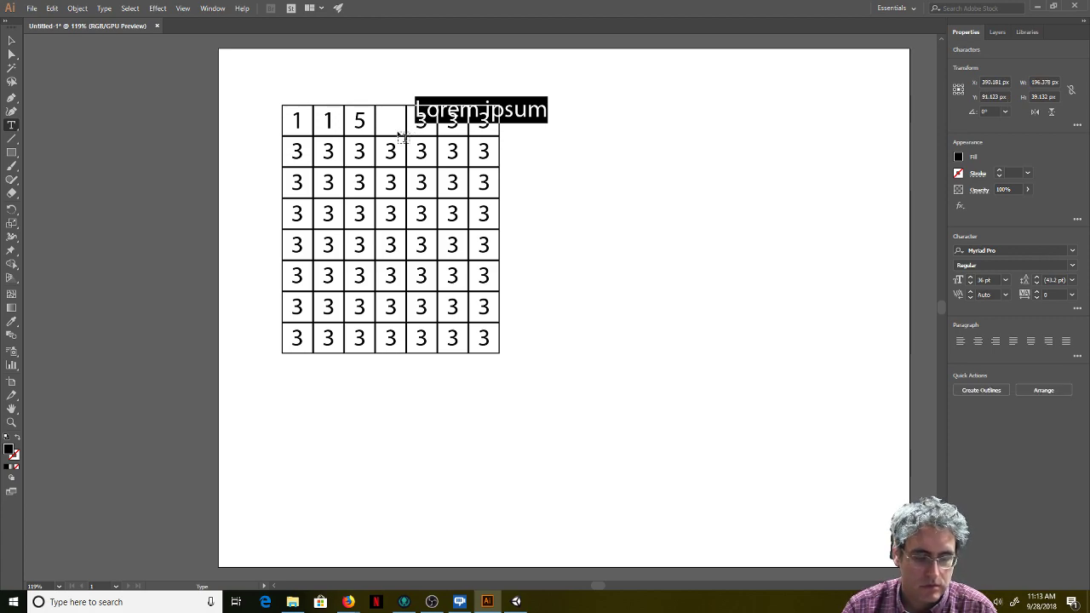
pyautogui.hotkey('ctrl', 'z')
pyautogui.click(418, 119)
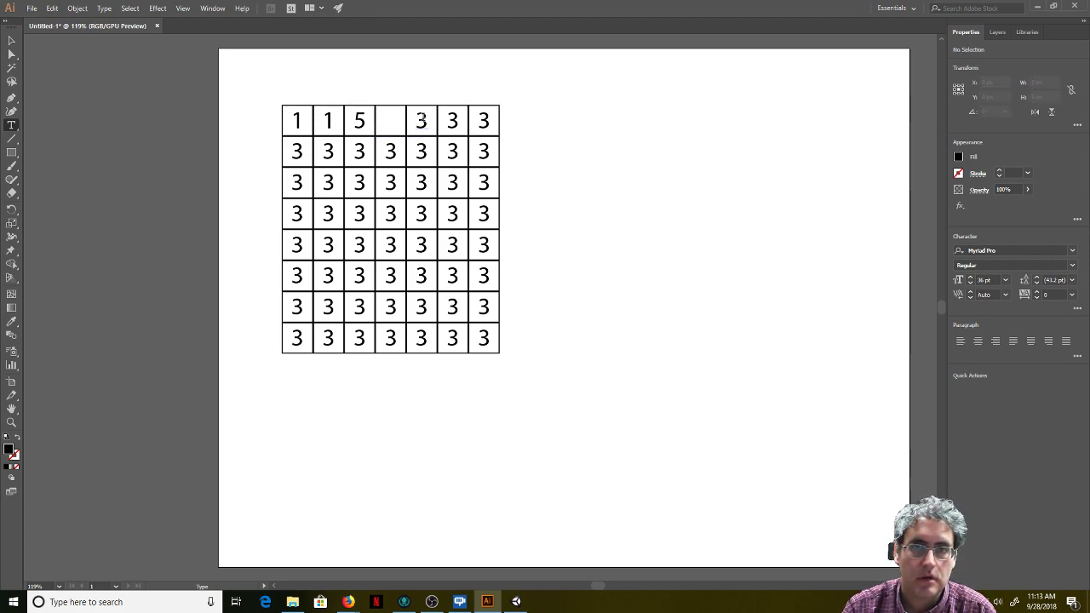
# Step: Change the top row's fifth number to 4, clear the sixth square, and change the seventh number to 6
pyautogui.doubleClick(420, 120)
pyautogui.write('4')
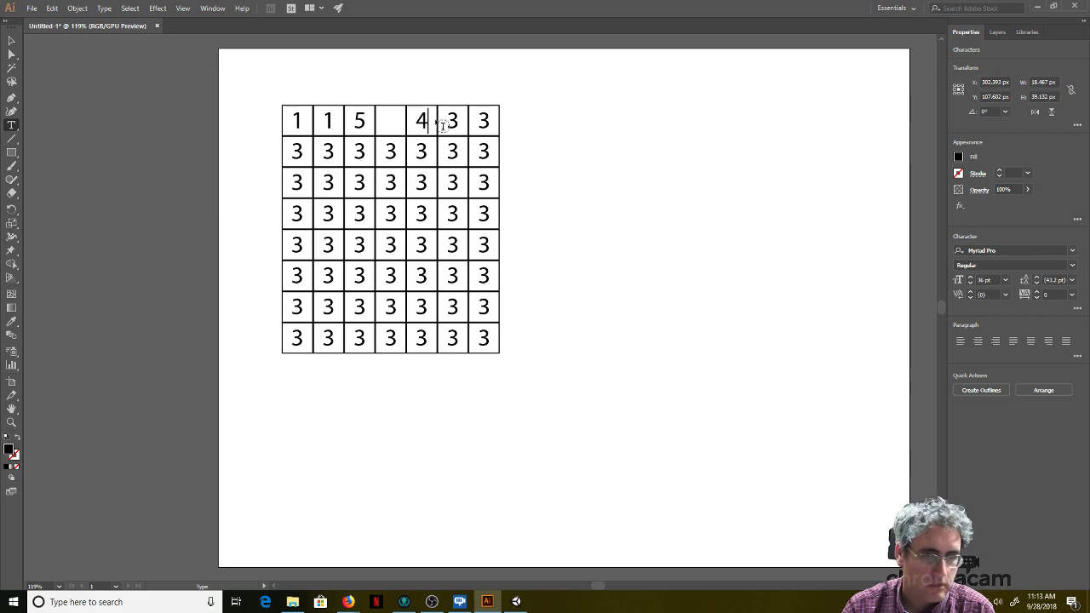
pyautogui.doubleClick(454, 119)
pyautogui.press('BackSpace')
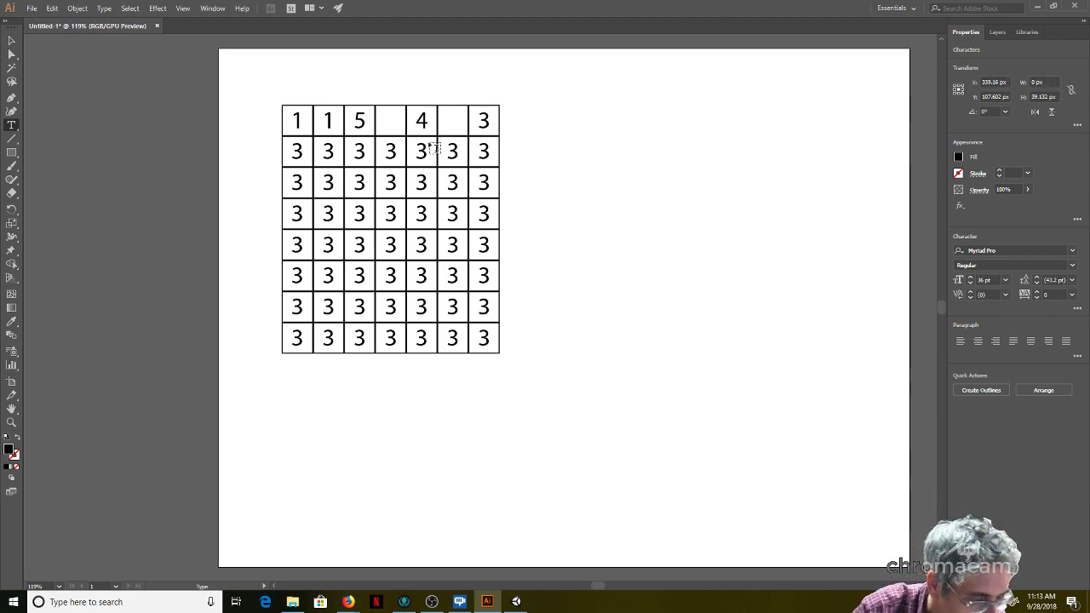
pyautogui.doubleClick(484, 120)
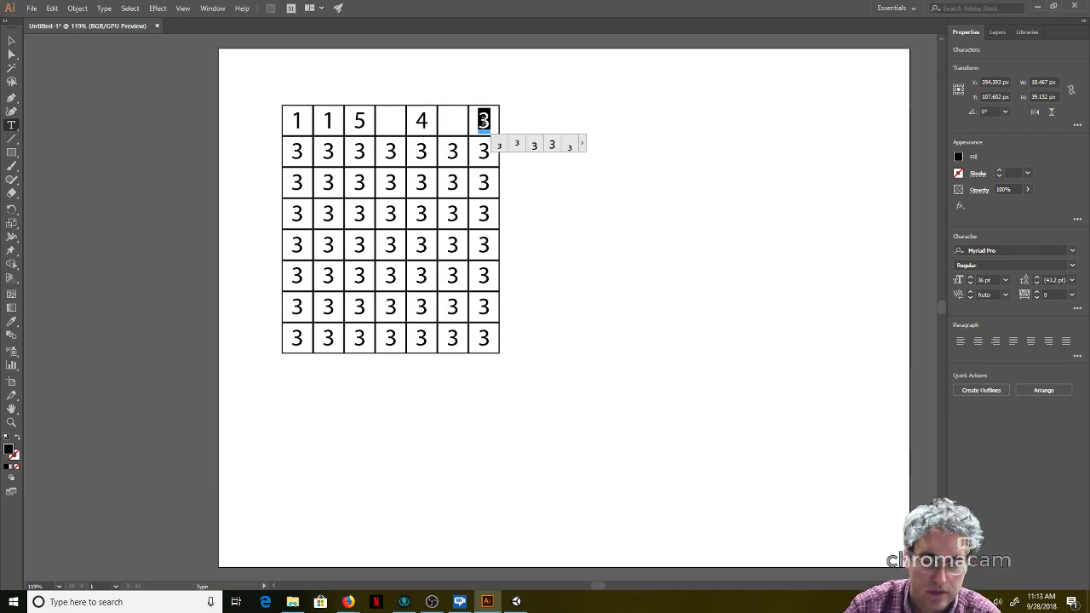
pyautogui.write('6')
# Step: Edit the grid's second row to read 4, blank, 5, 2, 4, 3, 2
pyautogui.doubleClick(297, 149)
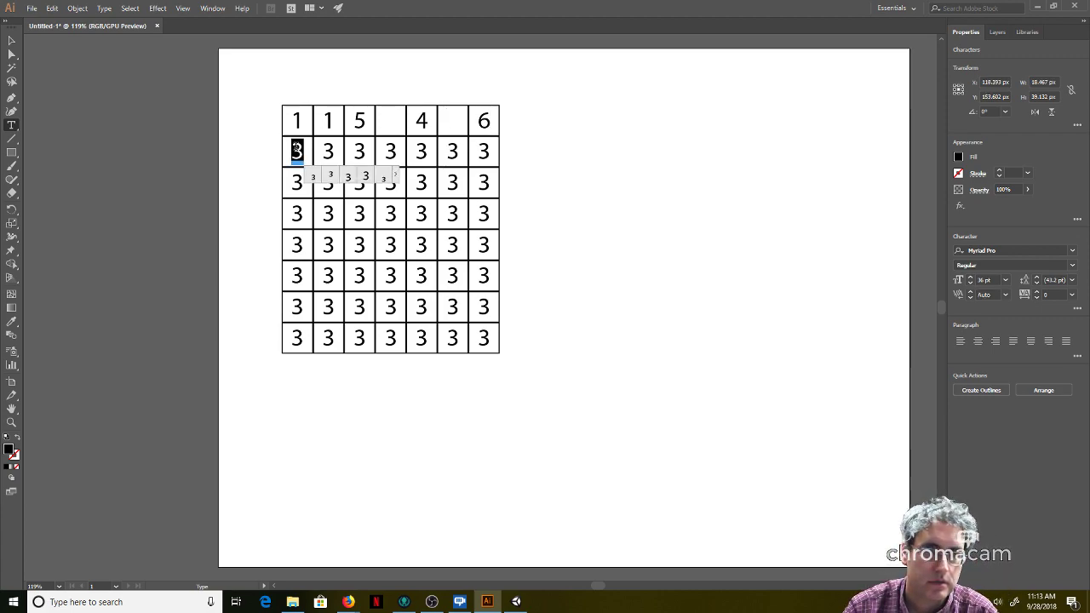
pyautogui.write('4')
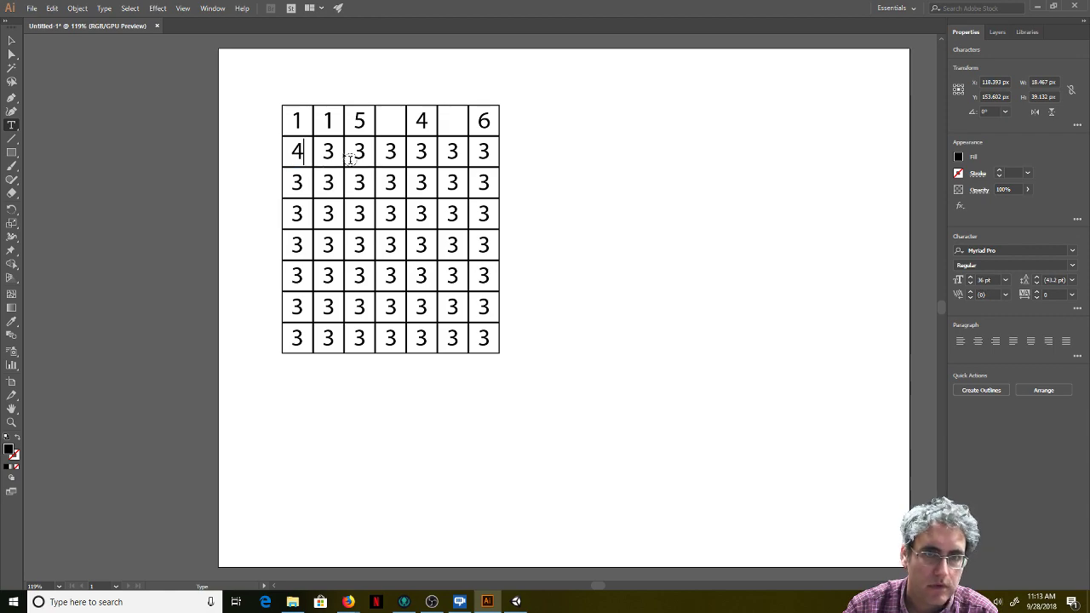
pyautogui.doubleClick(329, 150)
pyautogui.press('BackSpace')
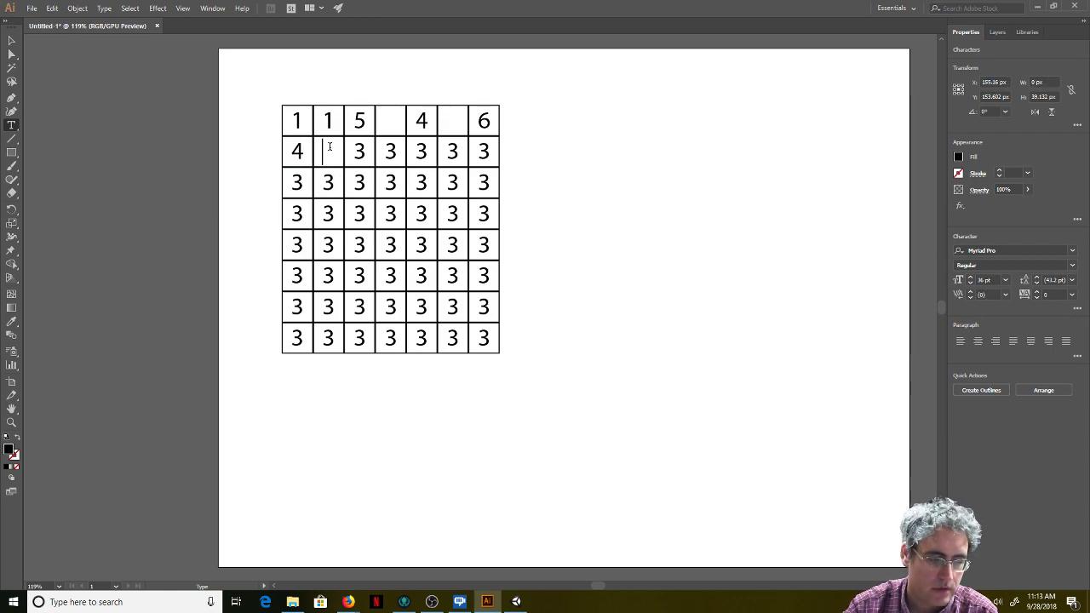
pyautogui.doubleClick(358, 150)
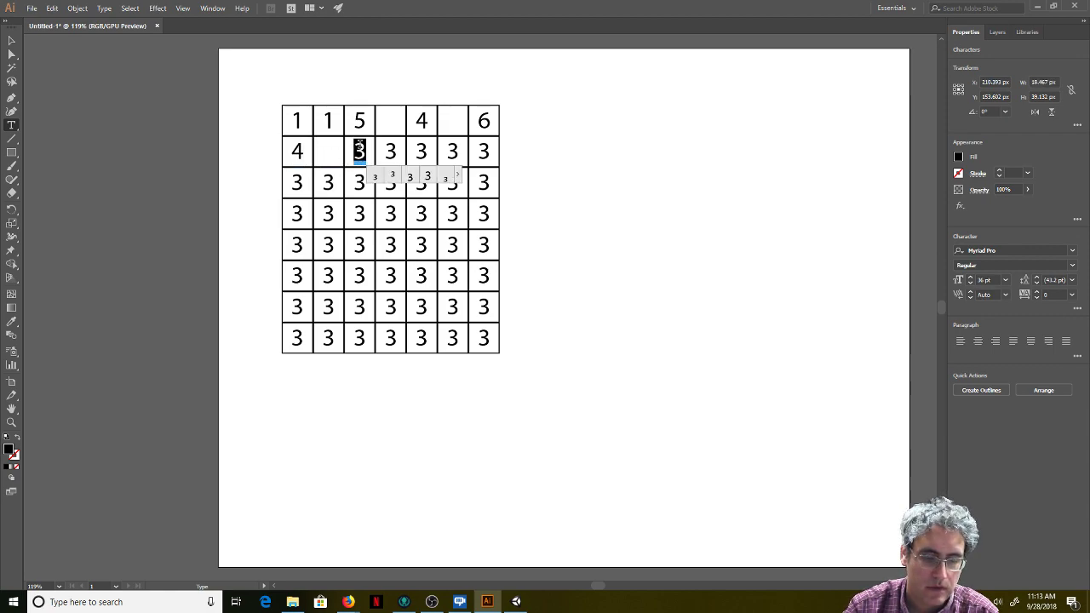
pyautogui.write('5')
pyautogui.doubleClick(391, 152)
pyautogui.write('2')
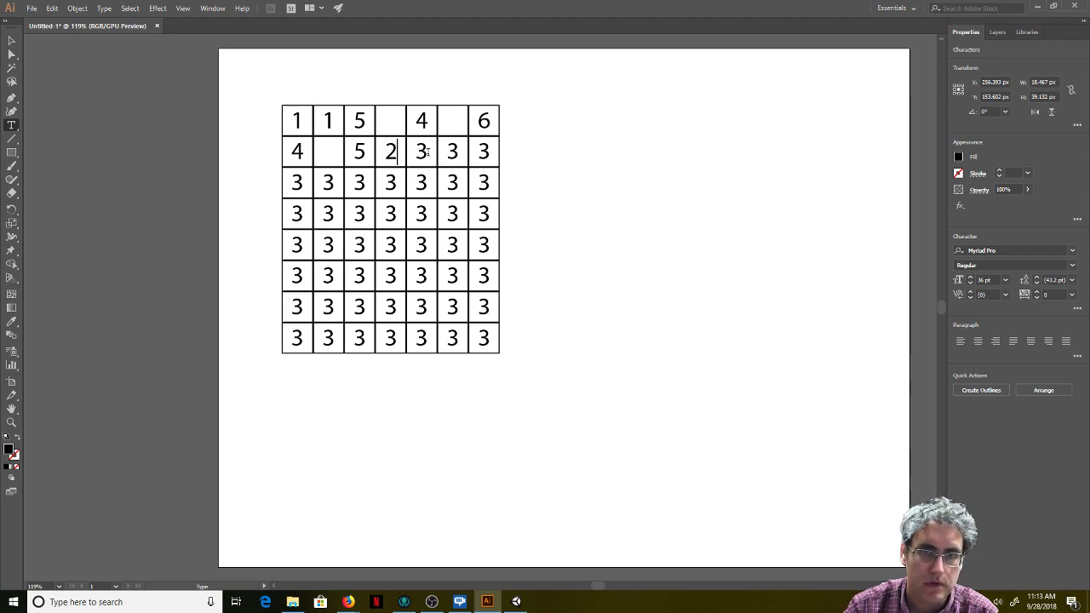
pyautogui.doubleClick(422, 151)
pyautogui.write('4')
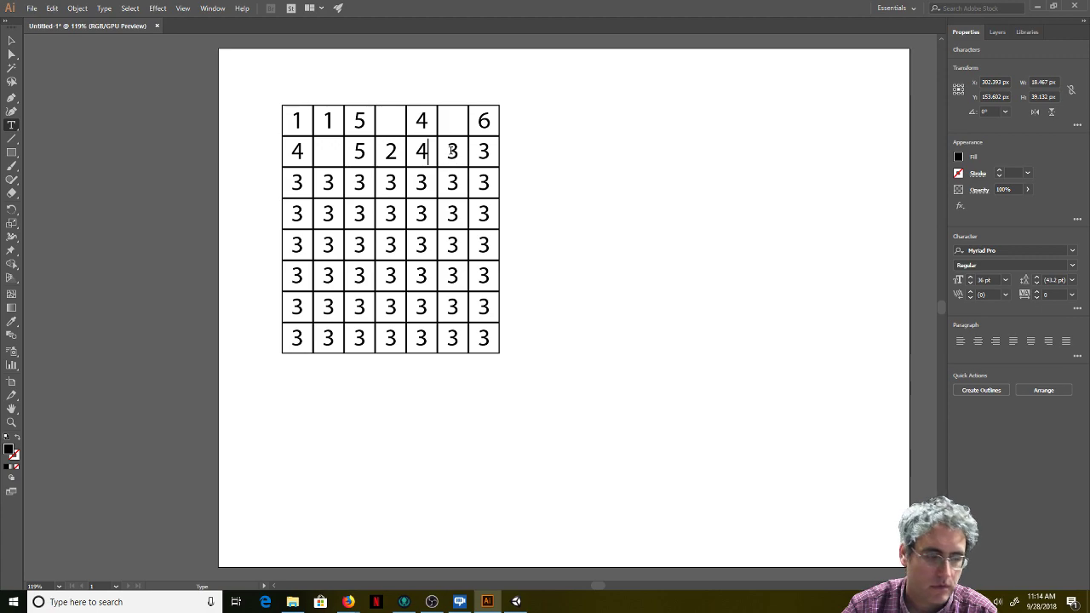
pyautogui.doubleClick(484, 150)
pyautogui.write('2')
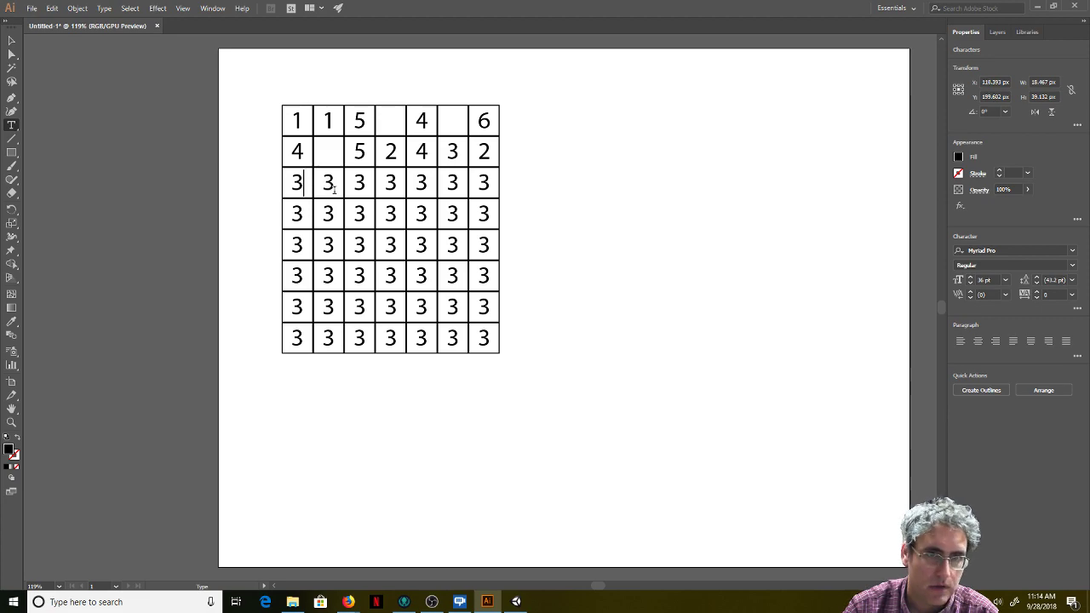
# Step: Edit the grid's third row to read 3, 6, 2, 6, 6, 1, 6
pyautogui.doubleClick(329, 184)
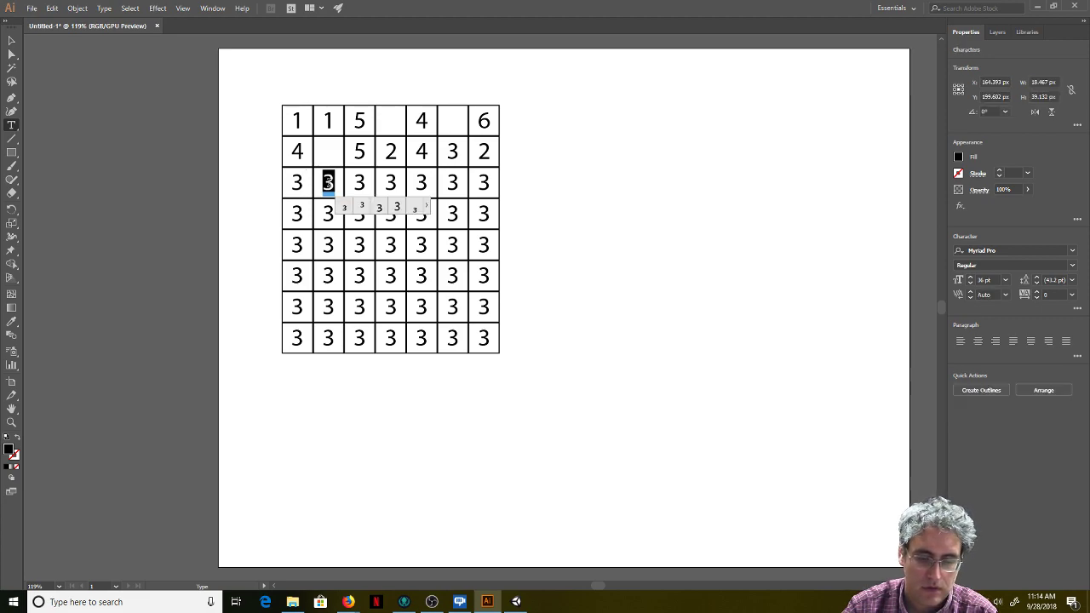
pyautogui.write('6')
pyautogui.doubleClick(361, 183)
pyautogui.write('2')
pyautogui.doubleClick(391, 182)
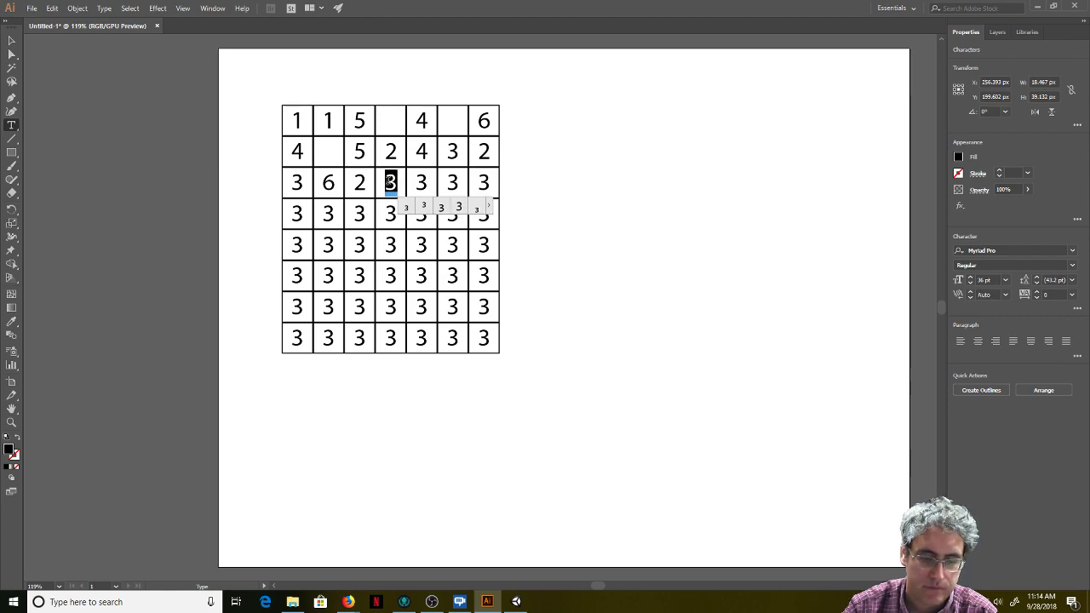
pyautogui.write('6')
pyautogui.doubleClick(421, 182)
pyautogui.write('6')
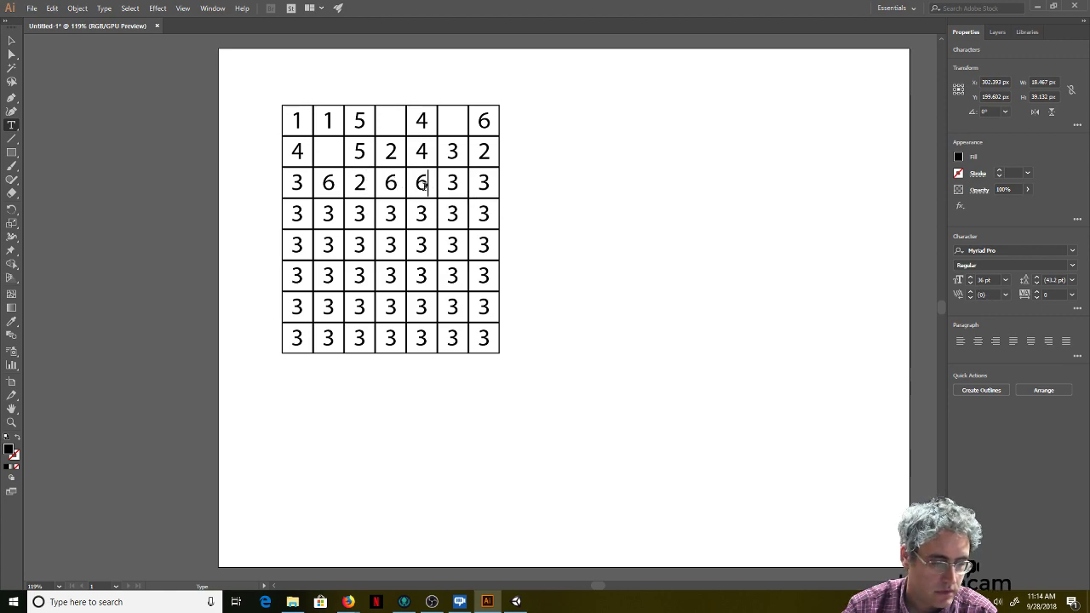
pyautogui.doubleClick(452, 183)
pyautogui.write('1')
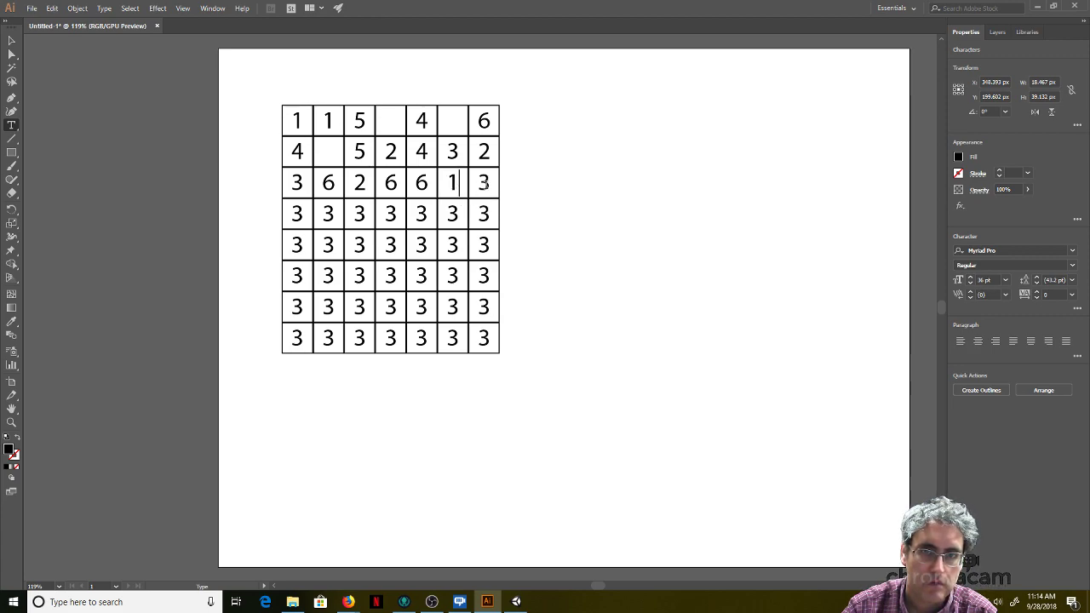
pyautogui.doubleClick(484, 182)
pyautogui.write('6')
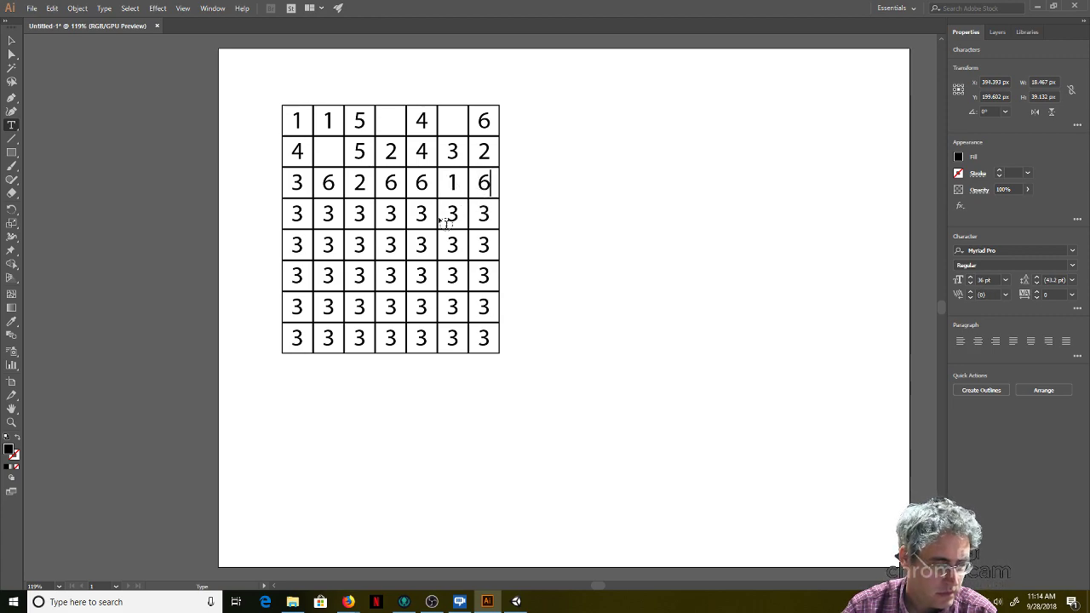
# Step: Edit the grid's fourth row to read 2, 5, 3, 1, 6, 5, blank
pyautogui.doubleClick(298, 211)
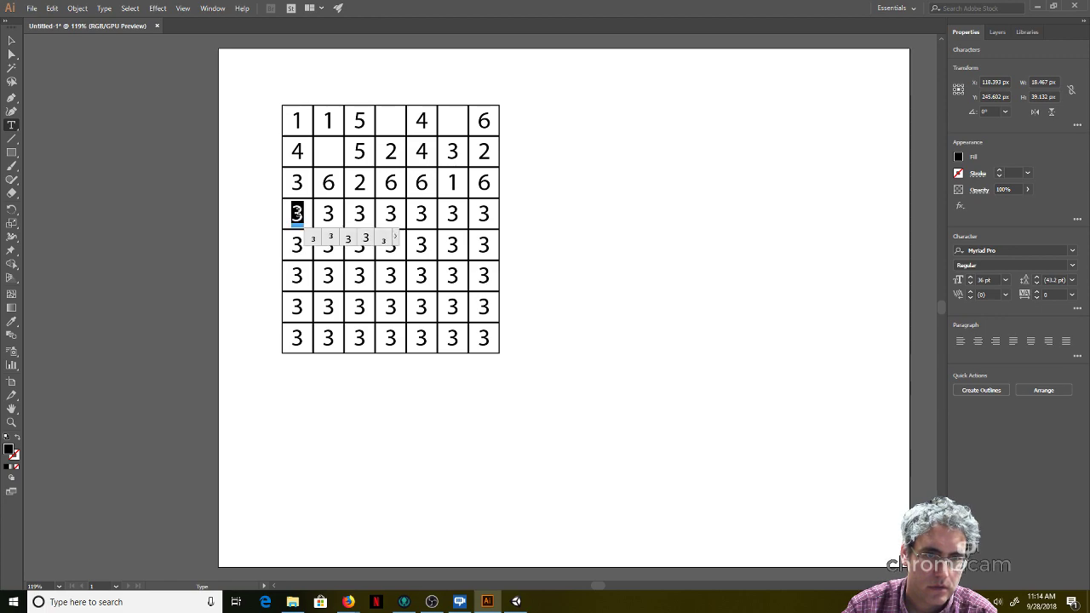
pyautogui.write('2')
pyautogui.doubleClick(329, 213)
pyautogui.write('5')
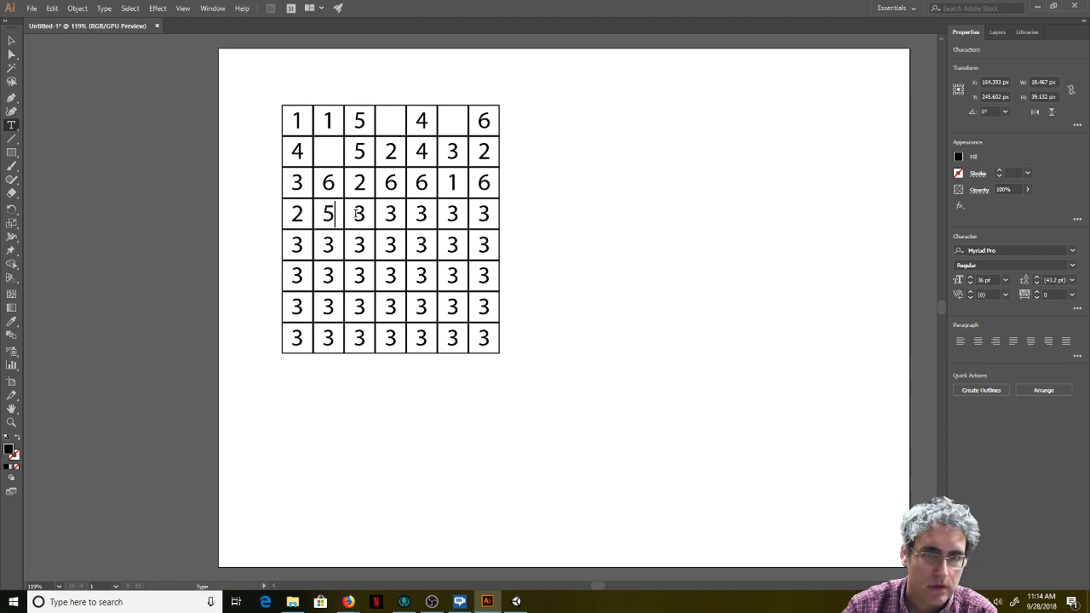
pyautogui.doubleClick(389, 213)
pyautogui.write('1')
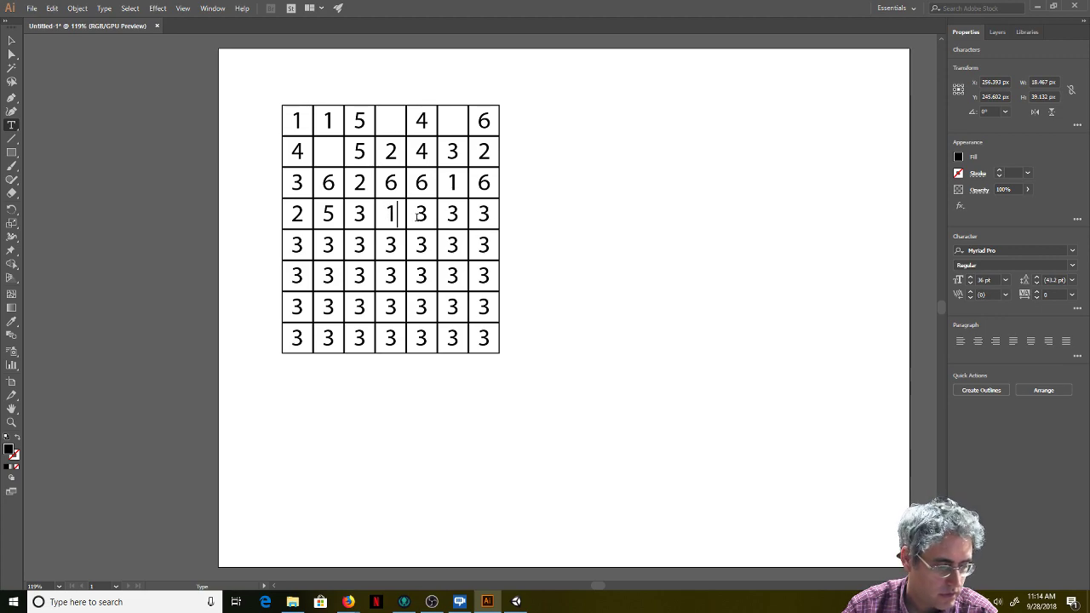
pyautogui.doubleClick(422, 214)
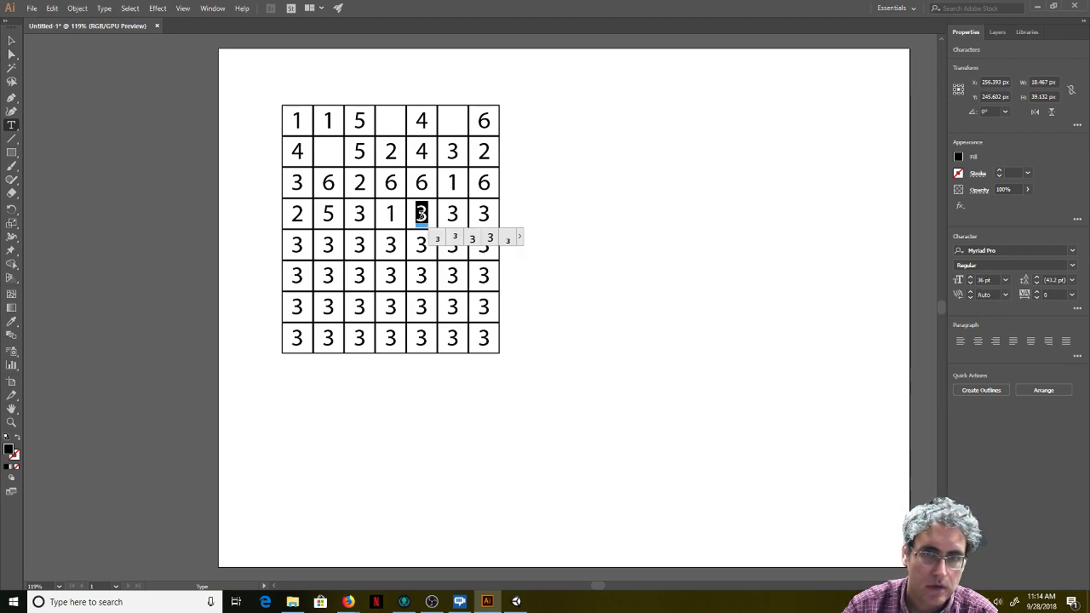
pyautogui.write('6')
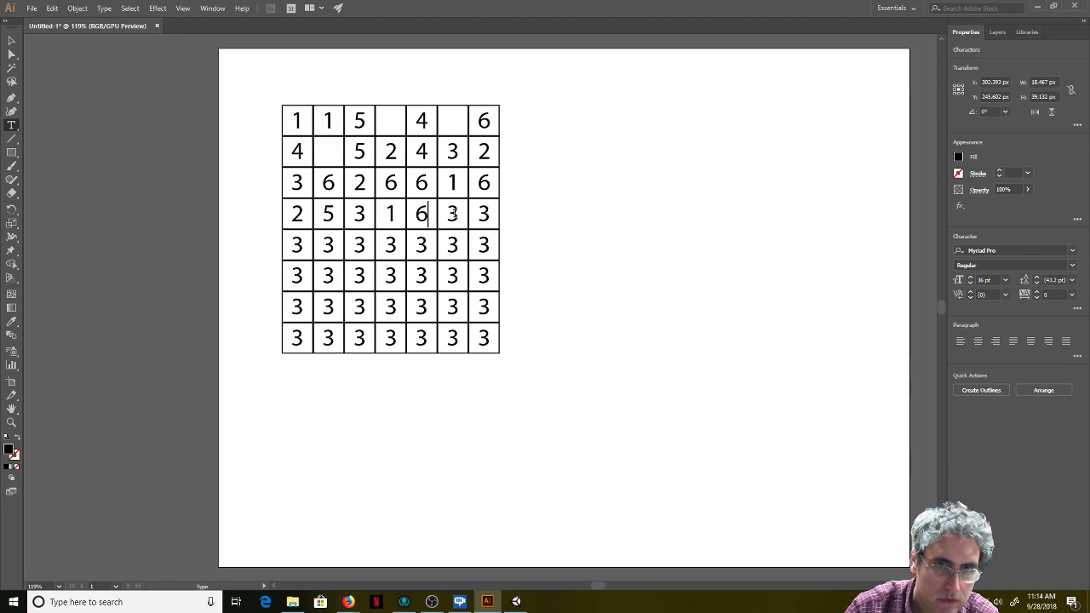
pyautogui.doubleClick(454, 213)
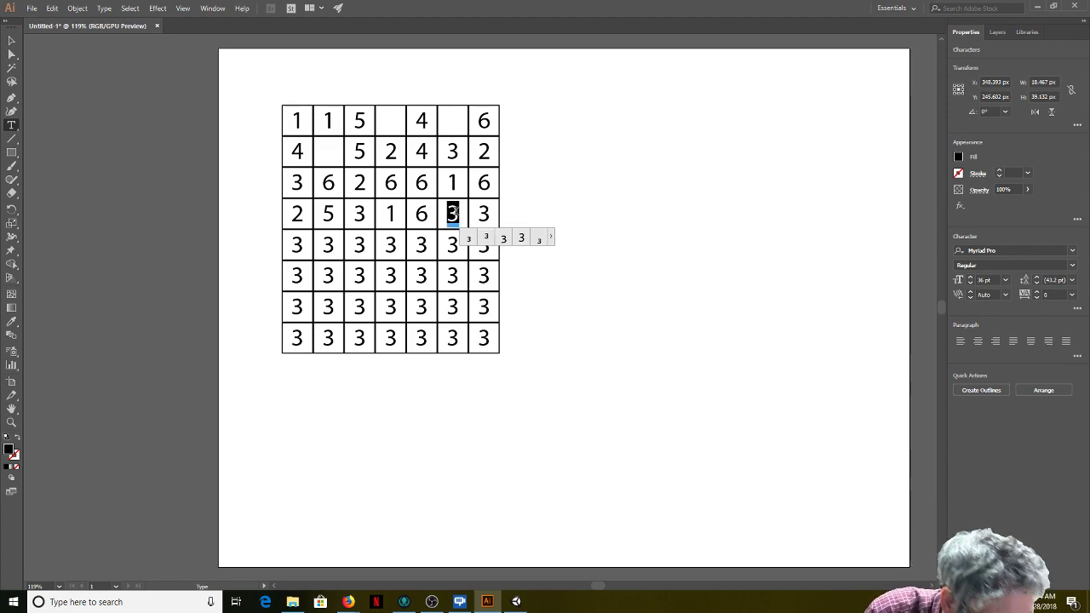
pyautogui.write('5')
pyautogui.doubleClick(483, 213)
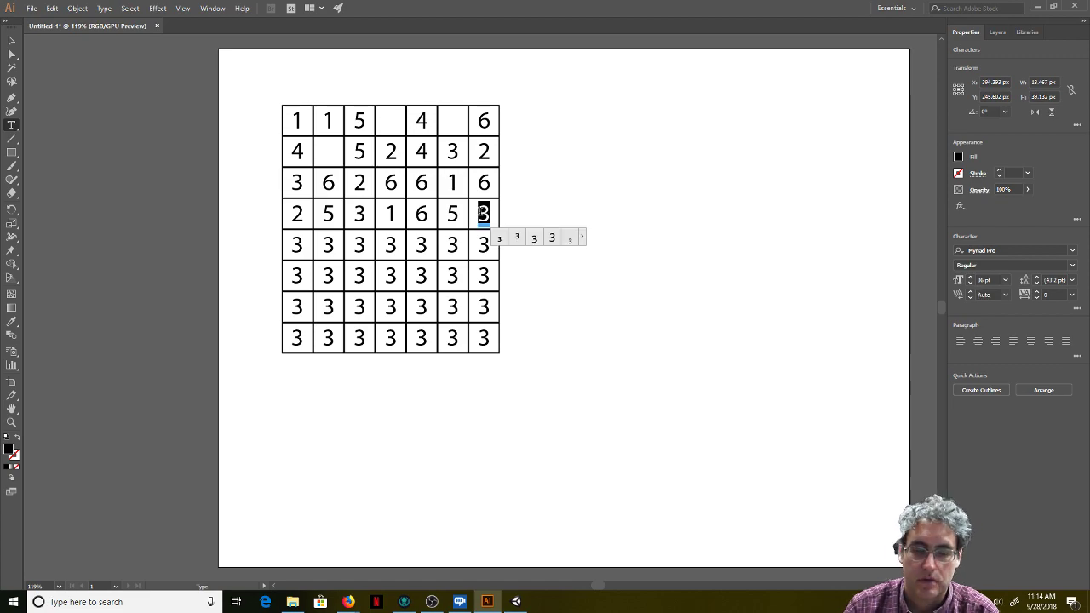
pyautogui.press('BackSpace')
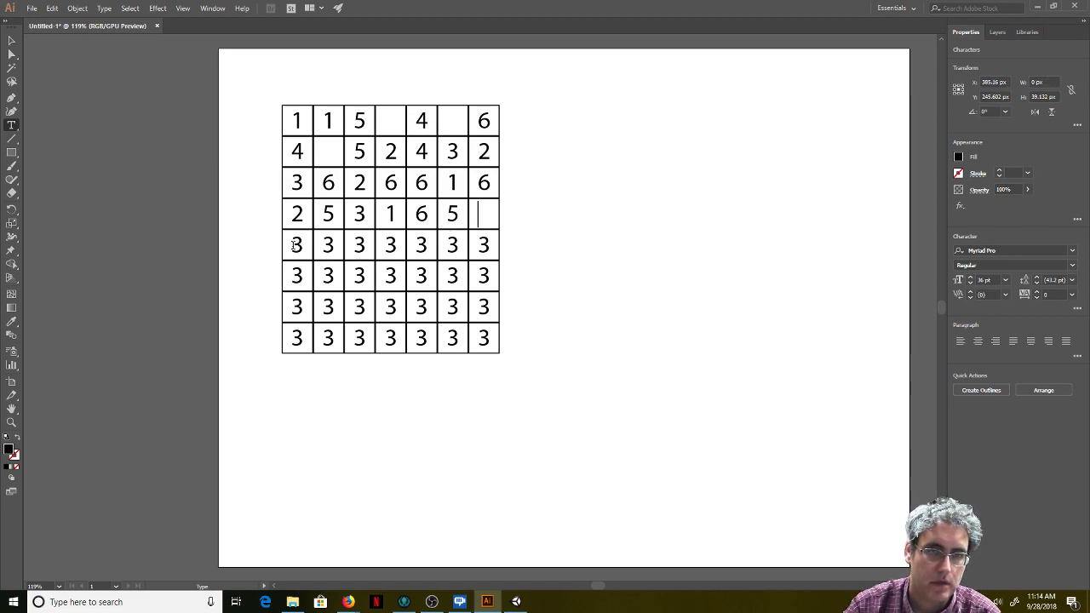
# Step: Change the first number of the grid's fifth row to 5
pyautogui.doubleClick(298, 245)
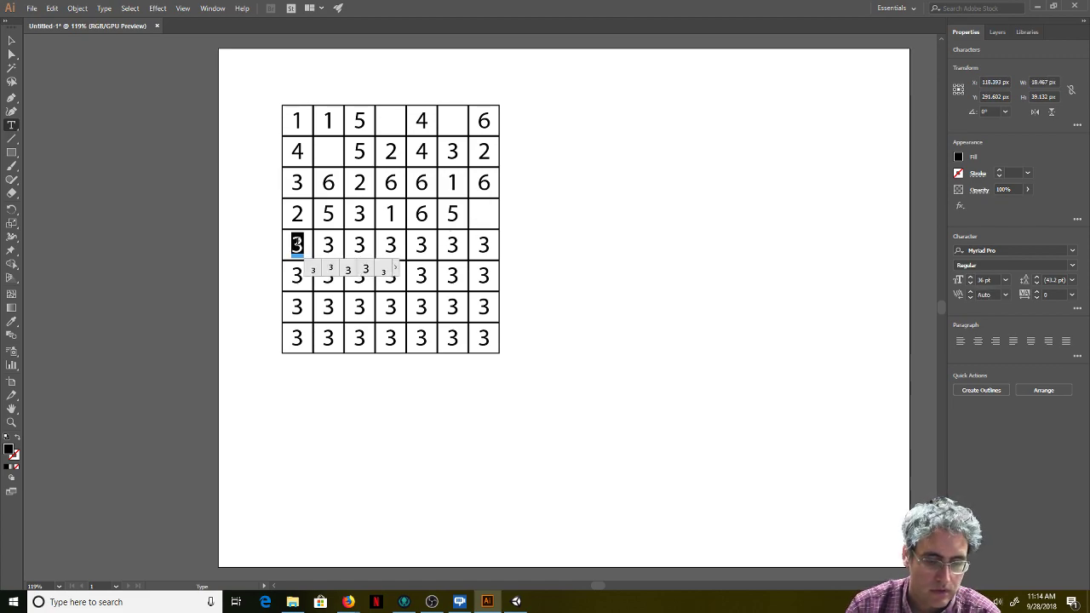
pyautogui.write('5')
pyautogui.click(327, 244)
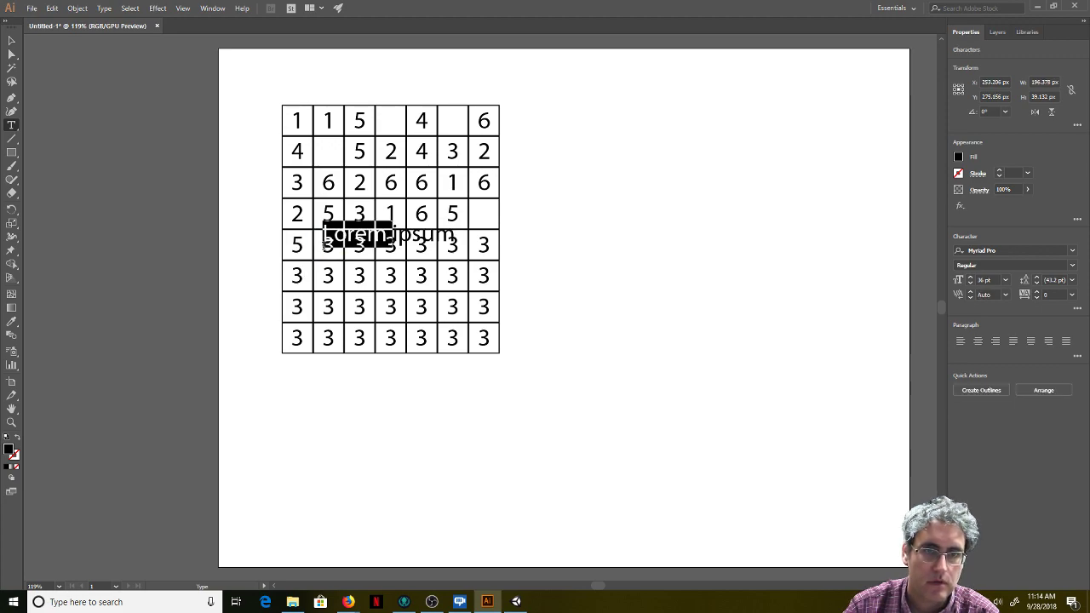
pyautogui.press('Escape')
pyautogui.press('Delete')
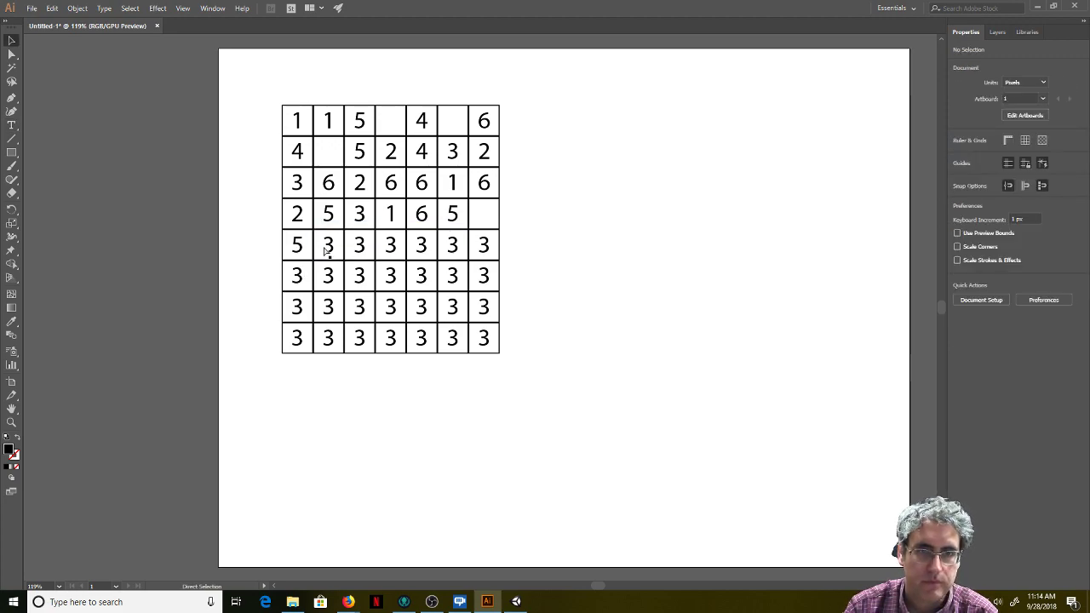
# Step: Change the fifth row's second through sixth squares to 6, 1, blank, 2 and 6, keeping 3 in the seventh
pyautogui.doubleClick(329, 246)
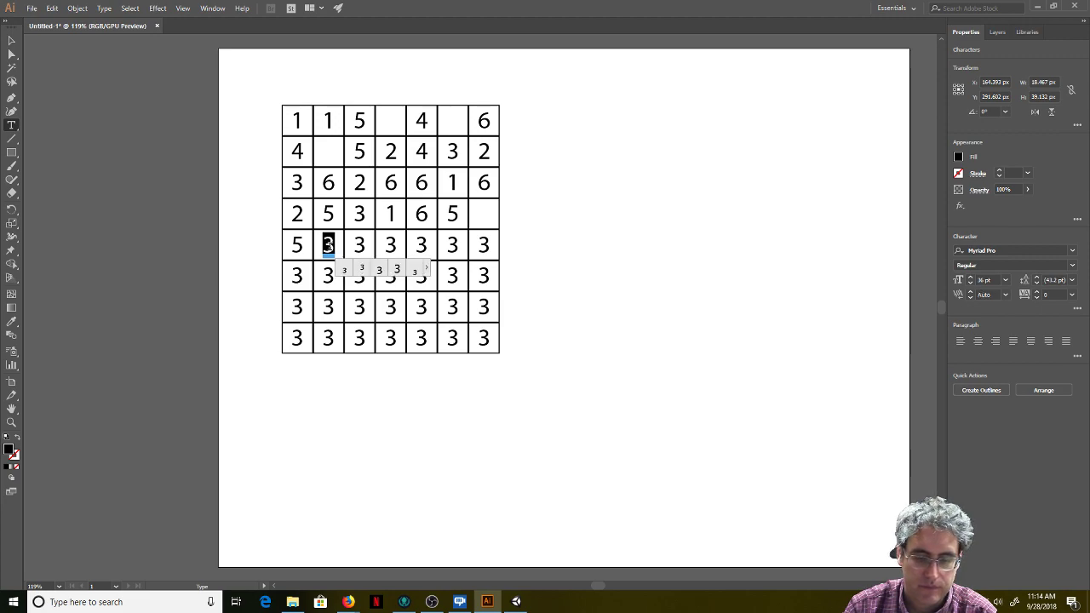
pyautogui.write('6')
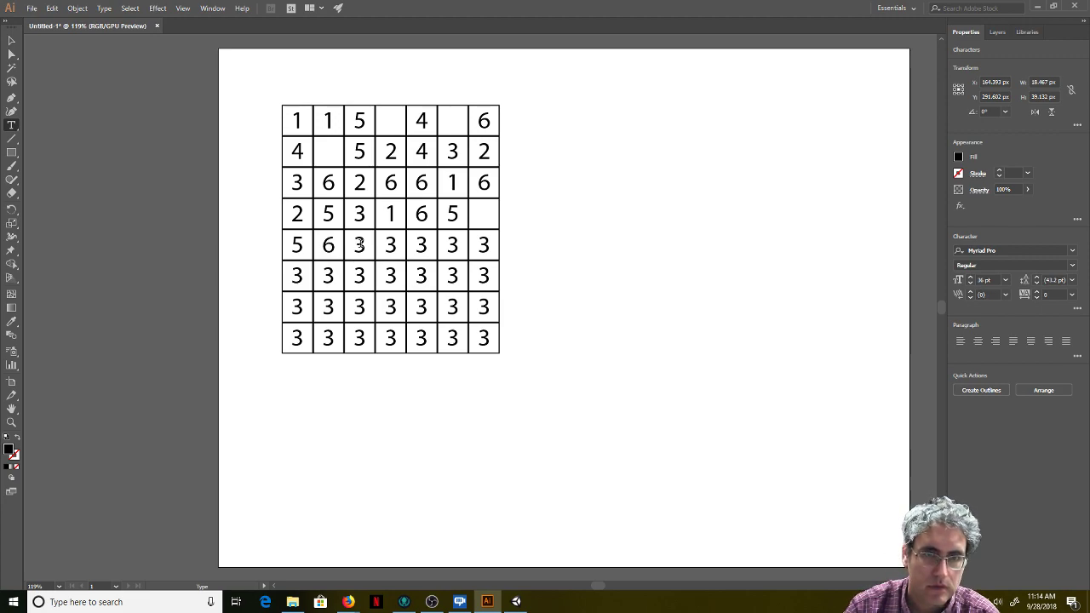
pyautogui.doubleClick(361, 245)
pyautogui.write('1')
pyautogui.doubleClick(391, 245)
pyautogui.press('BackSpace')
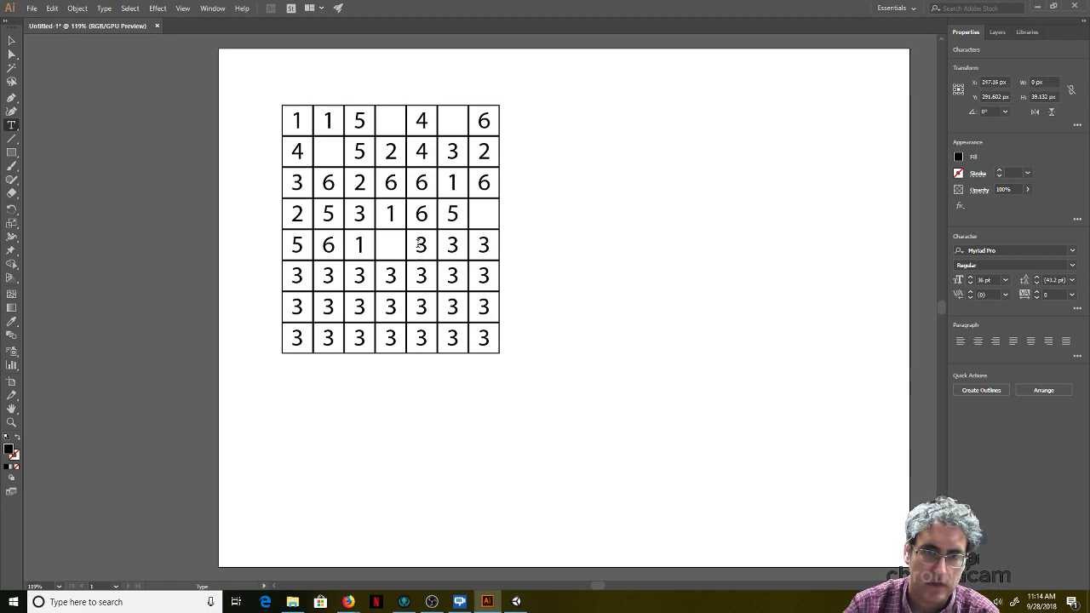
pyautogui.doubleClick(421, 245)
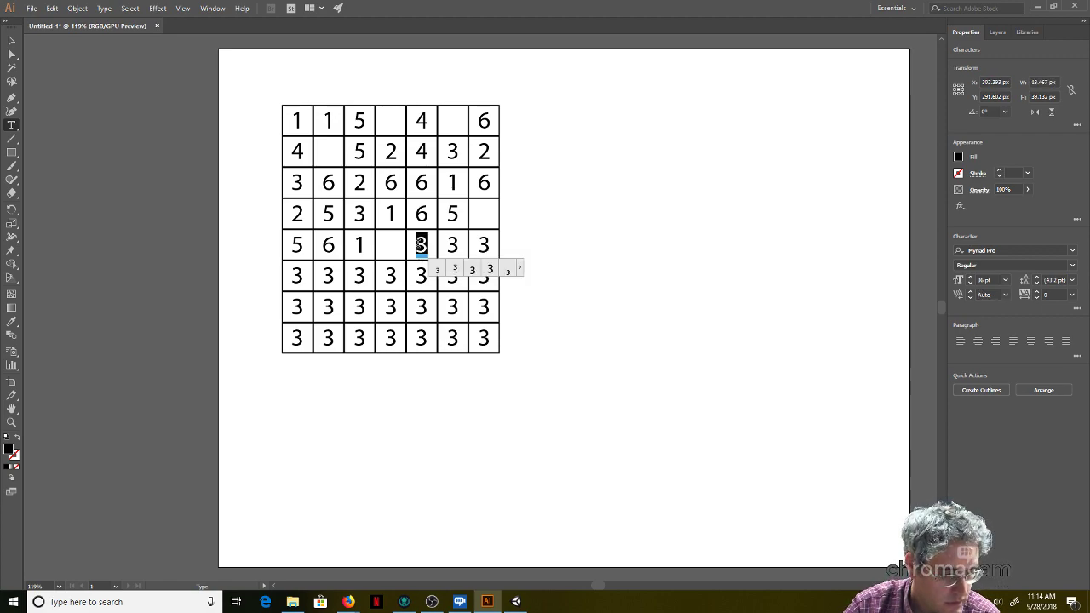
pyautogui.write('2')
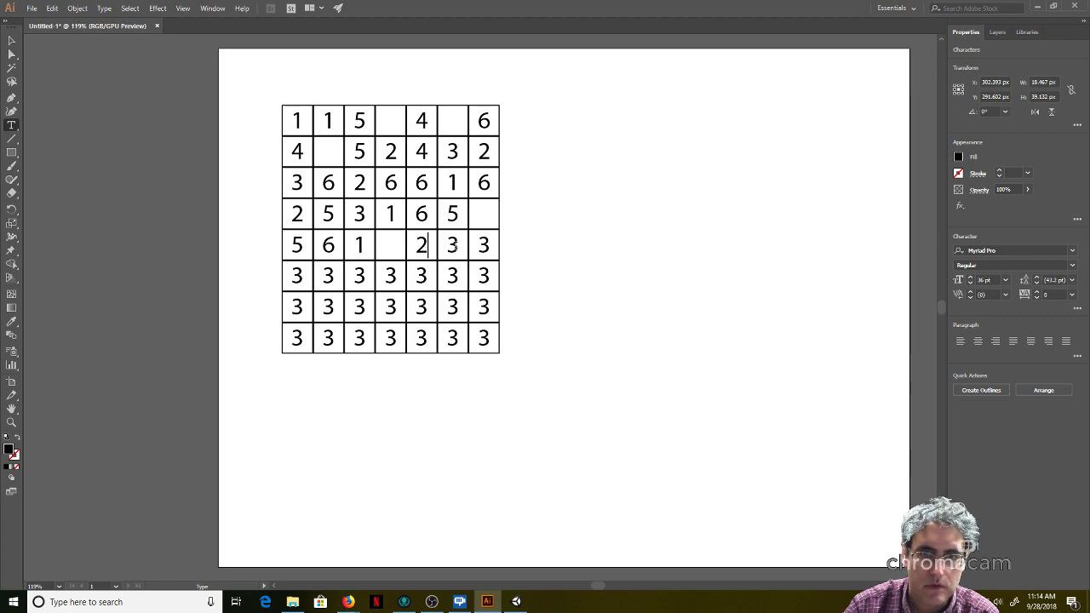
pyautogui.doubleClick(453, 244)
pyautogui.write('6')
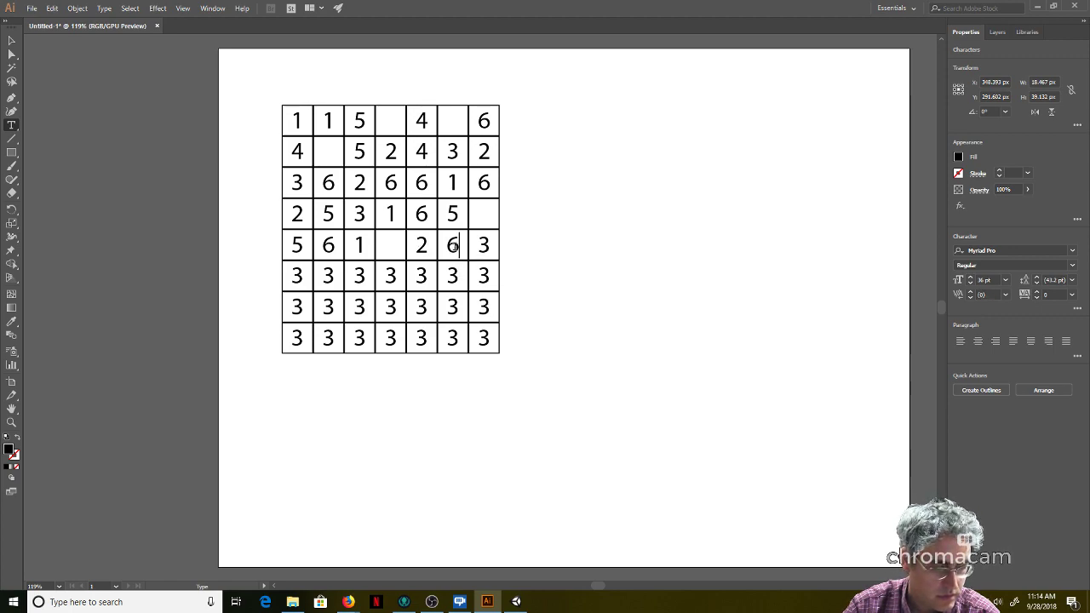
# Step: Edit the grid's sixth row to read blank, 4, 2, 5, 2, 4, 1
pyautogui.doubleClick(294, 280)
pyautogui.press('BackSpace')
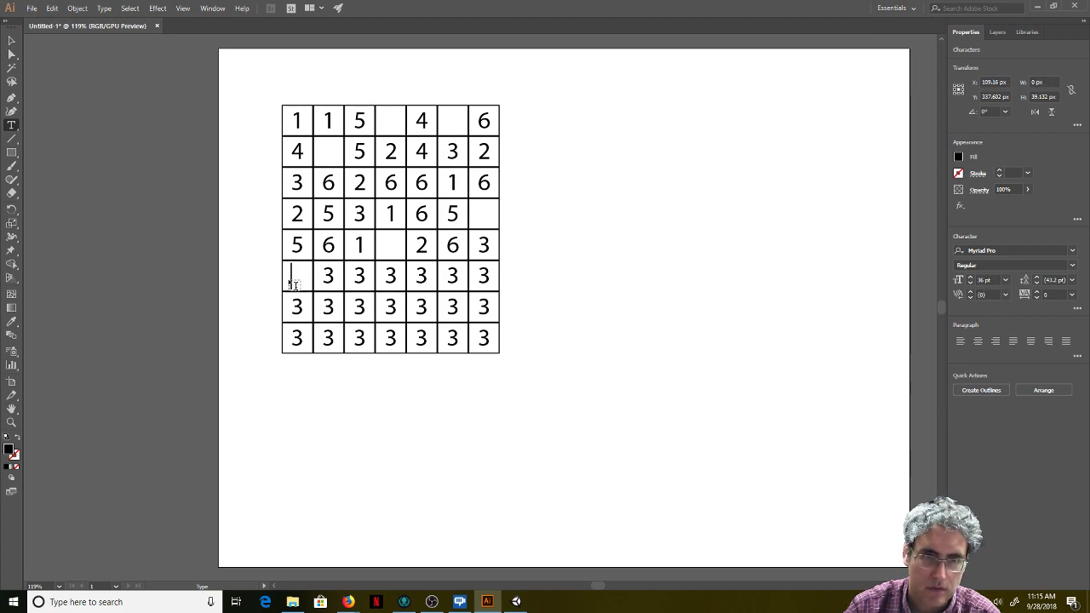
pyautogui.doubleClick(328, 274)
pyautogui.write('4')
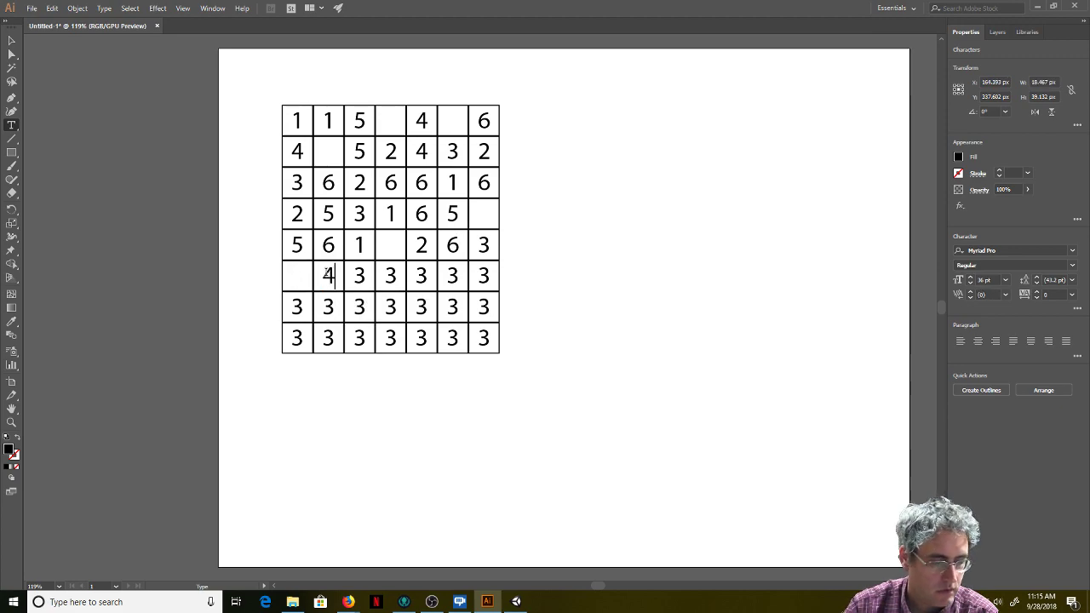
pyautogui.doubleClick(359, 275)
pyautogui.write('2')
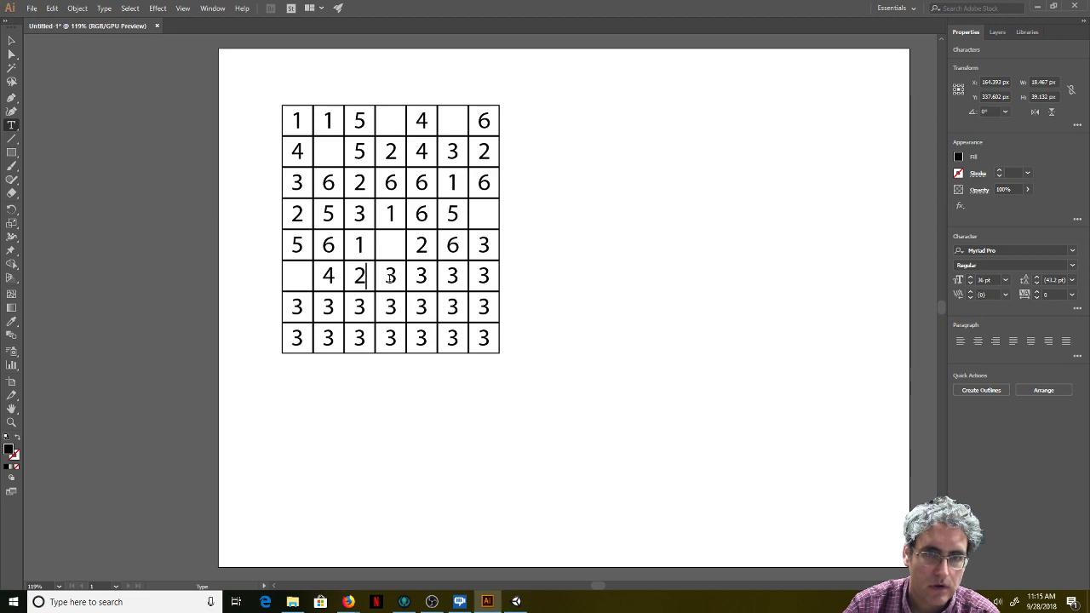
pyautogui.doubleClick(390, 275)
pyautogui.write('5')
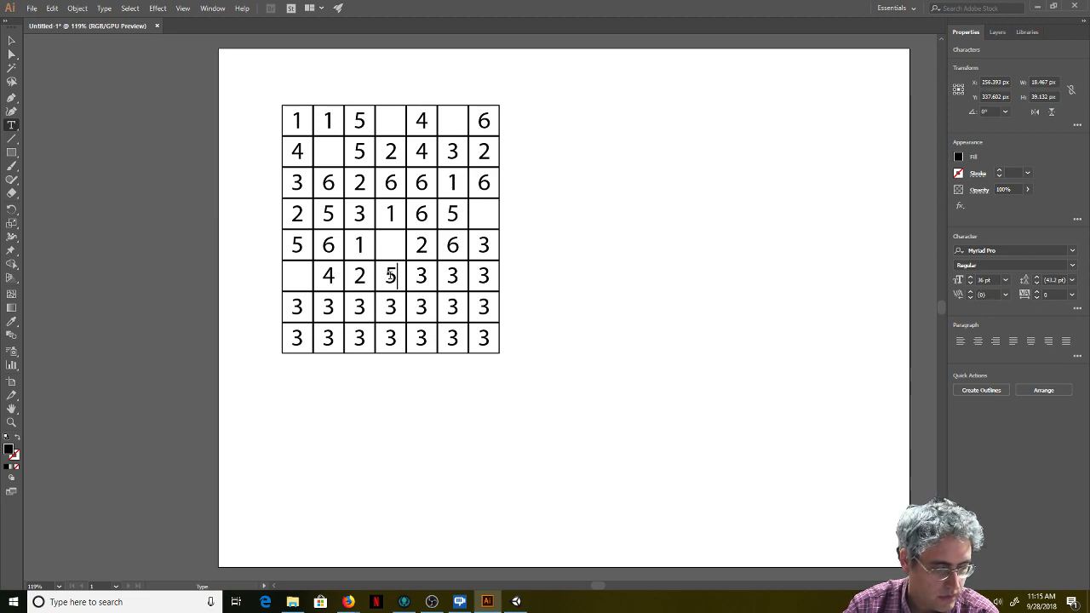
pyautogui.doubleClick(421, 274)
pyautogui.write('2')
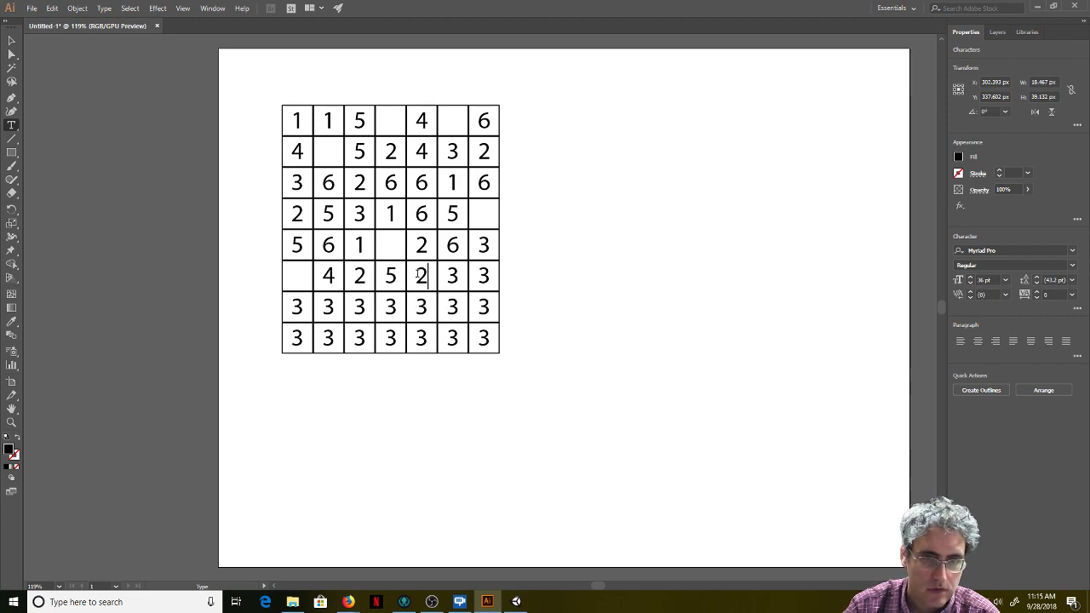
pyautogui.doubleClick(451, 275)
pyautogui.write('4')
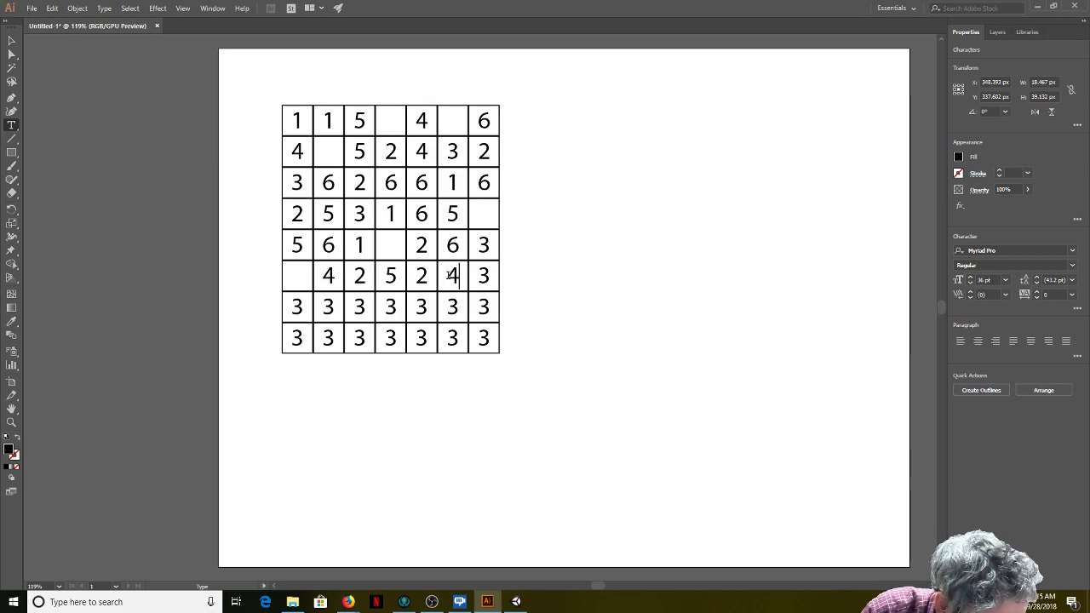
pyautogui.doubleClick(482, 275)
pyautogui.write('1')
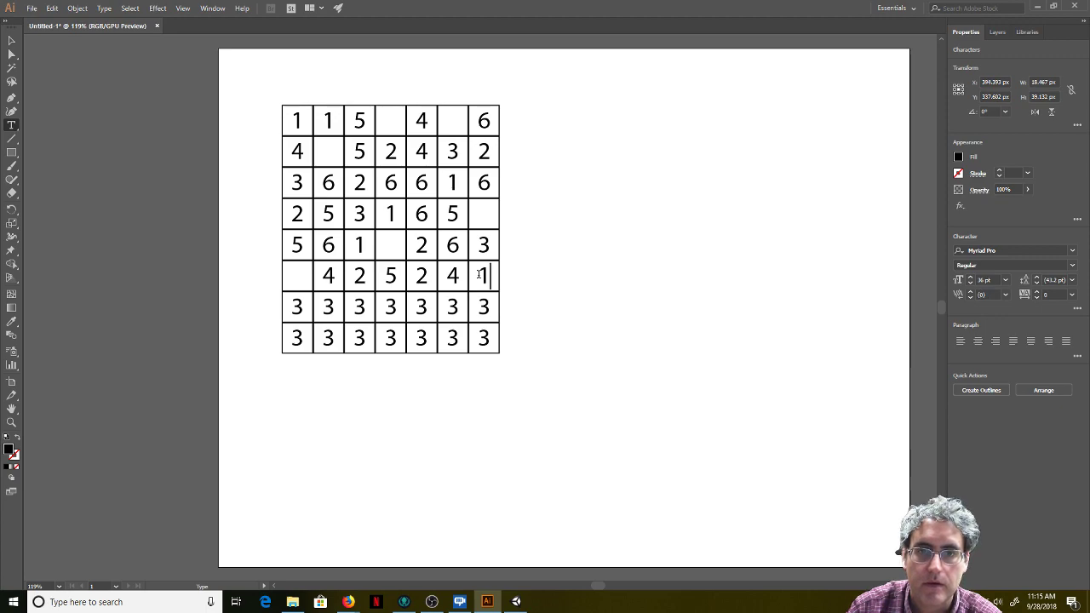
# Step: Edit the grid's seventh row to read 4, 3, 2, 3, 5, 3, blank
pyautogui.doubleClick(296, 307)
pyautogui.write('4')
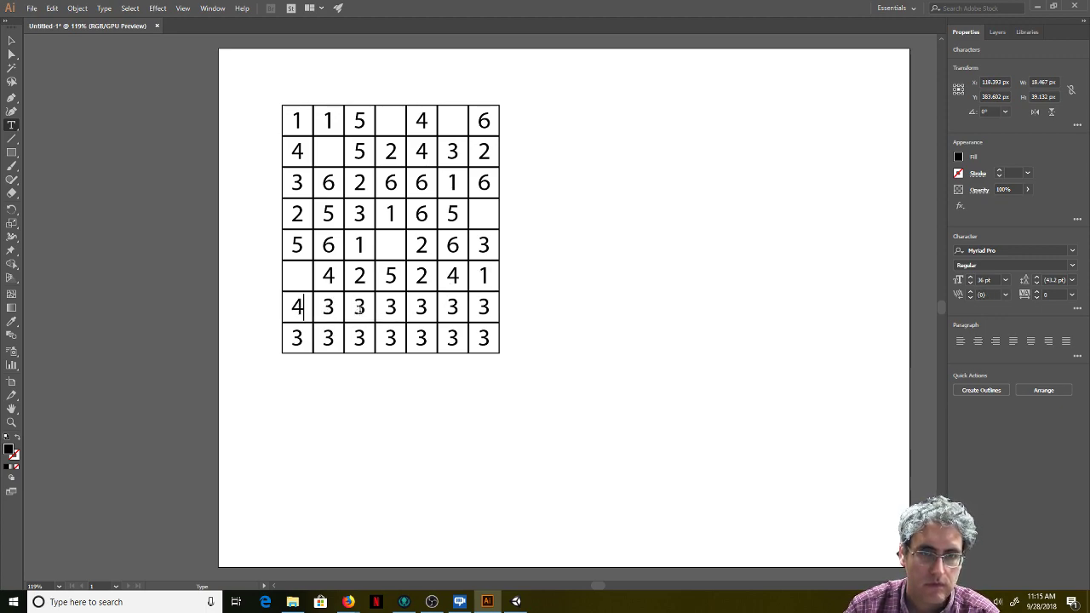
pyautogui.doubleClick(359, 306)
pyautogui.write('2')
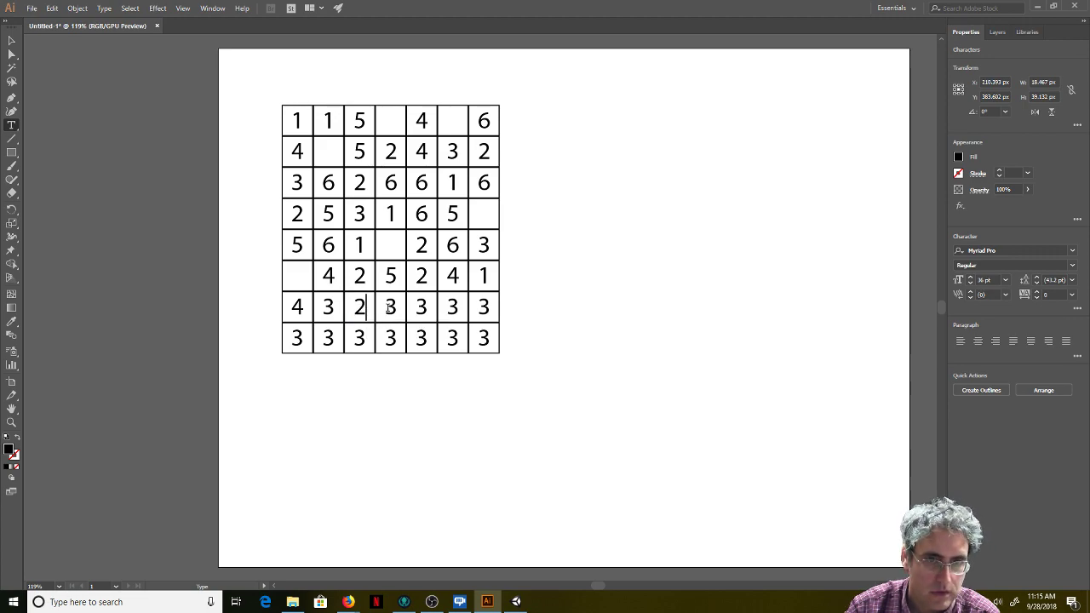
pyautogui.doubleClick(389, 307)
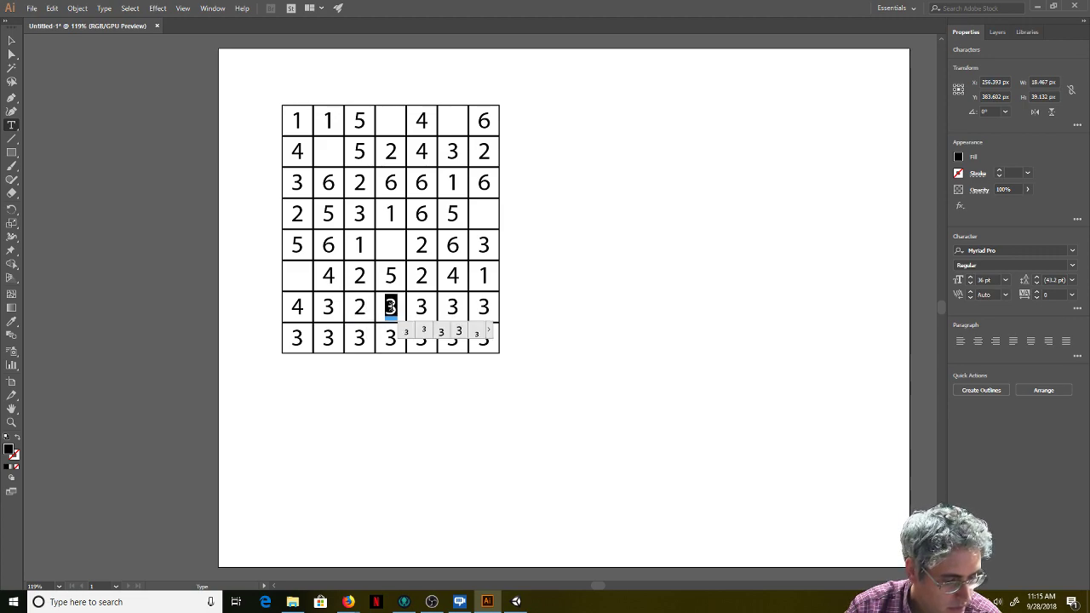
pyautogui.doubleClick(420, 307)
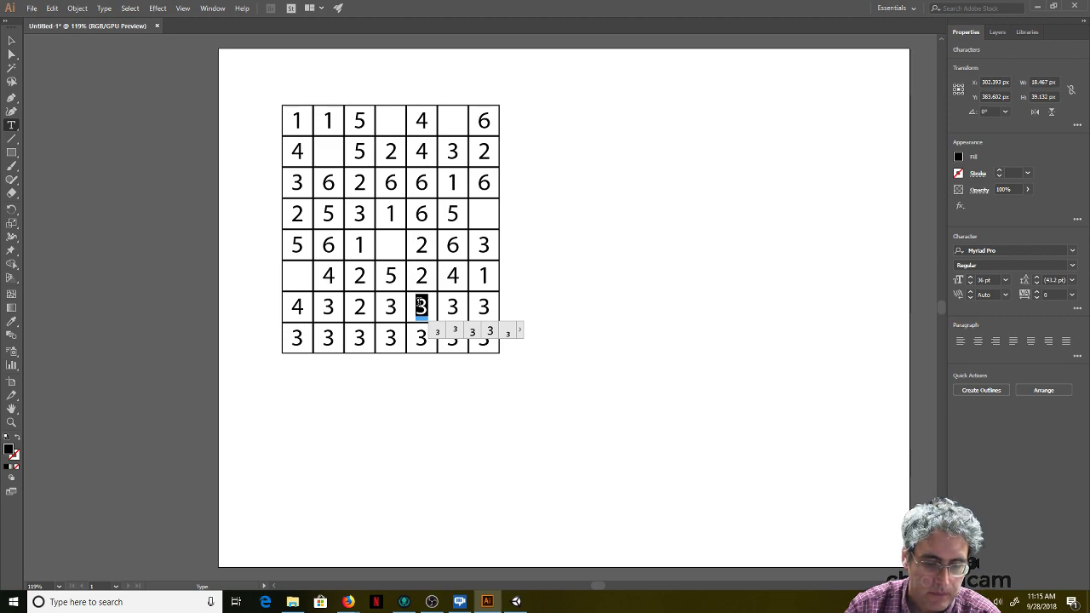
pyautogui.write('5')
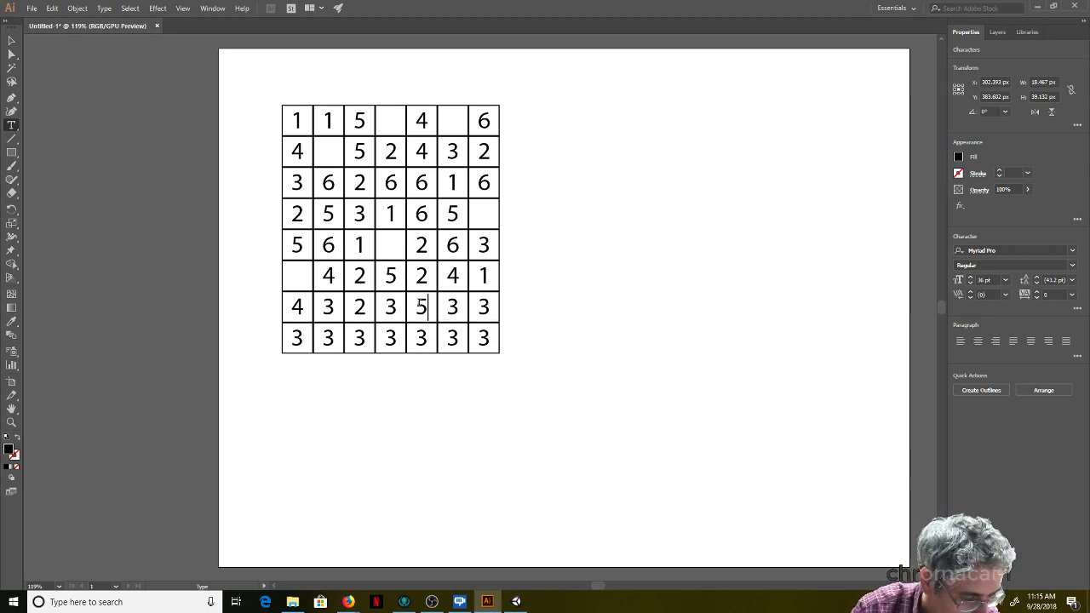
pyautogui.doubleClick(484, 307)
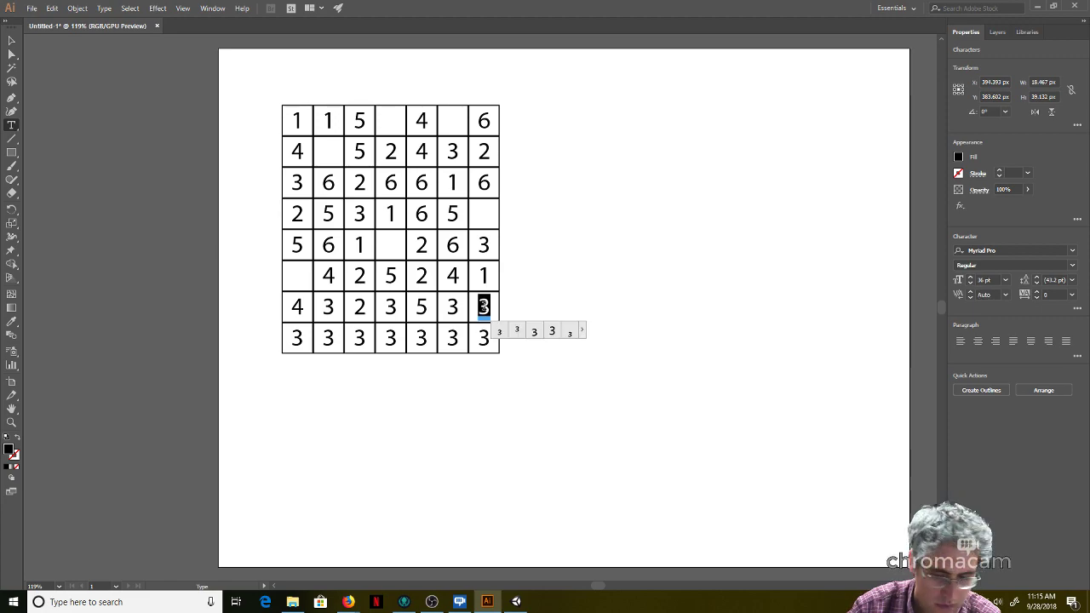
pyautogui.press('BackSpace')
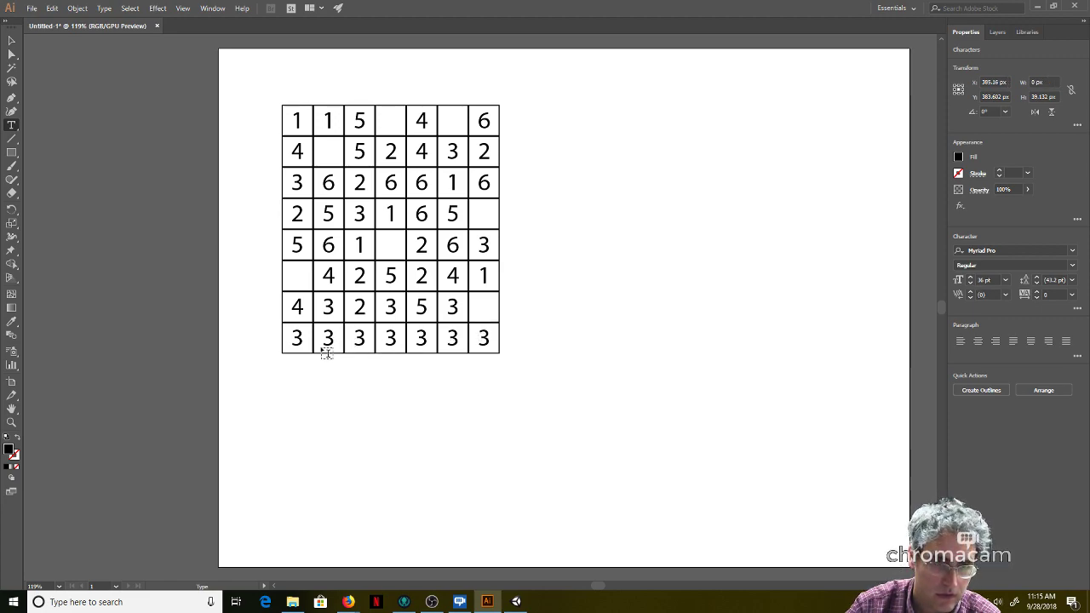
# Step: Edit the grid's eighth row to read 4, 4, 4, 3, 4, 5, blank
pyautogui.doubleClick(297, 338)
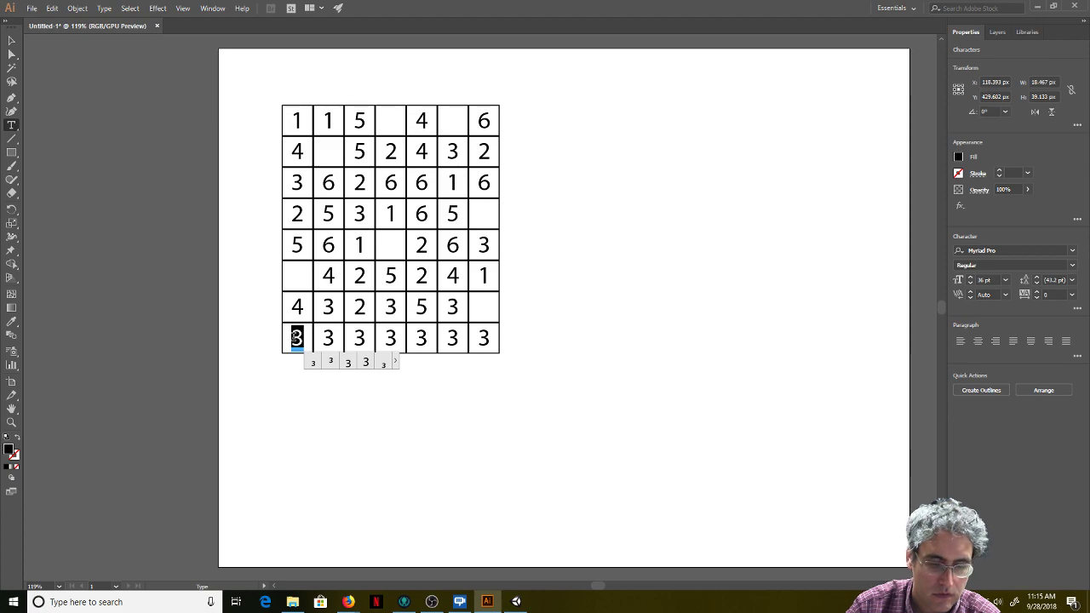
pyautogui.write('4')
pyautogui.doubleClick(328, 338)
pyautogui.write('4')
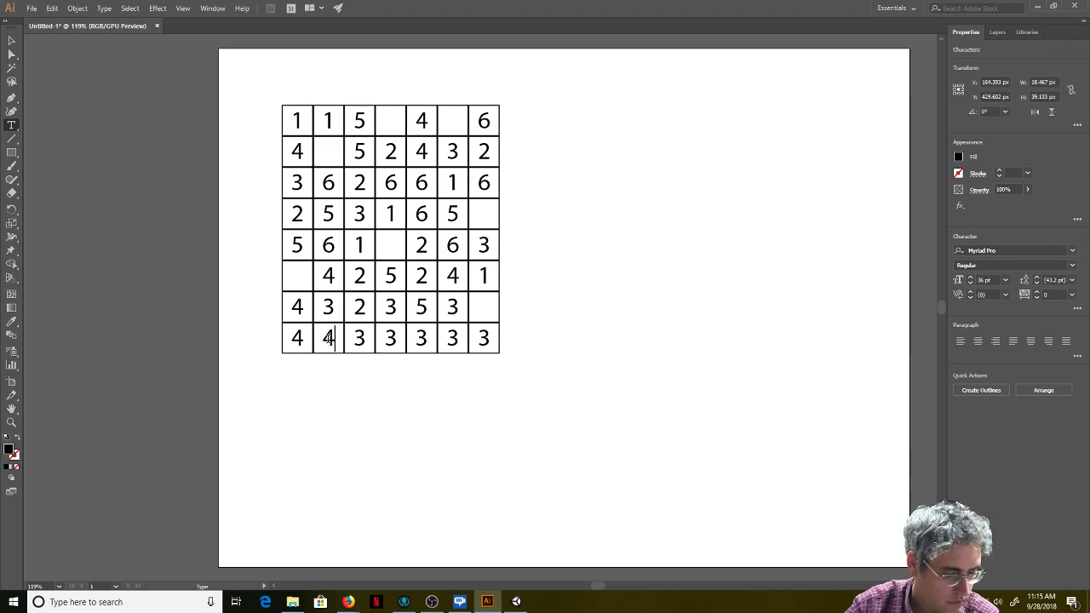
pyautogui.doubleClick(359, 338)
pyautogui.write('4')
pyautogui.click(390, 338)
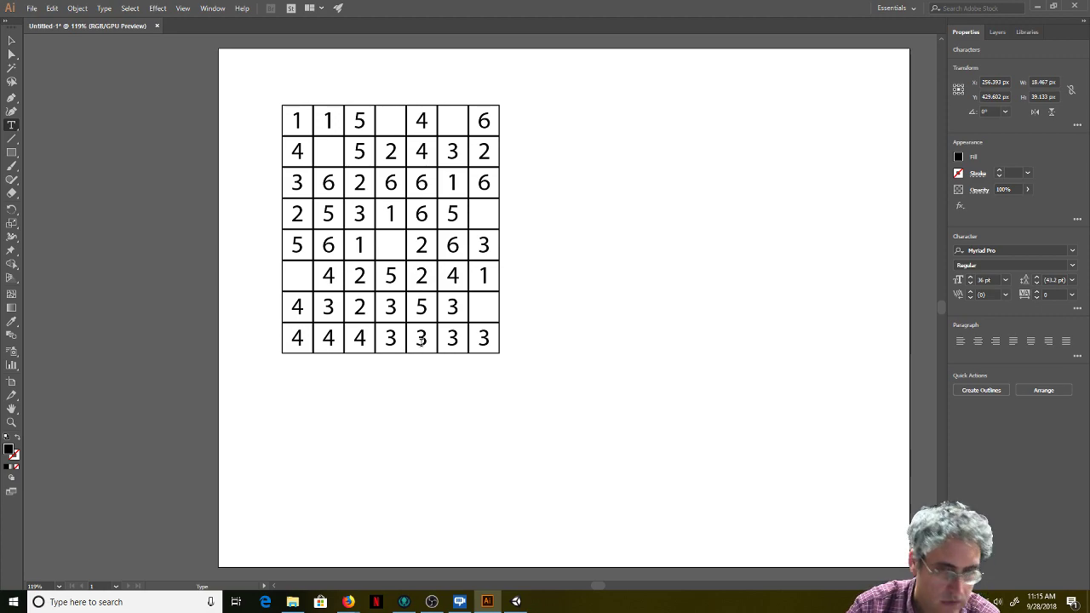
pyautogui.doubleClick(421, 338)
pyautogui.write('4')
pyautogui.doubleClick(452, 338)
pyautogui.write('5')
pyautogui.doubleClick(484, 338)
pyautogui.press('BackSpace')
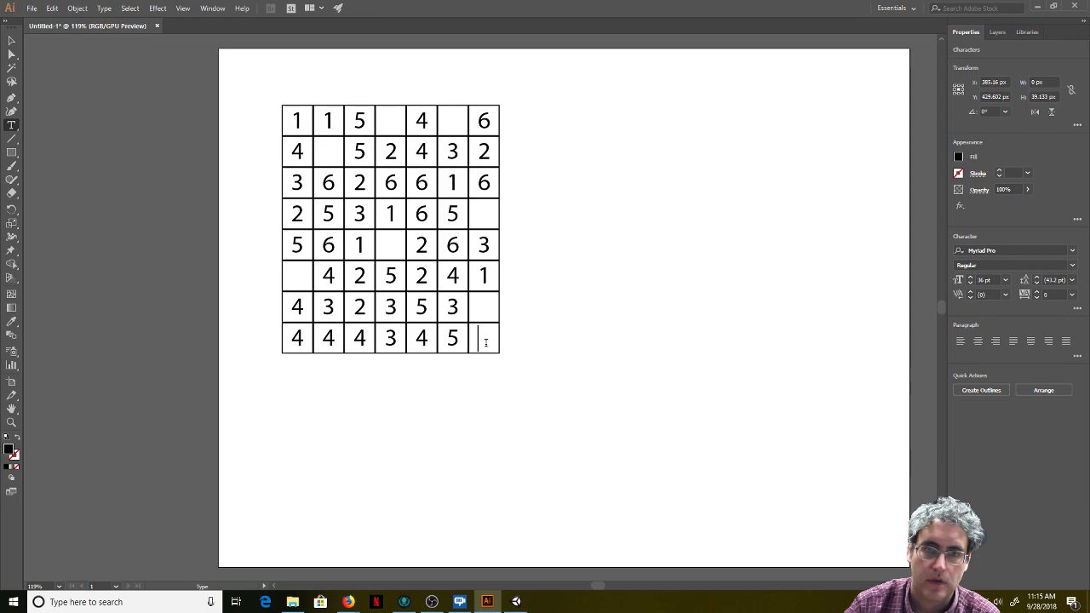
# Step: Add the title text "Sample Bunny Kiss Challenge" above the grid
pyautogui.press('Escape')
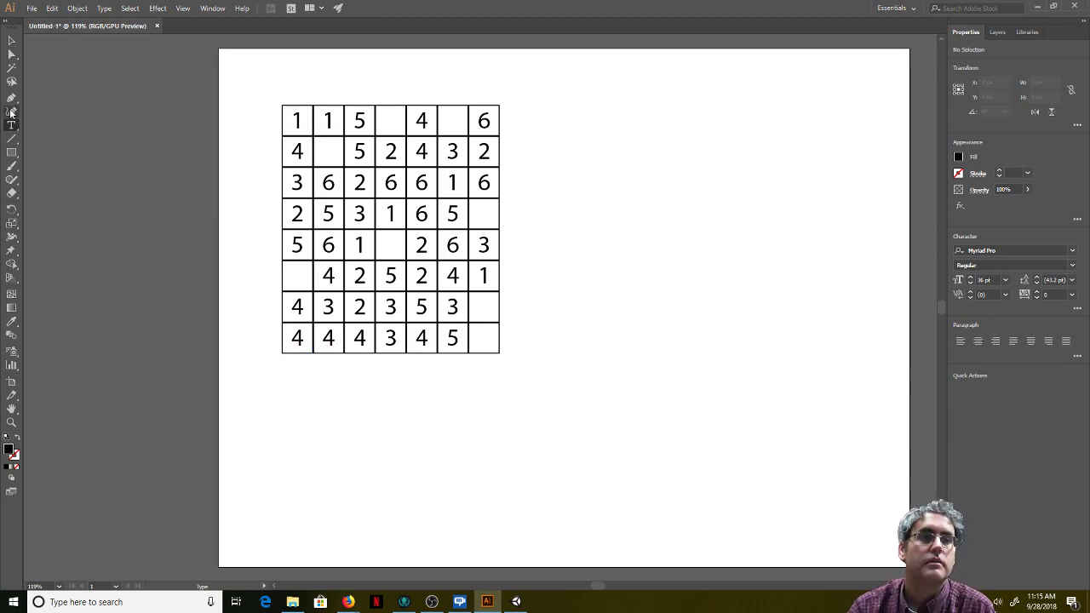
pyautogui.click(267, 75)
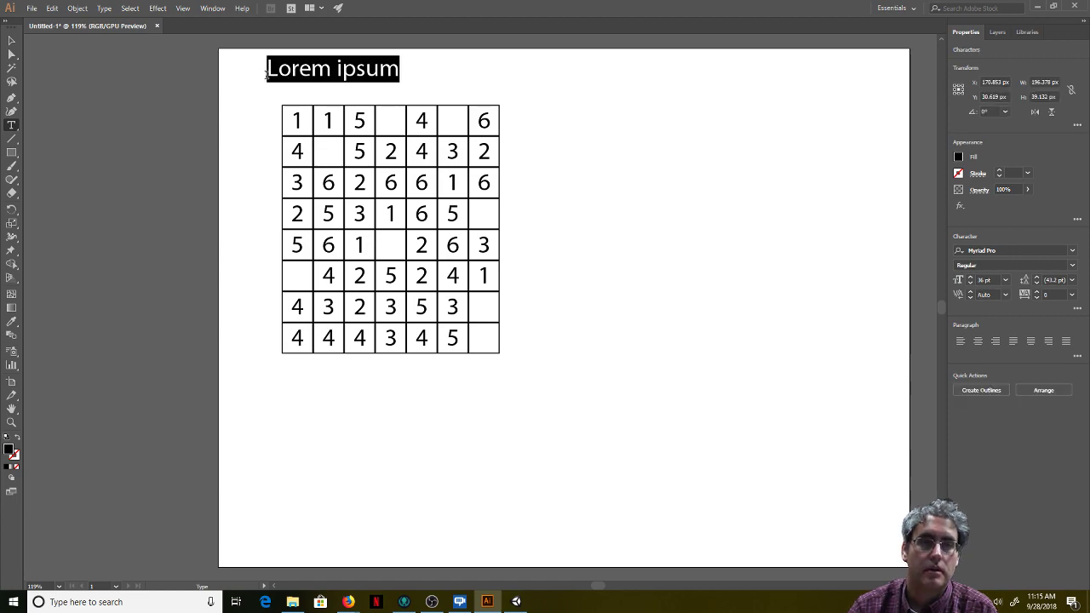
pyautogui.write('SampleB')
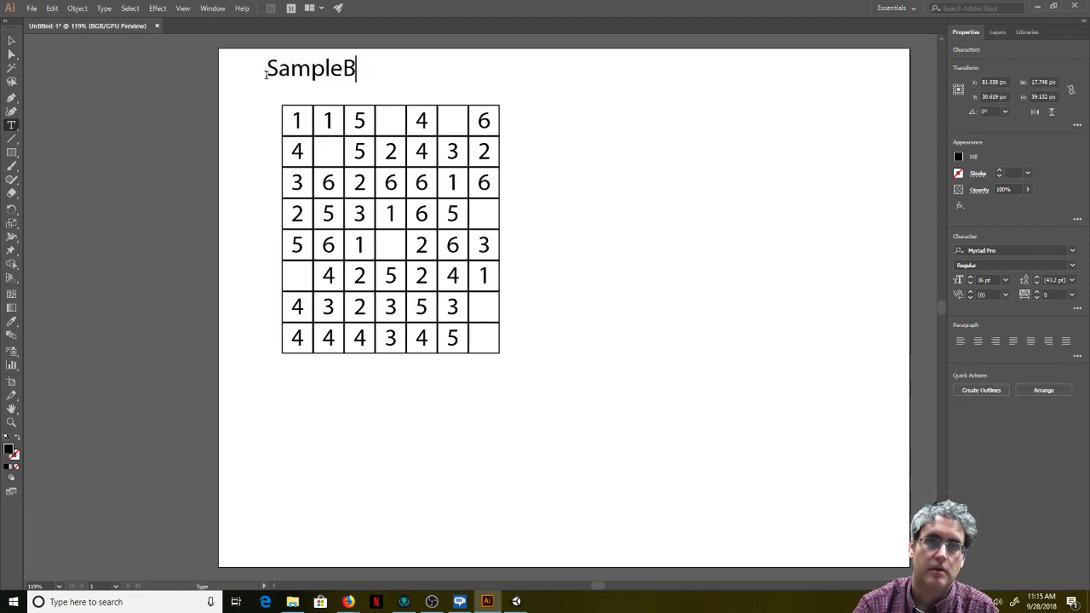
pyautogui.press('BackSpace')
pyautogui.write('Buyn')
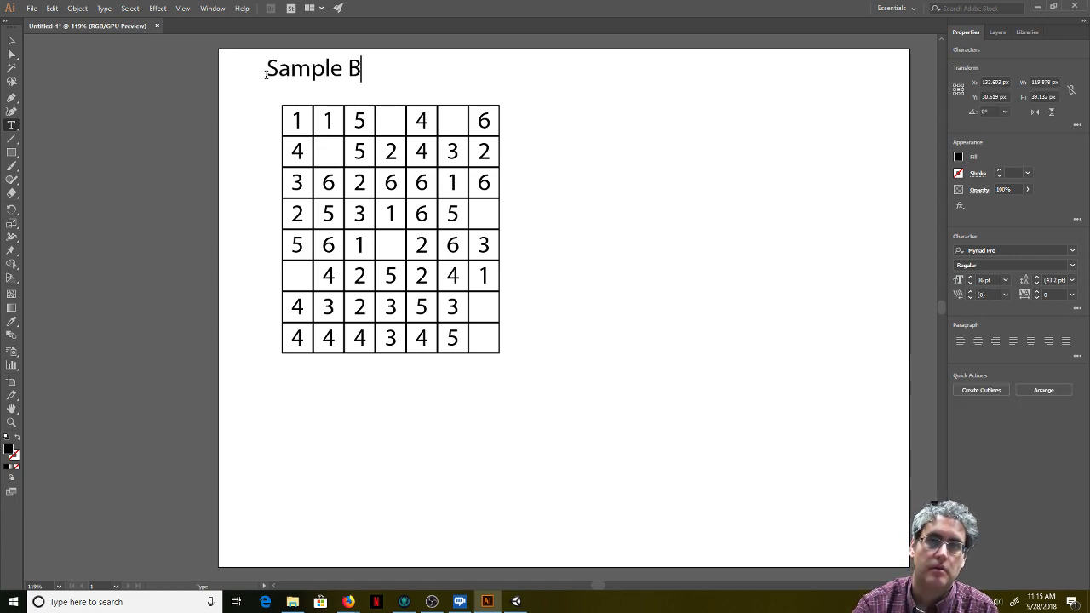
pyautogui.press('BackSpace')
pyautogui.press('BackSpace')
pyautogui.write('nny Ki')
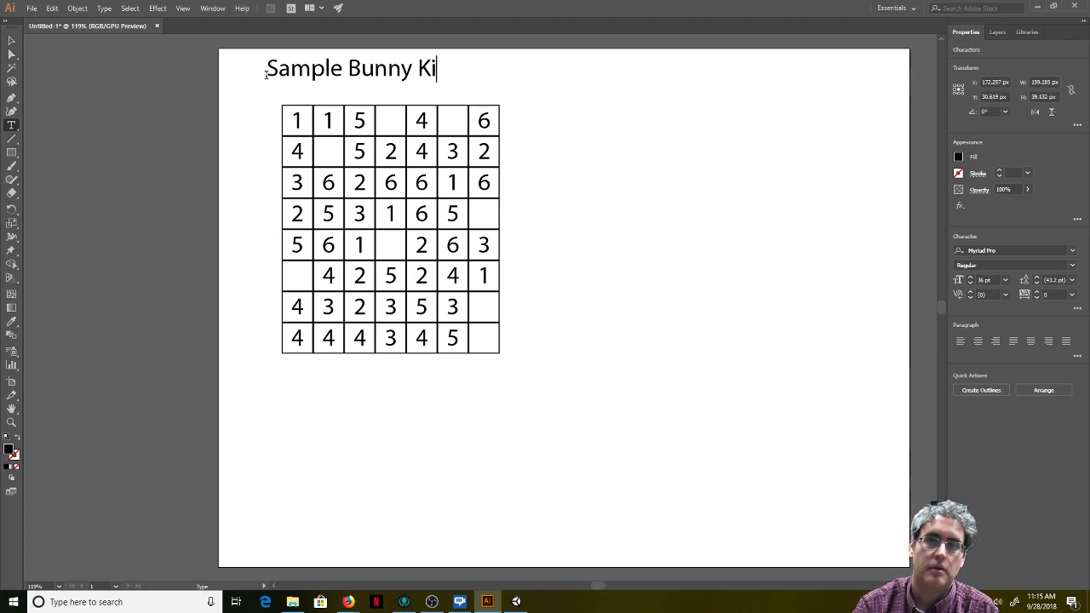
pyautogui.write('ssBo')
pyautogui.press('BackSpace')
pyautogui.press('BackSpace')
pyautogui.write('C')
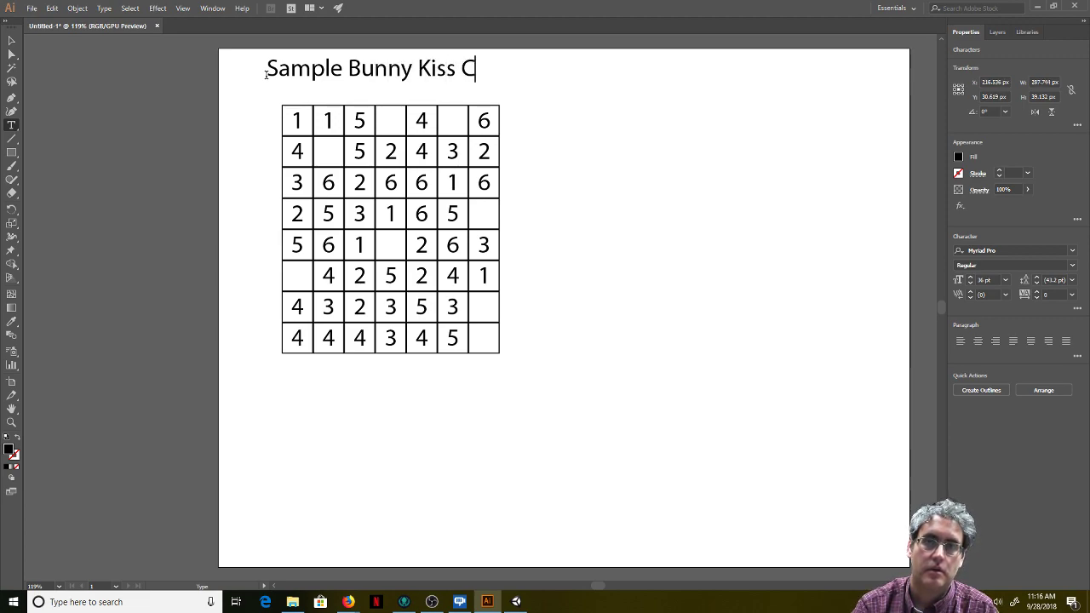
pyautogui.write('hallenge')
# Step: Shift the title slightly down and to the left so it sits closer over the grid
pyautogui.click(11, 41)
pyautogui.click(166, 132)
pyautogui.moveTo(394, 69); pyautogui.dragTo(386, 74)
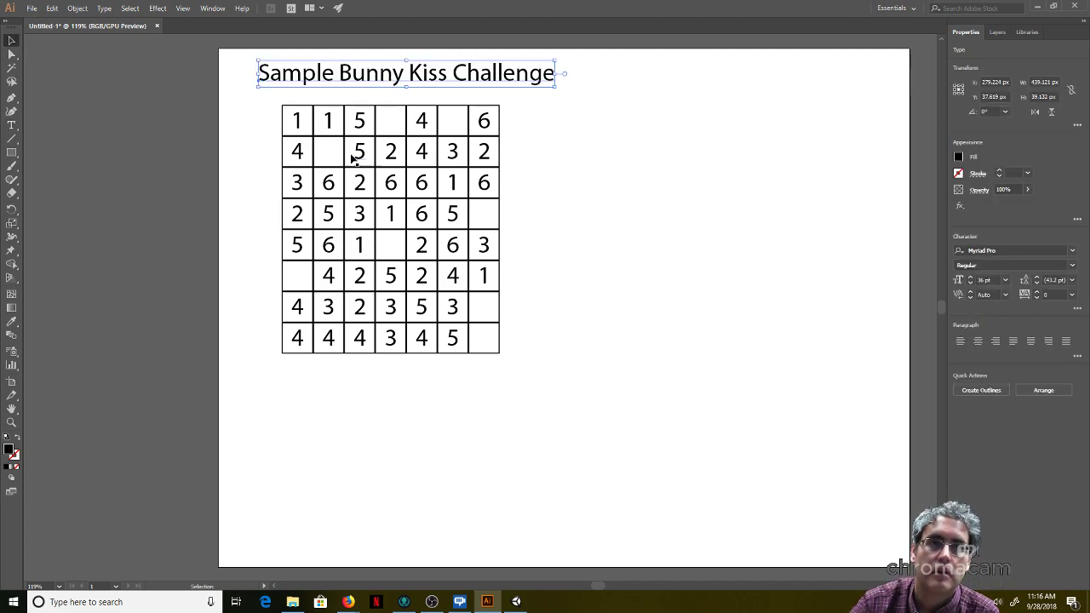
pyautogui.click(259, 184)
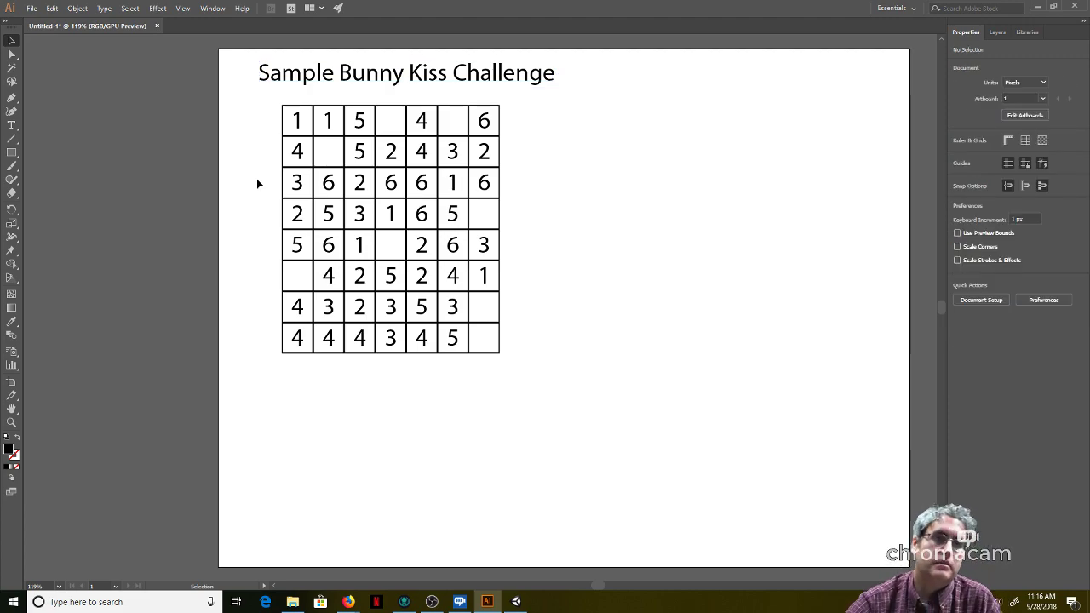
pyautogui.click(11, 152)
pyautogui.moveTo(328, 390); pyautogui.dragTo(361, 409)
pyautogui.press('Delete')
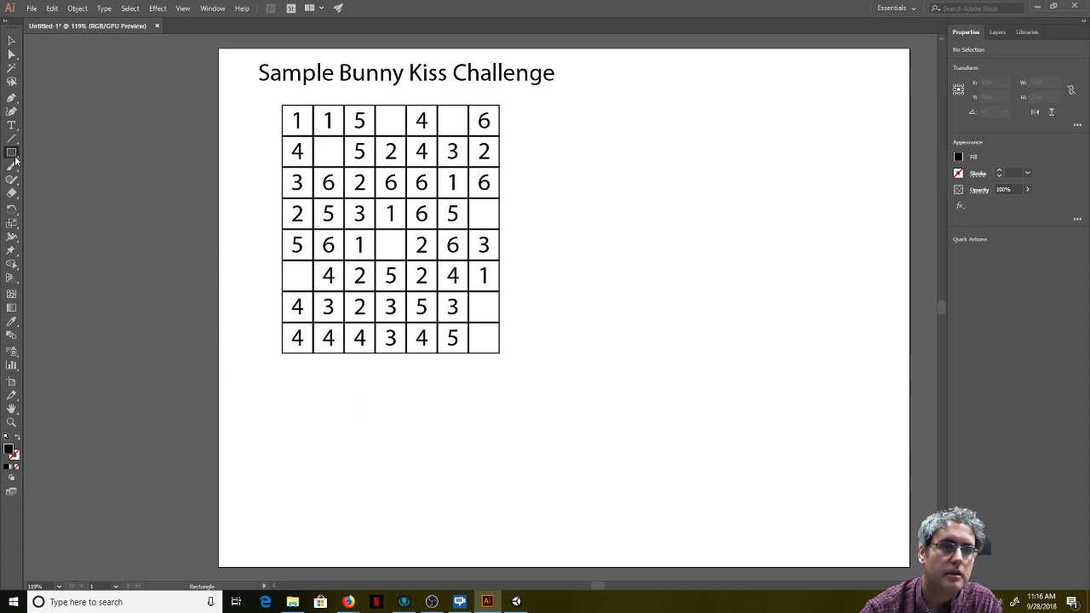
# Step: Draw a black hexagon about 31 x 35 px below the grid's first column with the Polygon tool
pyautogui.click(15, 157)
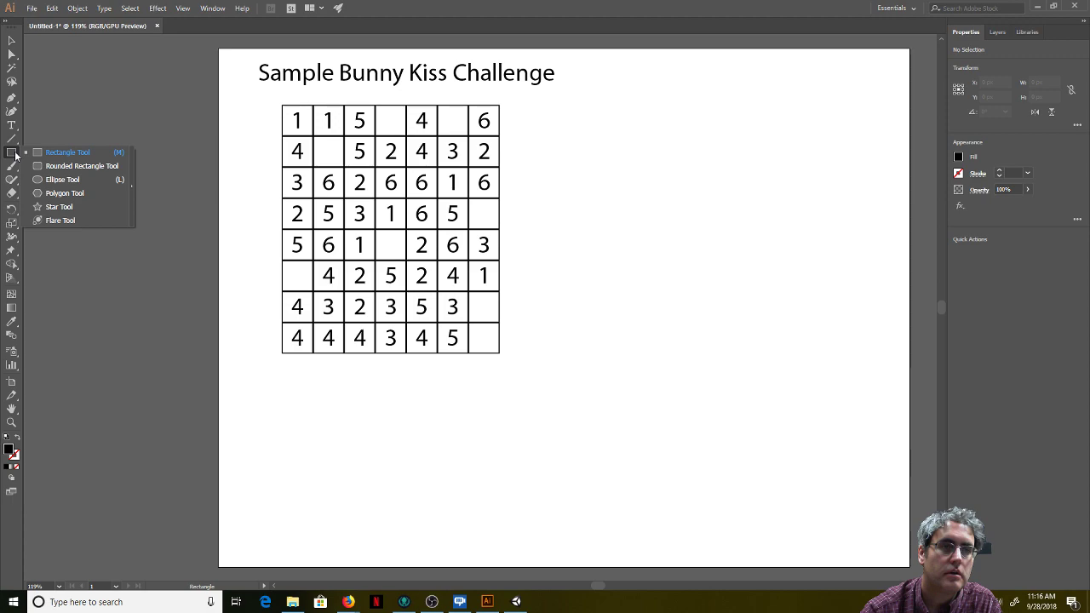
pyautogui.click(51, 194)
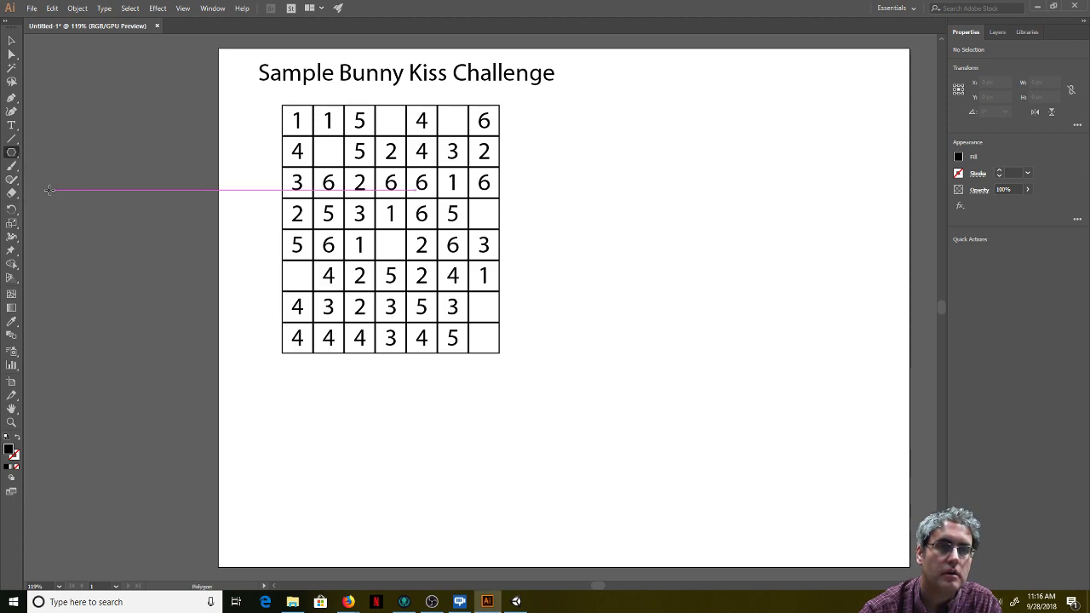
pyautogui.moveTo(297, 398)
pyautogui.mouseDown()
pyautogui.moveTo(324, 425)
pyautogui.moveTo(309, 405)
pyautogui.mouseUp()
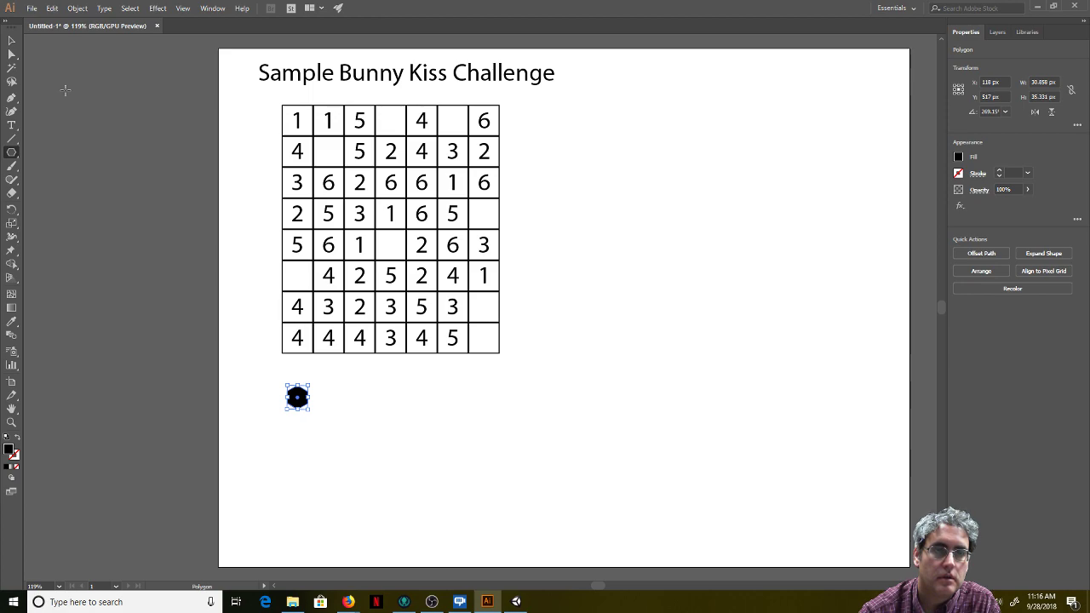
pyautogui.click(12, 40)
pyautogui.click(380, 445)
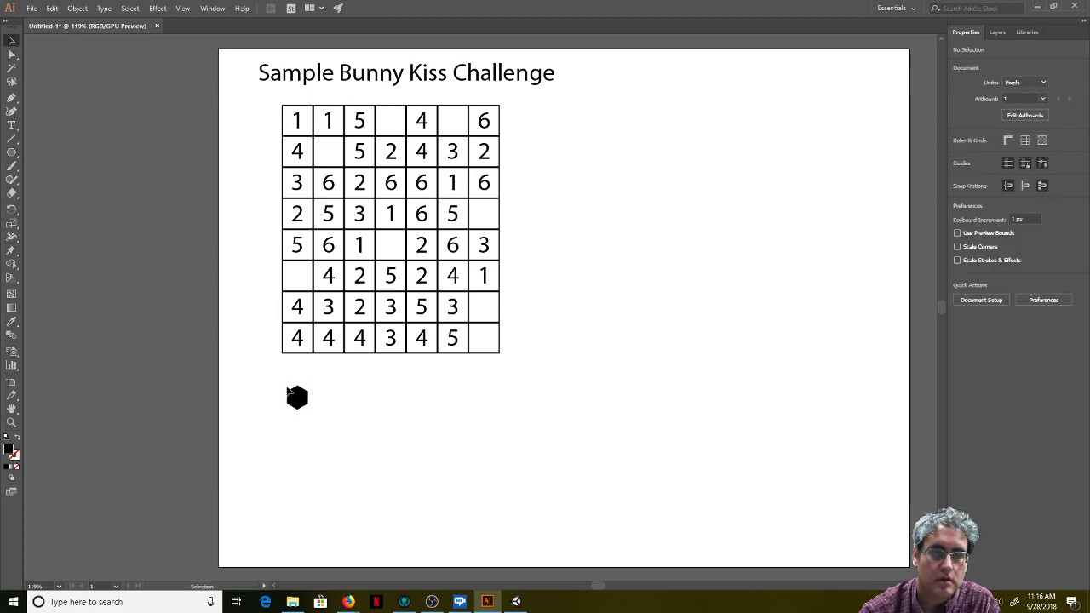
# Step: Duplicate the hexagon to a spot just past the grid's lower right corner and fill the copy red
pyautogui.click(297, 398)
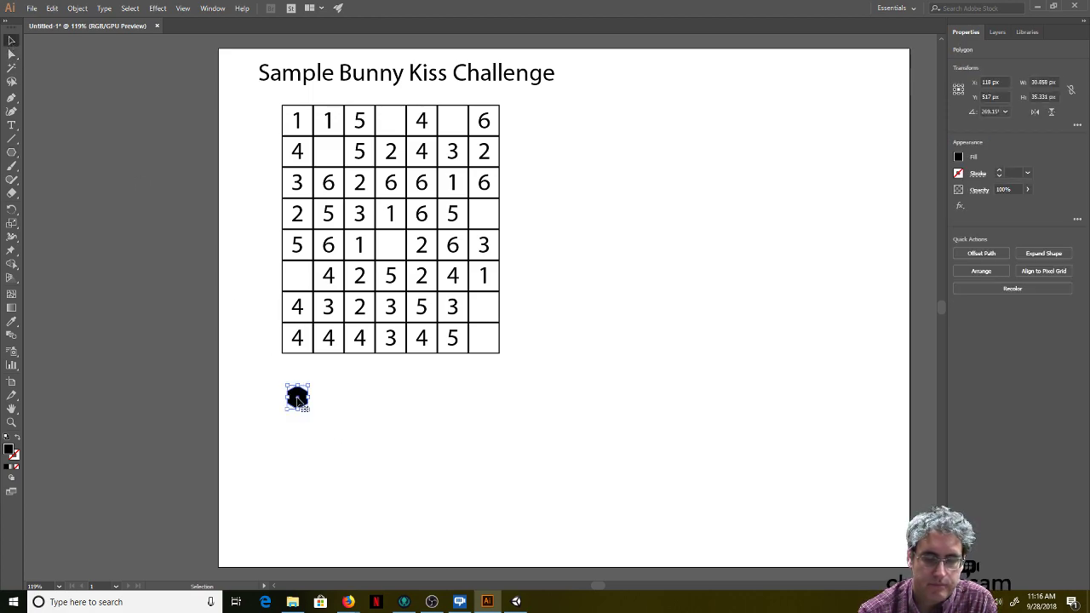
pyautogui.press('a')
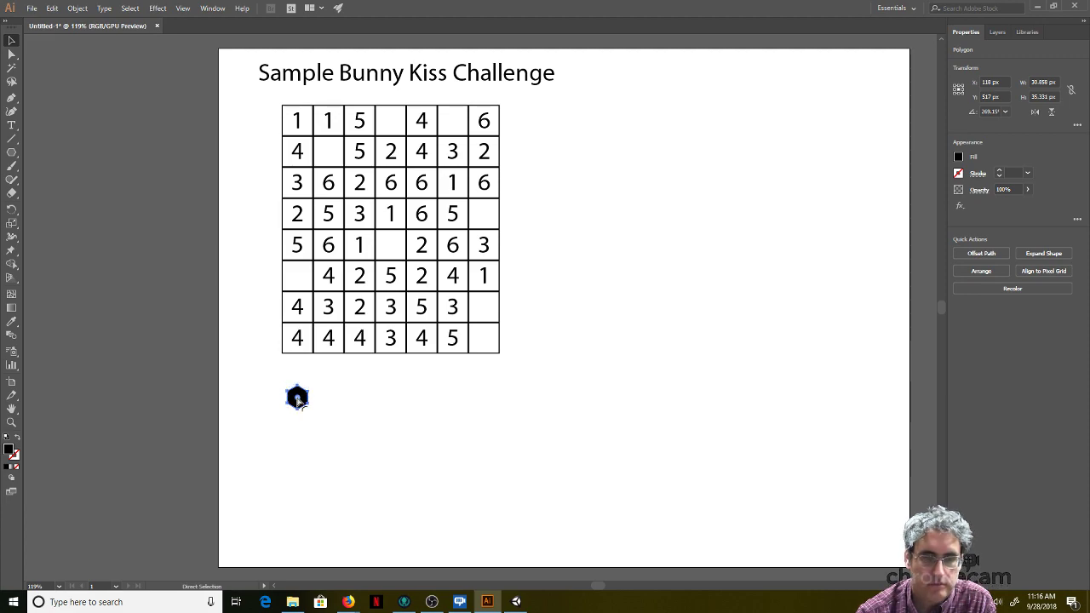
pyautogui.moveTo(297, 398); pyautogui.dragTo(523, 389)
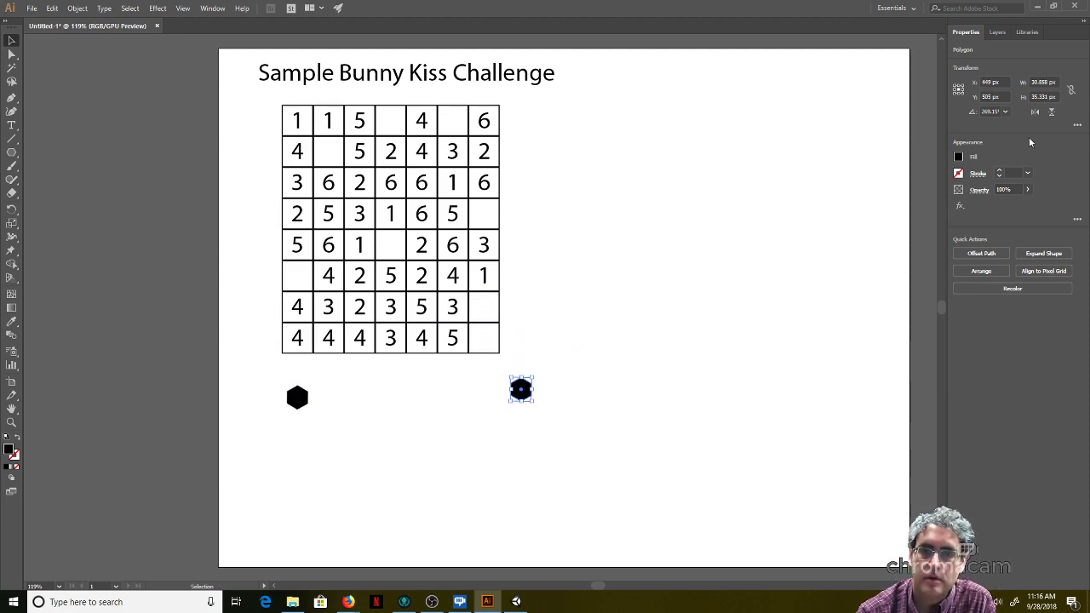
pyautogui.click(958, 158)
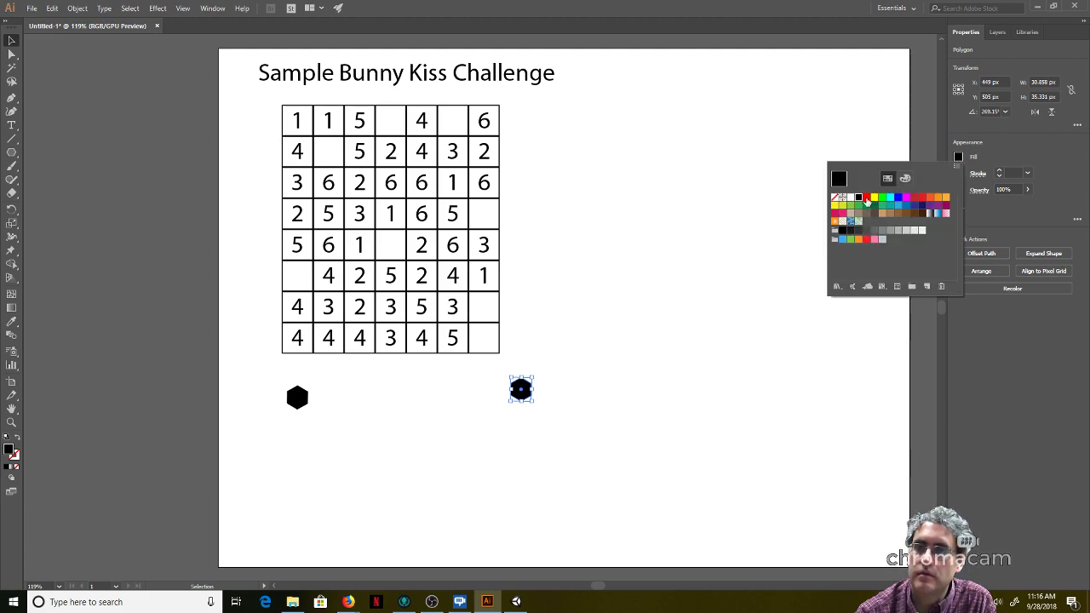
pyautogui.click(866, 198)
# Step: Fill the original hexagon below the first column blue and leave isolation mode
pyautogui.click(295, 405)
pyautogui.doubleClick(298, 399)
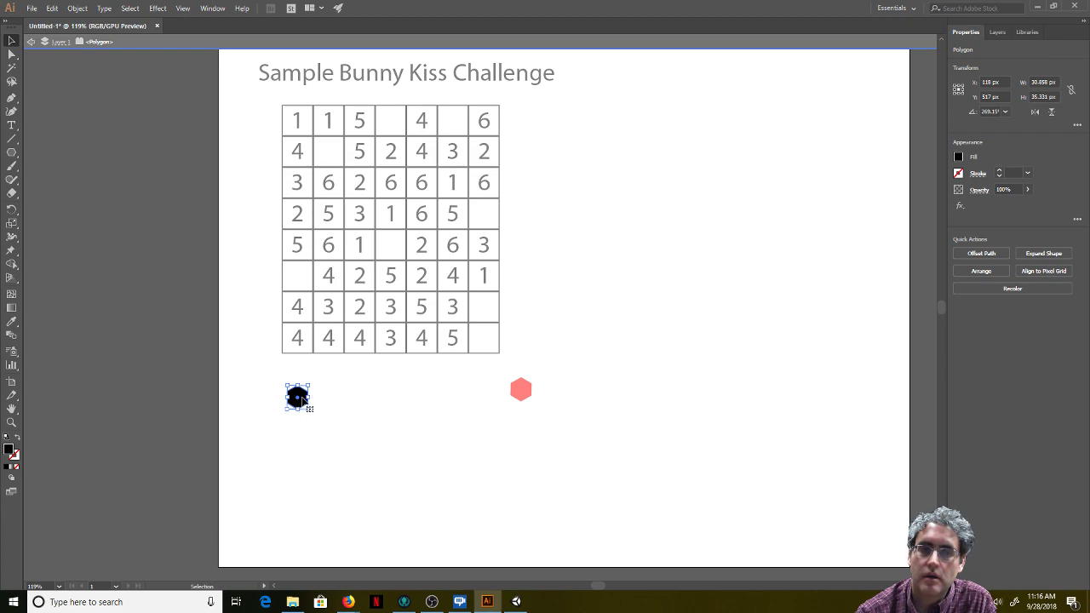
pyautogui.click(959, 159)
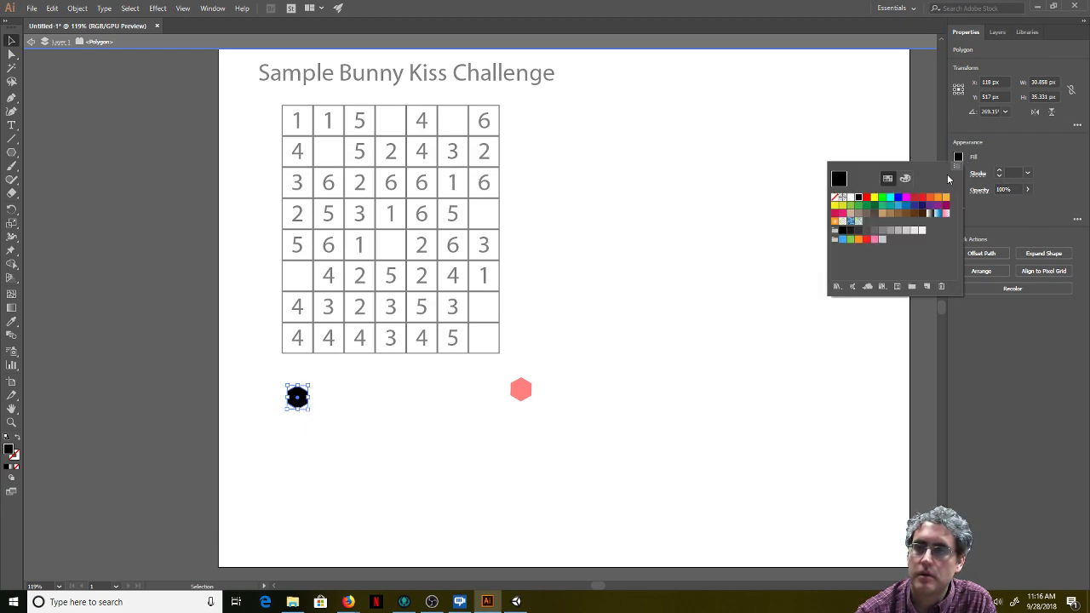
pyautogui.click(900, 199)
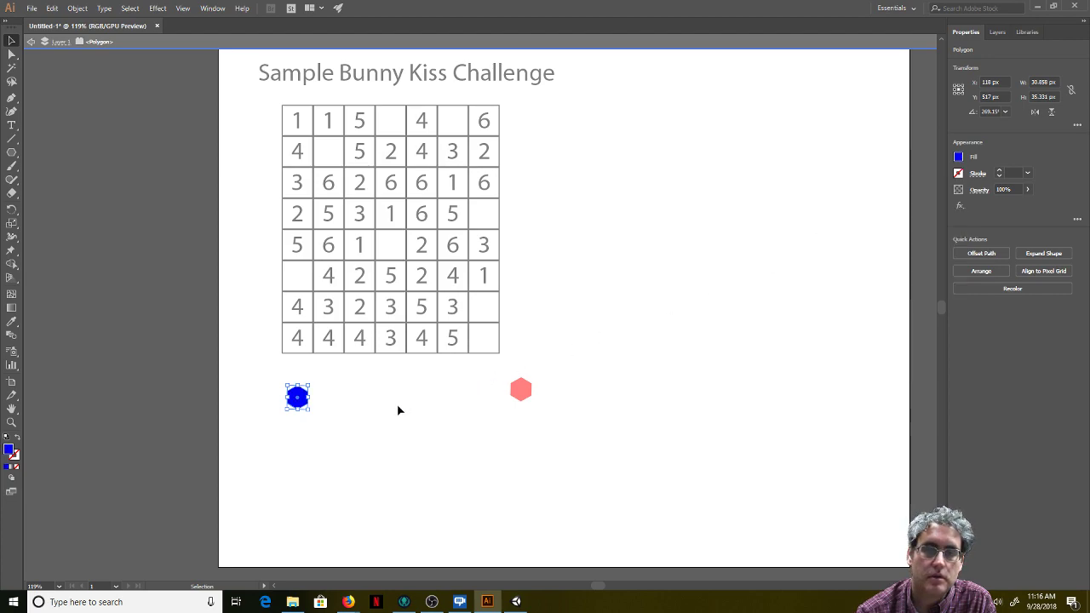
pyautogui.click(389, 380)
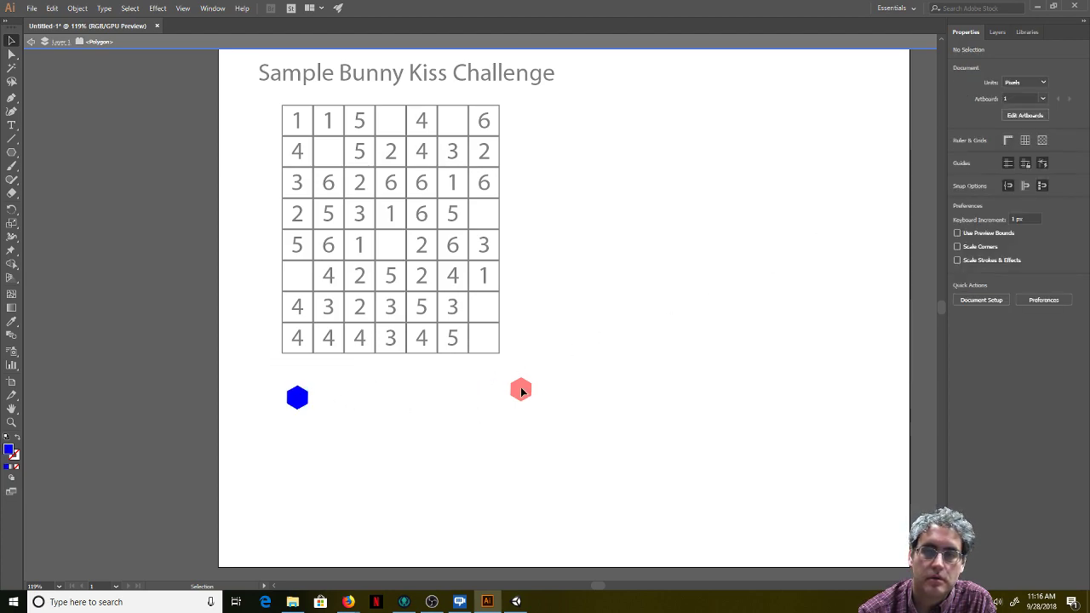
pyautogui.press('Escape')
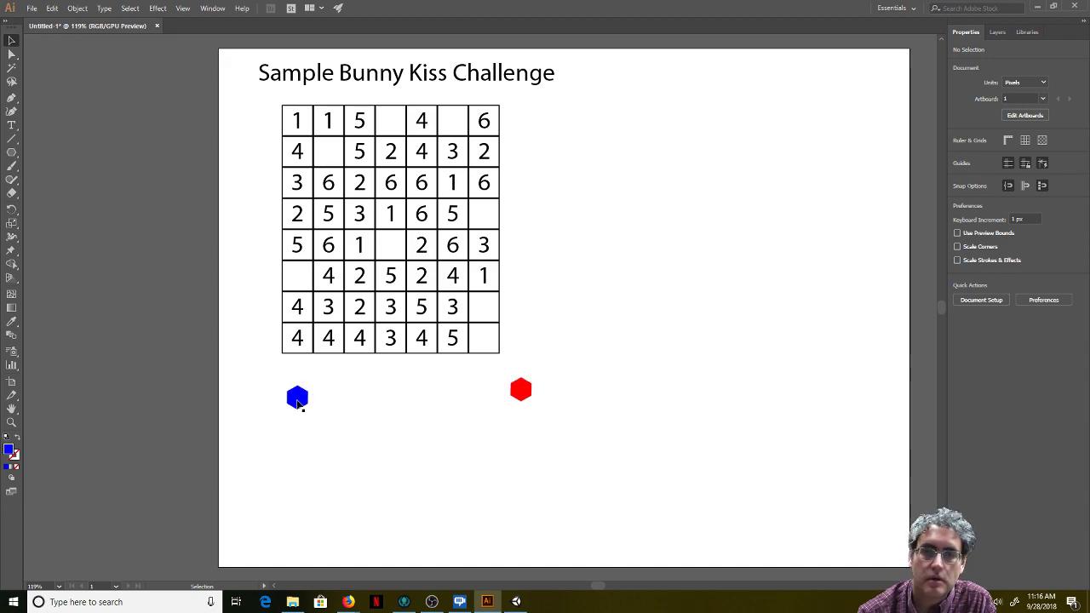
# Step: Place the blue hexagon on the first row's first square and the red one on the eighth row's seventh square
pyautogui.moveTo(298, 401); pyautogui.dragTo(300, 124)
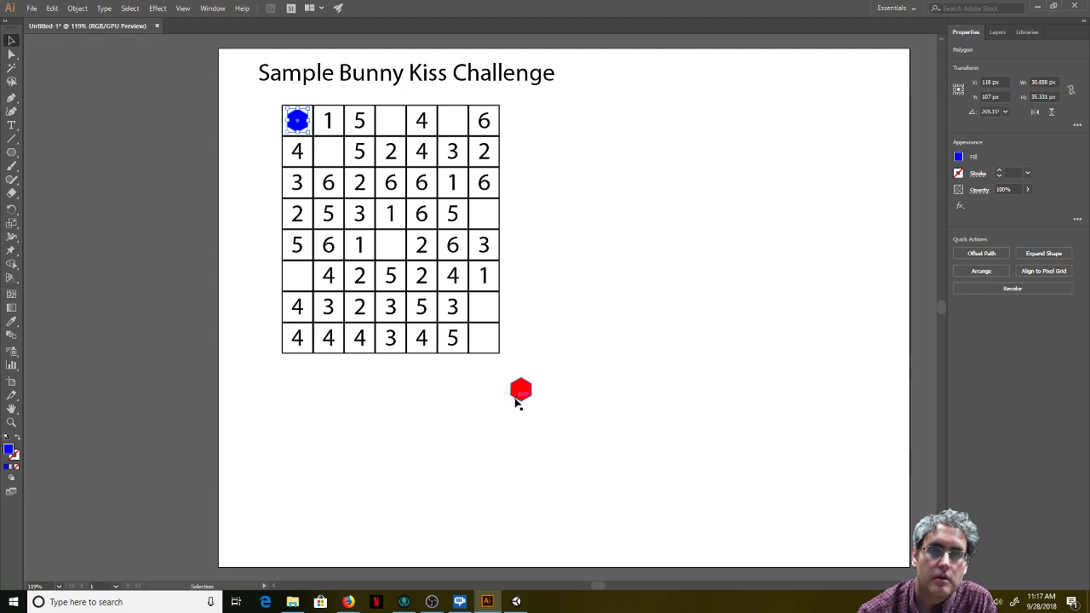
pyautogui.moveTo(521, 393); pyautogui.dragTo(484, 340)
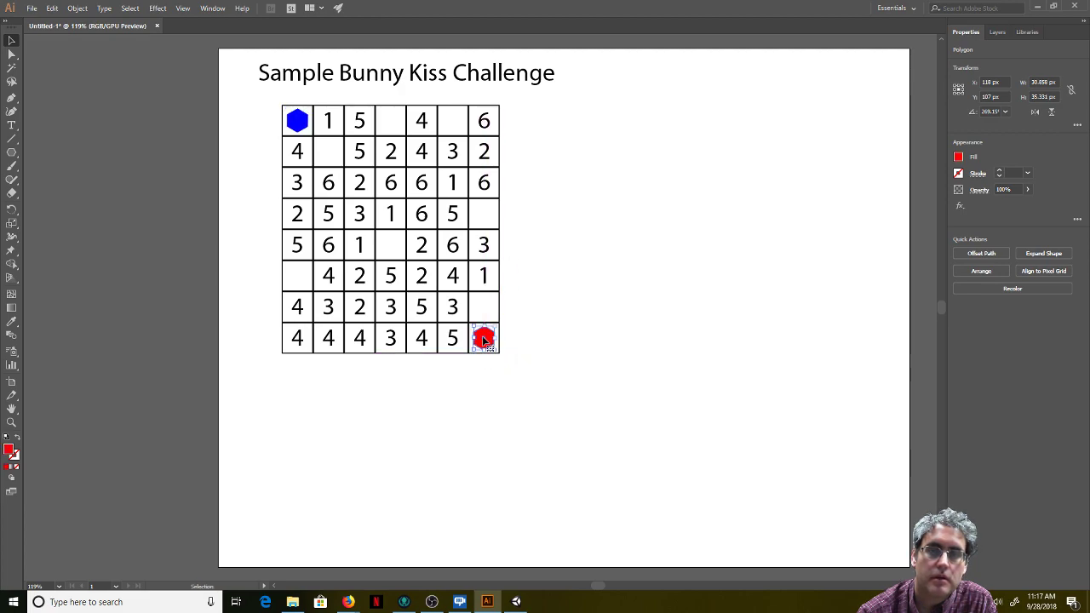
pyautogui.click(417, 427)
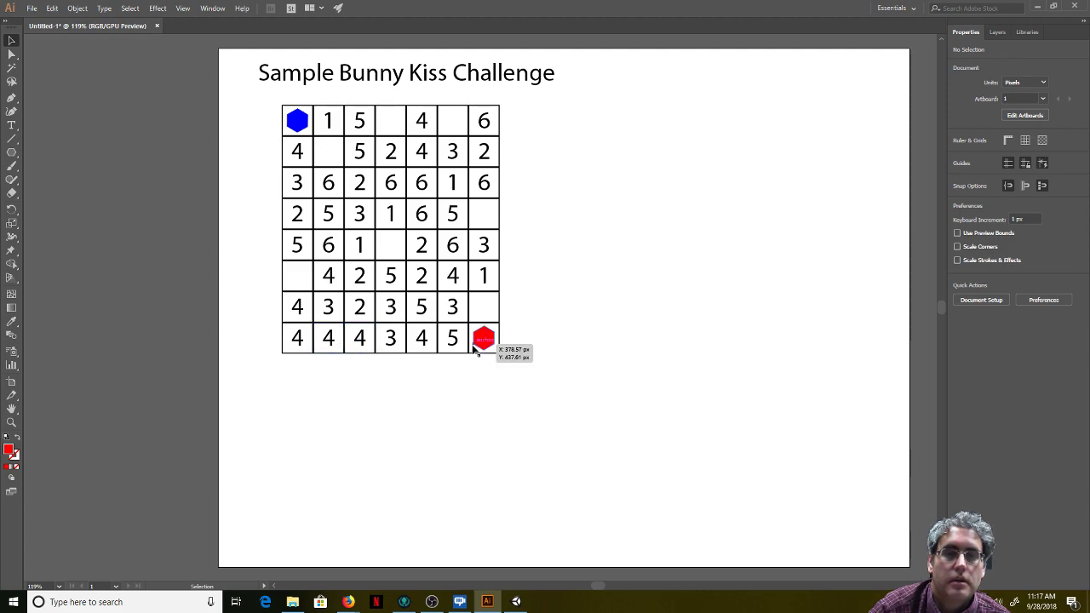
# Step: Move the red hexagon to the eighth row's fourth square and the blue one to the first row's second, first and finally fifth square
pyautogui.moveTo(482, 339); pyautogui.dragTo(391, 339)
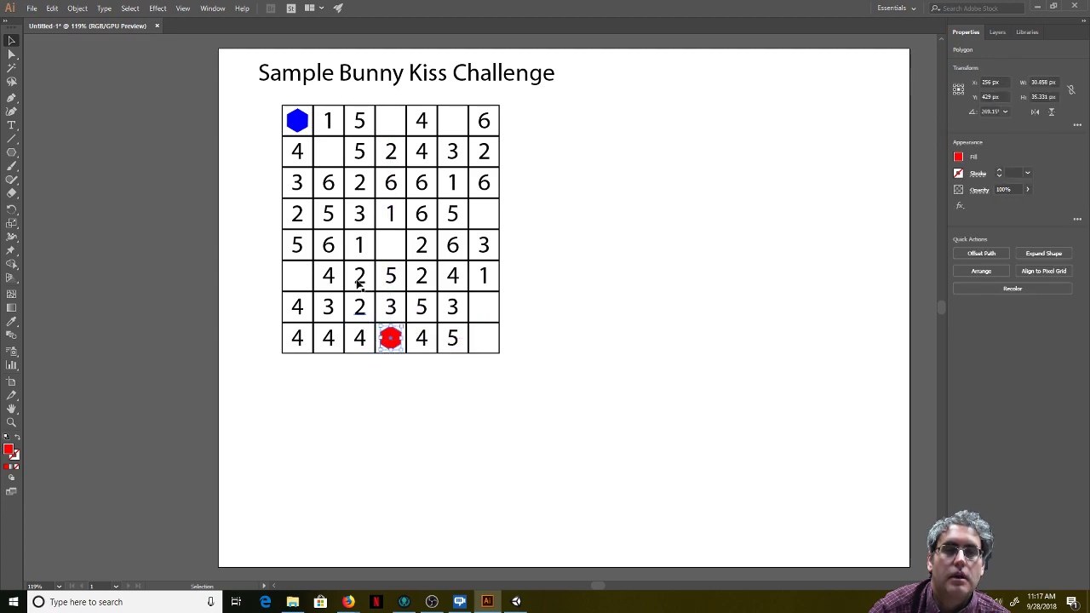
pyautogui.moveTo(299, 124); pyautogui.dragTo(328, 122)
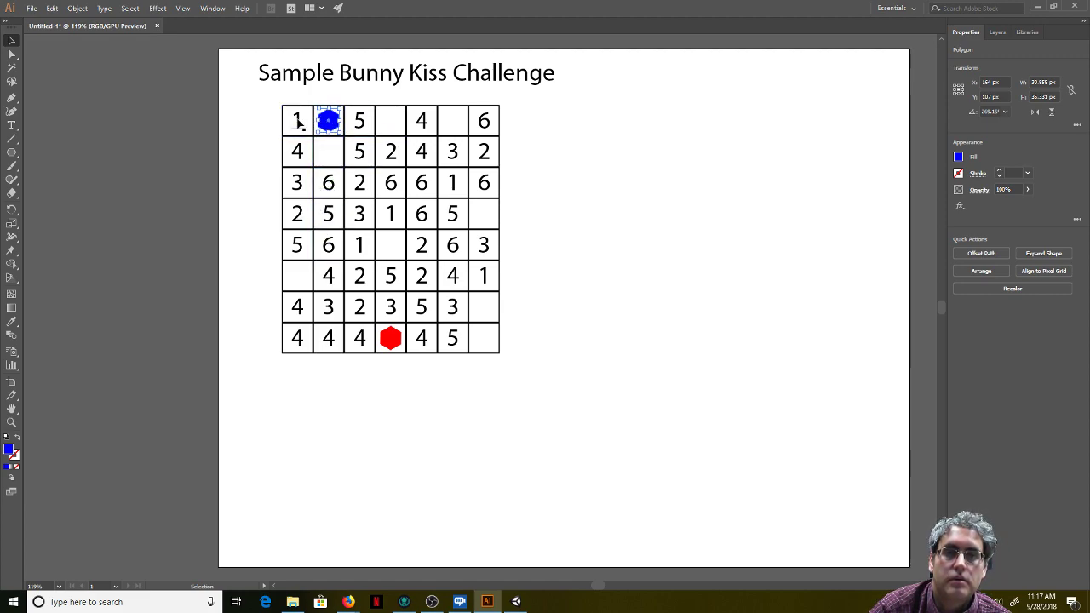
pyautogui.moveTo(329, 120); pyautogui.dragTo(298, 120)
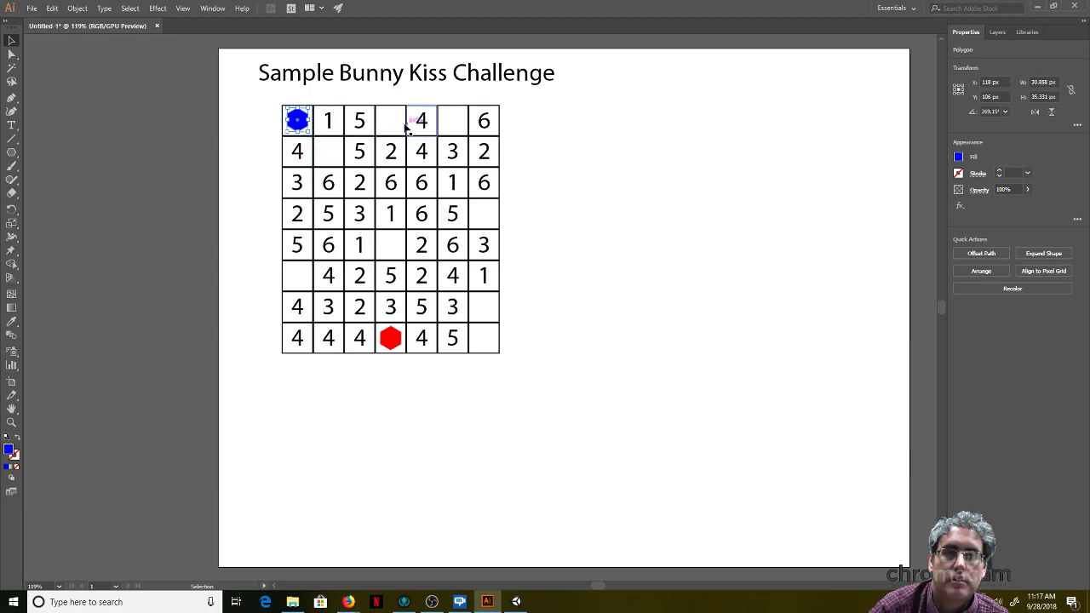
pyautogui.moveTo(298, 120); pyautogui.dragTo(422, 120)
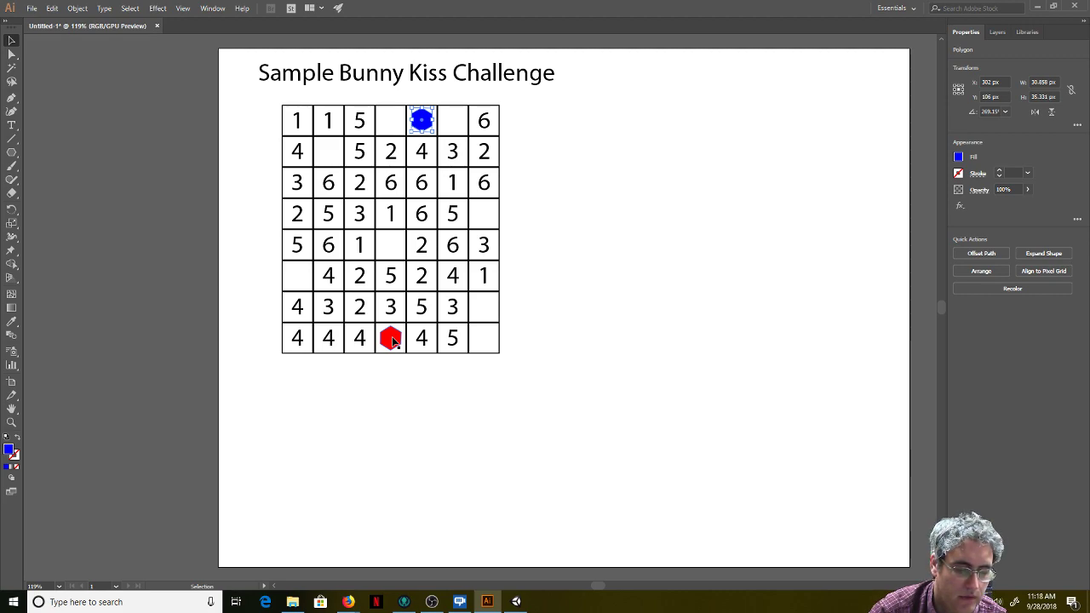
# Step: Change the number in the second row's fifth square to 1
pyautogui.click(390, 309)
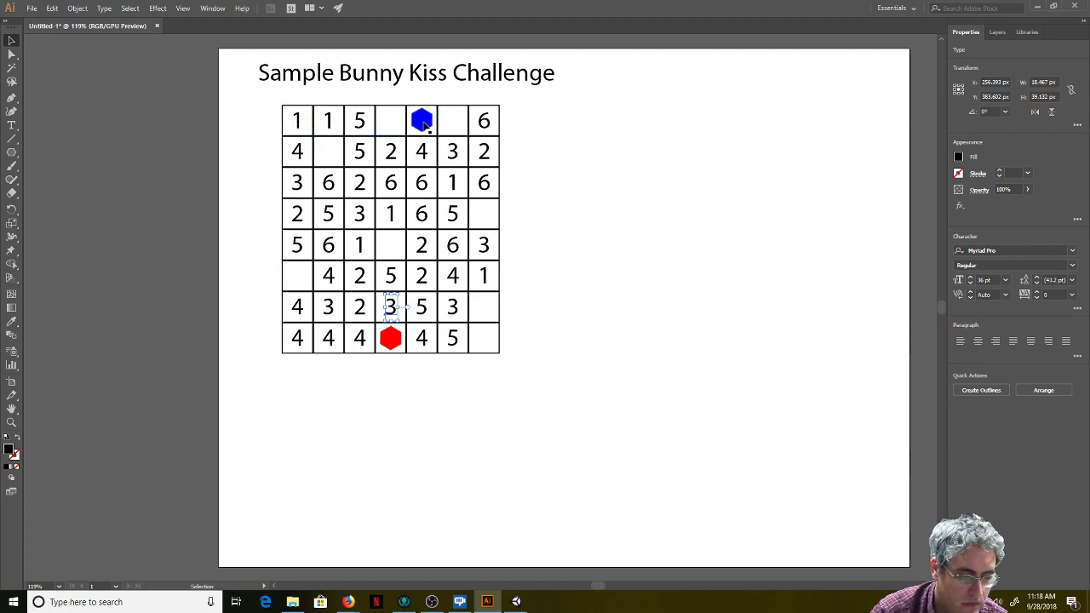
pyautogui.doubleClick(421, 151)
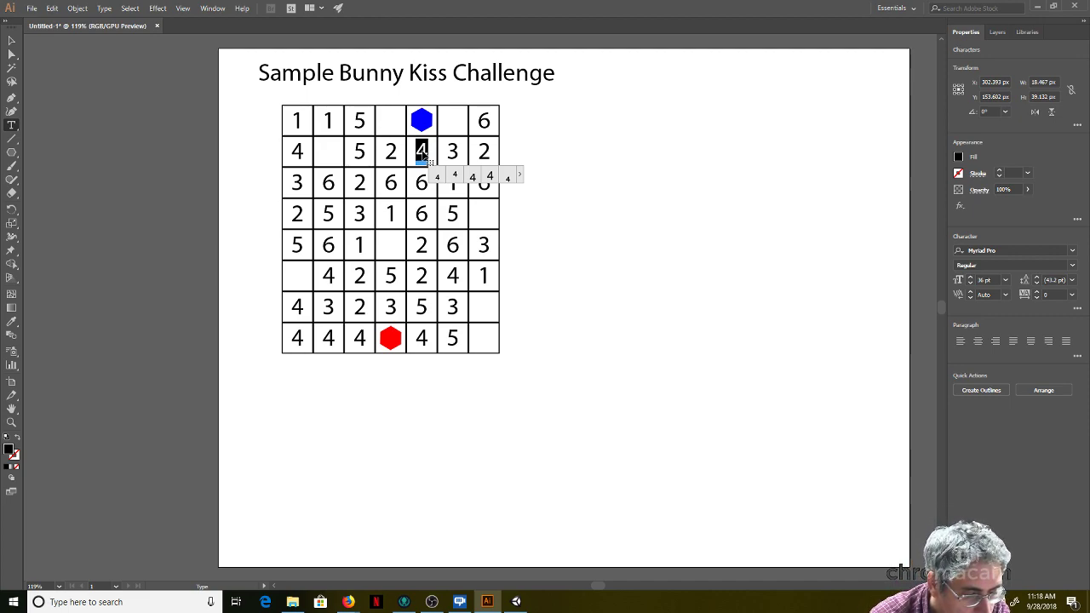
pyautogui.write('1')
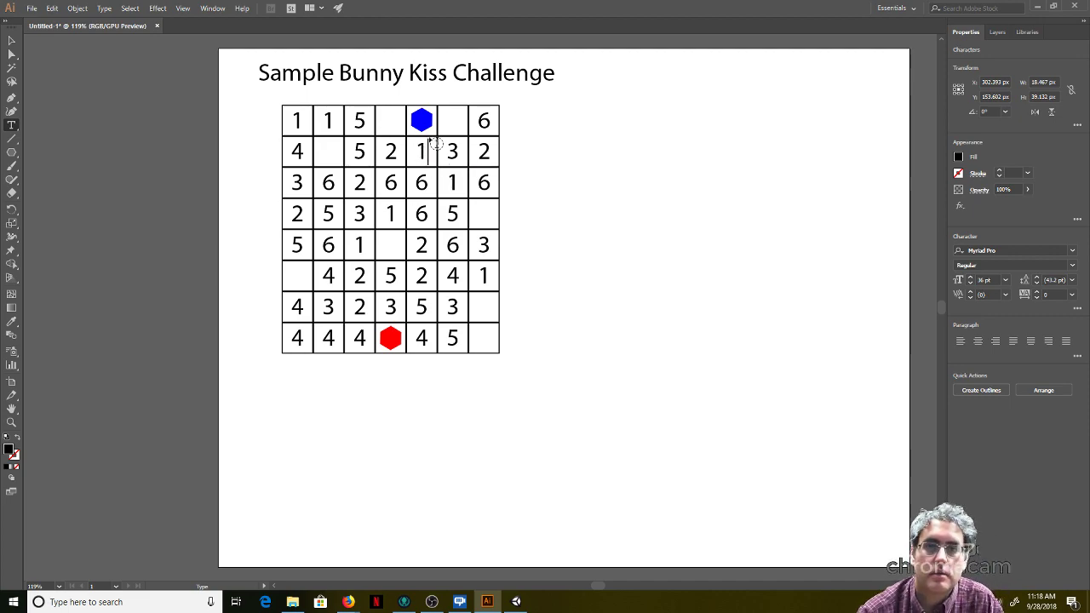
pyautogui.press('Escape')
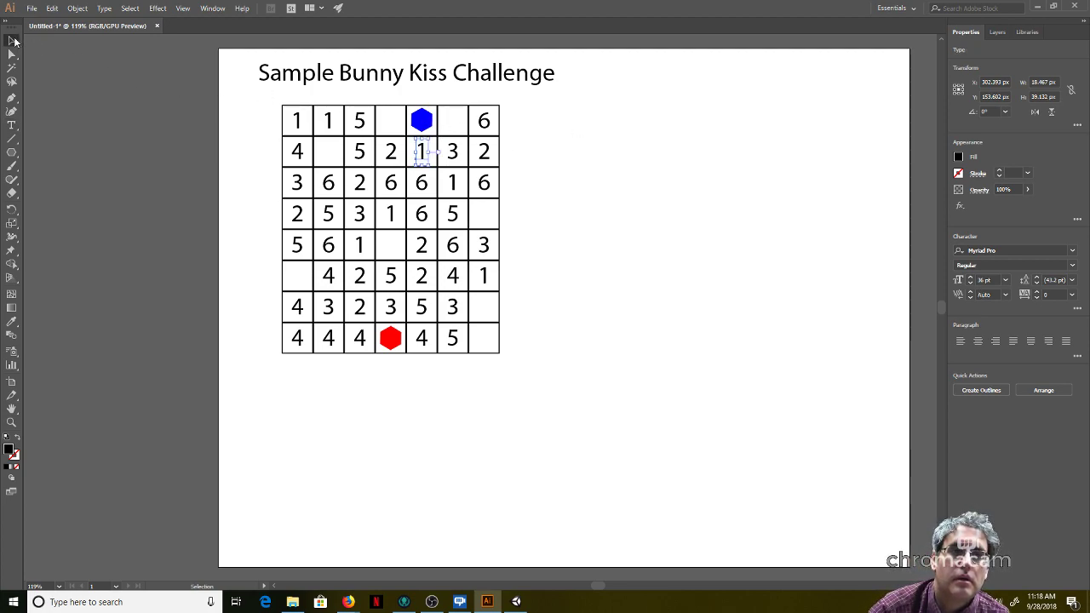
# Step: Move the blue hexagon down to the second row's fifth square, and from there to the seventh row's third square
pyautogui.moveTo(424, 123); pyautogui.dragTo(423, 152)
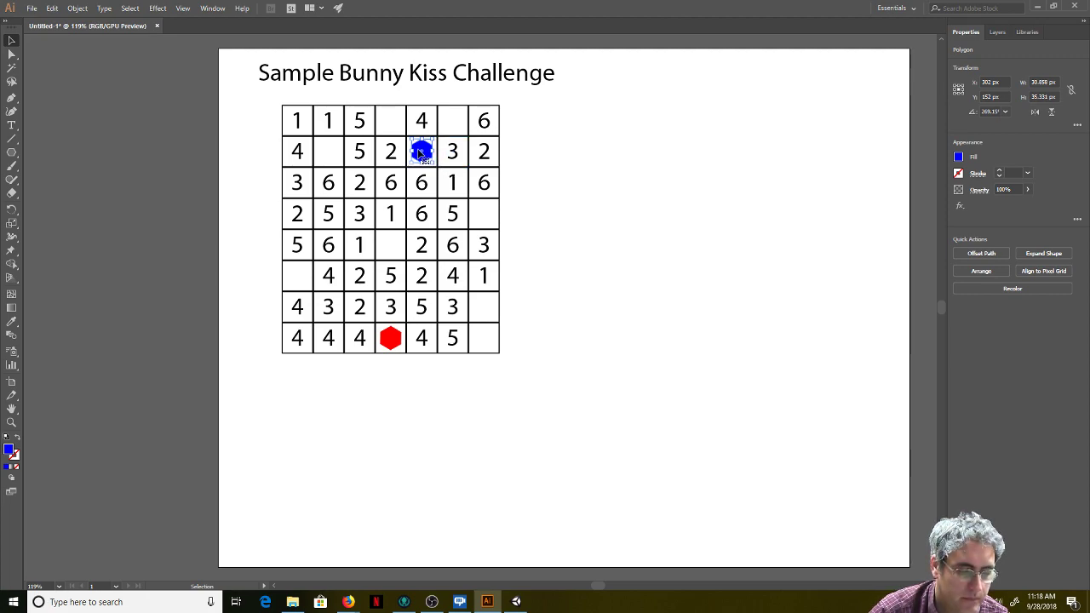
pyautogui.moveTo(420, 153); pyautogui.dragTo(362, 313)
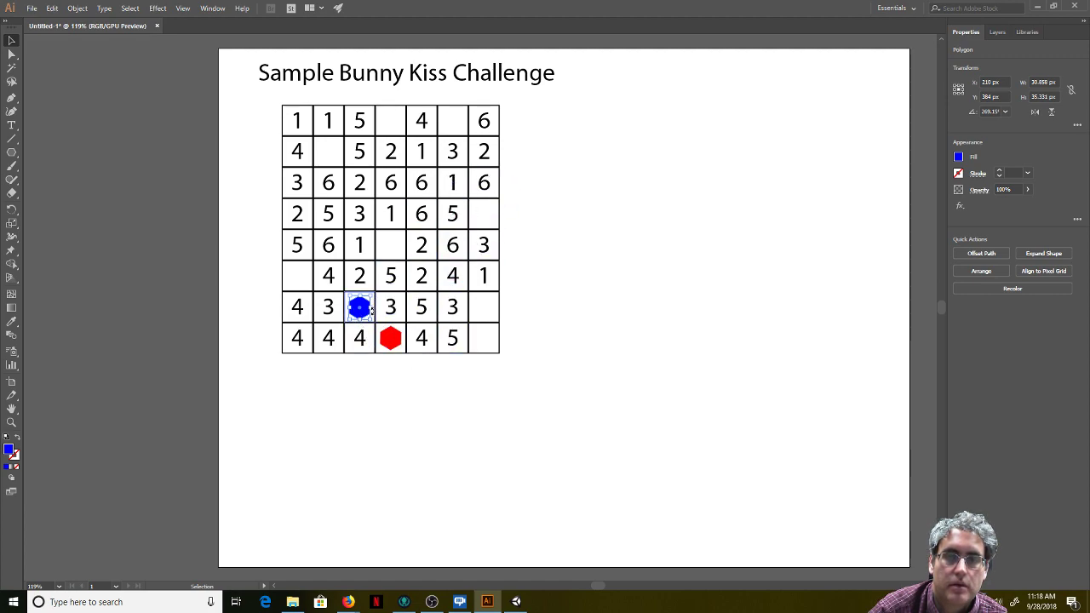
# Step: Move the blue hexagon to the seventh row's sixth square
pyautogui.moveTo(359, 311); pyautogui.dragTo(452, 310)
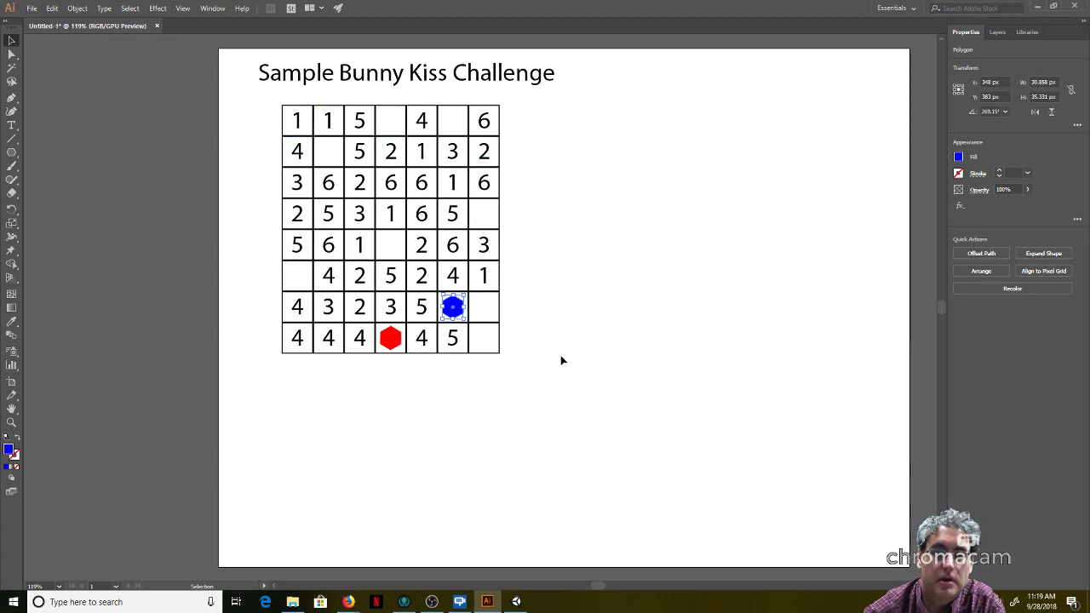
# Step: Save the drawing as an Adobe Illustrator file named sample-board in the Bunny Kiss folder under Documents > github
pyautogui.hotkey('ctrl', 's')
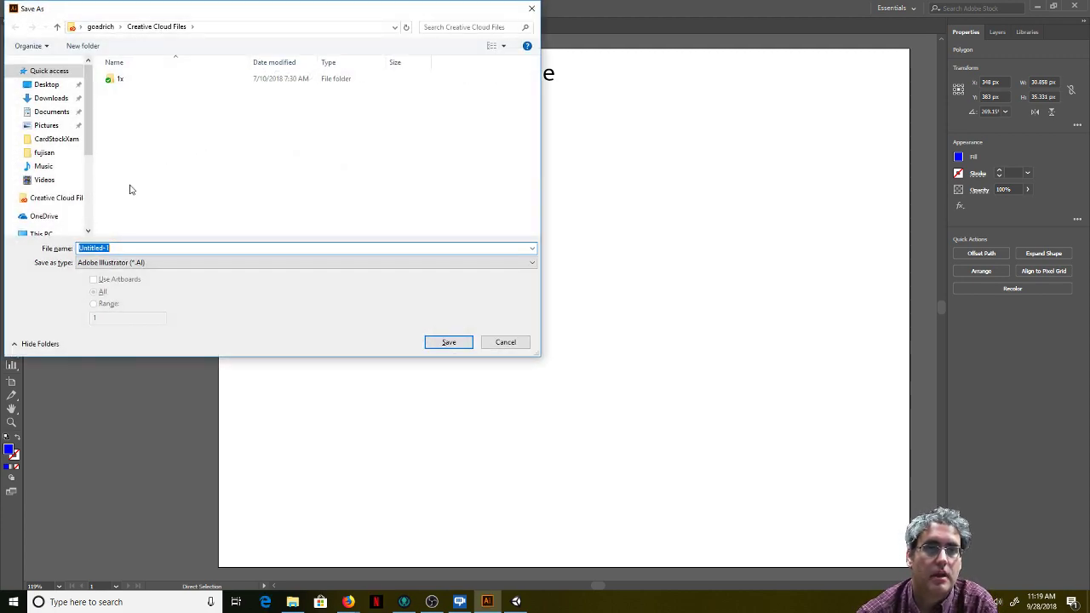
pyautogui.click(101, 27)
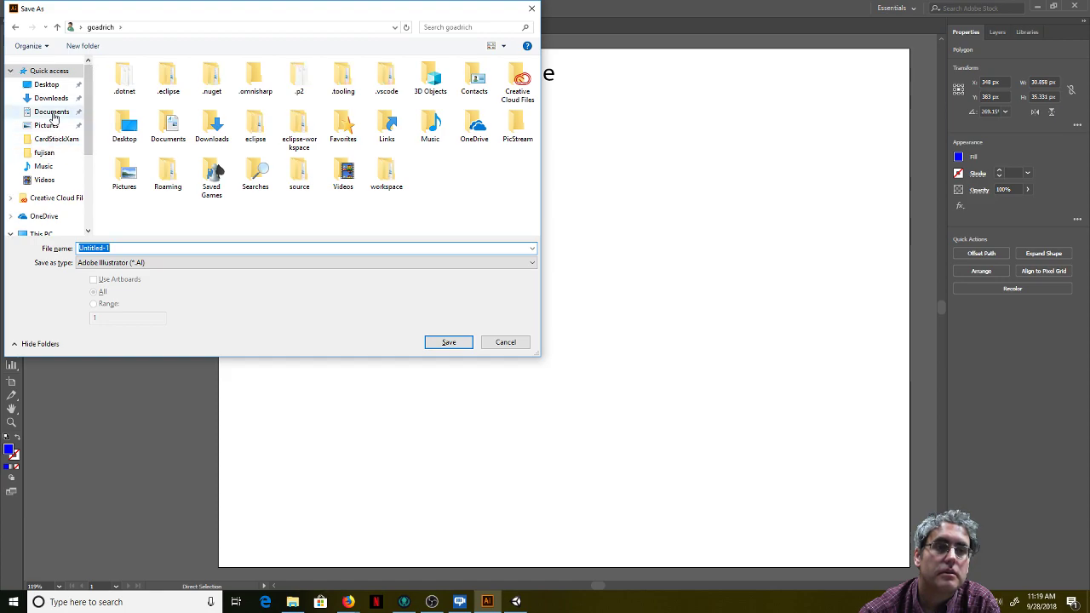
pyautogui.click(52, 113)
pyautogui.click(132, 103)
pyautogui.doubleClick(132, 103)
pyautogui.doubleClick(130, 91)
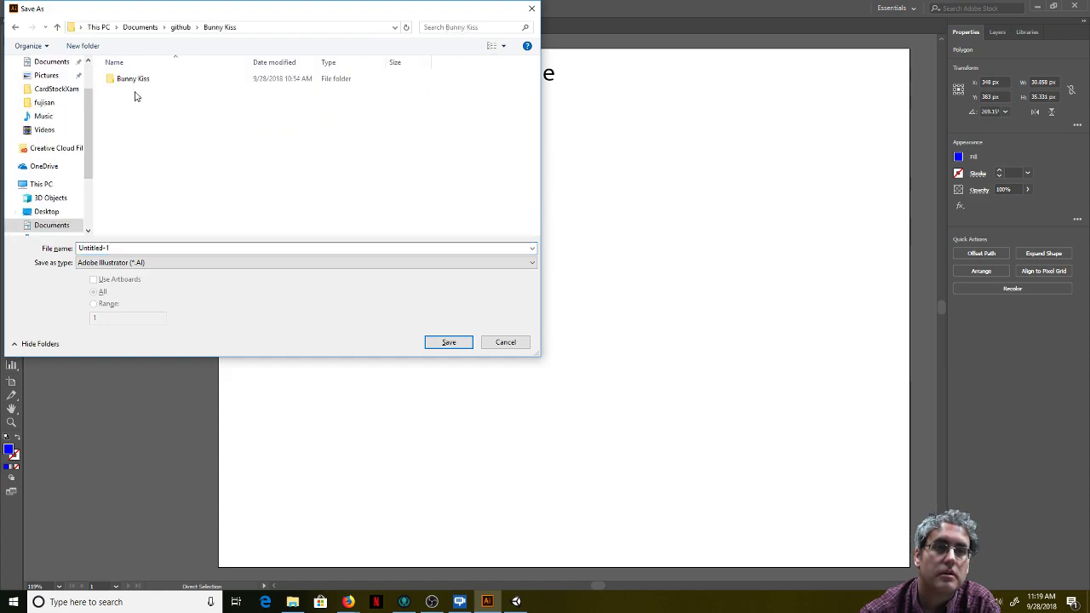
pyautogui.doubleClick(122, 248)
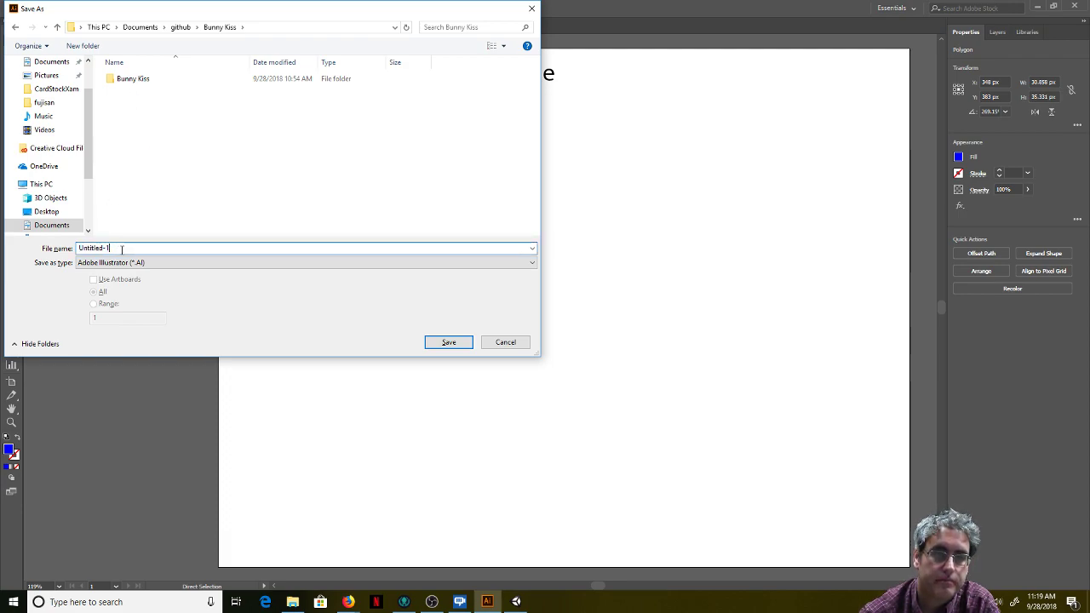
pyautogui.moveTo(122, 249); pyautogui.dragTo(77, 248)
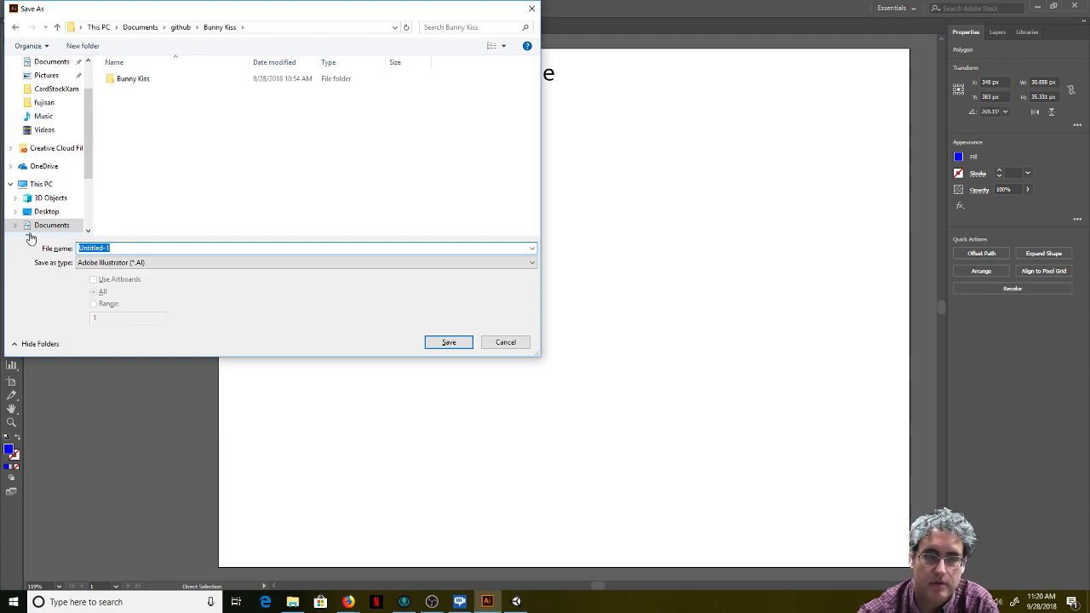
pyautogui.write('sample-board')
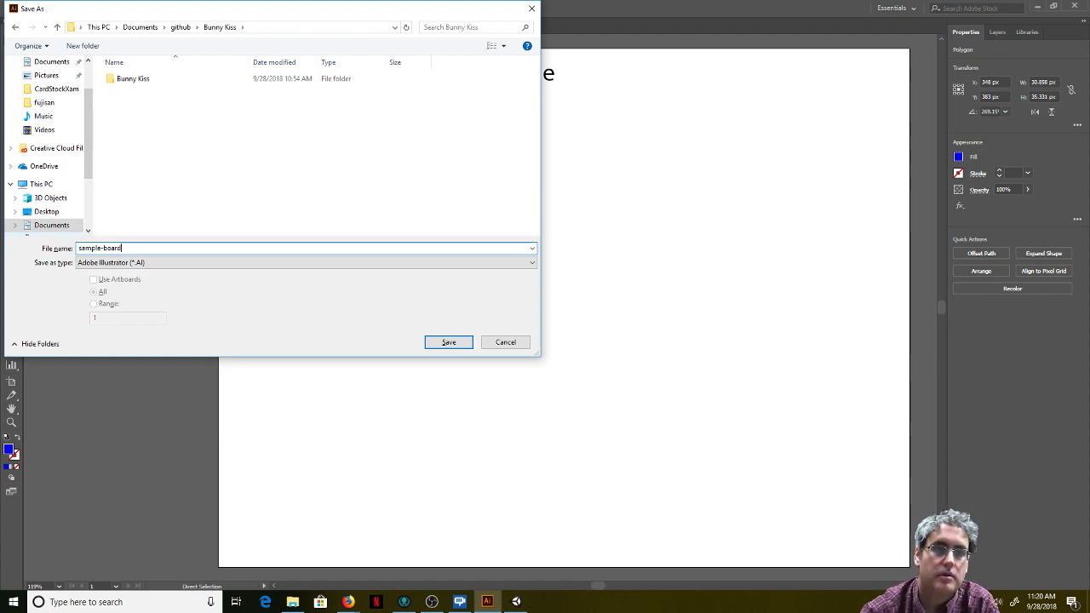
pyautogui.click(456, 344)
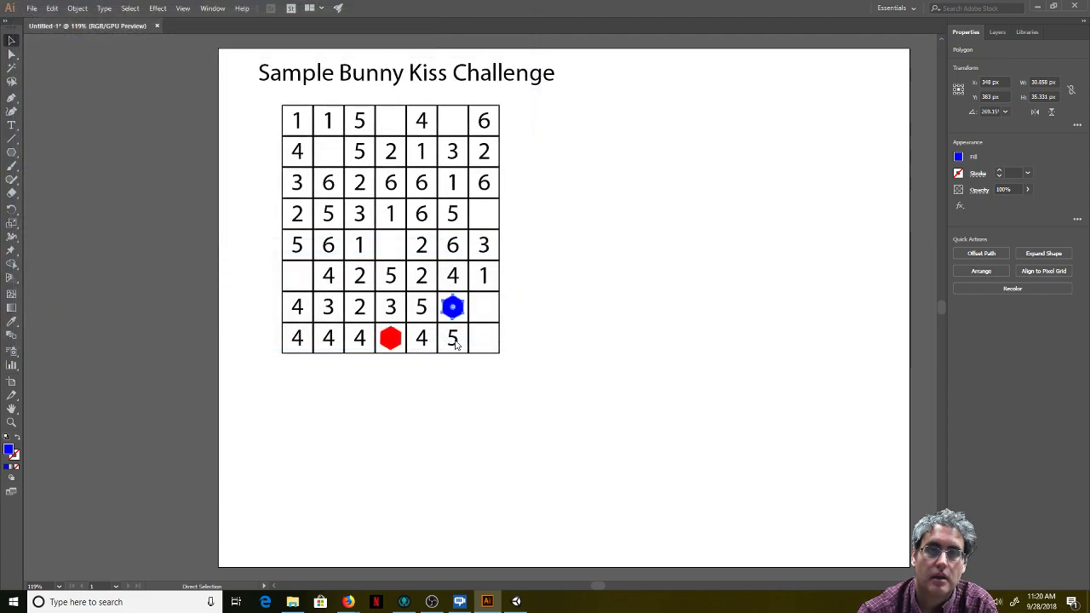
pyautogui.click(595, 454)
# Step: Switch to File Explorer, create a folder named Diagrams inside the Bunny Kiss folder and move the sample-board file into it
pyautogui.hotkey('alt', 'Tab')
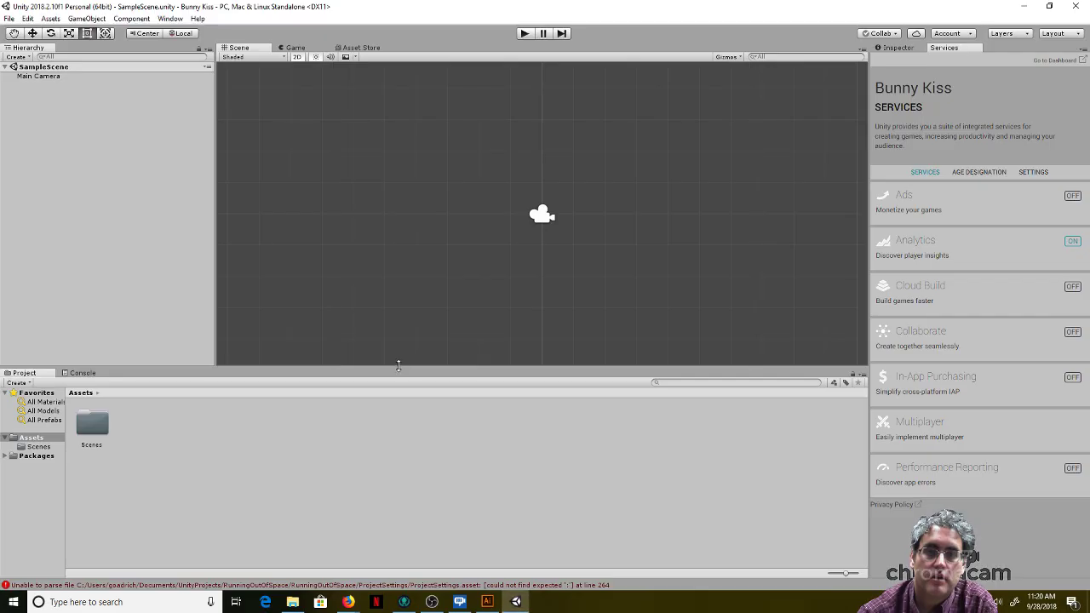
pyautogui.hotkey('alt', 'Tab')
pyautogui.click(425, 373)
pyautogui.click(224, 343)
pyautogui.rightClick(219, 325)
pyautogui.moveTo(261, 350)
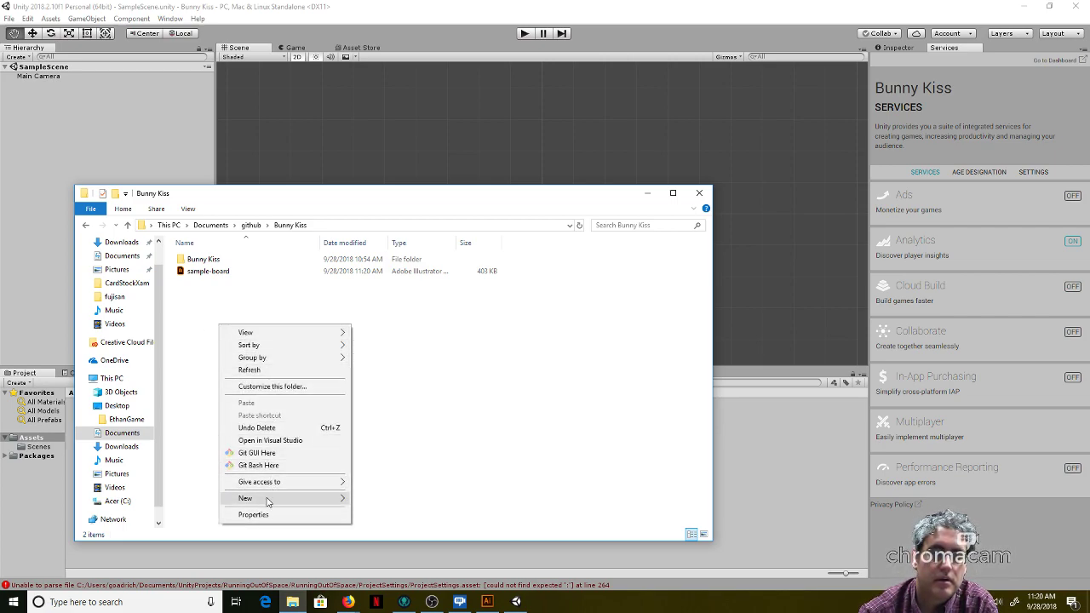
pyautogui.moveTo(267, 502)
pyautogui.click(375, 345)
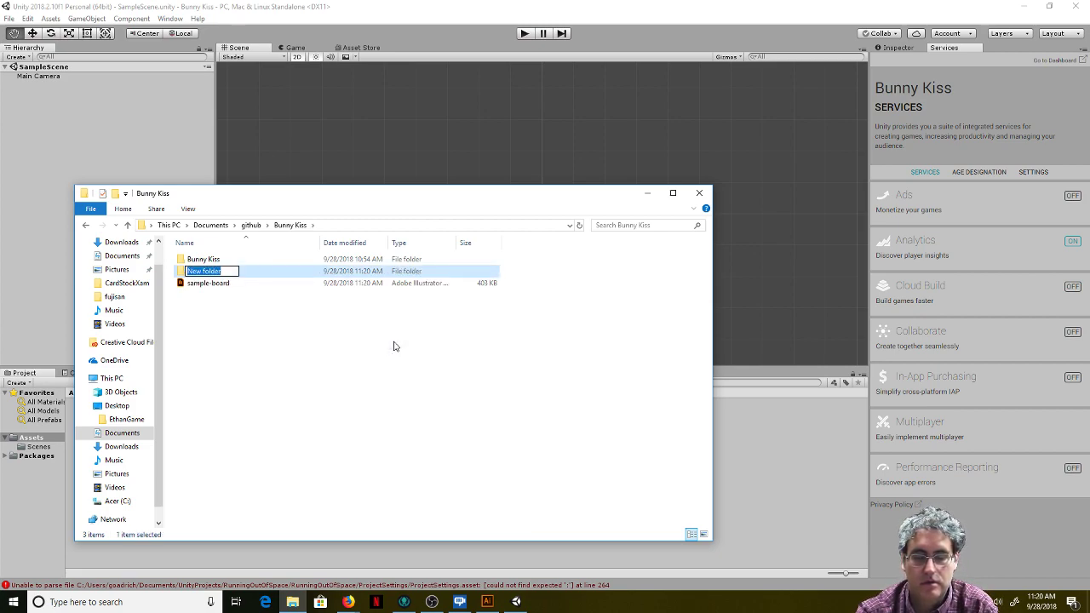
pyautogui.write('Diagrams')
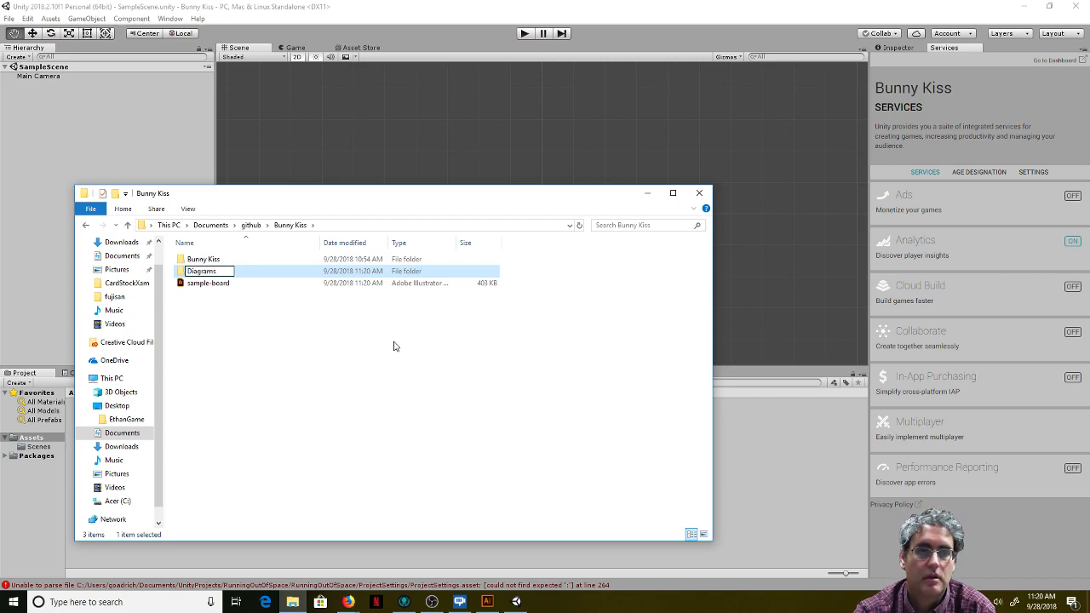
pyautogui.press('Return')
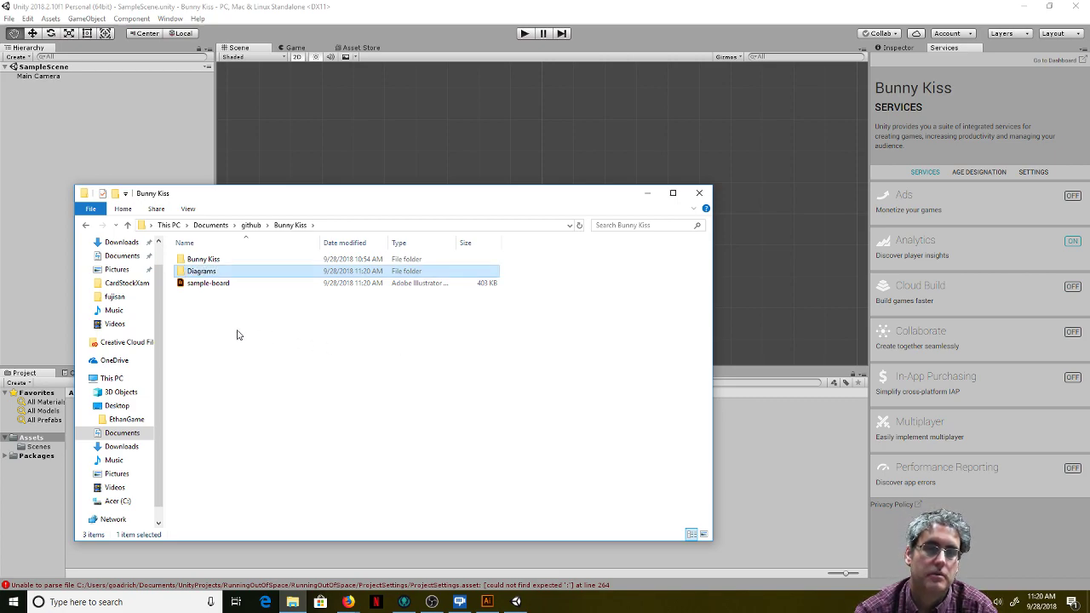
pyautogui.moveTo(208, 284); pyautogui.dragTo(205, 273)
# Step: Switch back to Illustrator and quit it, clearing the clipboard
pyautogui.hotkey('alt', 'Tab')
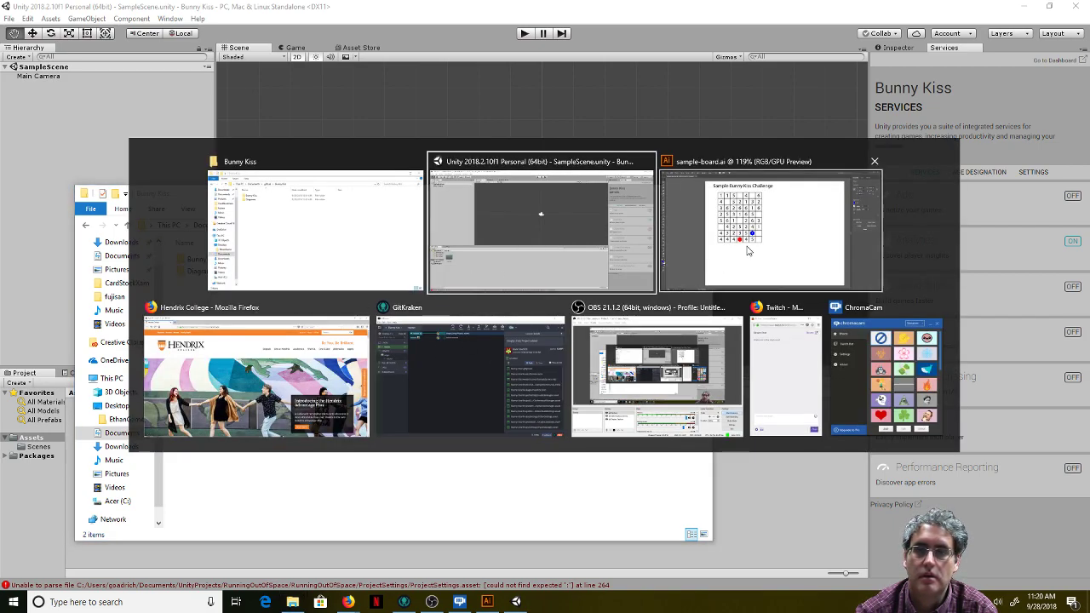
pyautogui.press('super')
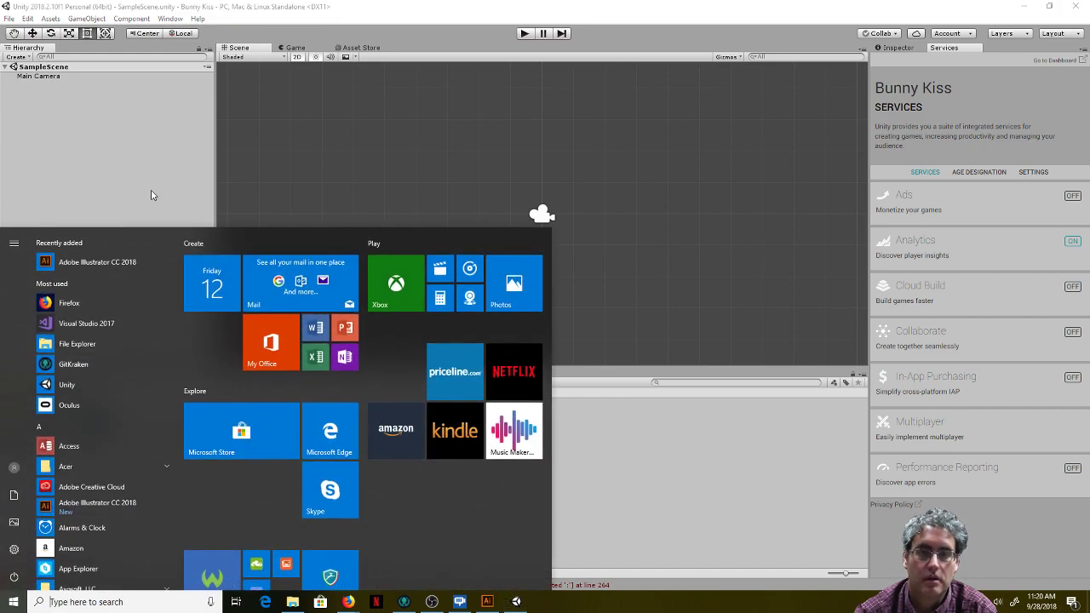
pyautogui.hotkey('alt', 'Tab')
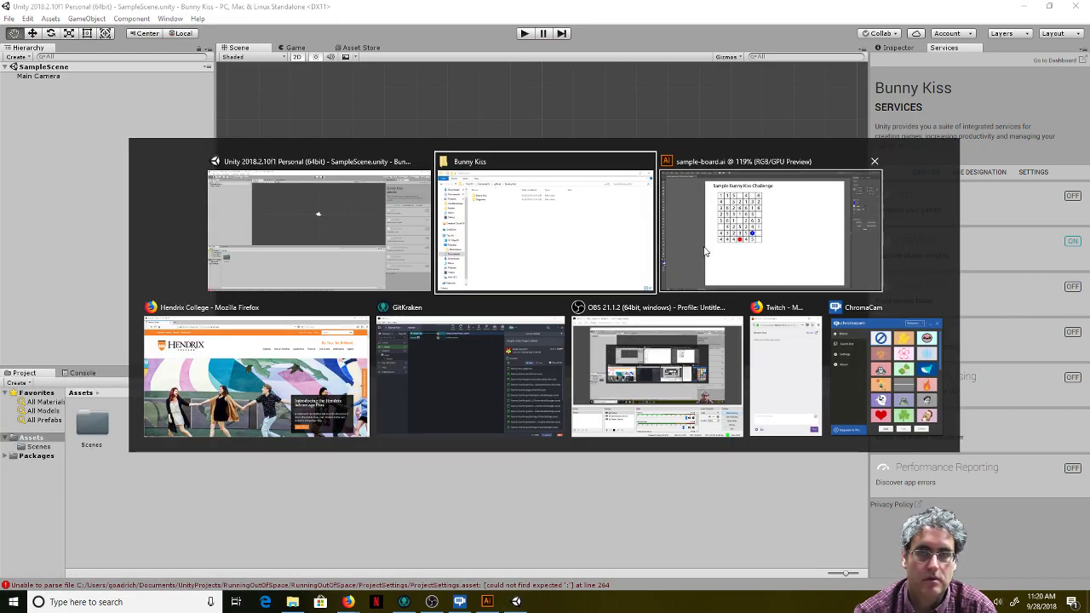
pyautogui.click(728, 246)
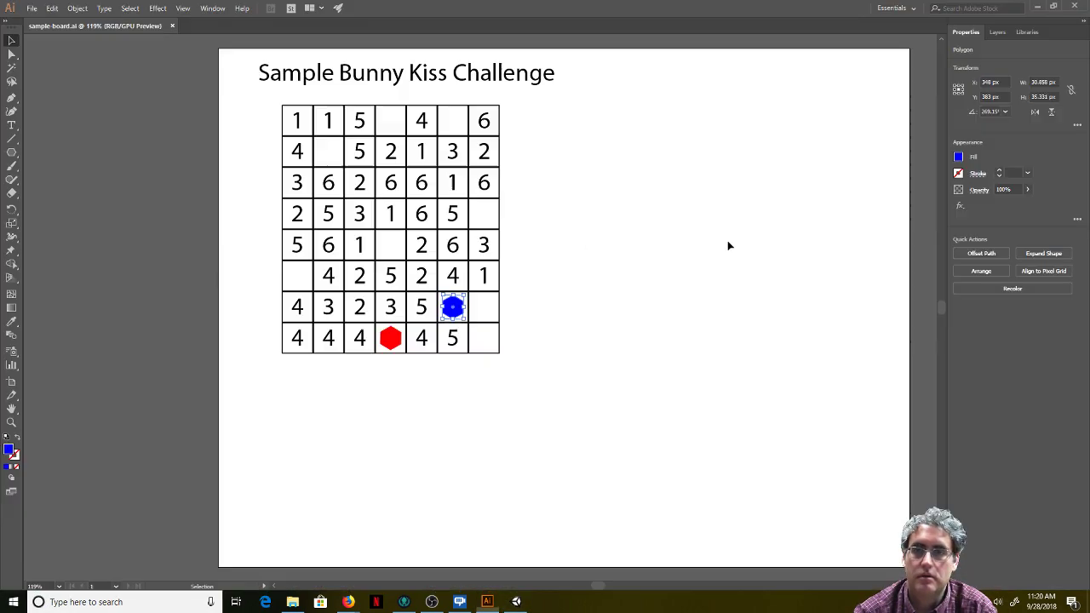
pyautogui.click(10, 8)
pyautogui.click(34, 90)
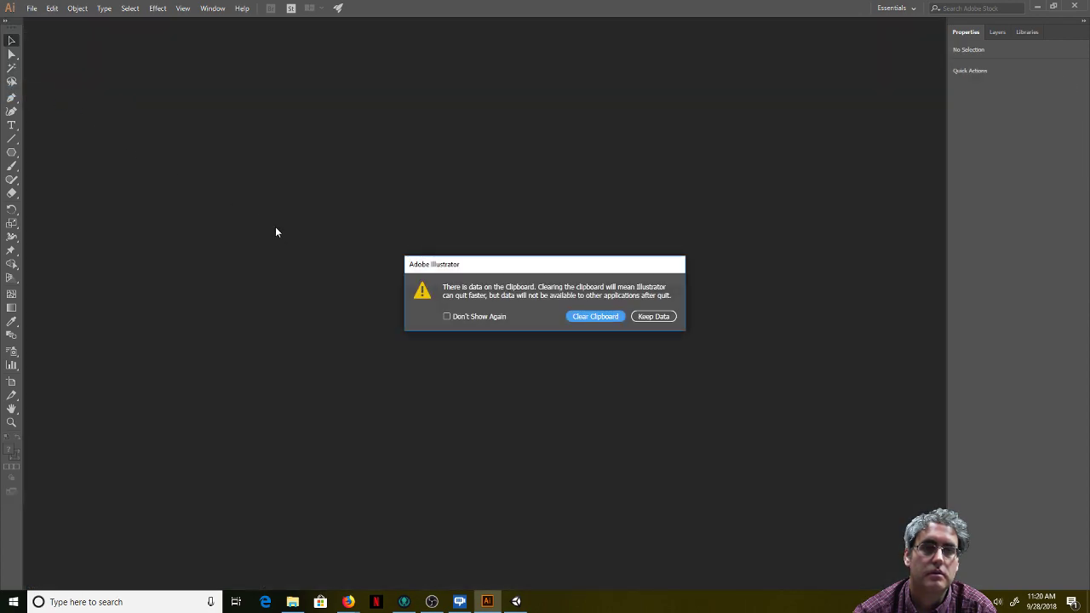
pyautogui.click(604, 317)
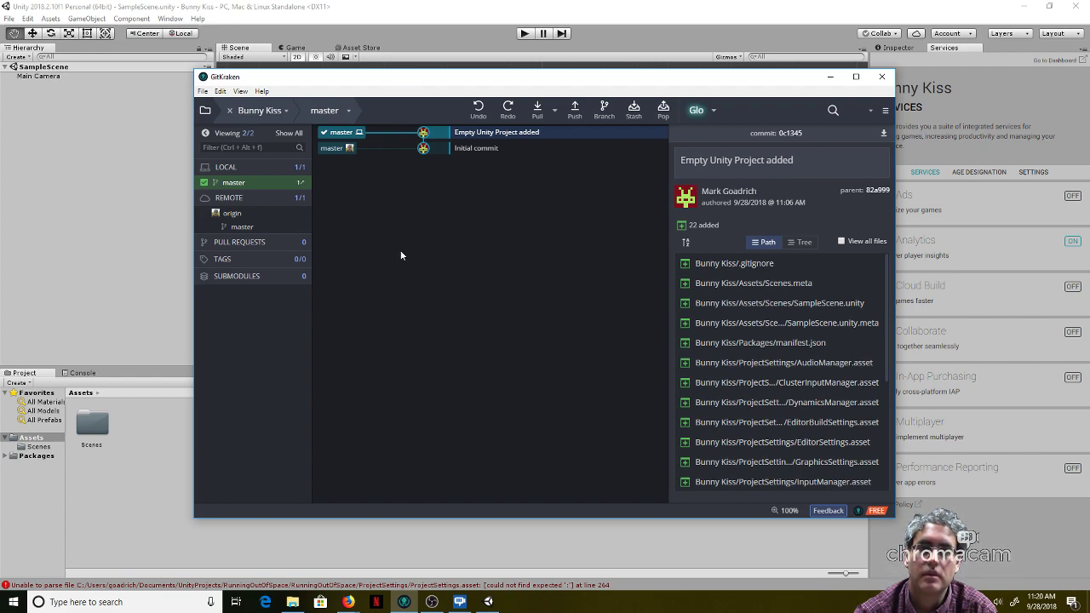
# Step: Examine the files in the "Initial commit" and "Empty Unity Project added" commits in GitKraken
pyautogui.click(487, 150)
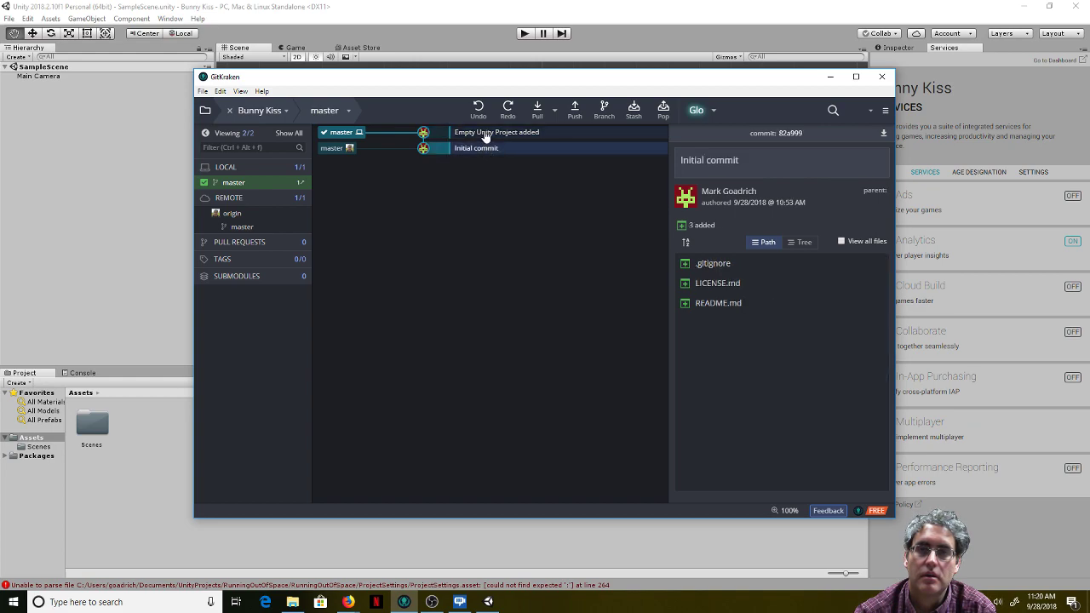
pyautogui.click(485, 136)
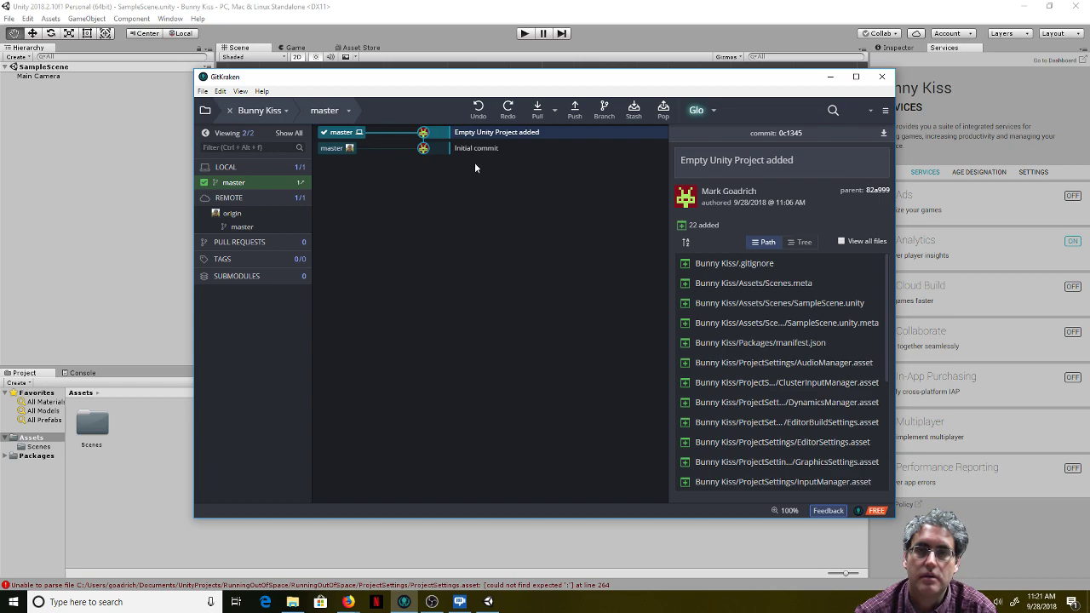
# Step: Switch to File Explorer, move the Diagrams folder into the inner Bunny Kiss folder and open that folder
pyautogui.hotkey('alt', 'Tab')
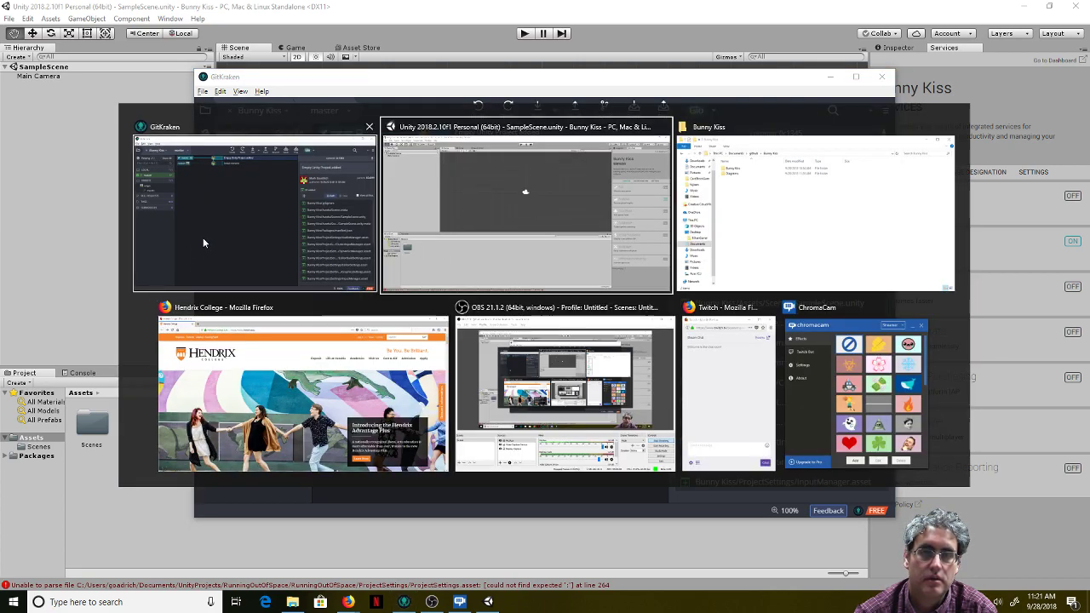
pyautogui.hotkey('alt', 'Tab')
pyautogui.hotkey('alt', 'Tab')
pyautogui.hotkey('alt', 'Tab')
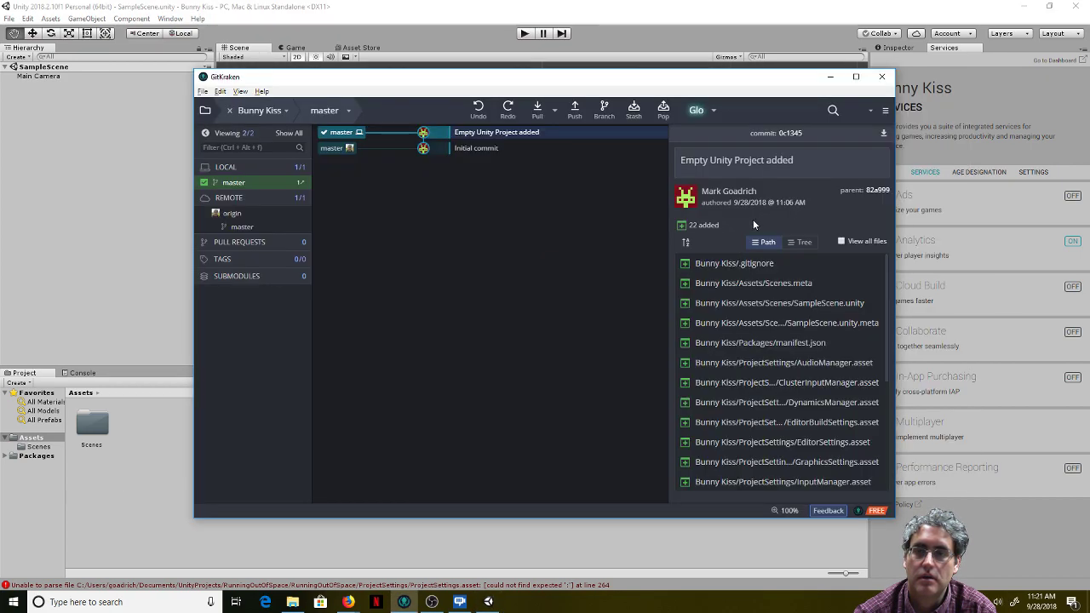
pyautogui.hotkey('alt', 'Tab')
pyautogui.click(755, 226)
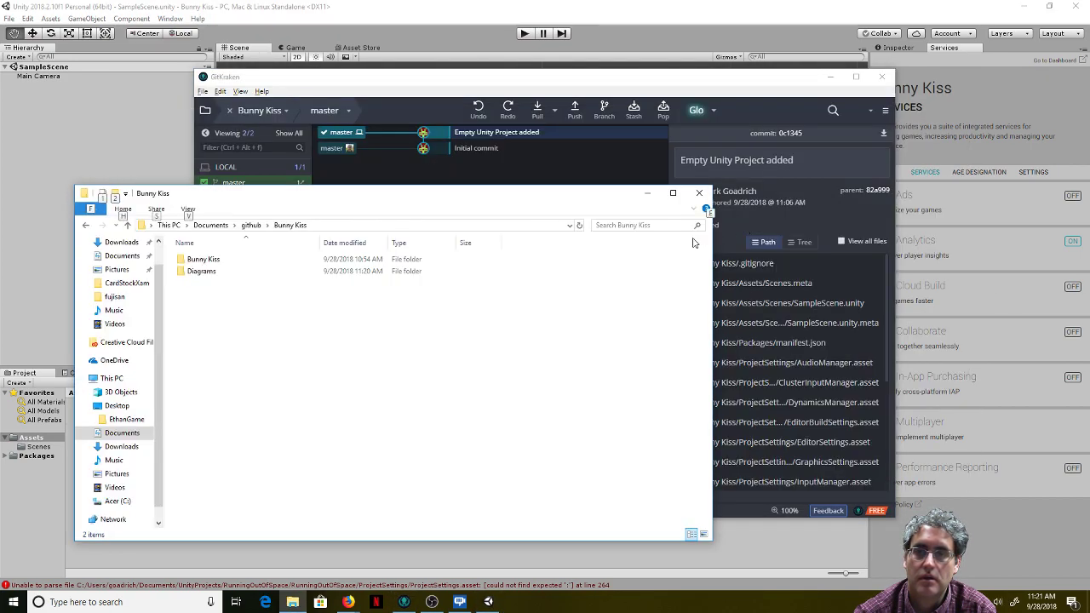
pyautogui.doubleClick(198, 261)
pyautogui.click(86, 225)
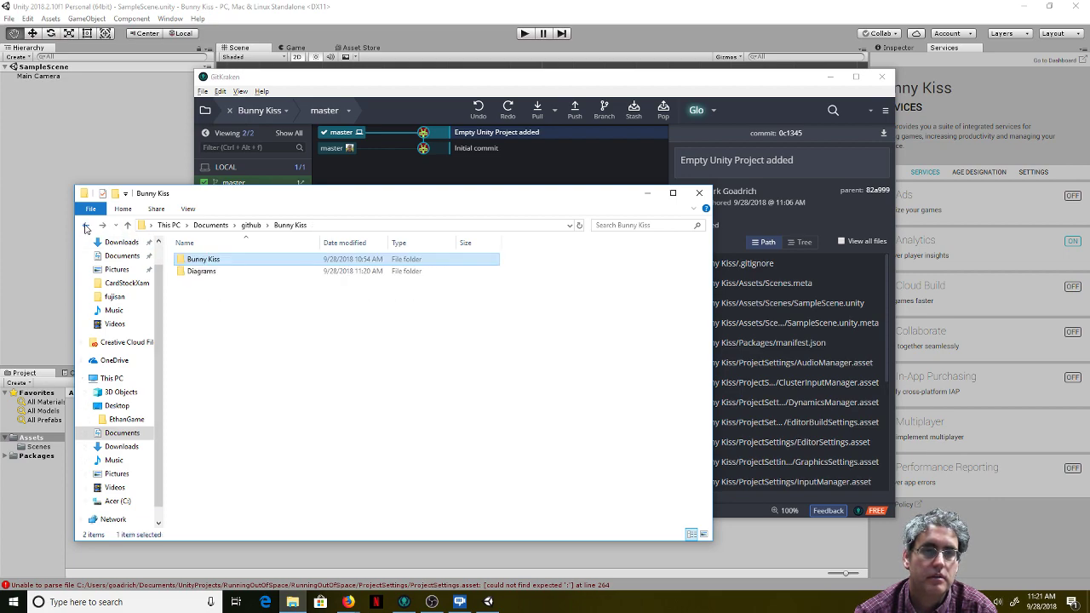
pyautogui.moveTo(207, 273); pyautogui.dragTo(210, 262)
pyautogui.doubleClick(207, 262)
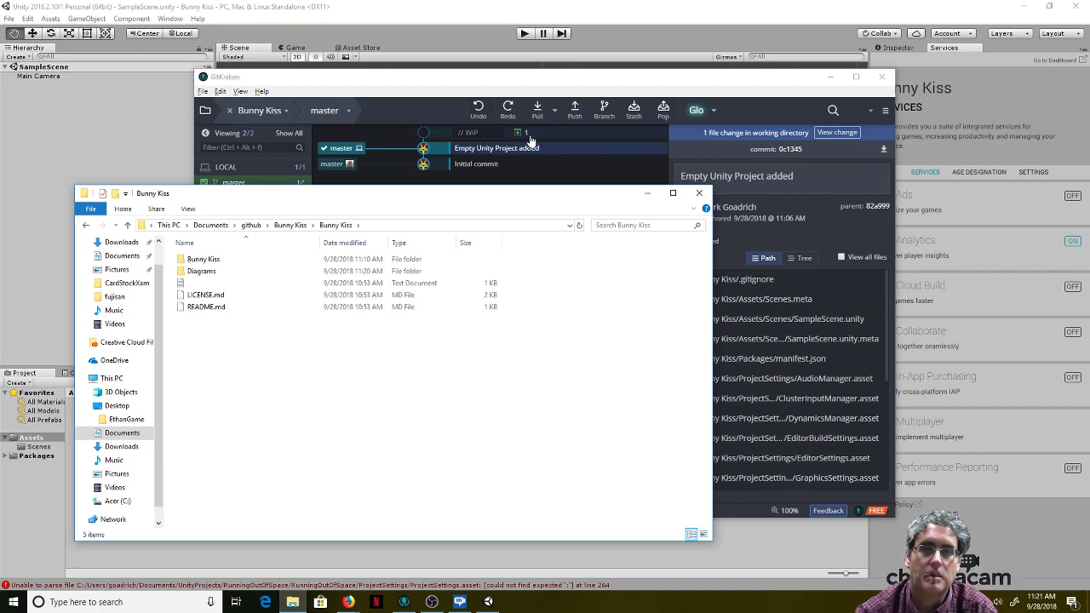
# Step: Switch to Unity, show the Inspector instead of the Services and create an empty game object in SampleScene
pyautogui.click(356, 89)
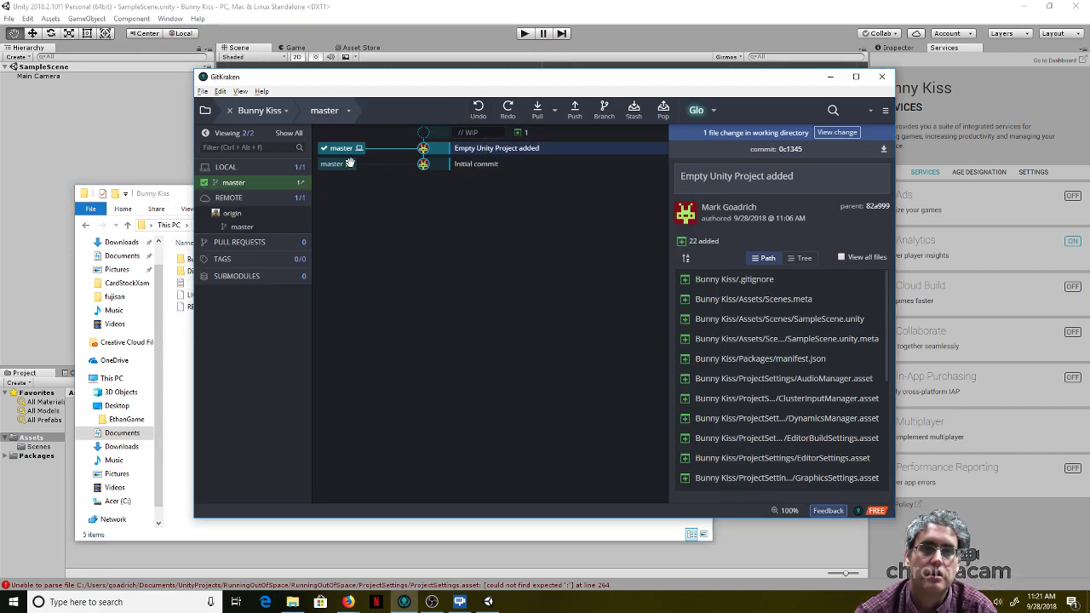
pyautogui.click(367, 11)
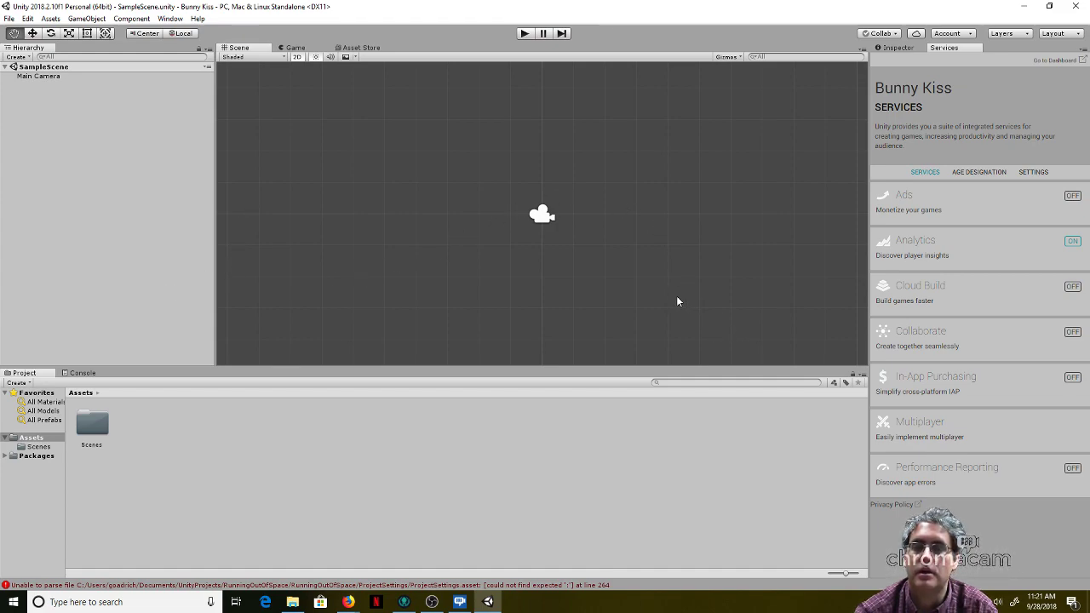
pyautogui.click(899, 49)
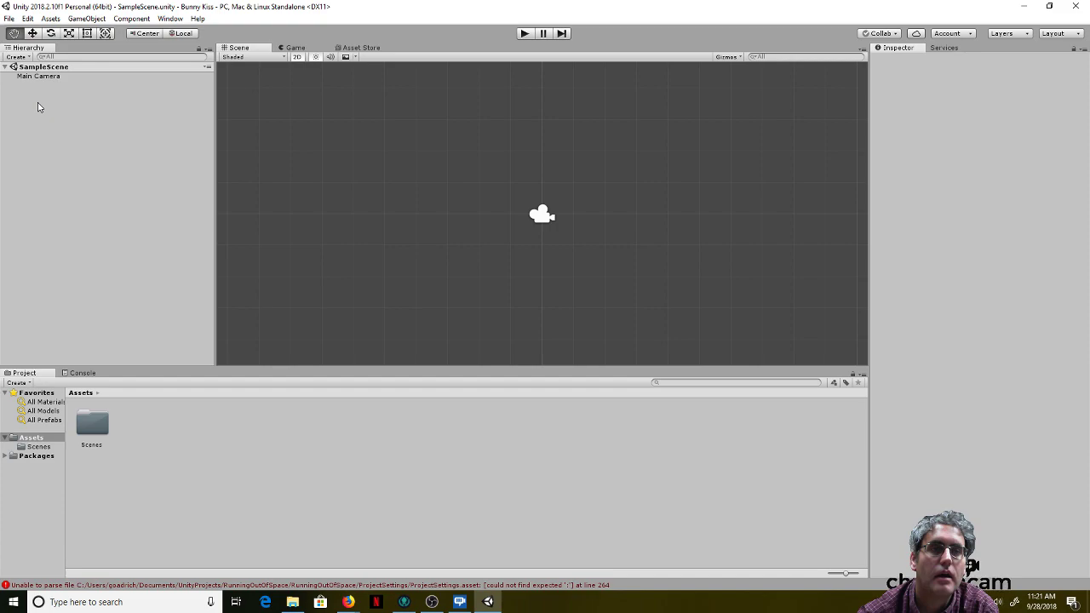
pyautogui.click(86, 19)
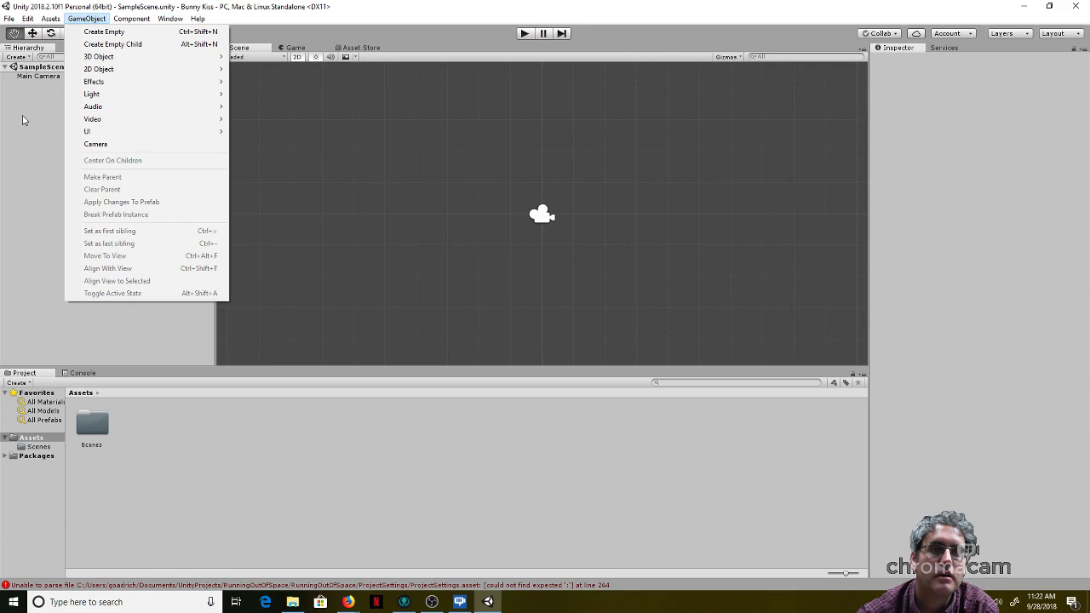
pyautogui.click(107, 31)
# Step: Frame the new empty game object in the scene and compare its components with those of Main Camera
pyautogui.doubleClick(37, 86)
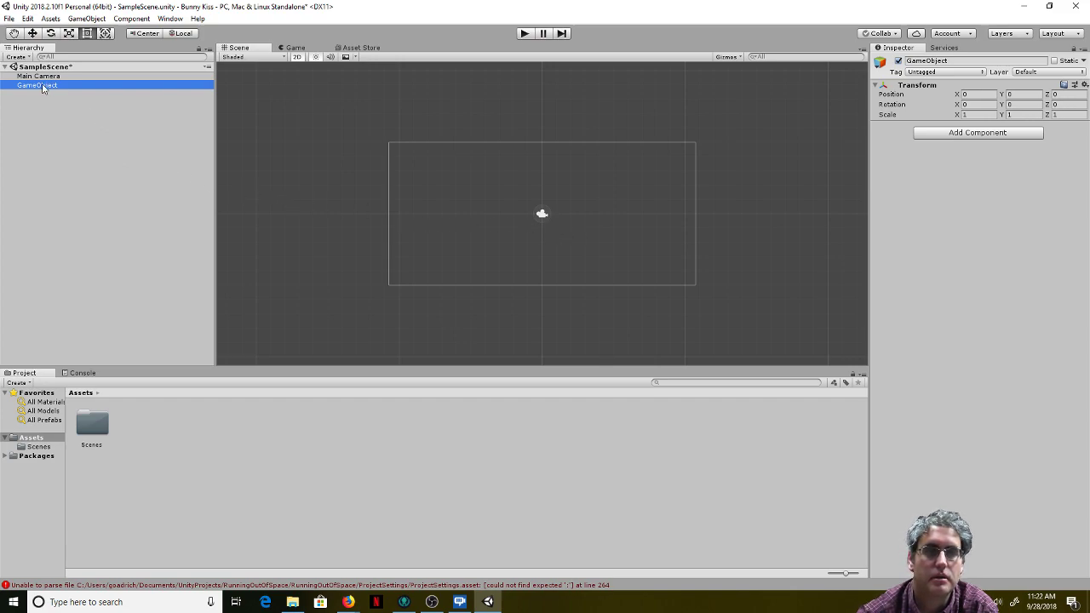
pyautogui.press('Up')
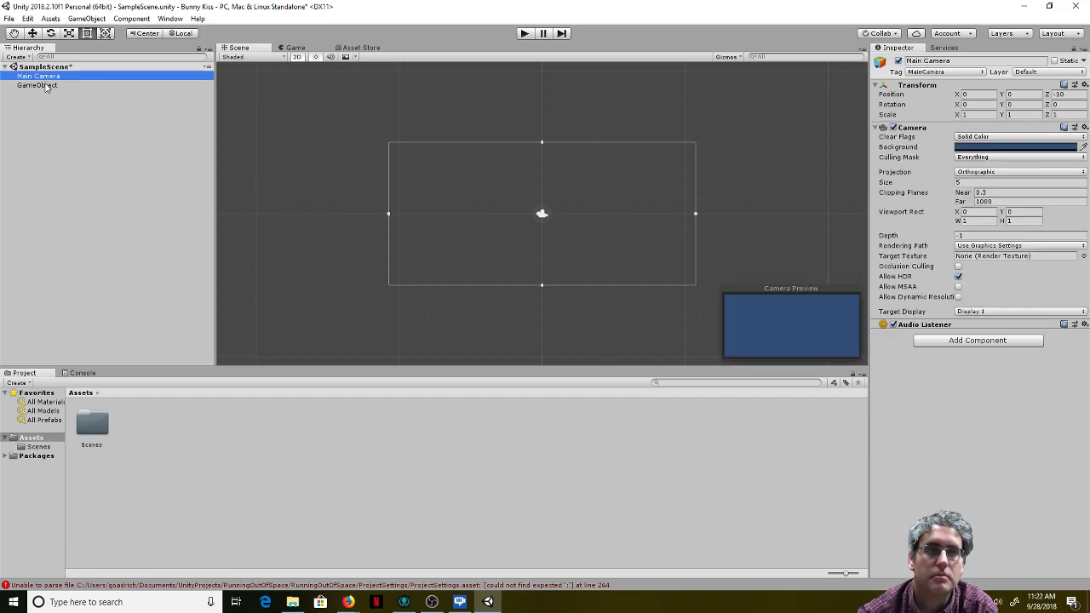
pyautogui.press('Down')
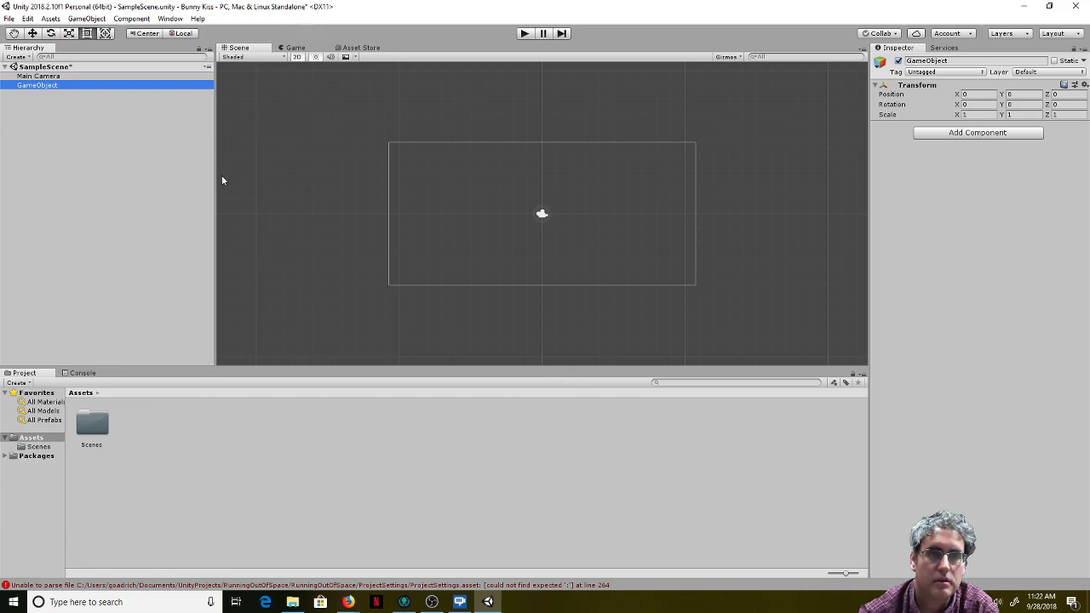
# Step: Narrow the Hierarchy to widen the Scene view, and show the Console's messages
pyautogui.moveTo(214, 181); pyautogui.dragTo(120, 185)
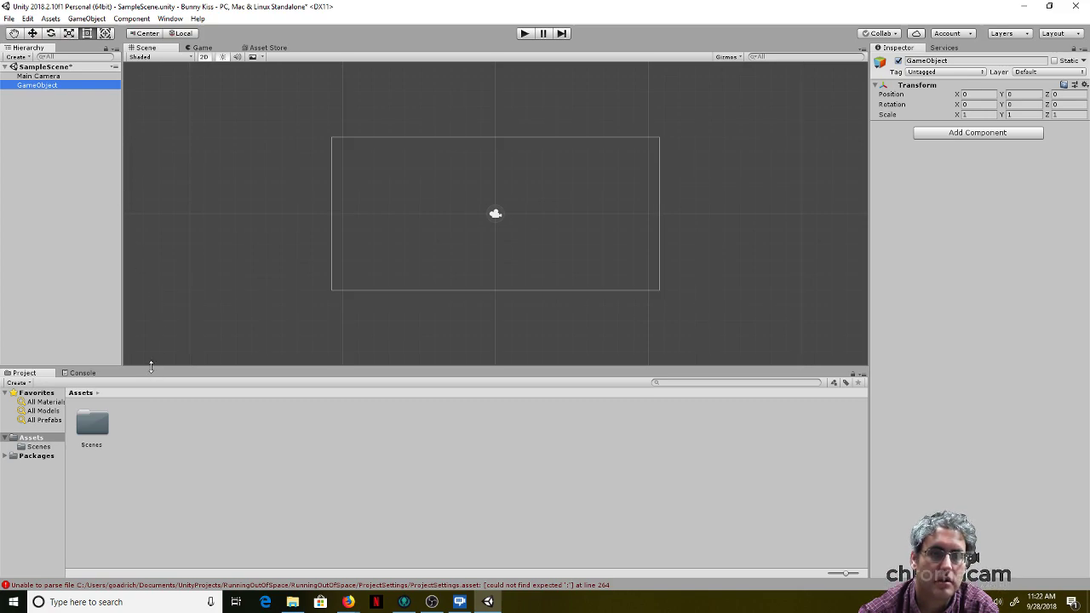
pyautogui.click(83, 373)
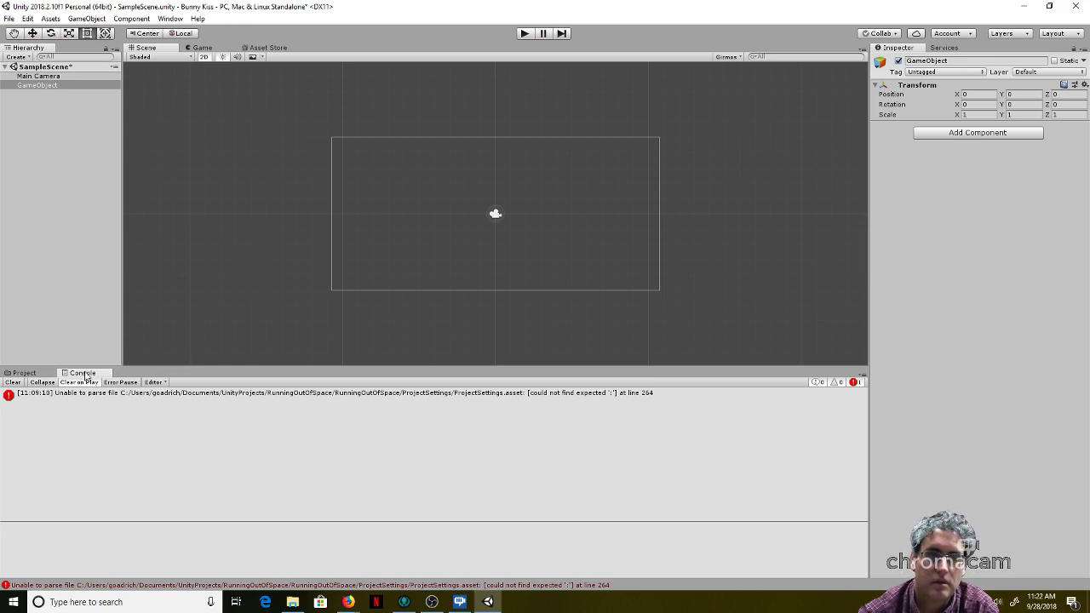
pyautogui.rightClick(86, 376)
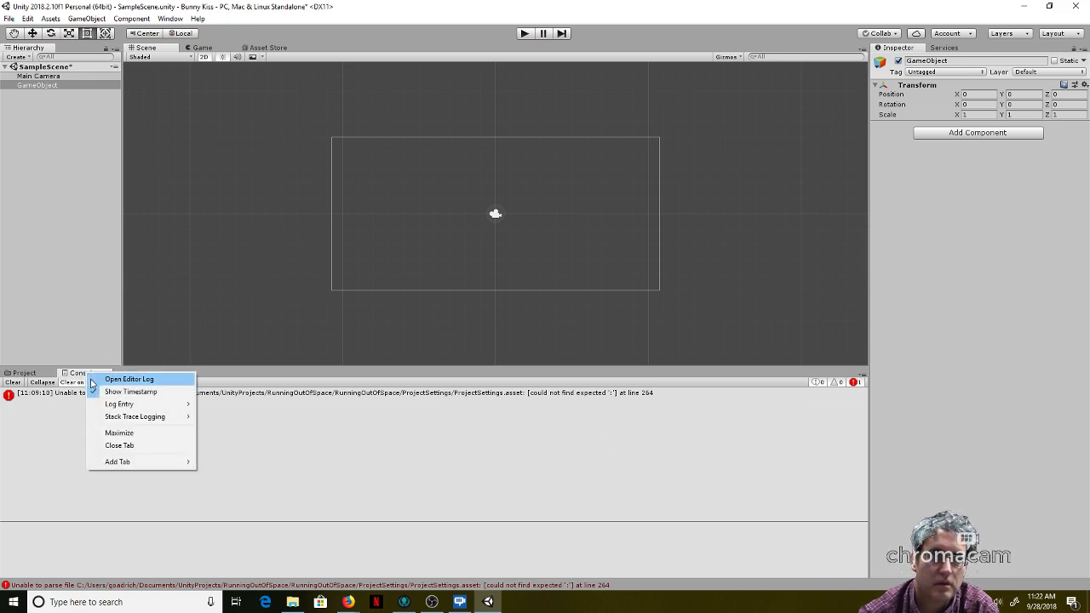
pyautogui.moveTo(107, 465)
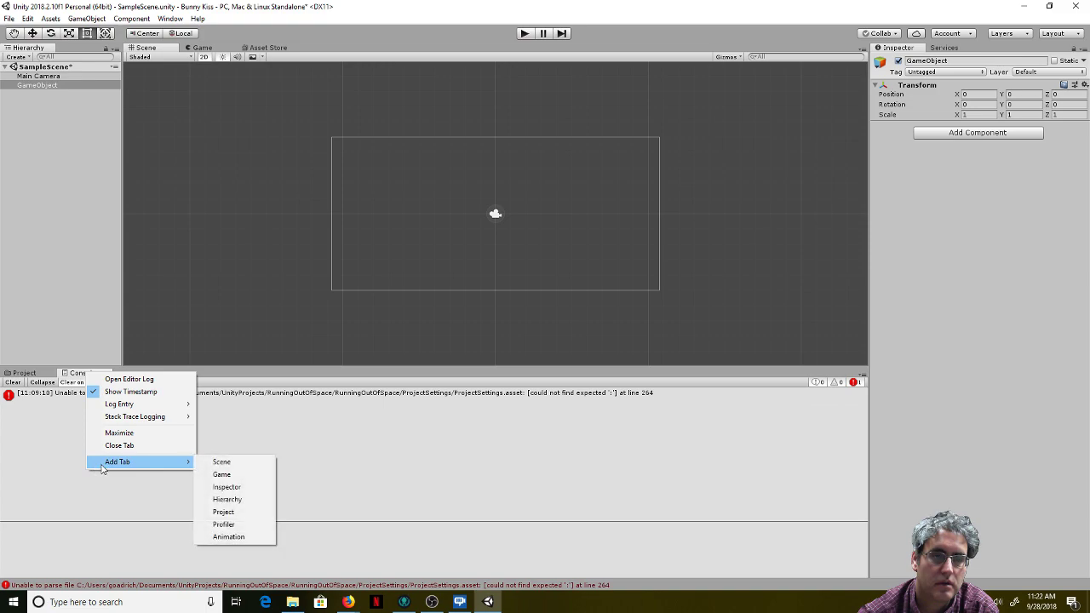
pyautogui.click(271, 437)
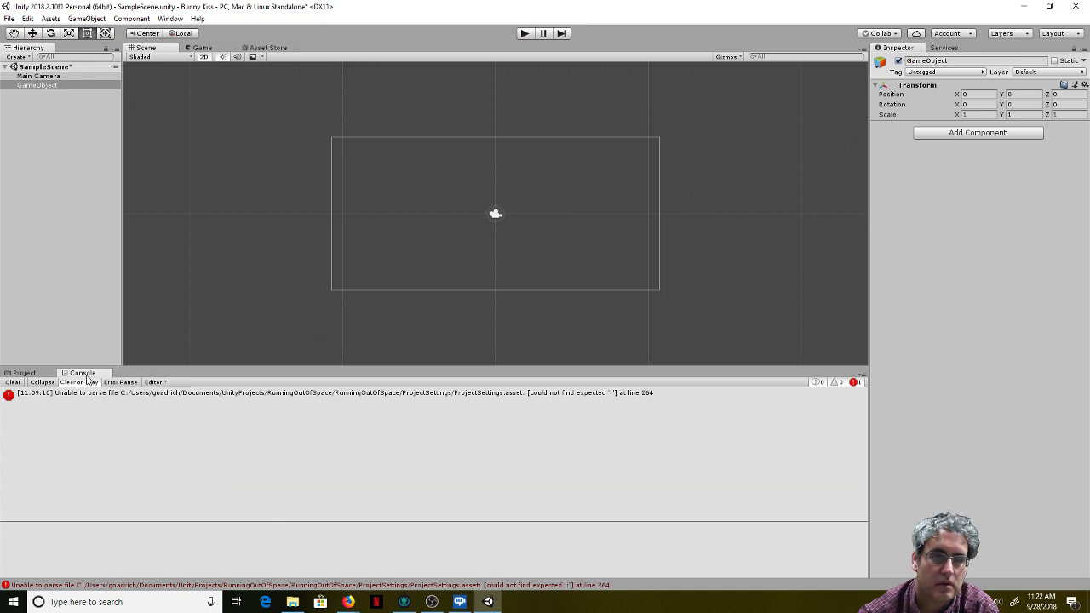
# Step: Dock the Project panel between the Hierarchy and the Scene view, and the Game view beside a narrowed Console
pyautogui.click(23, 374)
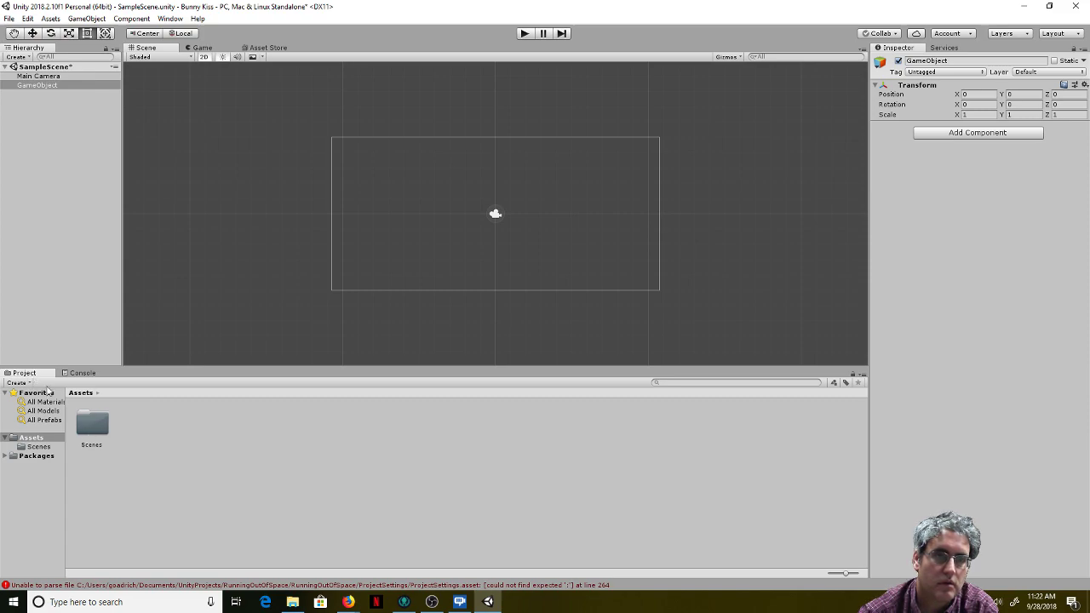
pyautogui.moveTo(32, 375); pyautogui.dragTo(91, 200)
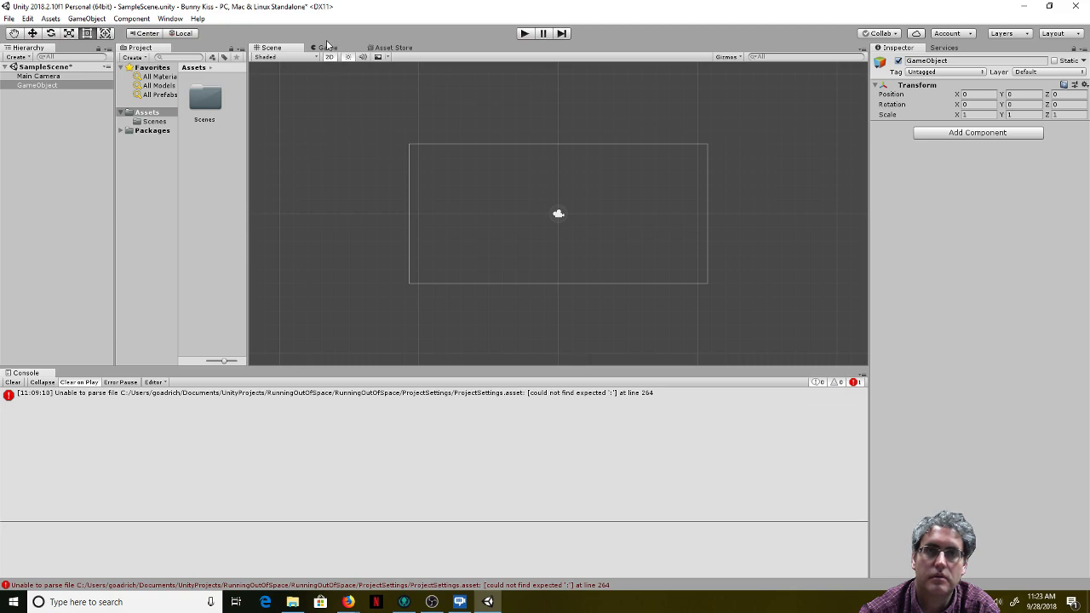
pyautogui.moveTo(328, 48); pyautogui.dragTo(426, 375)
pyautogui.moveTo(807, 393); pyautogui.dragTo(827, 414)
pyautogui.moveTo(581, 440); pyautogui.dragTo(210, 426)
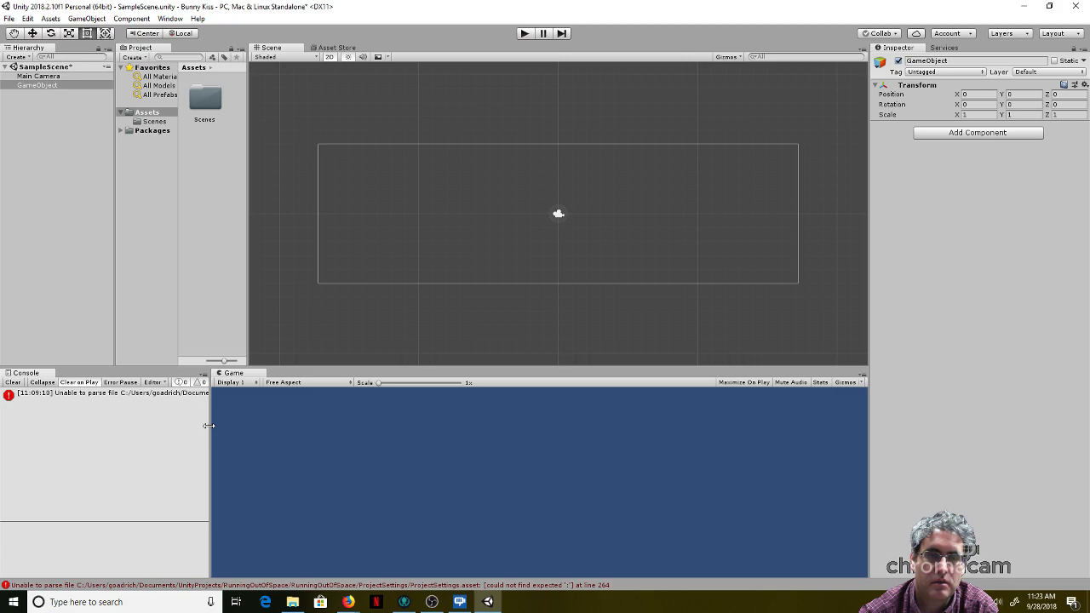
# Step: Set the Game view's aspect ratio to 16:9, and resize the panels for a taller Scene view and a narrower Console
pyautogui.click(237, 383)
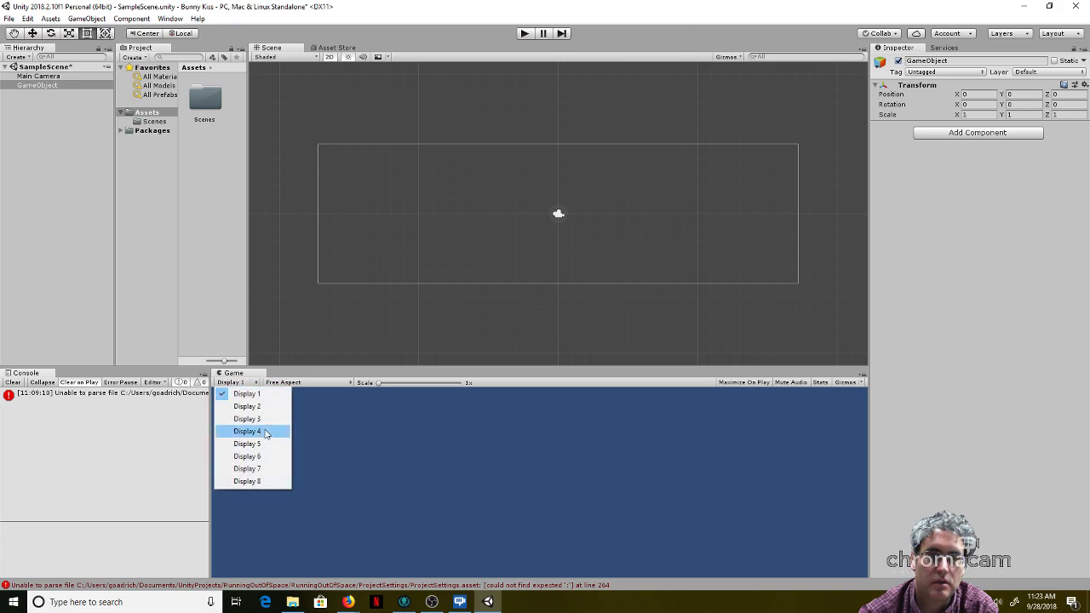
pyautogui.click(287, 384)
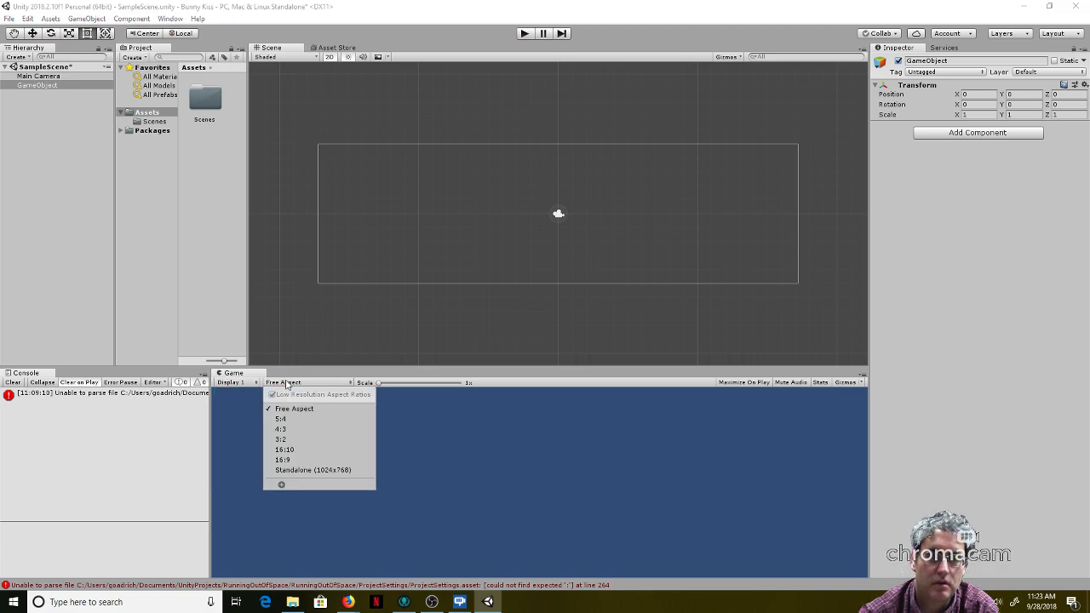
pyautogui.click(282, 419)
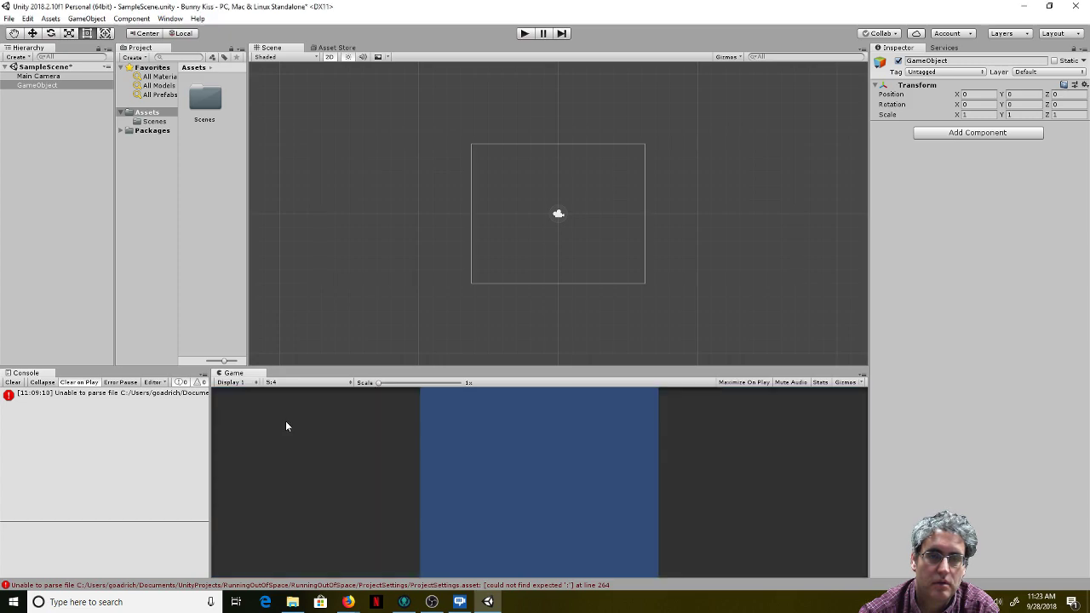
pyautogui.click(307, 383)
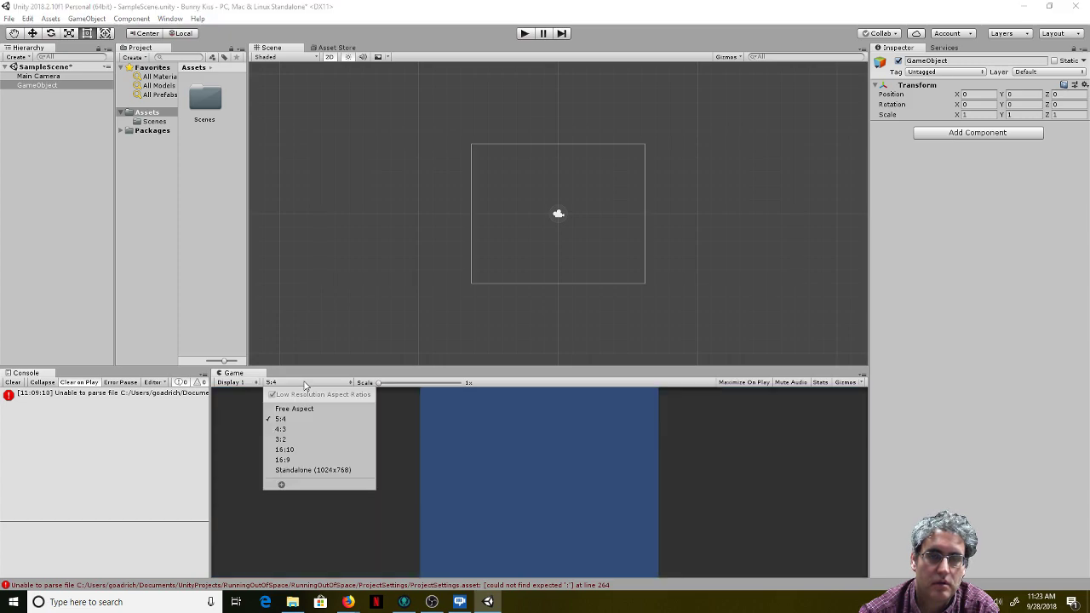
pyautogui.click(297, 461)
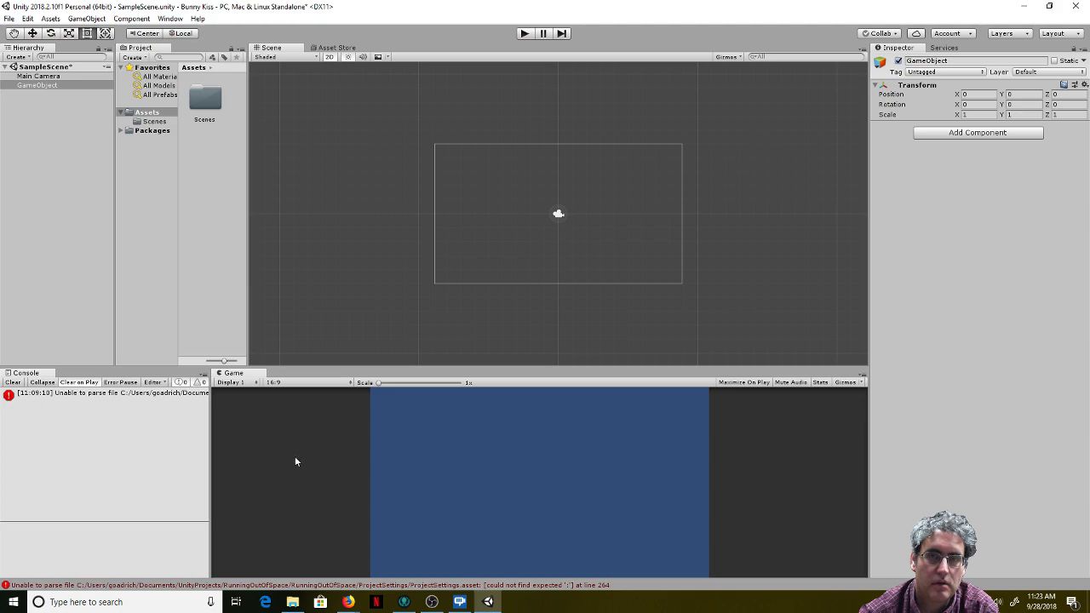
pyautogui.moveTo(296, 365); pyautogui.dragTo(269, 375)
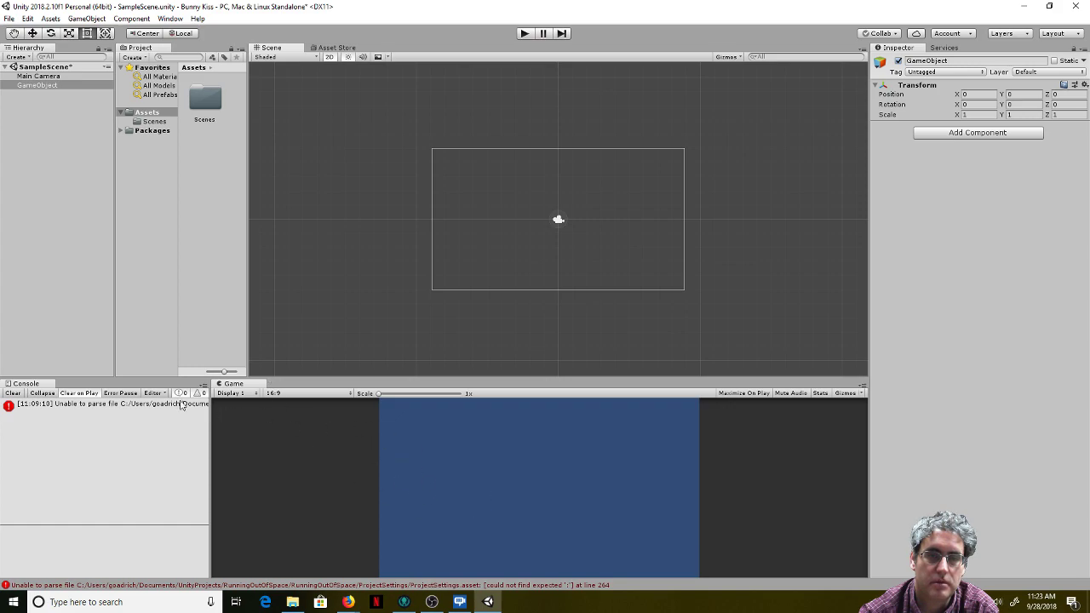
pyautogui.moveTo(208, 451); pyautogui.dragTo(140, 460)
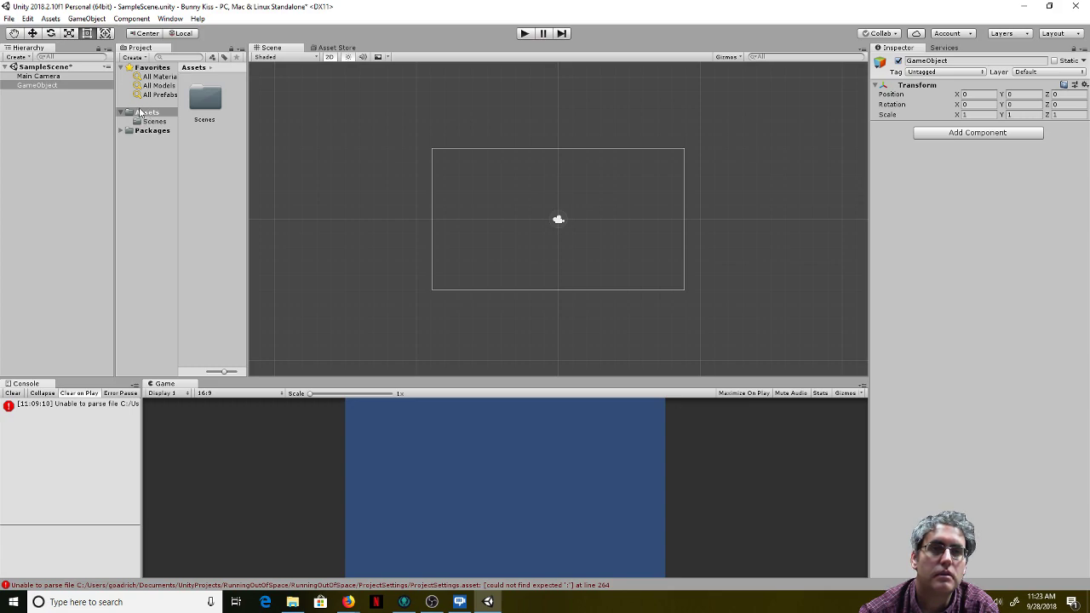
# Step: Switch the Project panel to the one-column layout and expand the Scenes folder, leaving Packages collapsed
pyautogui.rightClick(144, 49)
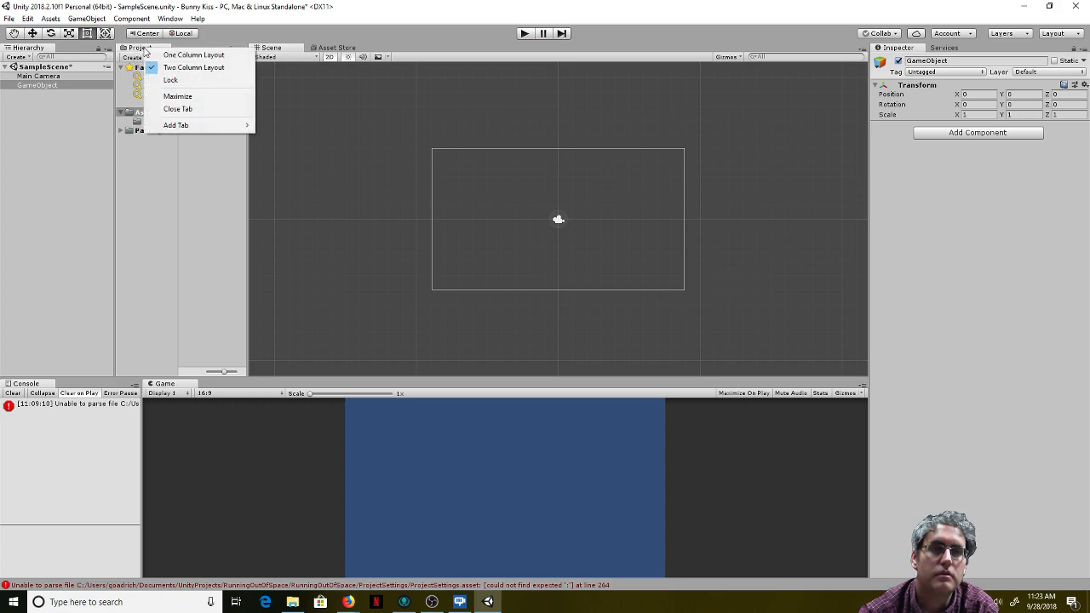
pyautogui.click(189, 55)
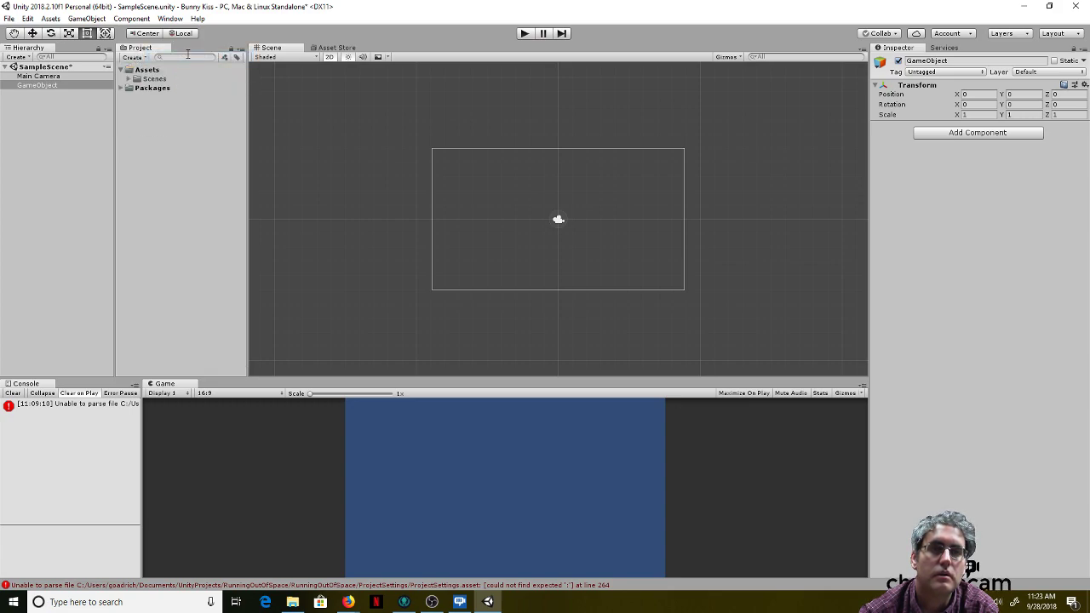
pyautogui.click(128, 78)
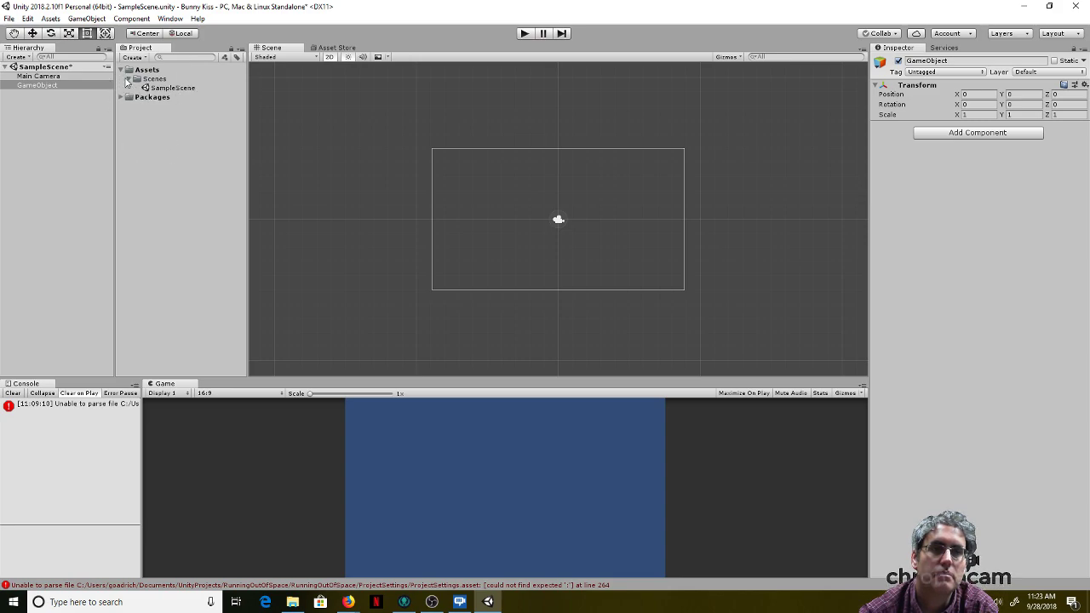
pyautogui.click(122, 98)
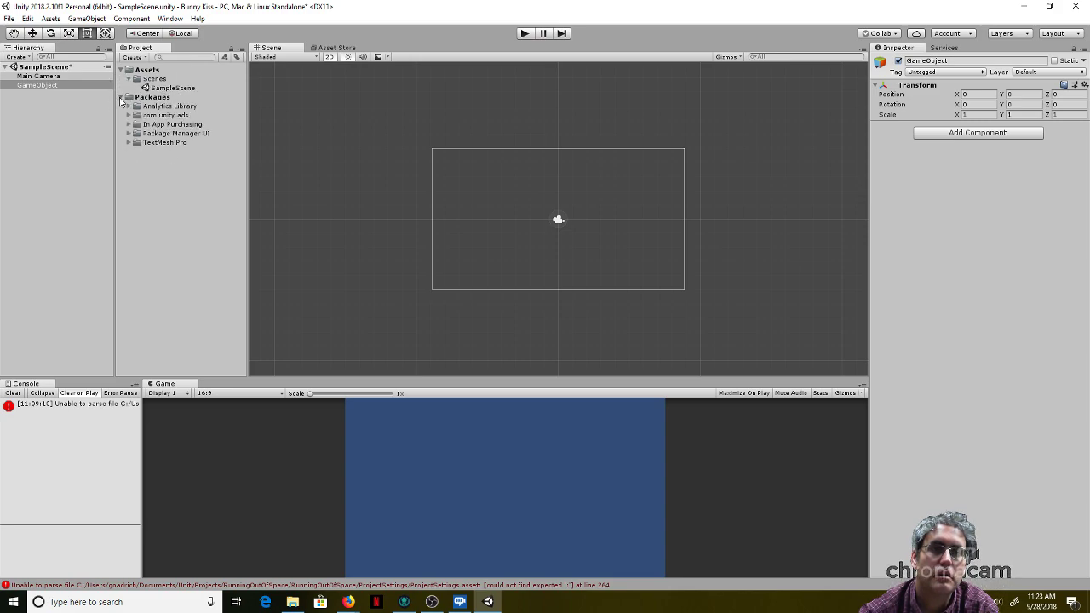
pyautogui.click(121, 98)
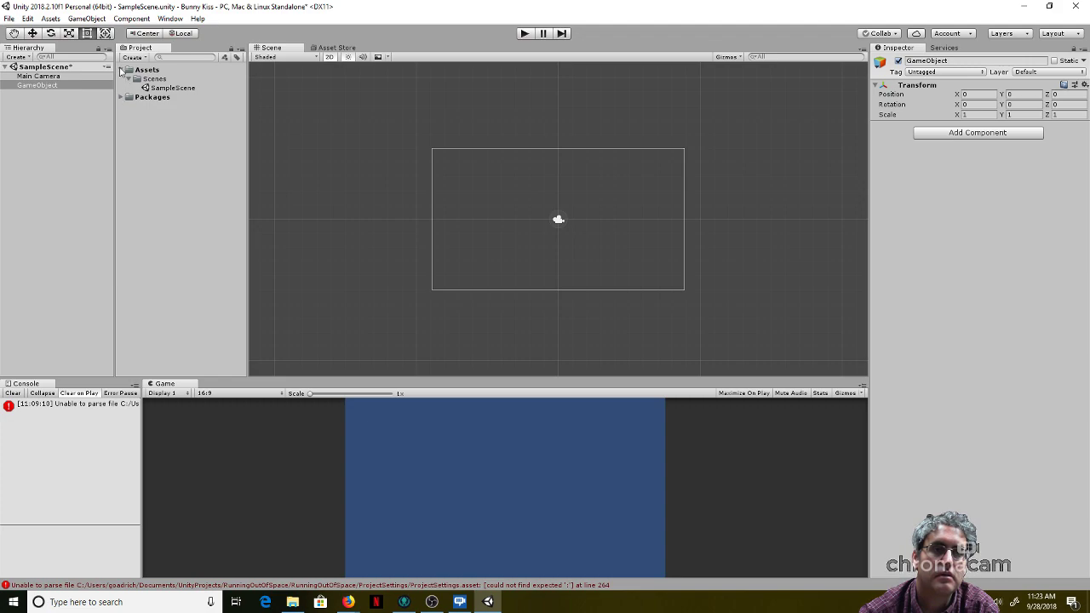
pyautogui.click(122, 70)
pyautogui.click(122, 70)
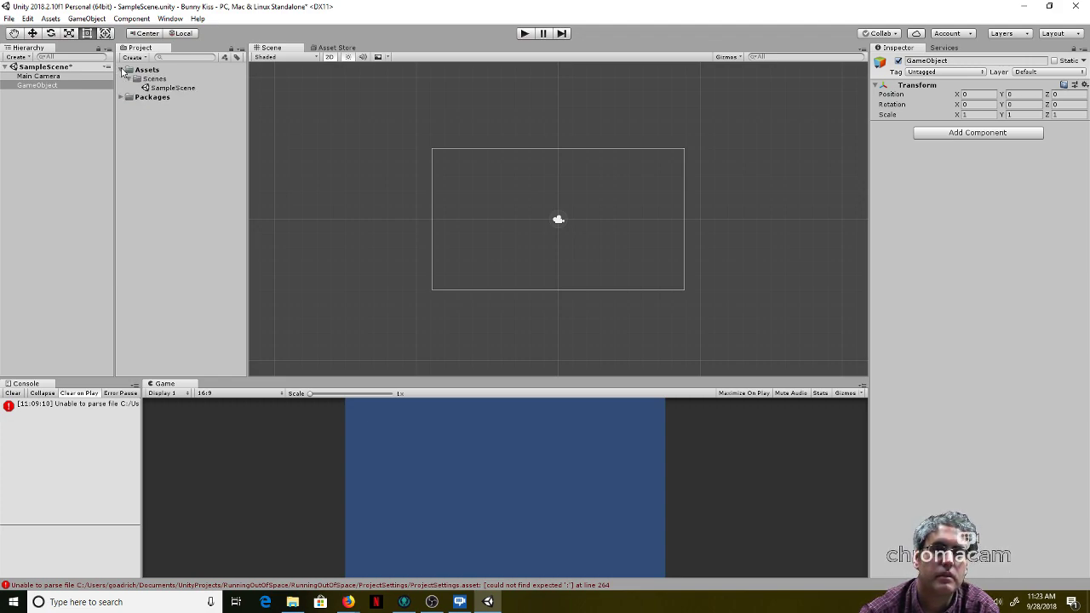
# Step: Create a folder named Scripts inside the project's Assets folder
pyautogui.click(45, 86)
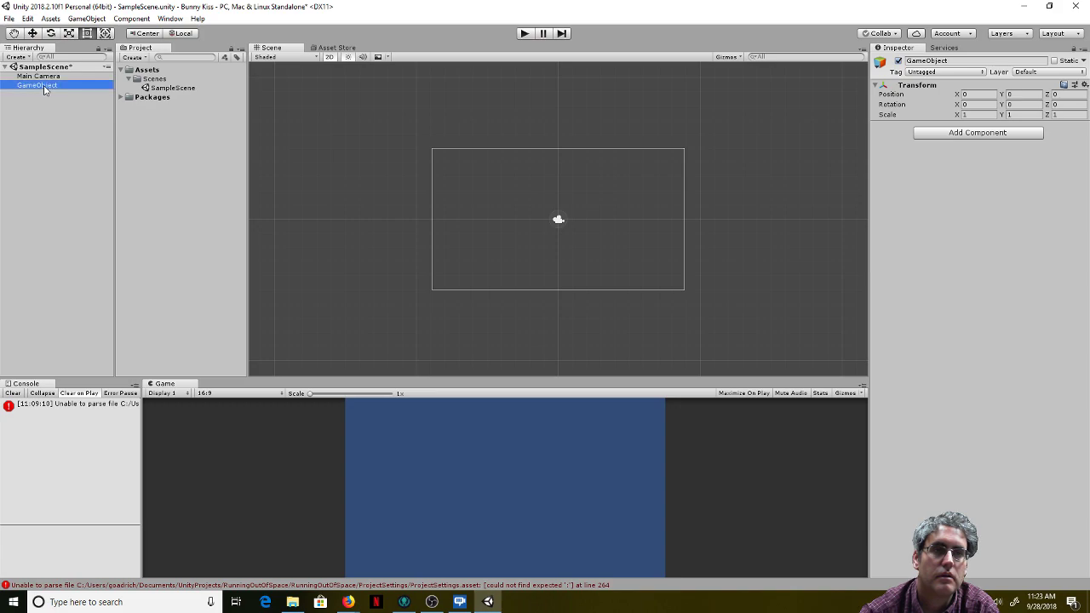
pyautogui.click(144, 71)
pyautogui.click(154, 80)
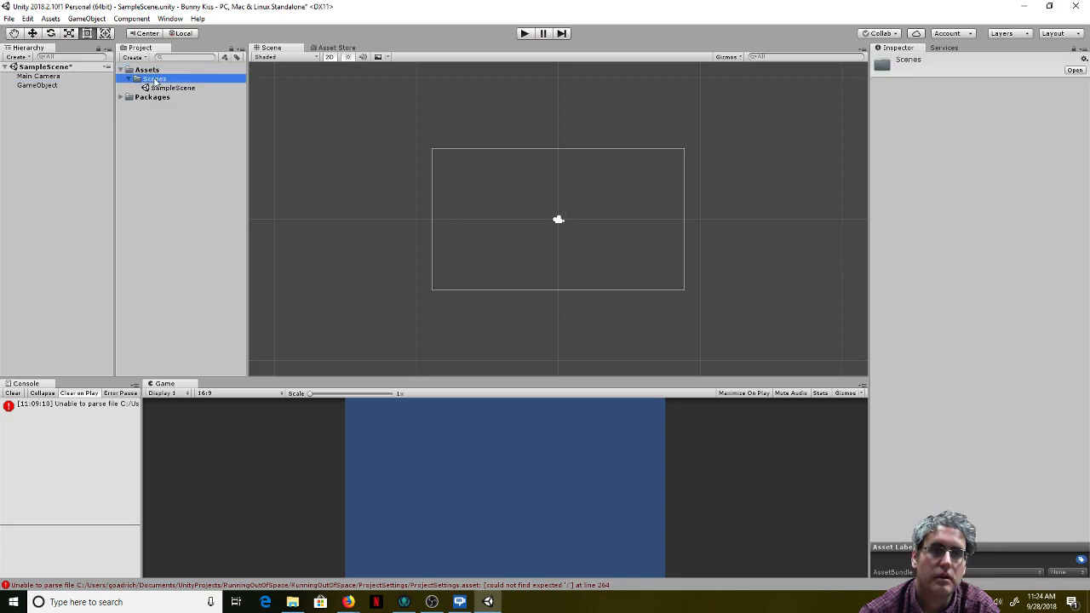
pyautogui.rightClick(154, 71)
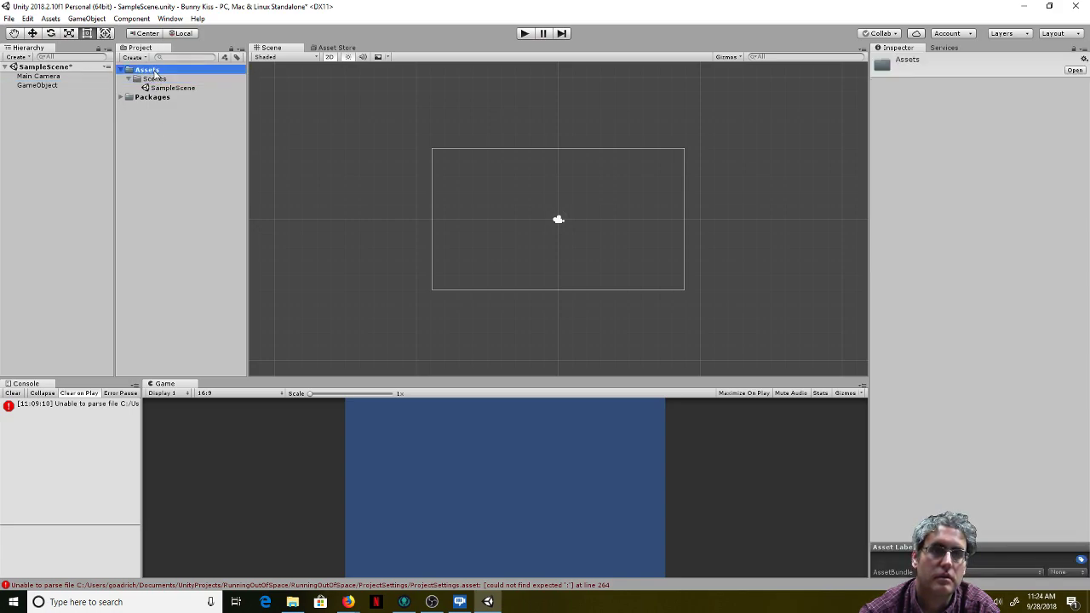
pyautogui.moveTo(194, 82)
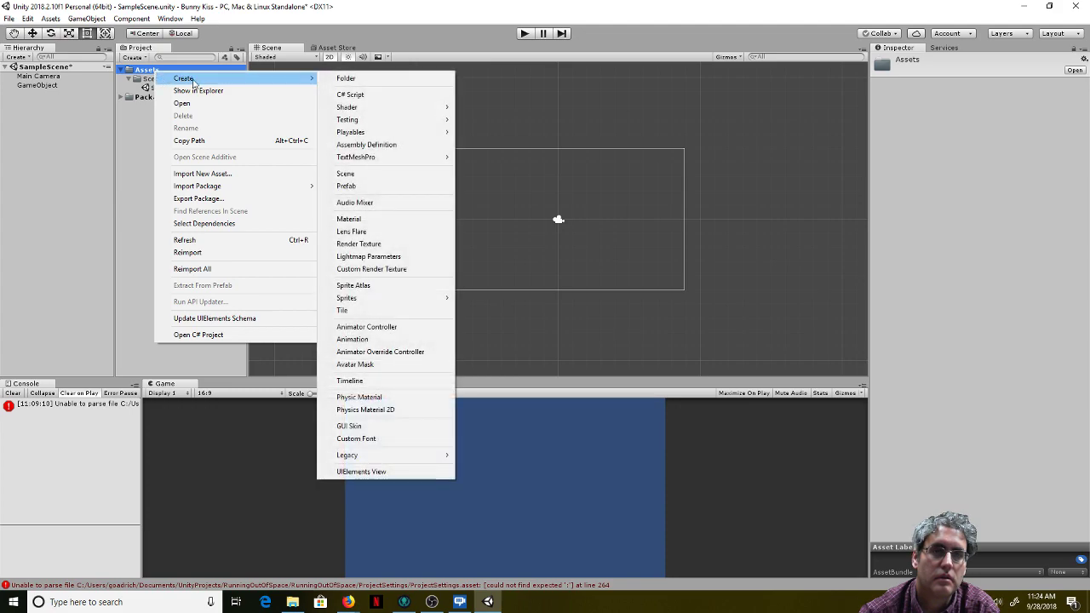
pyautogui.click(346, 79)
pyautogui.write('Scri')
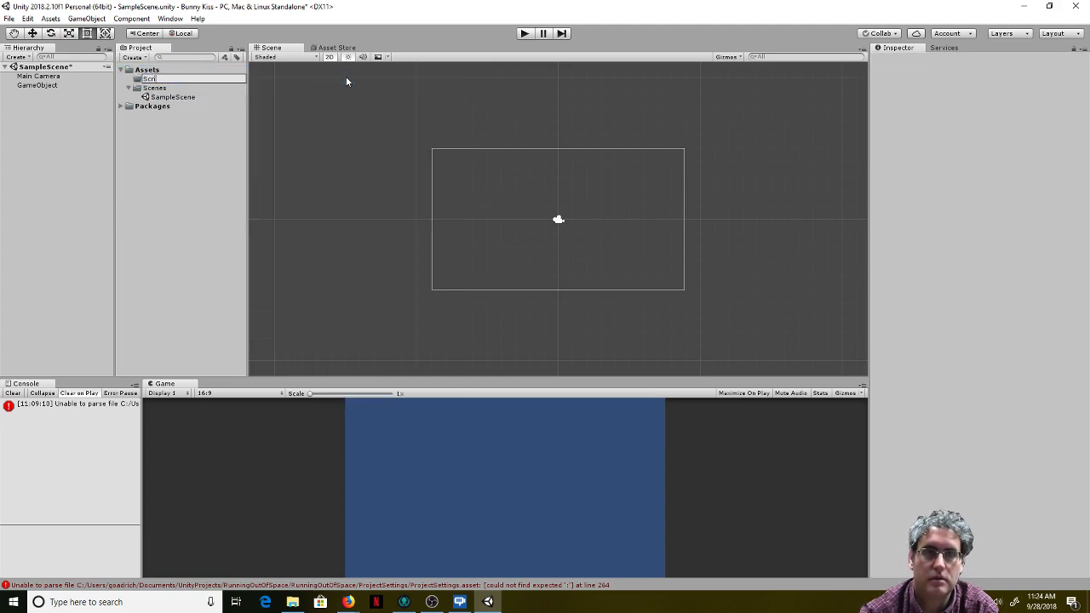
pyautogui.write('pts')
pyautogui.press('Return')
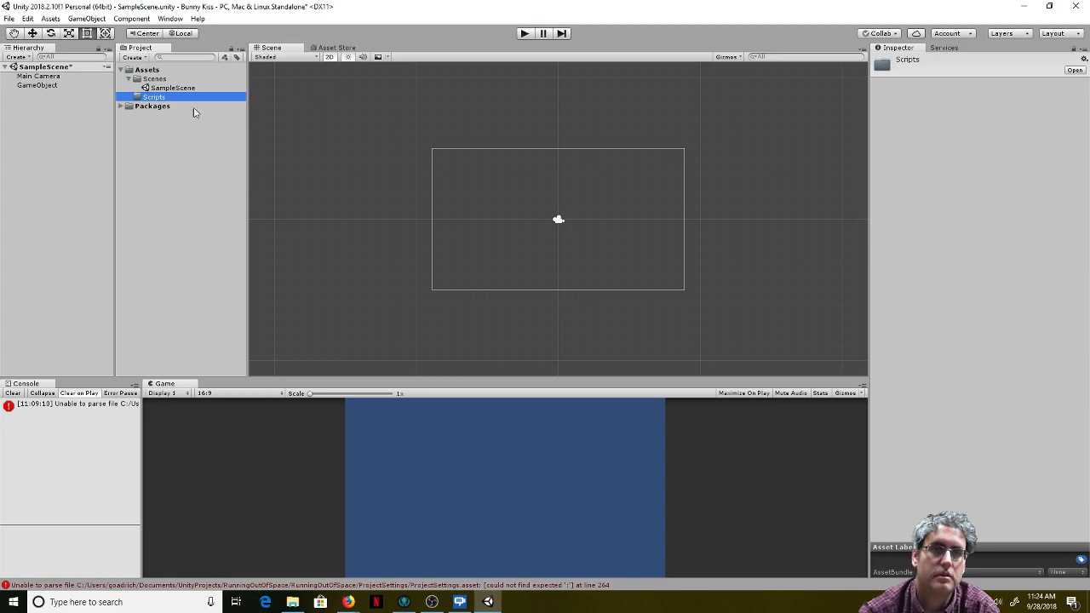
# Step: Create a C# script named GameMaker inside the Scripts folder
pyautogui.rightClick(157, 99)
pyautogui.moveTo(192, 103)
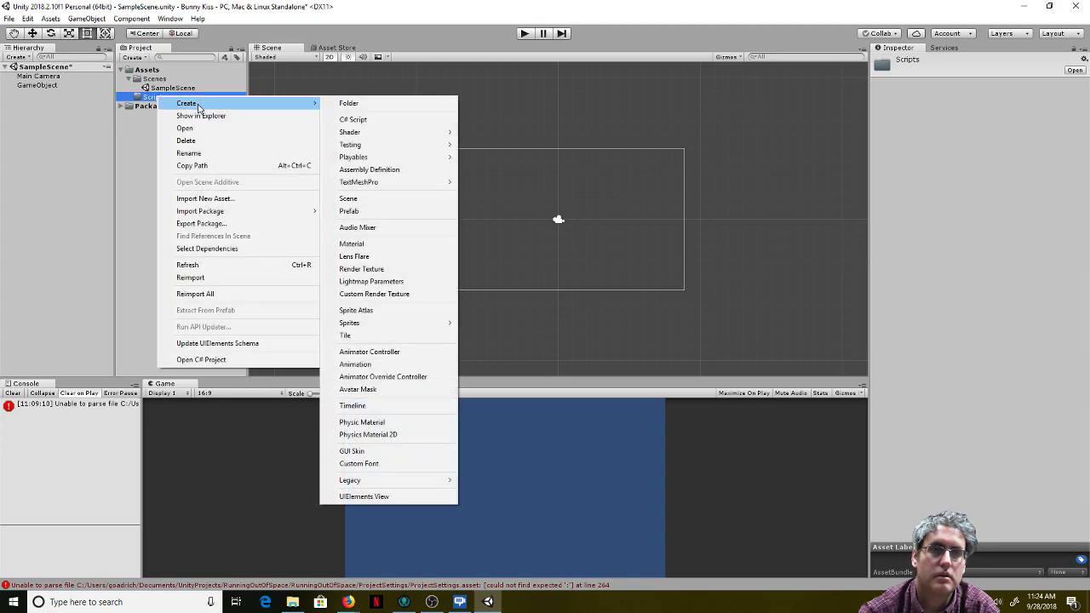
pyautogui.click(353, 120)
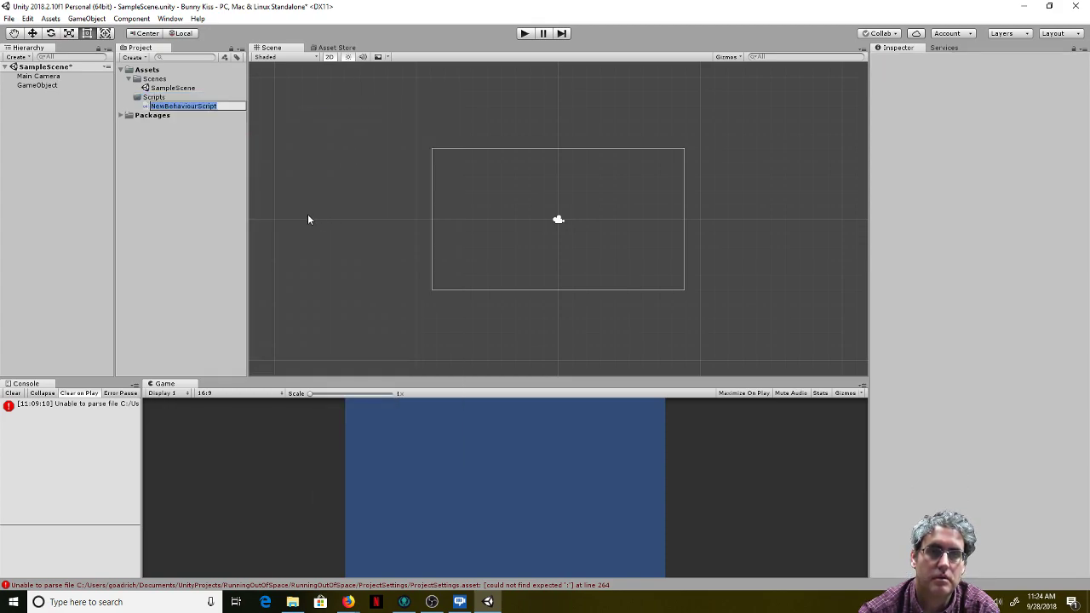
pyautogui.write('GameMaker')
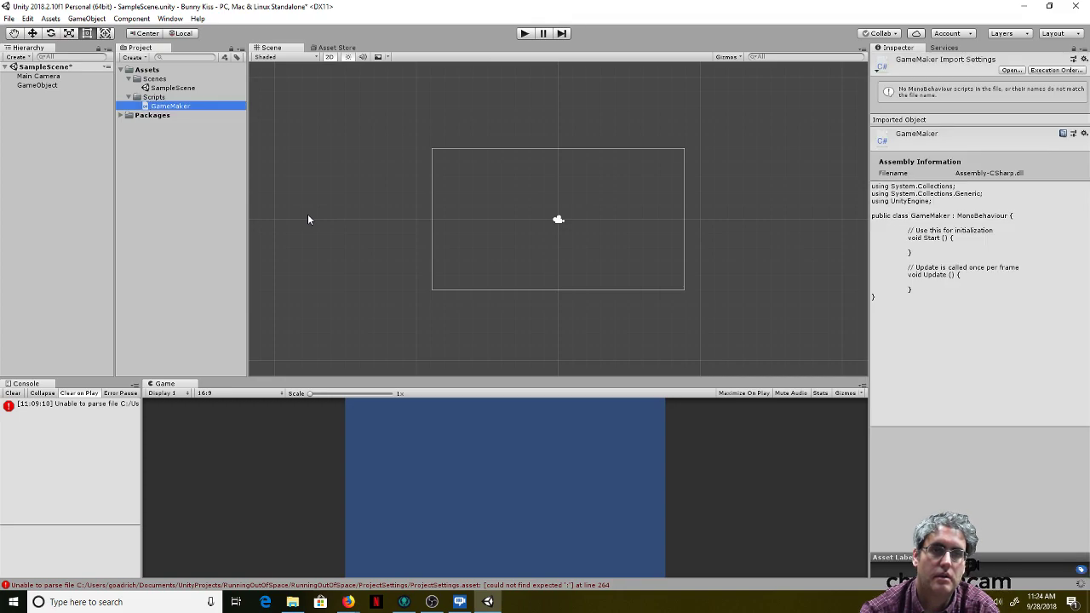
# Step: Rename the empty game object in SampleScene as Challenge
pyautogui.click(38, 86)
pyautogui.rightClick(37, 86)
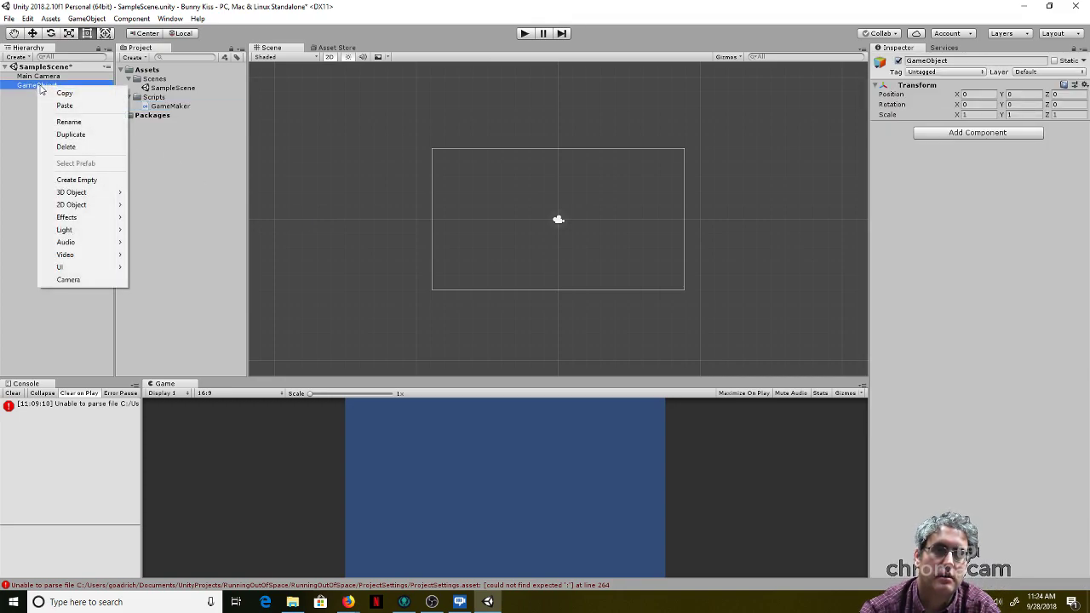
pyautogui.click(70, 119)
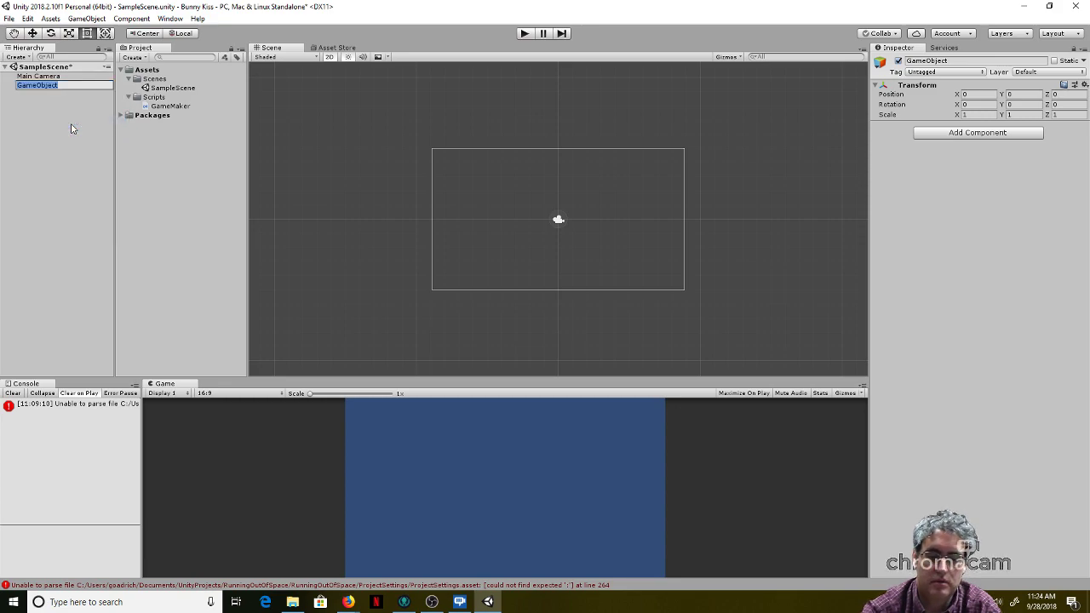
pyautogui.write('Gam')
pyautogui.press('BackSpace')
pyautogui.press('BackSpace')
pyautogui.write('Challenge')
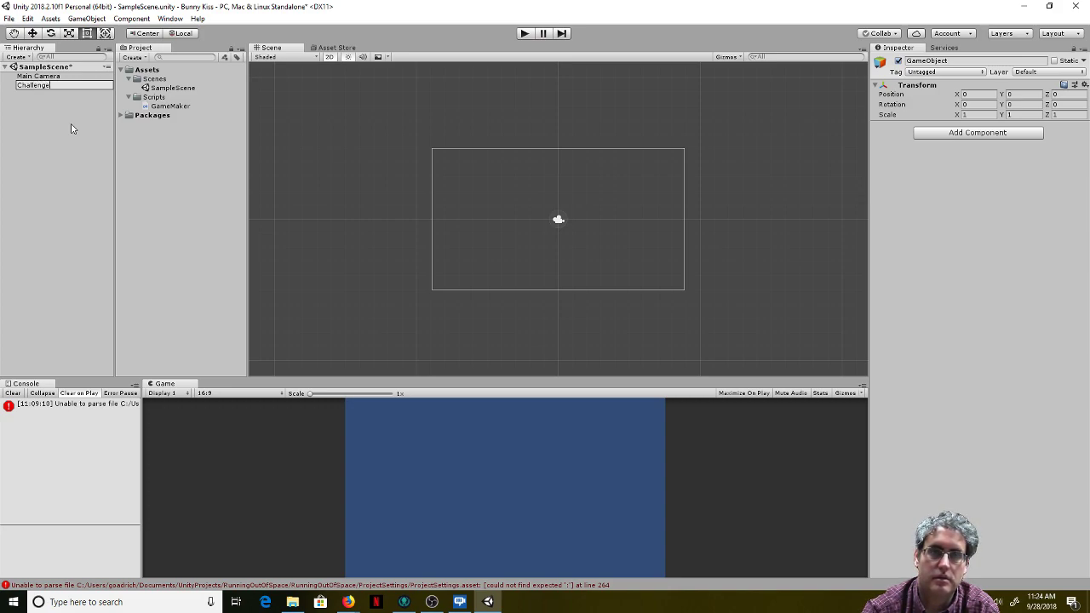
pyautogui.press('Return')
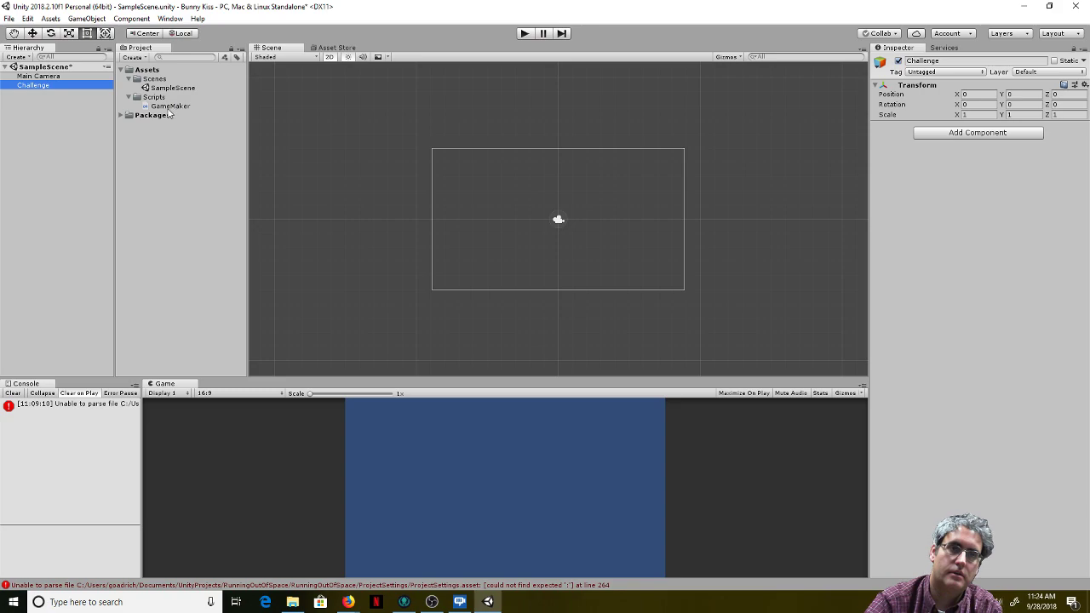
# Step: Open the GameMaker script in Visual Studio and allow Visual Studio through the firewall on private networks as well as public ones
pyautogui.doubleClick(170, 107)
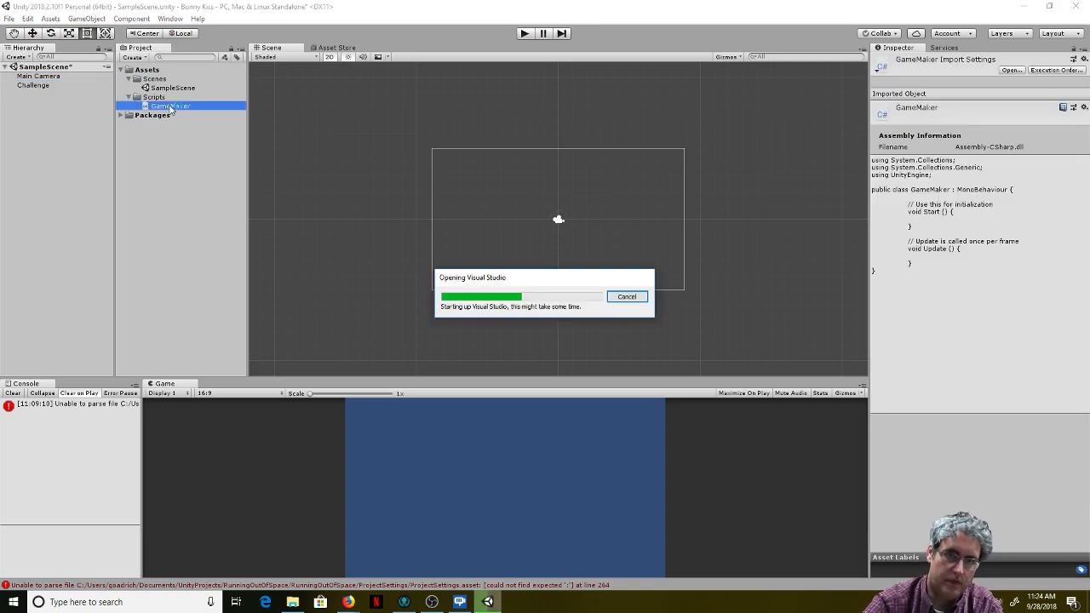
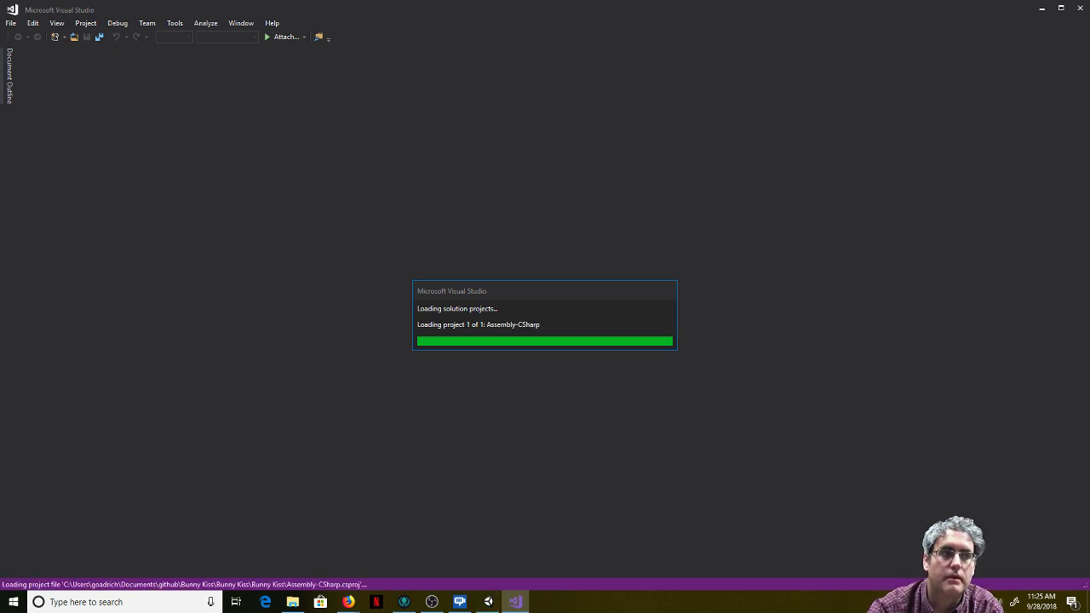
pyautogui.hotkey('alt', 'Tab')
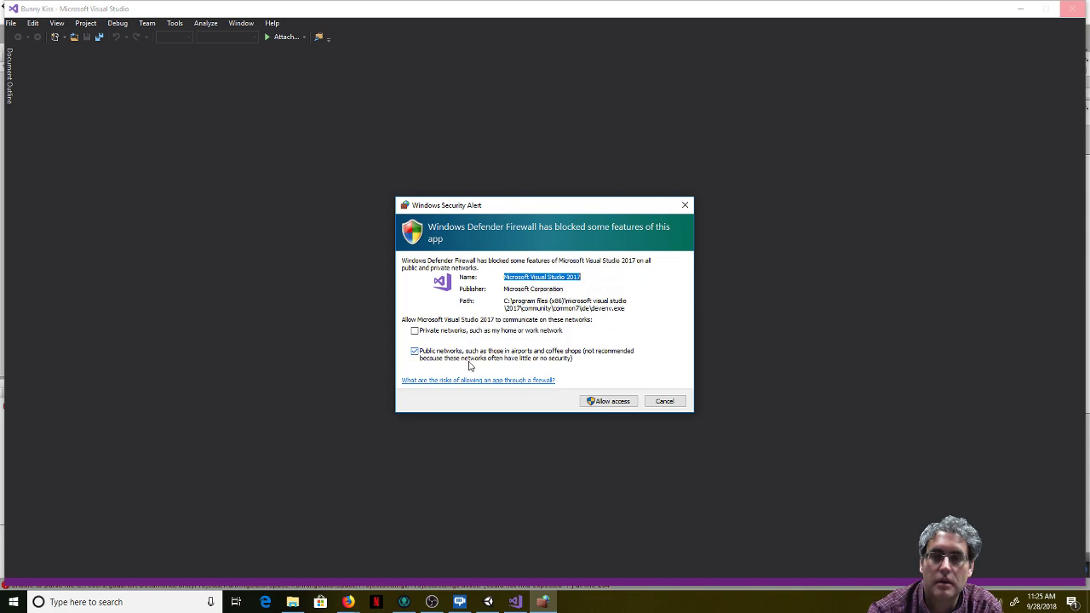
pyautogui.click(423, 332)
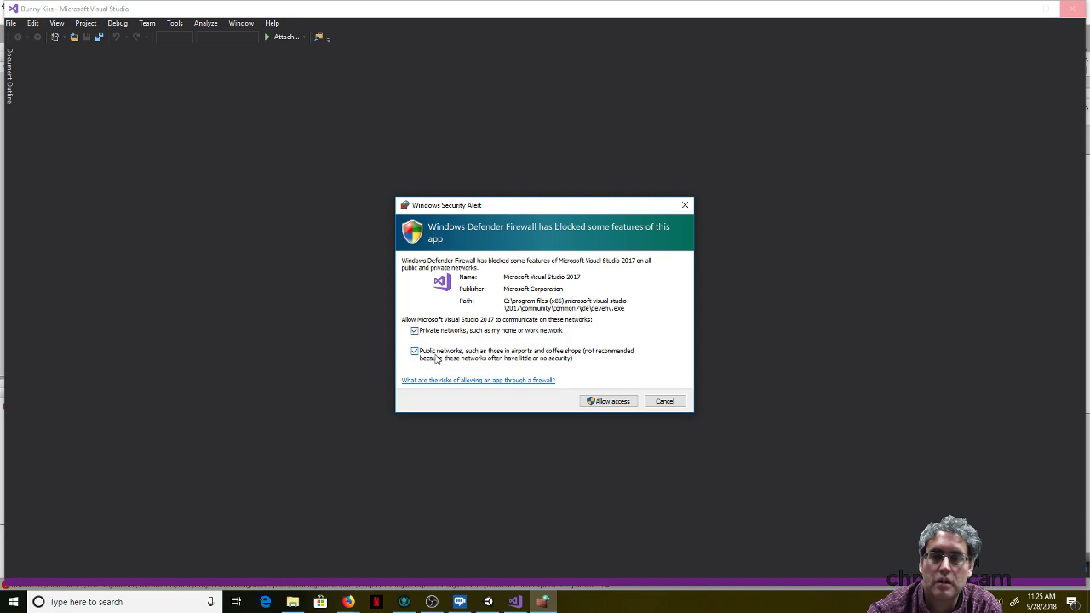
pyautogui.click(606, 401)
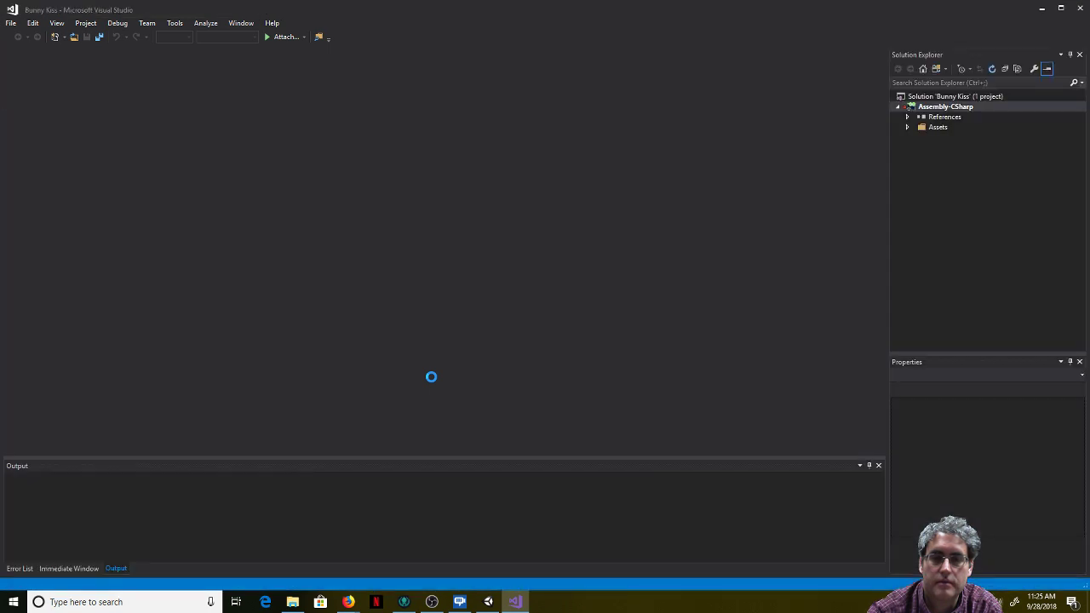
# Step: Switch to GitKraken and stage only Diagrams/sample-board.ai from the work-in-progress changes on master
pyautogui.hotkey('alt', 'Tab')
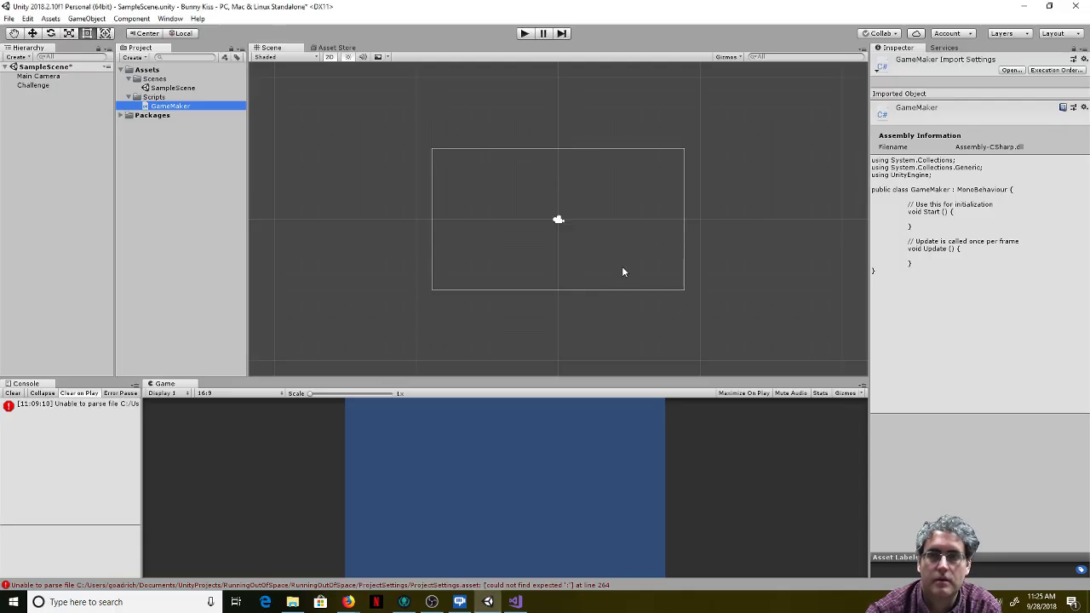
pyautogui.hotkey('alt', 'Tab')
pyautogui.click(765, 245)
pyautogui.click(569, 132)
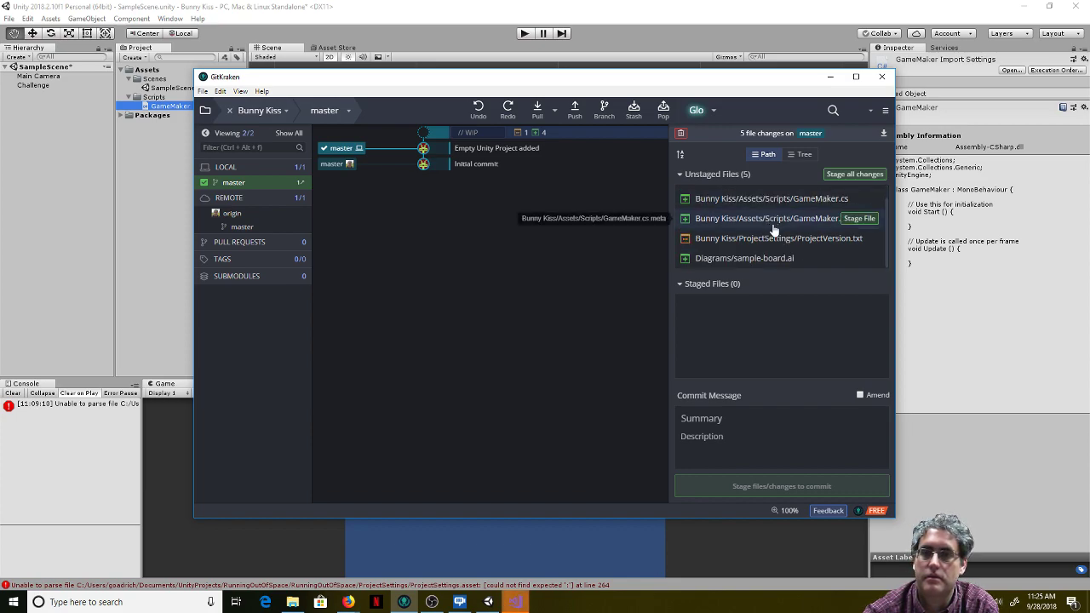
pyautogui.scroll(-1, 750, 226)
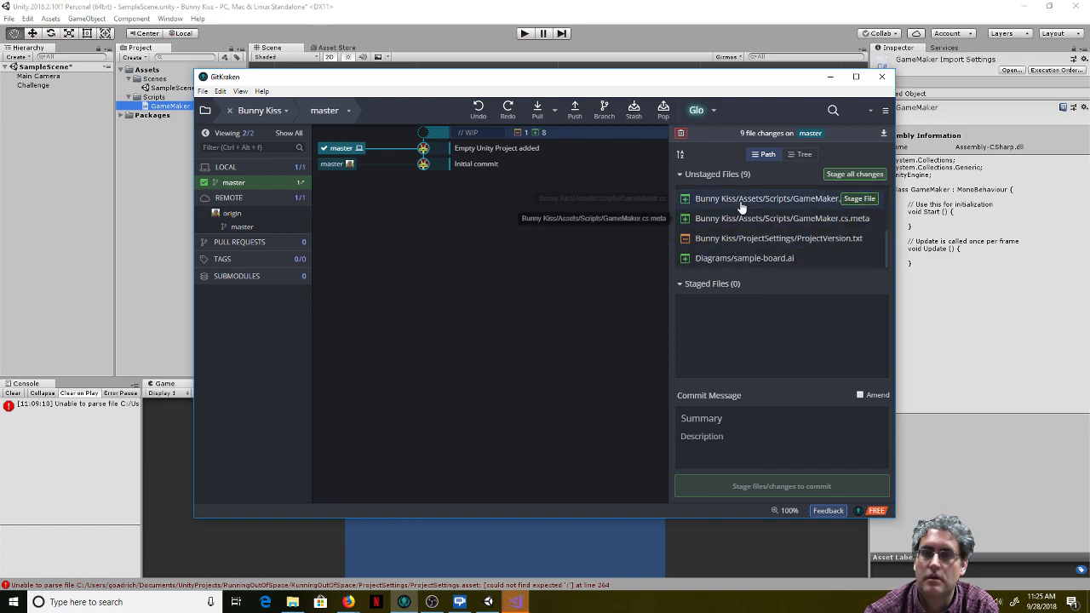
pyautogui.scroll(5, 773, 247)
pyautogui.scroll(-5, 772, 247)
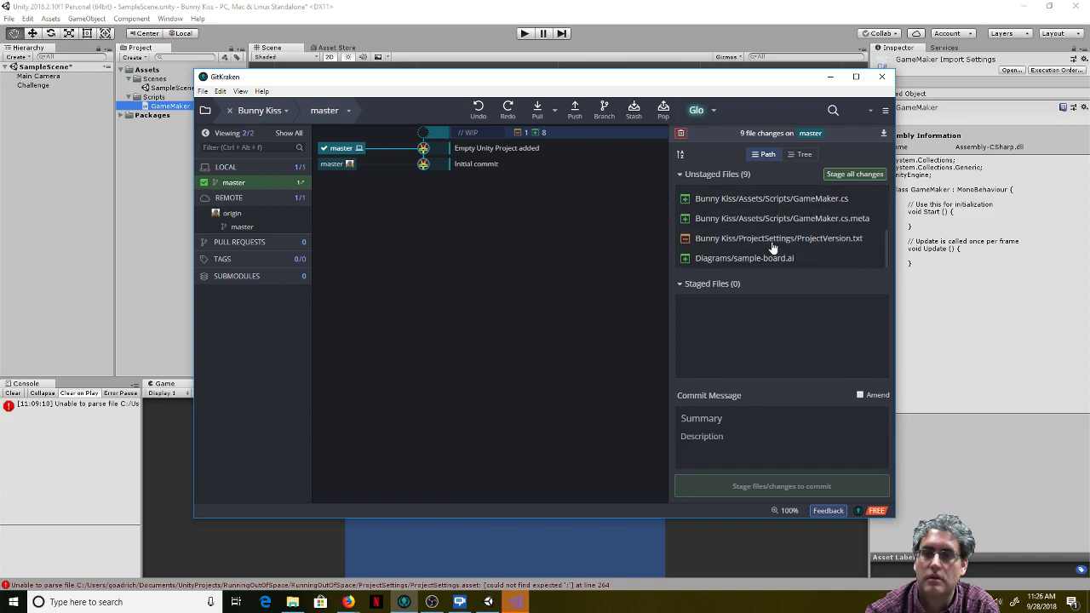
pyautogui.click(771, 258)
pyautogui.click(856, 258)
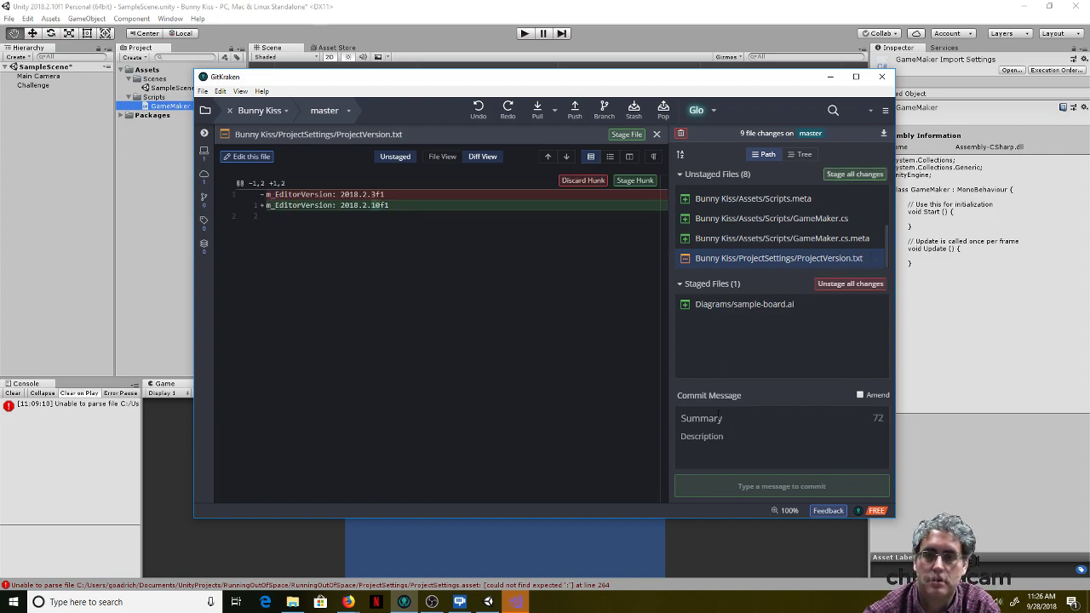
# Step: Commit the staged diagram file with the summary "Starting to draw in illustrator"
pyautogui.write('S')
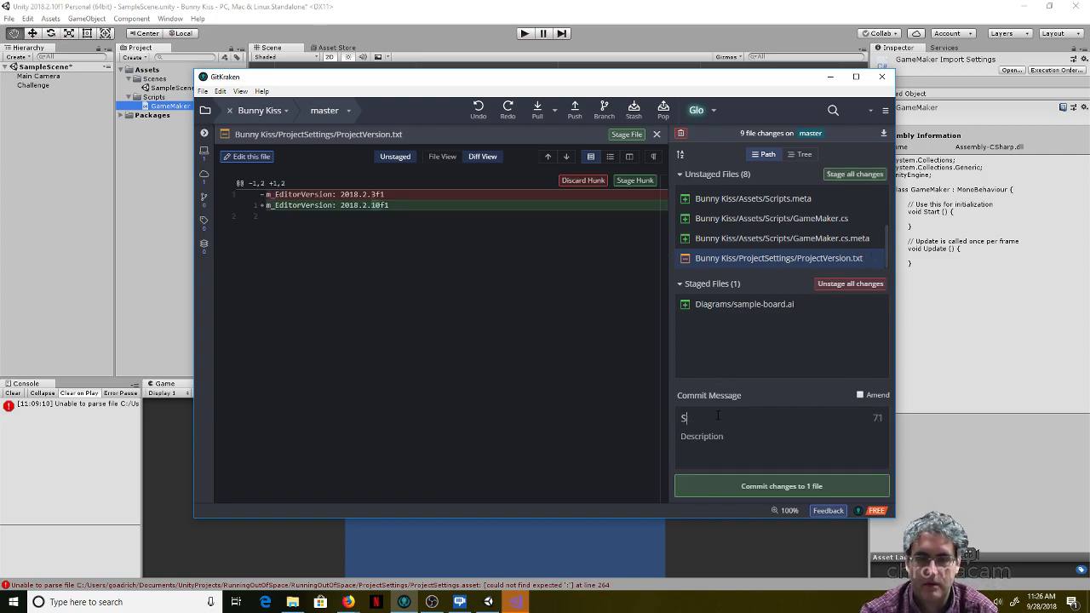
pyautogui.write('tartigngt')
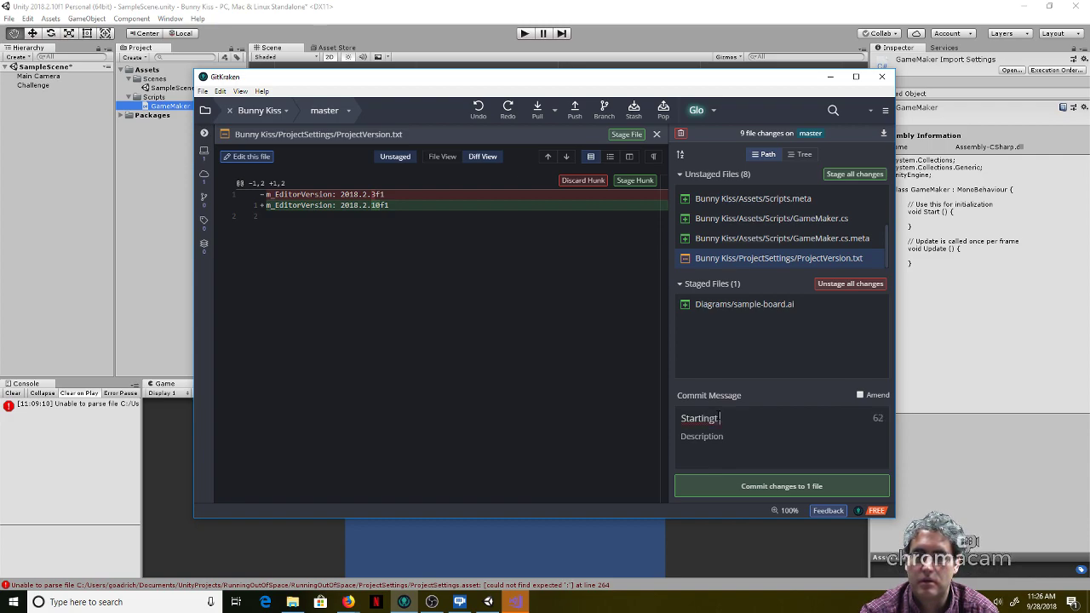
pyautogui.write('o draw i')
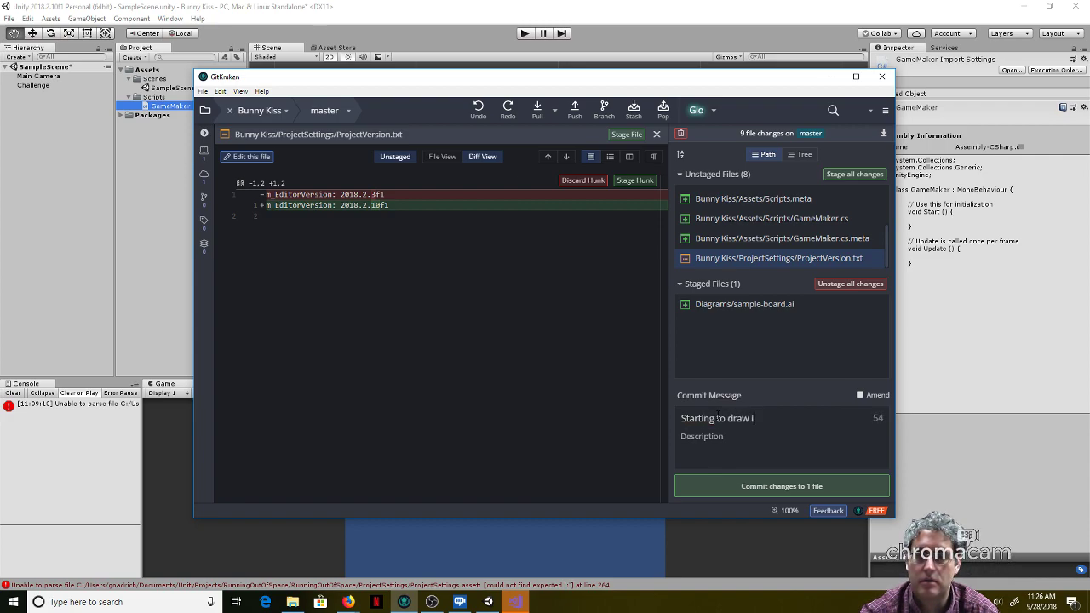
pyautogui.write('n illustrator')
pyautogui.press('Tab')
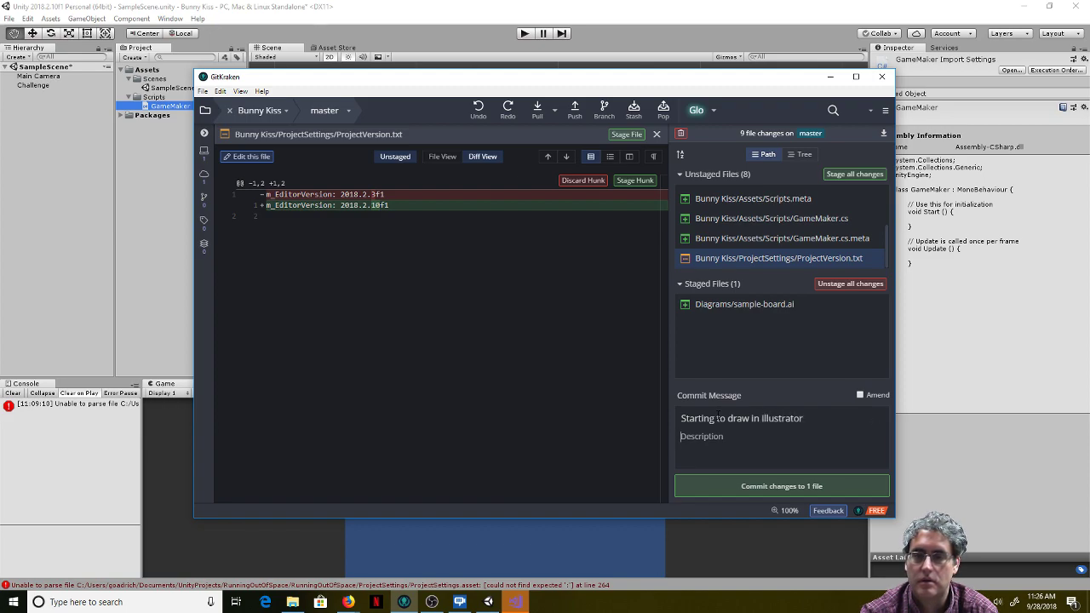
pyautogui.click(749, 487)
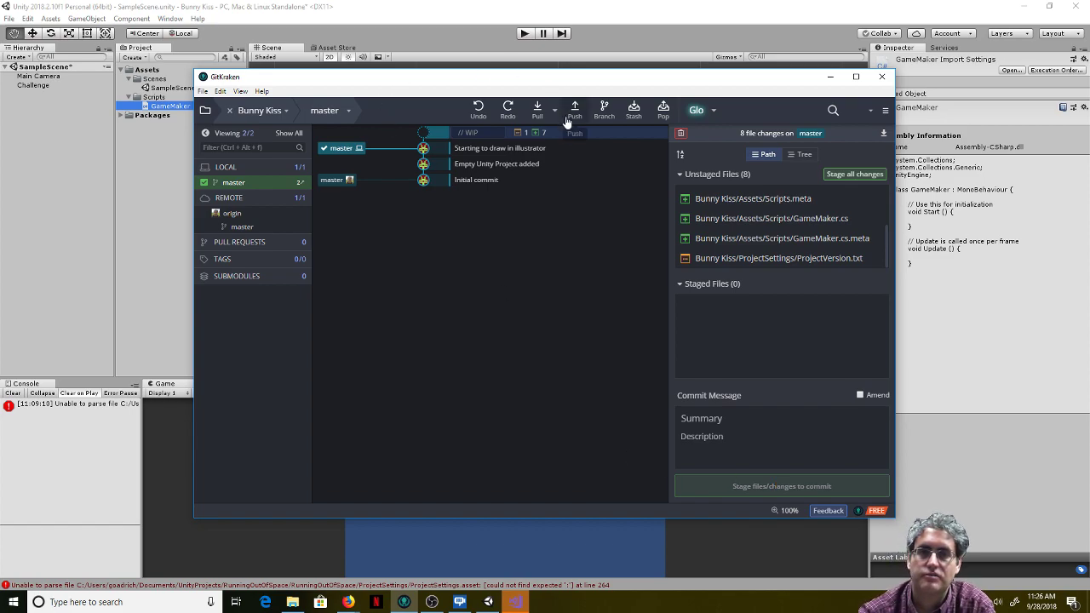
# Step: Try to stage all remaining unstaged changes together
pyautogui.click(854, 174)
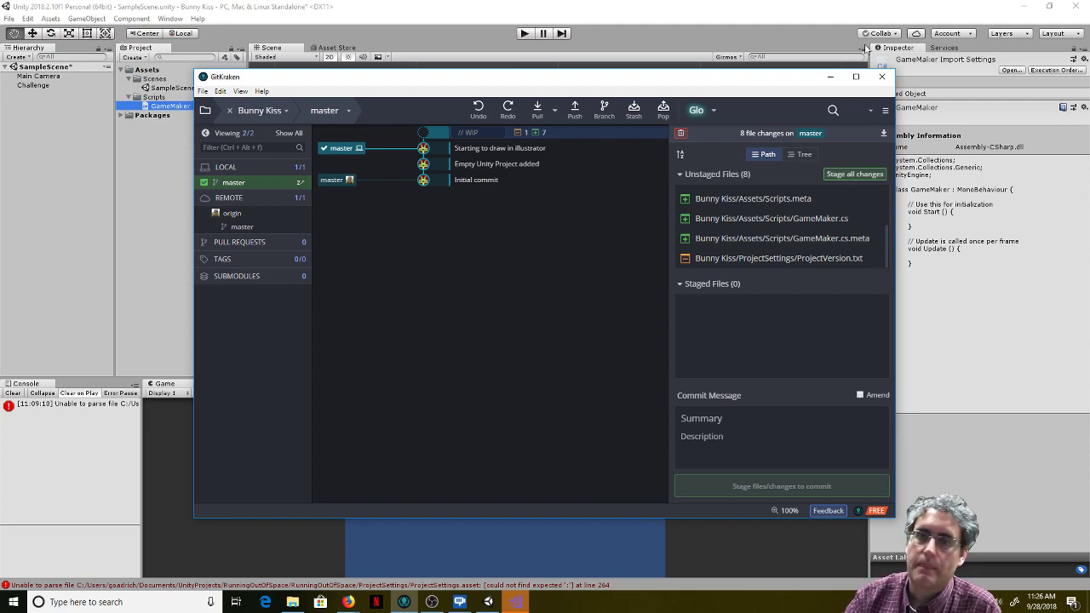
pyautogui.scroll(2, 767, 232)
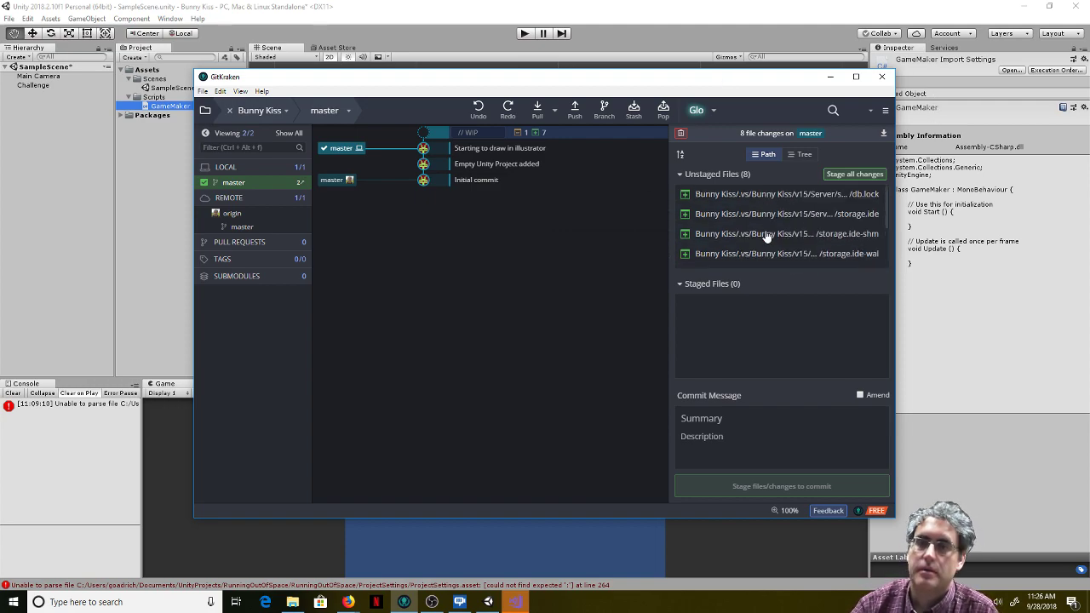
pyautogui.click(845, 175)
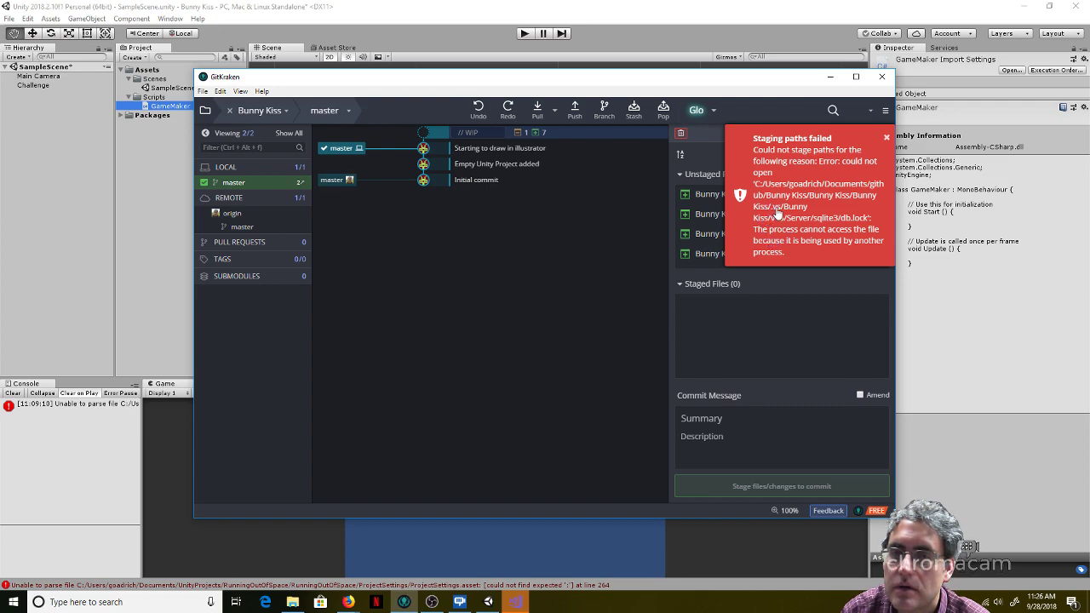
pyautogui.click(773, 213)
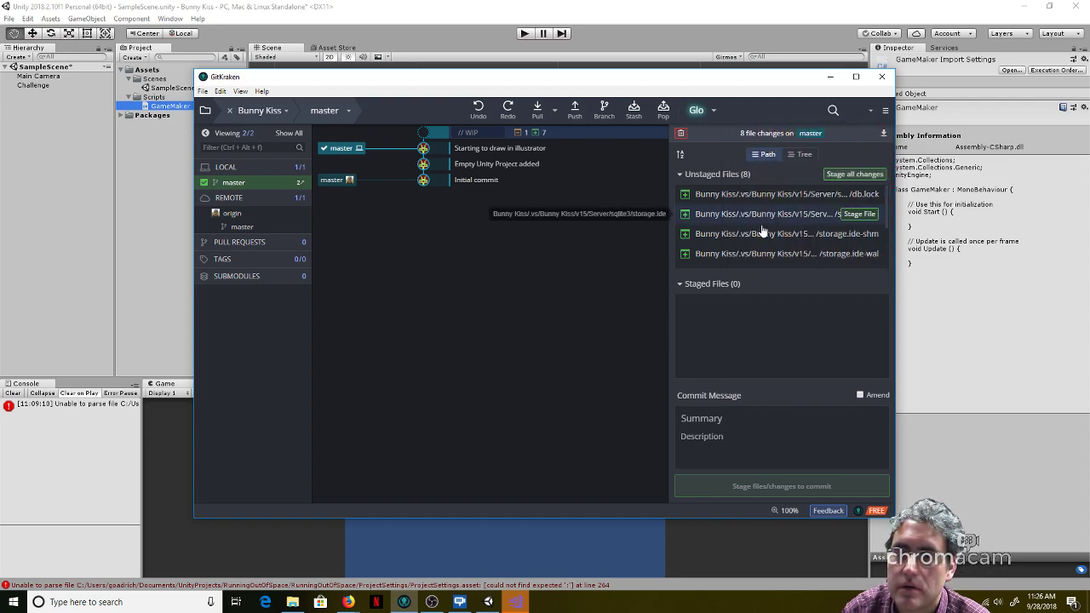
# Step: Examine the unstaged file list to tell the Visual Studio .vs files apart from the actual project files
pyautogui.scroll(2, 754, 228)
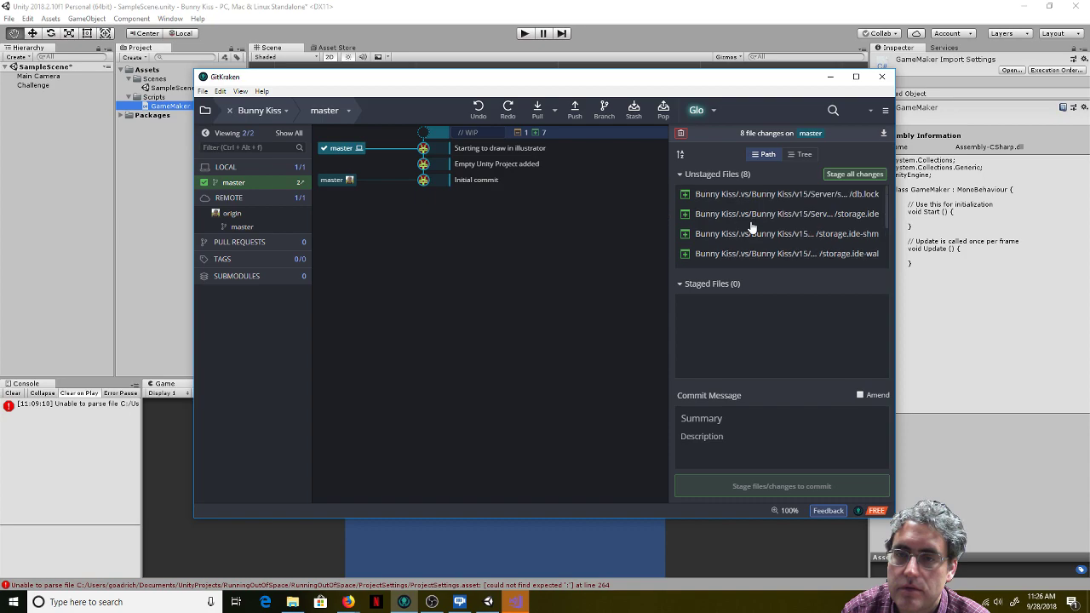
pyautogui.scroll(-3, 754, 228)
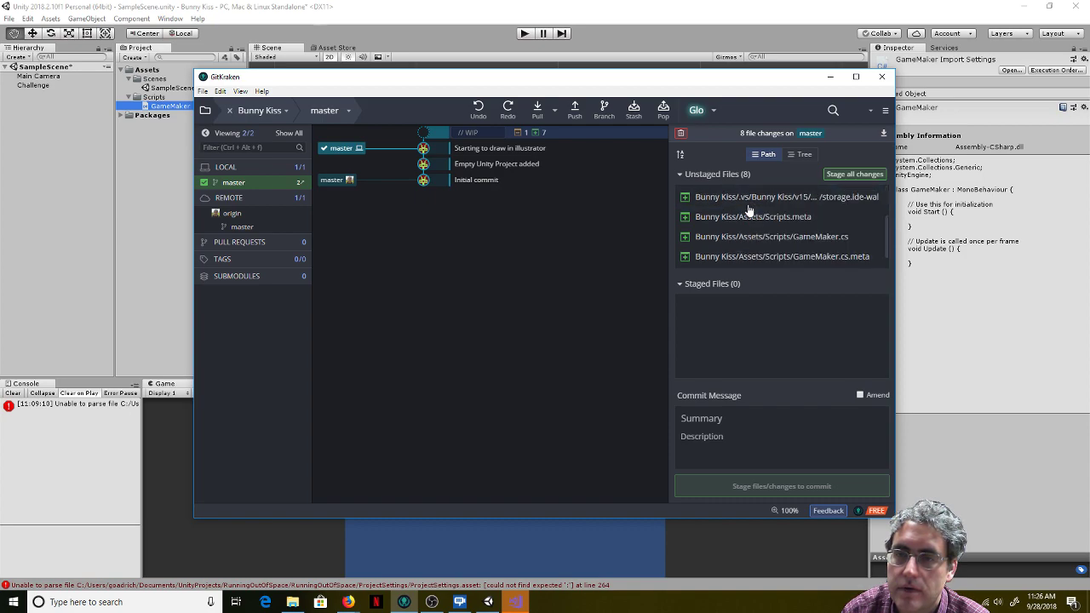
pyautogui.scroll(2, 778, 234)
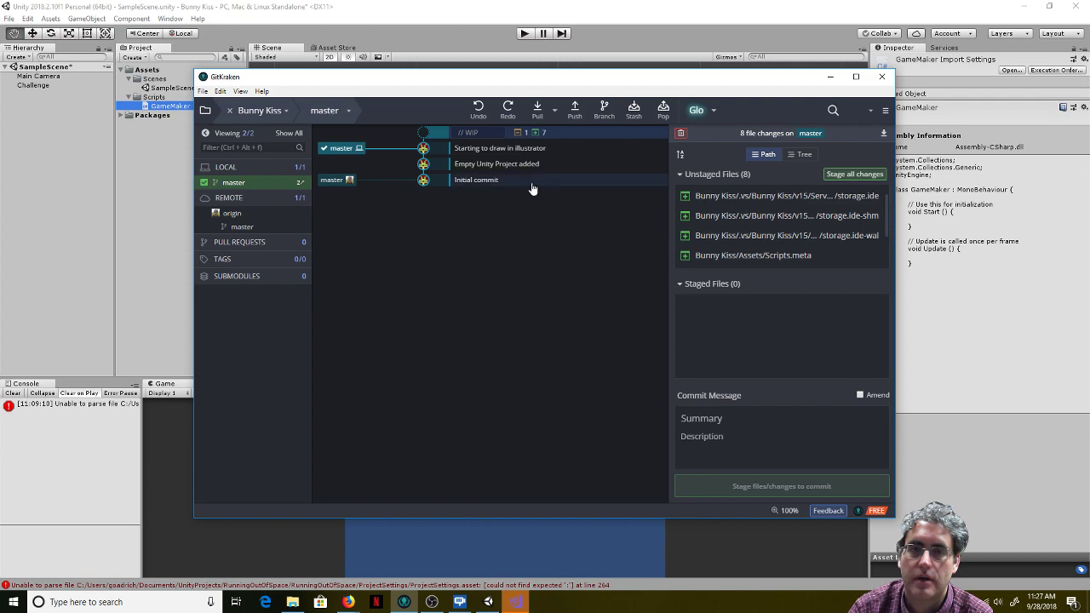
pyautogui.scroll(1, 767, 247)
pyautogui.scroll(-3, 772, 253)
pyautogui.scroll(3, 769, 247)
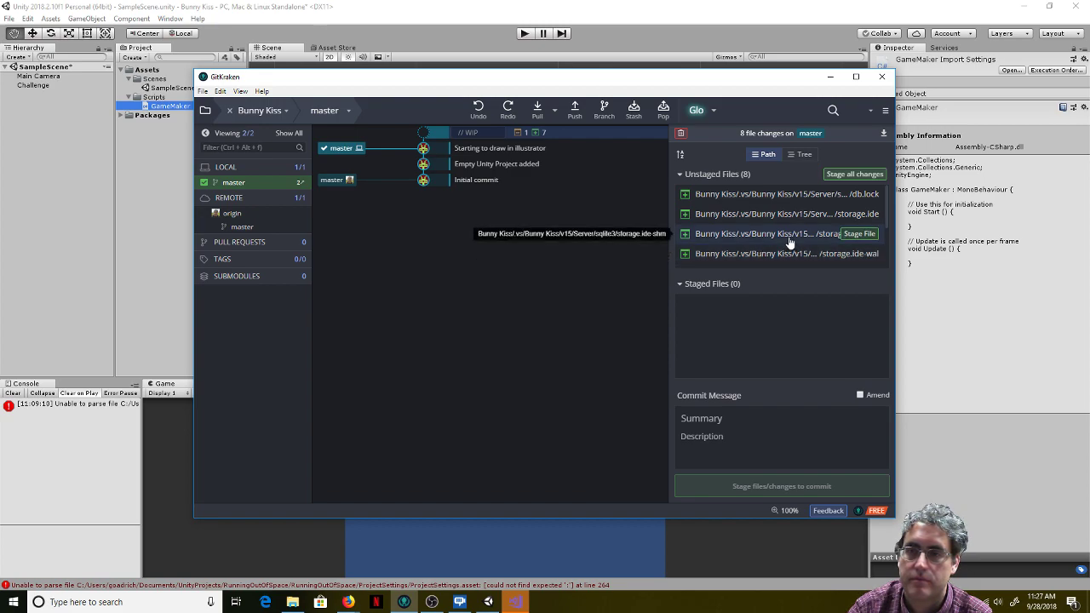
pyautogui.scroll(-3, 783, 245)
pyautogui.scroll(3, 781, 243)
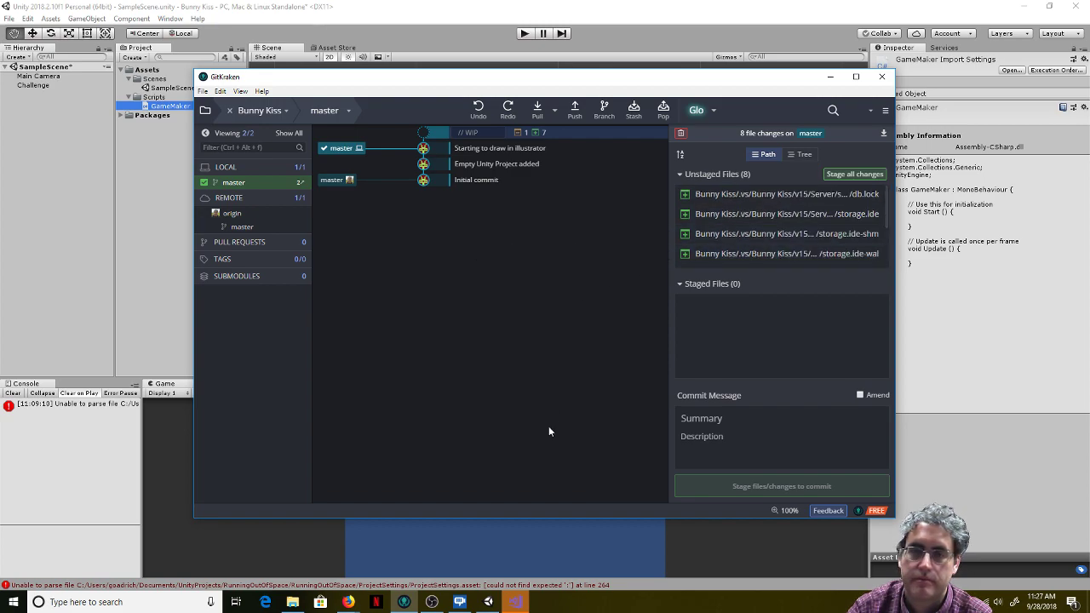
# Step: Open the inner Bunny Kiss folder's .gitignore file in Notepad and add a /.vs line below /[Bb]uild/
pyautogui.click(292, 603)
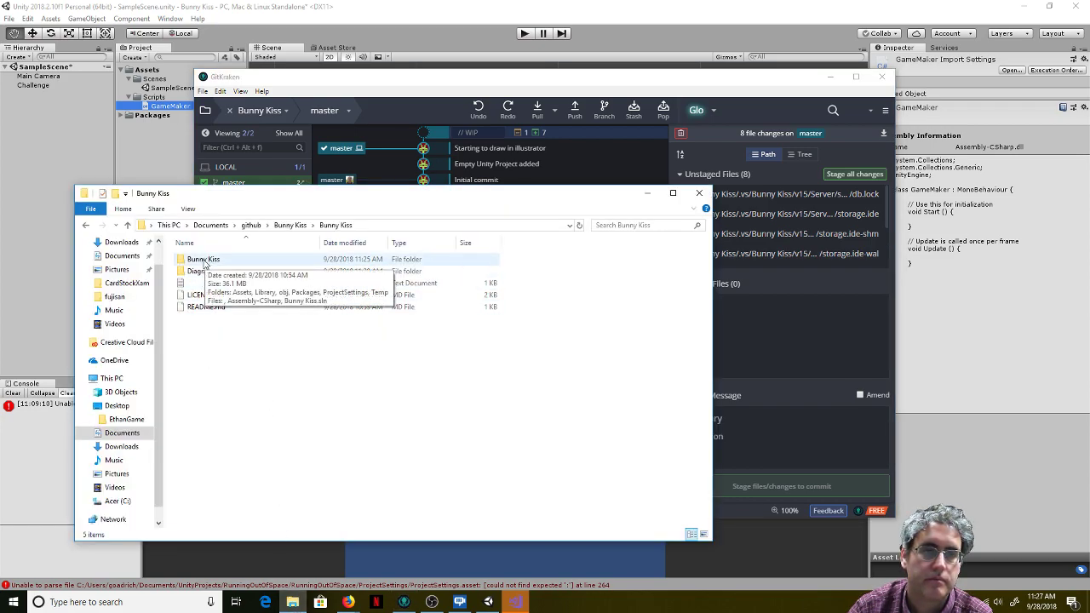
pyautogui.doubleClick(204, 263)
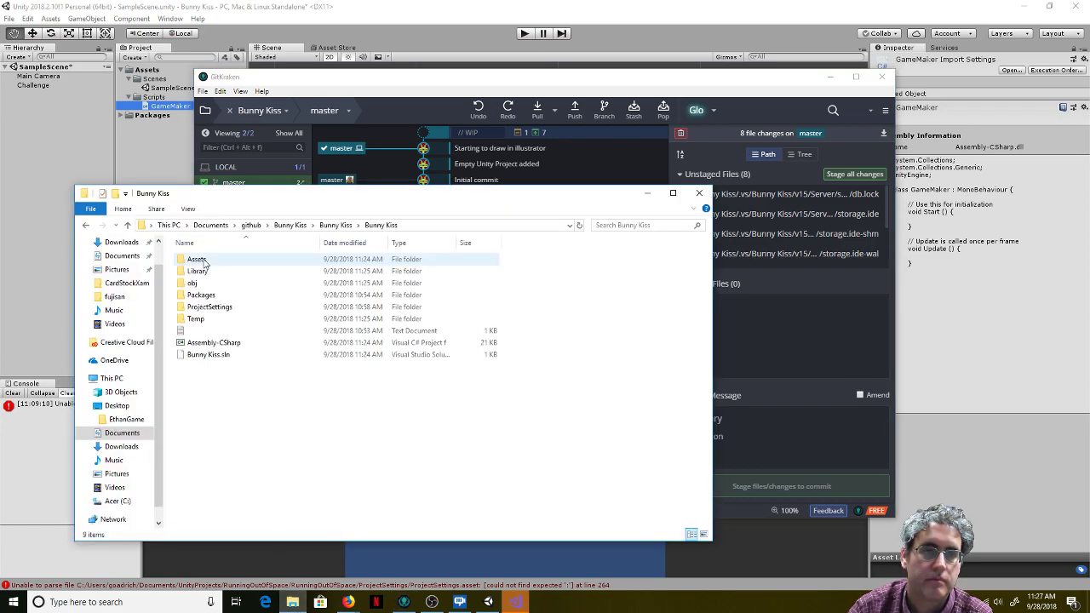
pyautogui.click(202, 335)
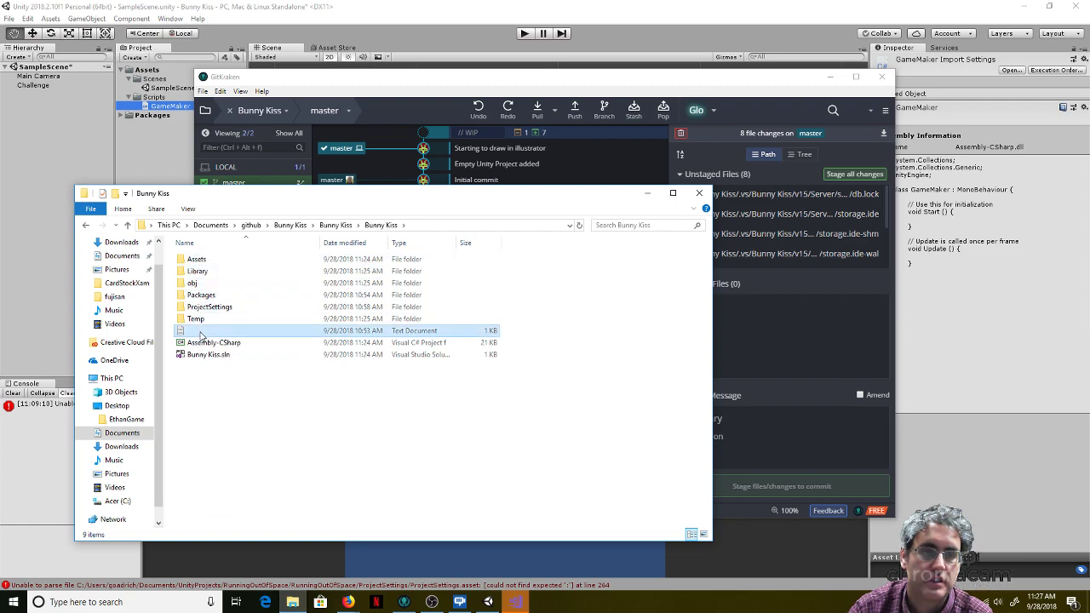
pyautogui.rightClick(202, 334)
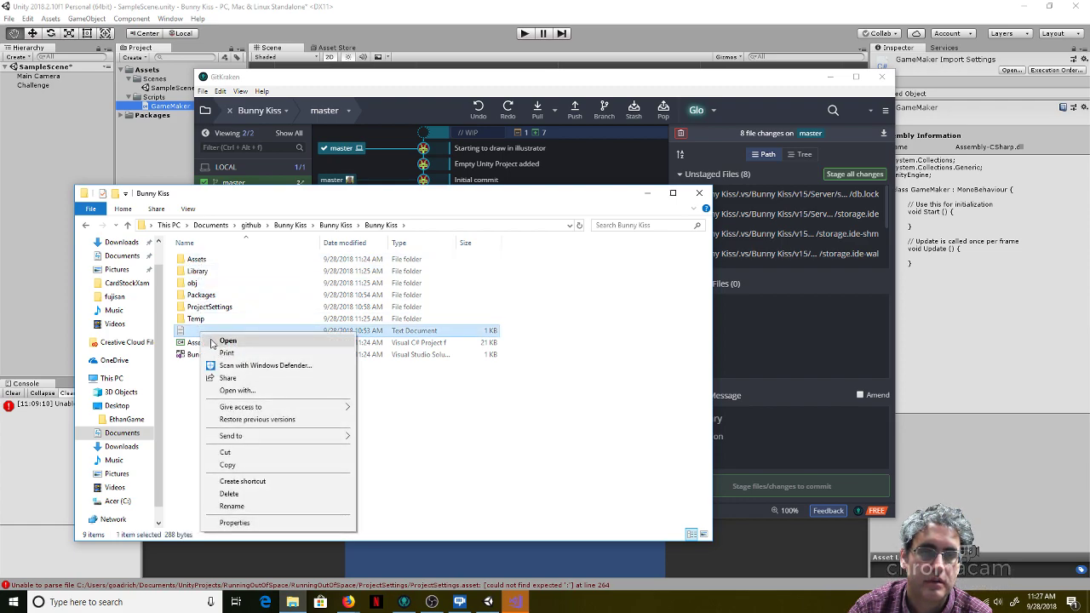
pyautogui.click(238, 391)
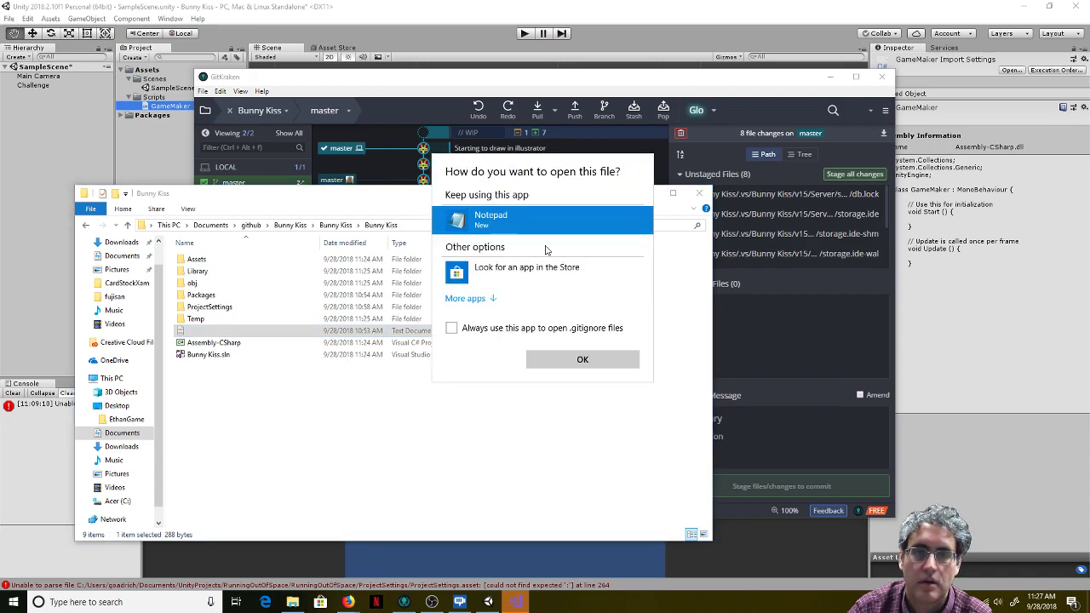
pyautogui.click(580, 361)
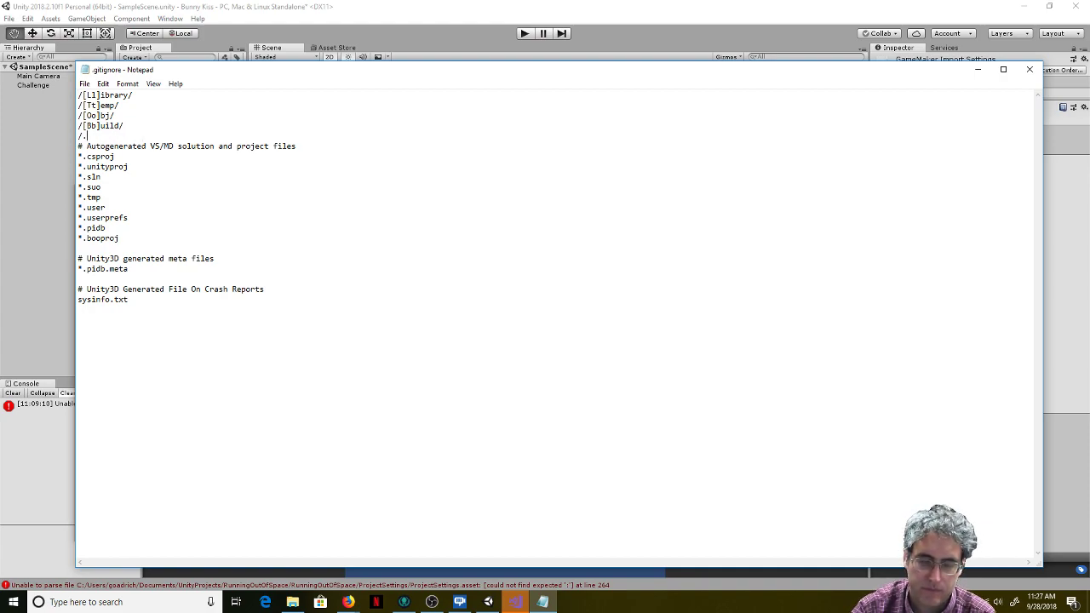
pyautogui.press('Return')
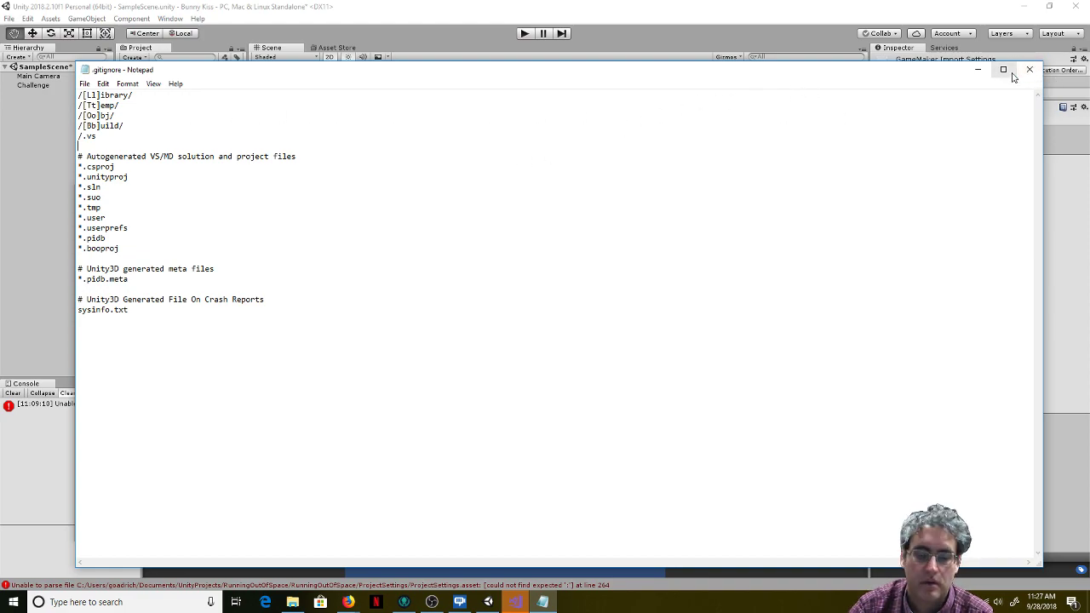
# Step: Switch back to GitKraken and stage all changes, including .gitignore and the GameMaker script files
pyautogui.hotkey('alt', 'Tab')
pyautogui.hotkey('alt', 'Tab')
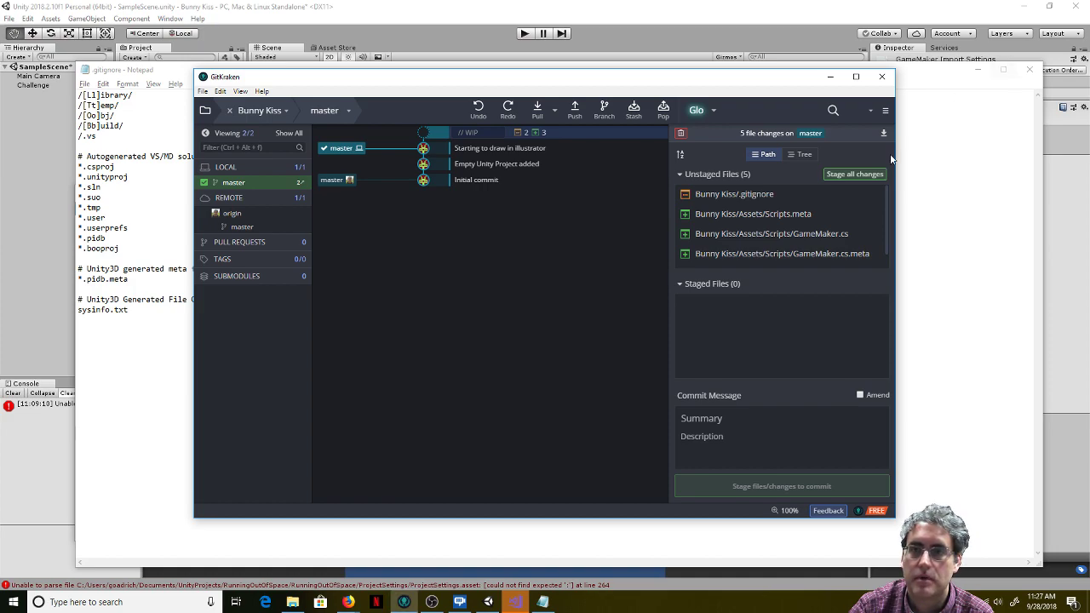
pyautogui.scroll(-1, 764, 243)
pyautogui.scroll(1, 771, 241)
pyautogui.scroll(-1, 771, 241)
pyautogui.scroll(1, 771, 239)
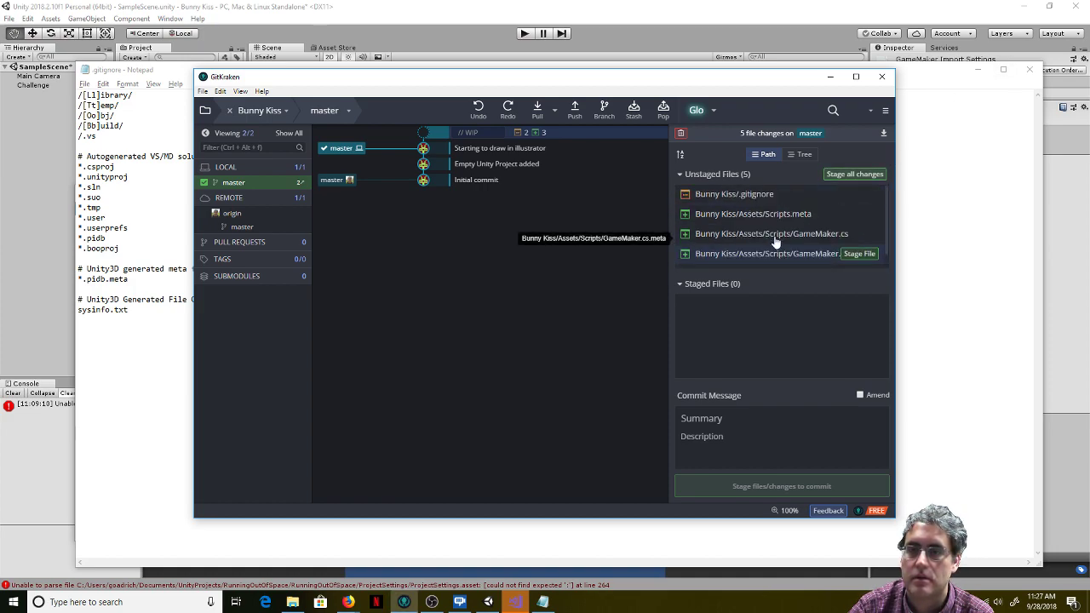
pyautogui.click(851, 175)
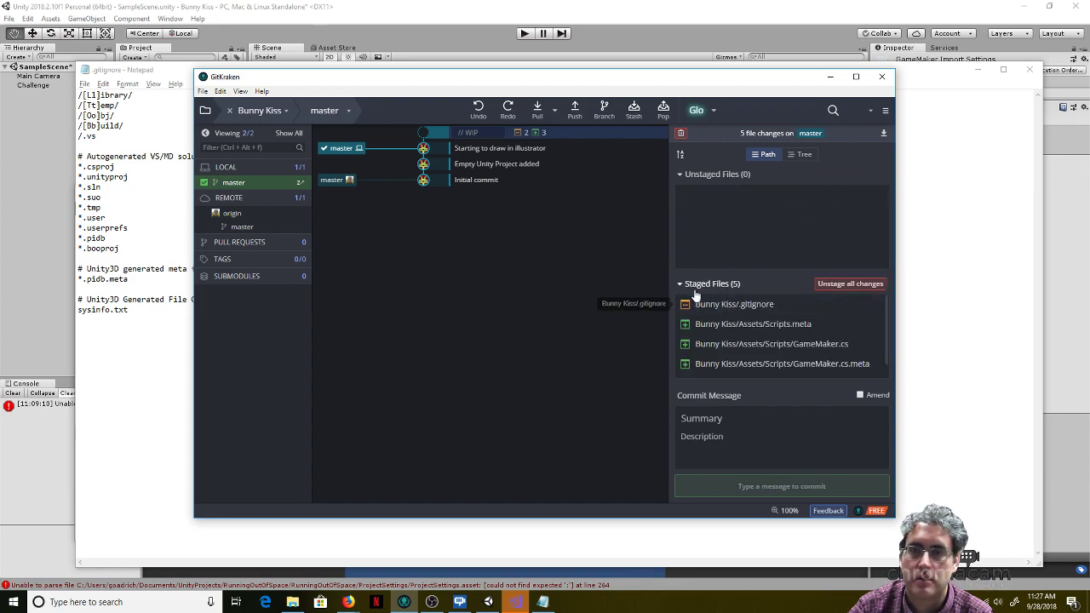
# Step: Commit the staged files with the summary "Adding in a basic game object to generate the challenge data"
pyautogui.write('Adding in a basic game object to hold the')
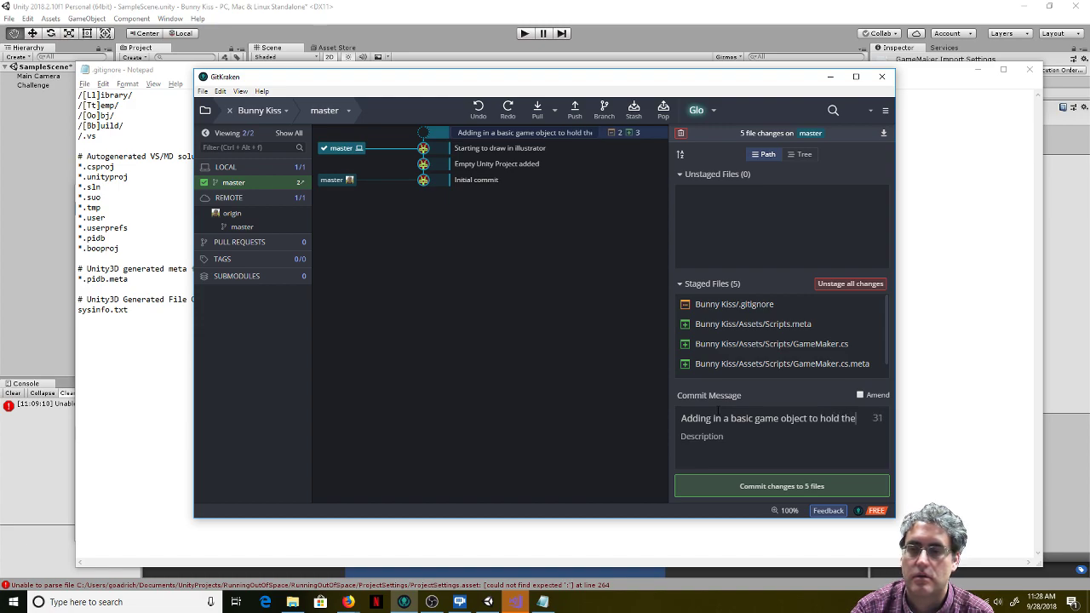
pyautogui.write(' challenge')
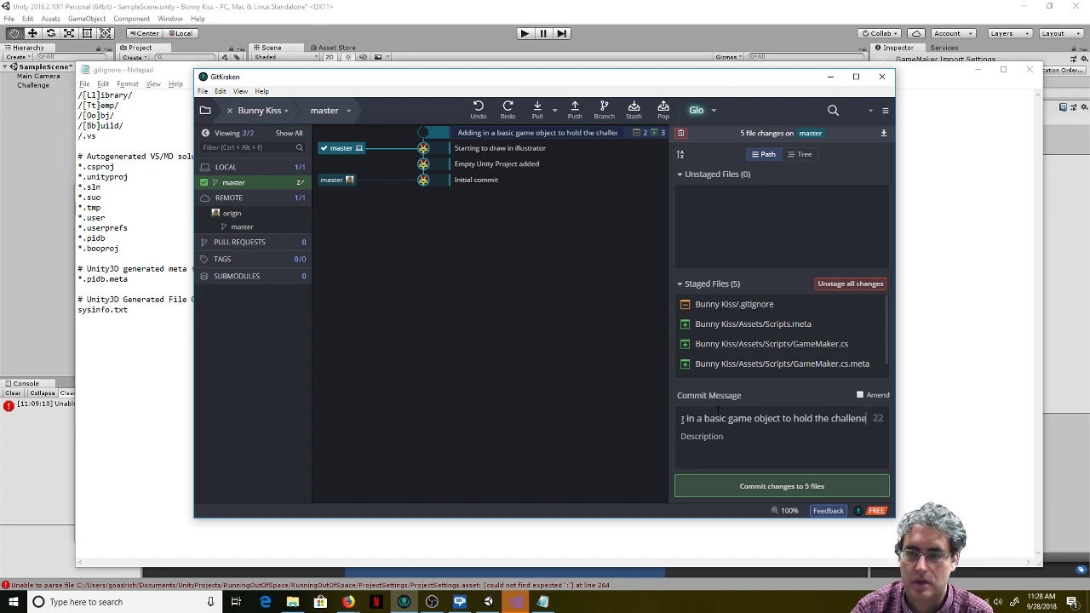
pyautogui.write(' data')
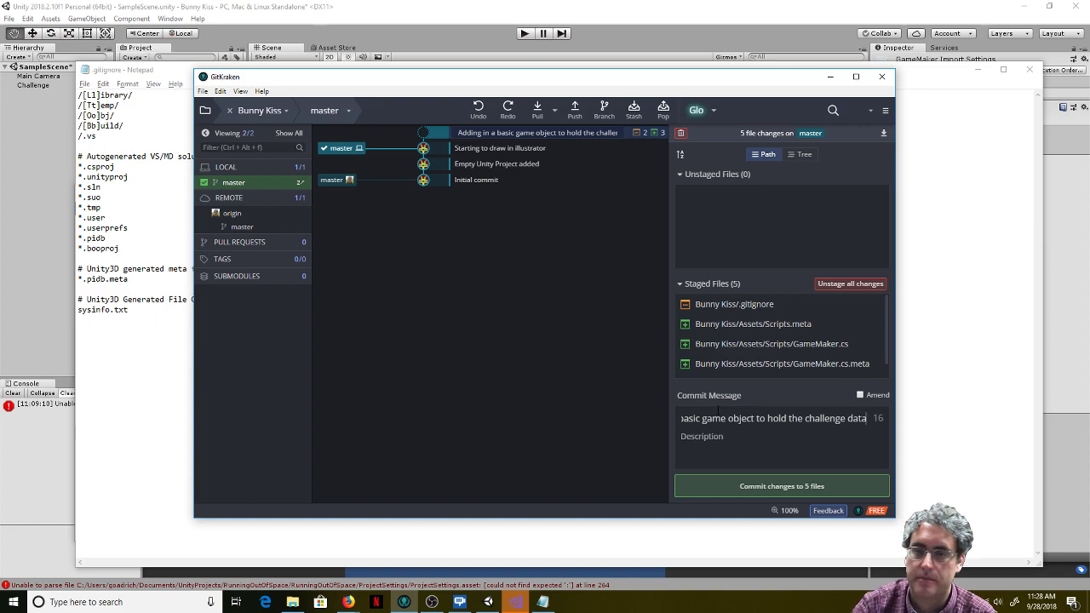
pyautogui.doubleClick(775, 418)
pyautogui.write('generato')
pyautogui.press('BackSpace')
pyautogui.write('e')
pyautogui.click(775, 486)
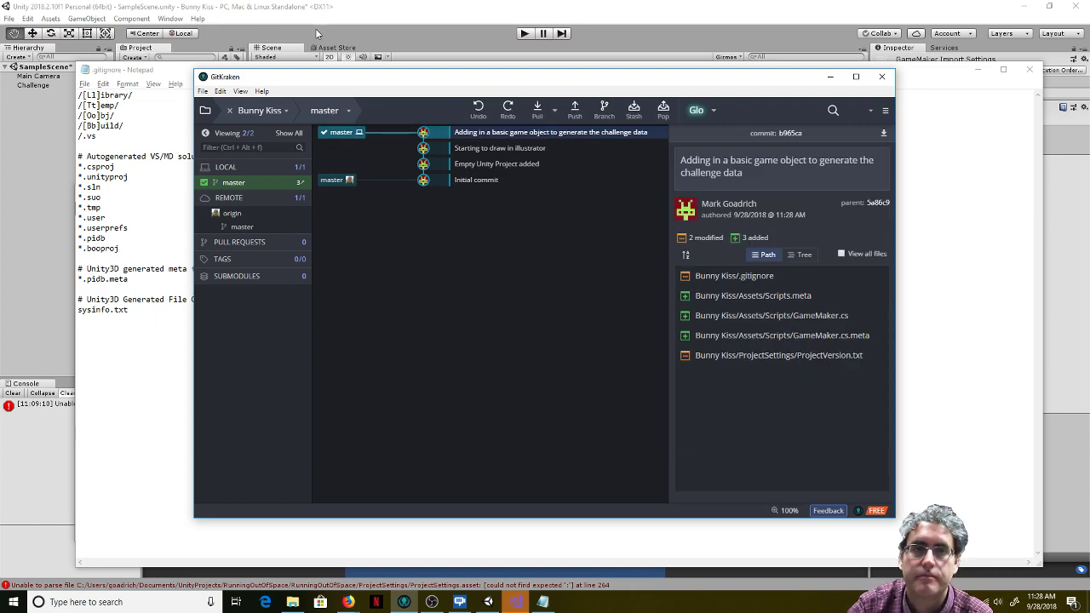
# Step: Close the .gitignore file in Notepad and switch back to the Unity editor
pyautogui.click(168, 74)
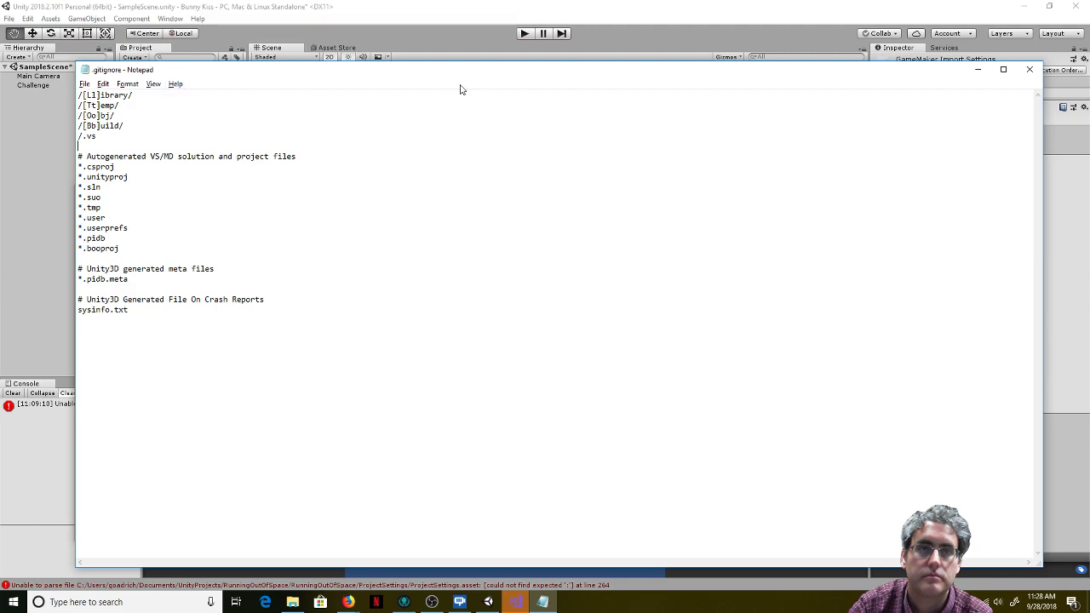
pyautogui.click(1030, 69)
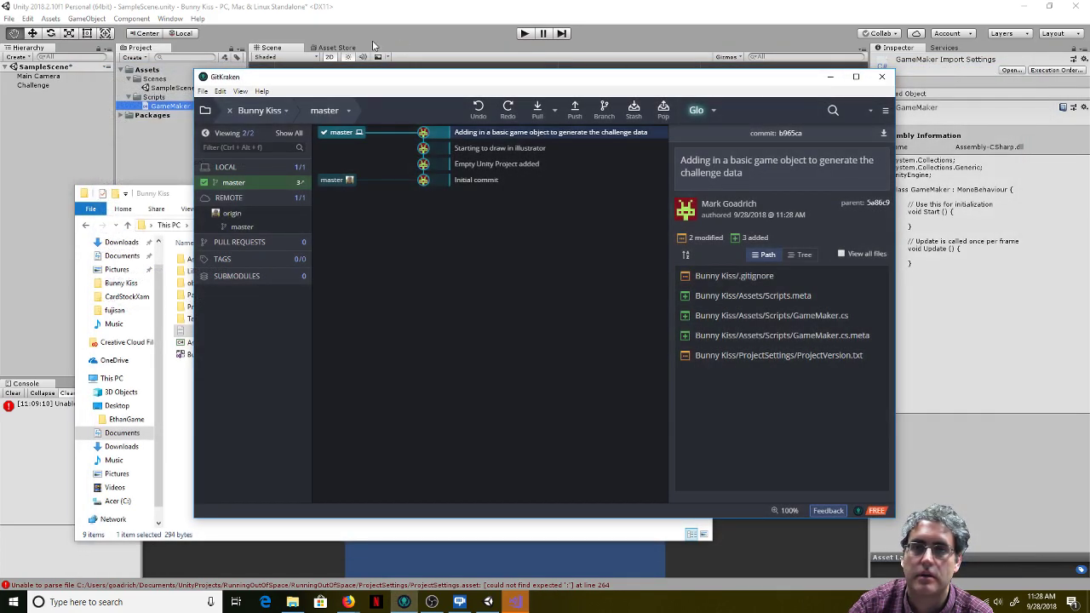
pyautogui.click(369, 6)
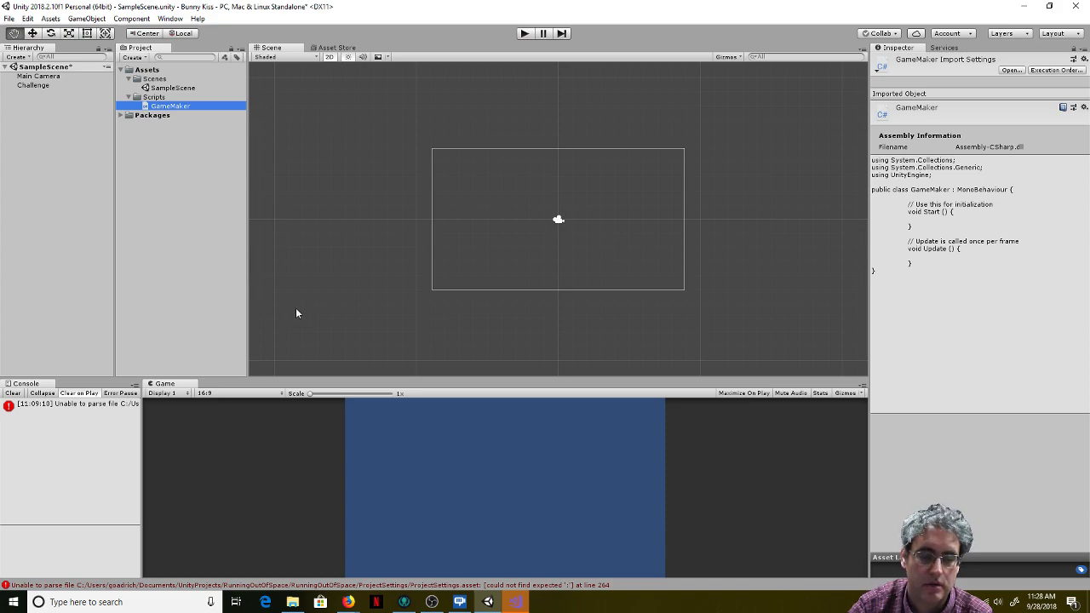
# Step: Switch to GitKraken and push the local master branch to origin
pyautogui.hotkey('alt', 'Tab')
pyautogui.click(563, 227)
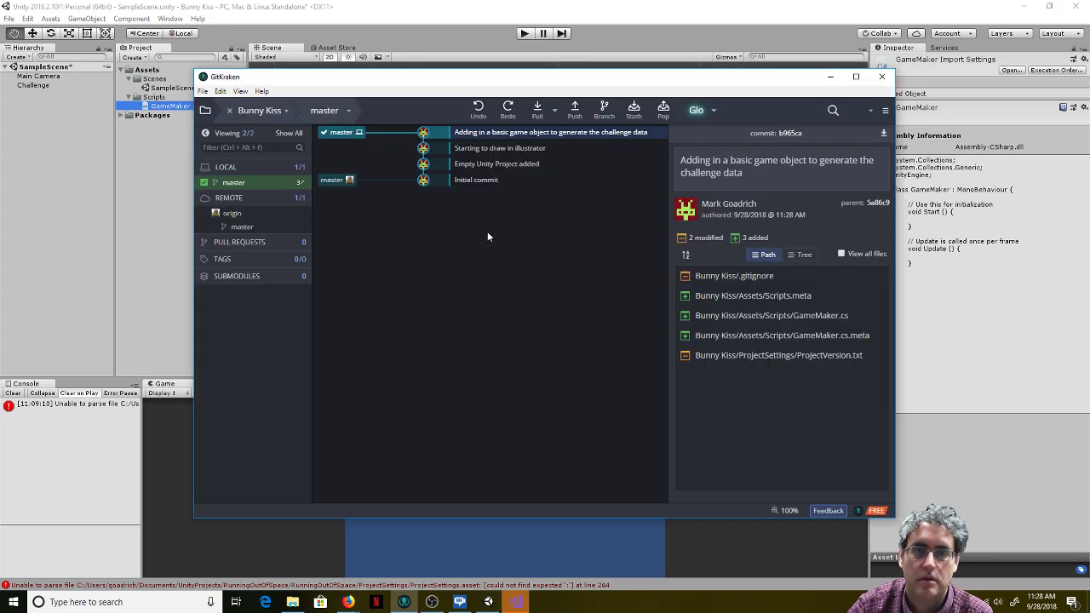
pyautogui.click(575, 109)
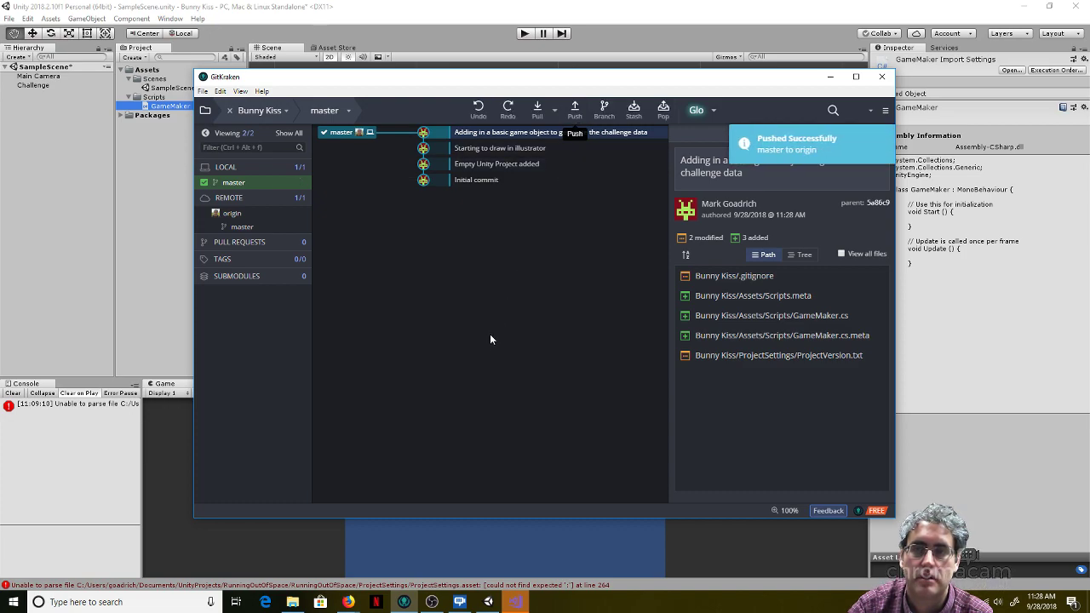
# Step: Return to the Unity editor and show the full text of the file-parsing error in the Console
pyautogui.hotkey('alt', 'Tab')
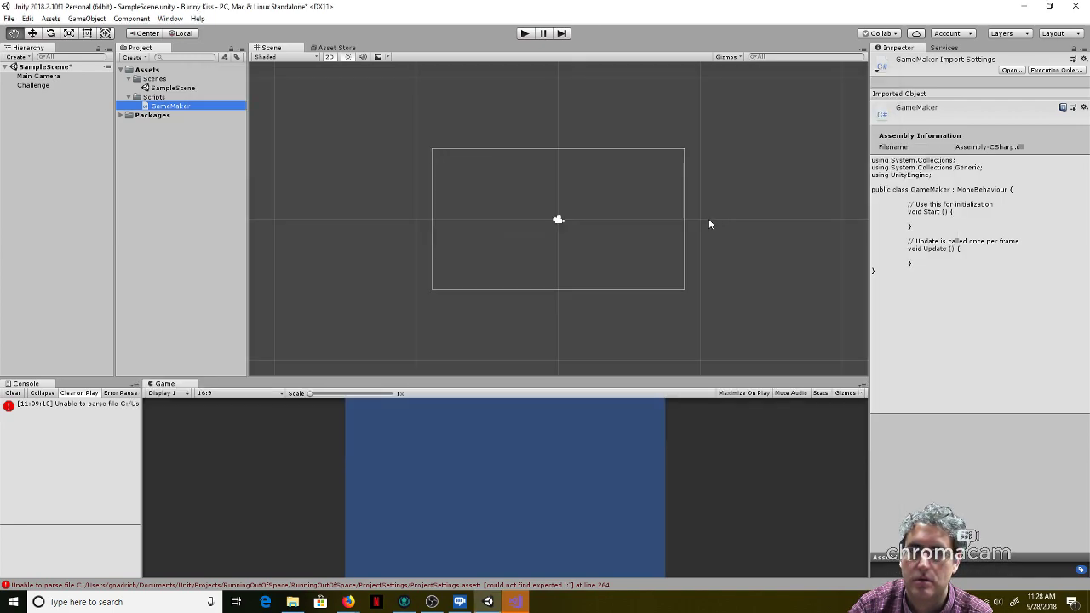
pyautogui.hotkey('alt', 'Tab')
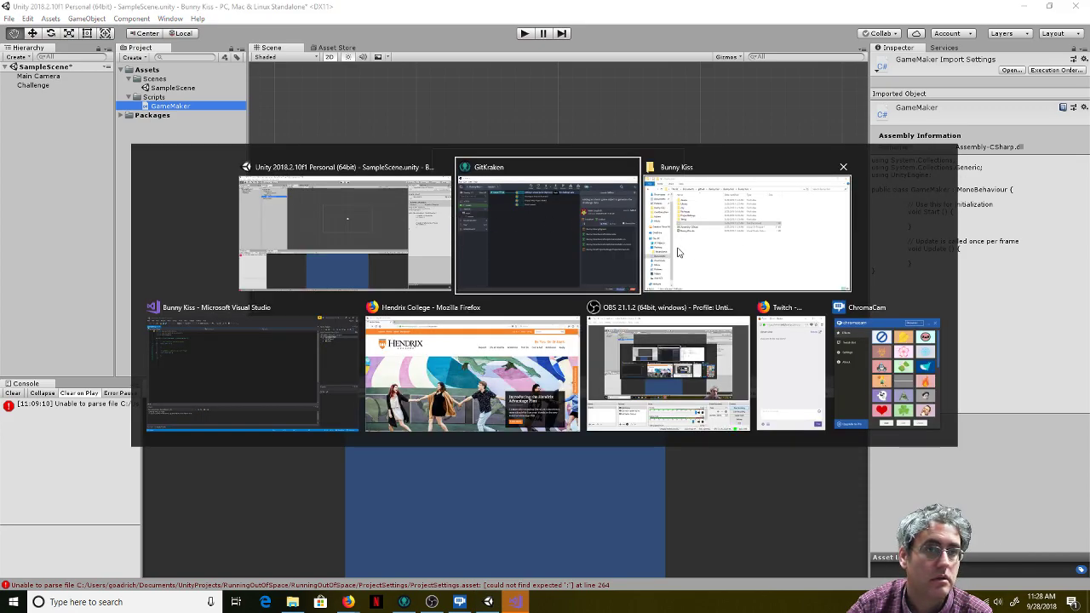
pyautogui.hotkey('alt', 'Tab')
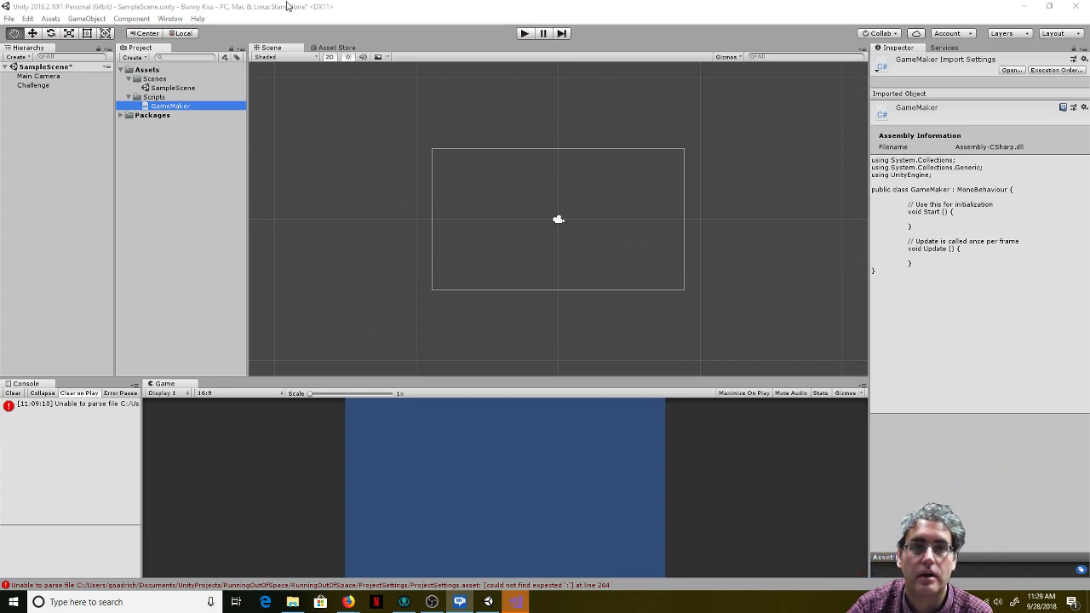
pyautogui.click(394, 12)
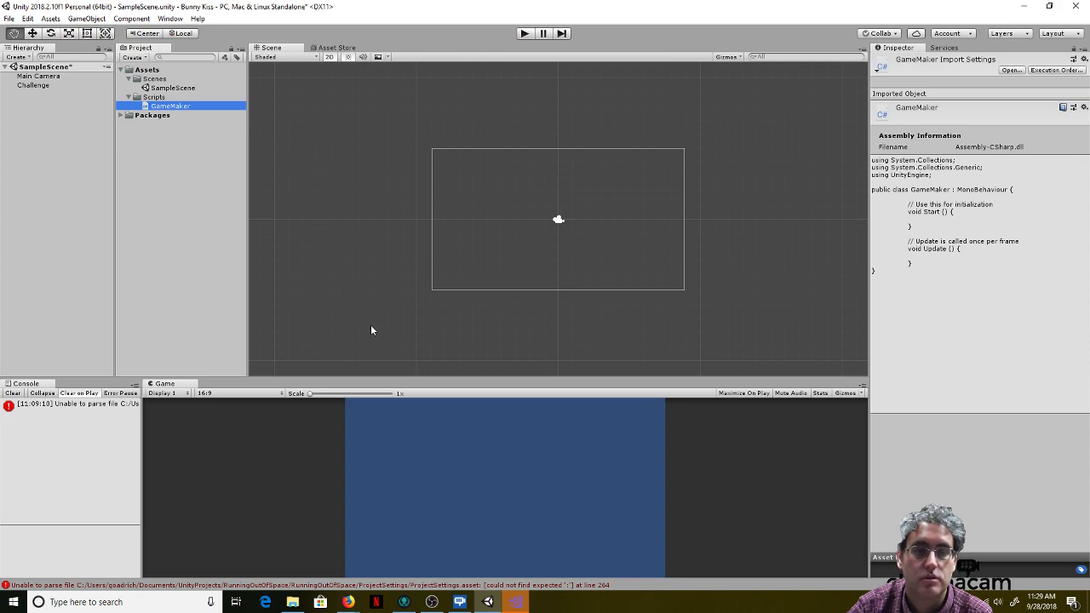
pyautogui.click(103, 404)
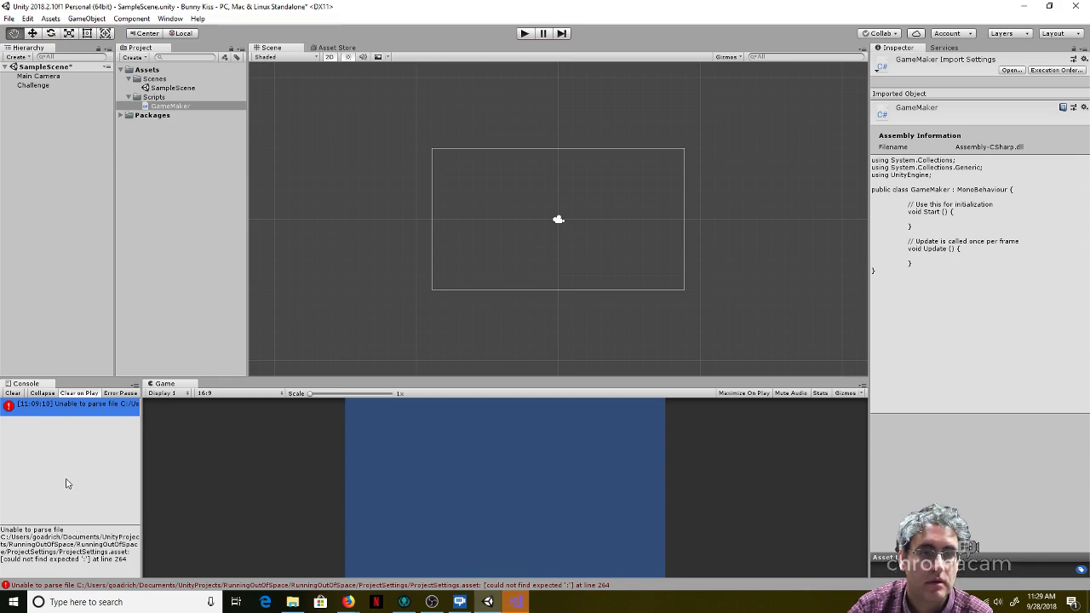
# Step: Clear the console messages and open the GameMaker script in Visual Studio to look over its class code
pyautogui.click(15, 395)
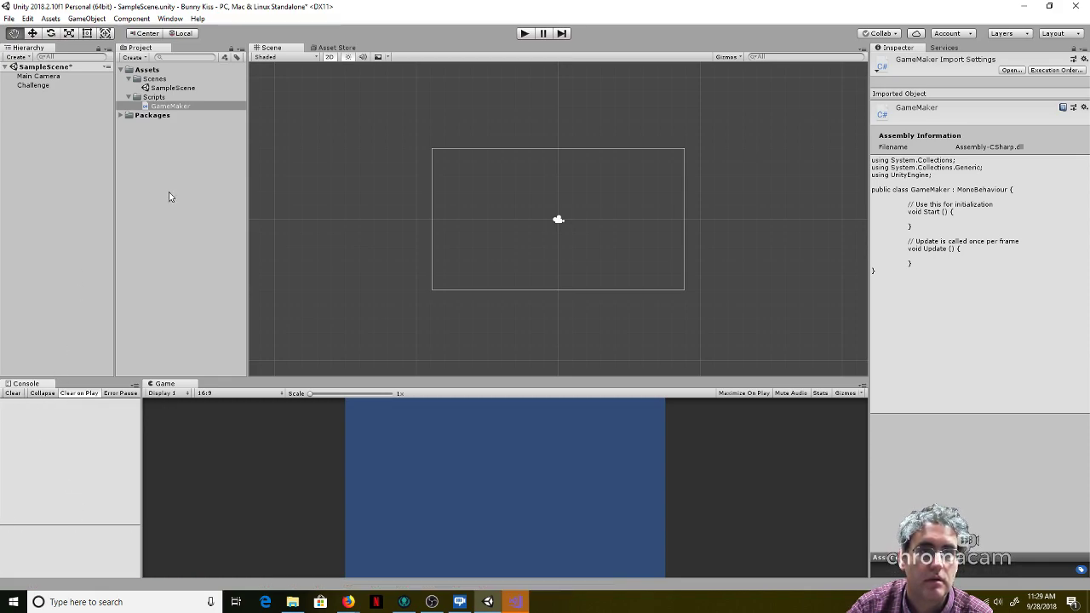
pyautogui.doubleClick(165, 106)
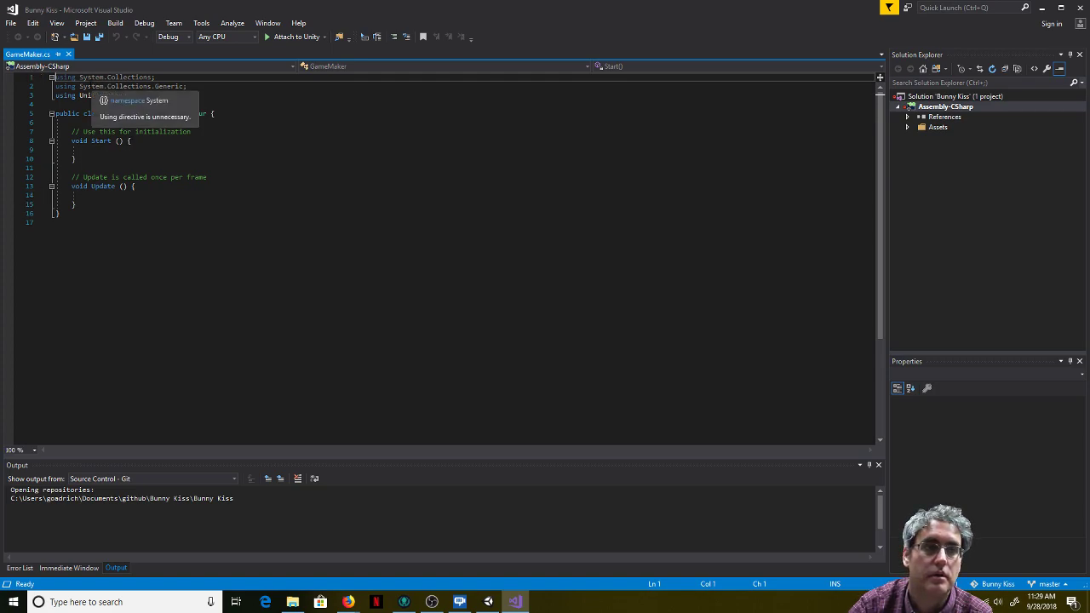
pyautogui.click(102, 195)
pyautogui.click(95, 113)
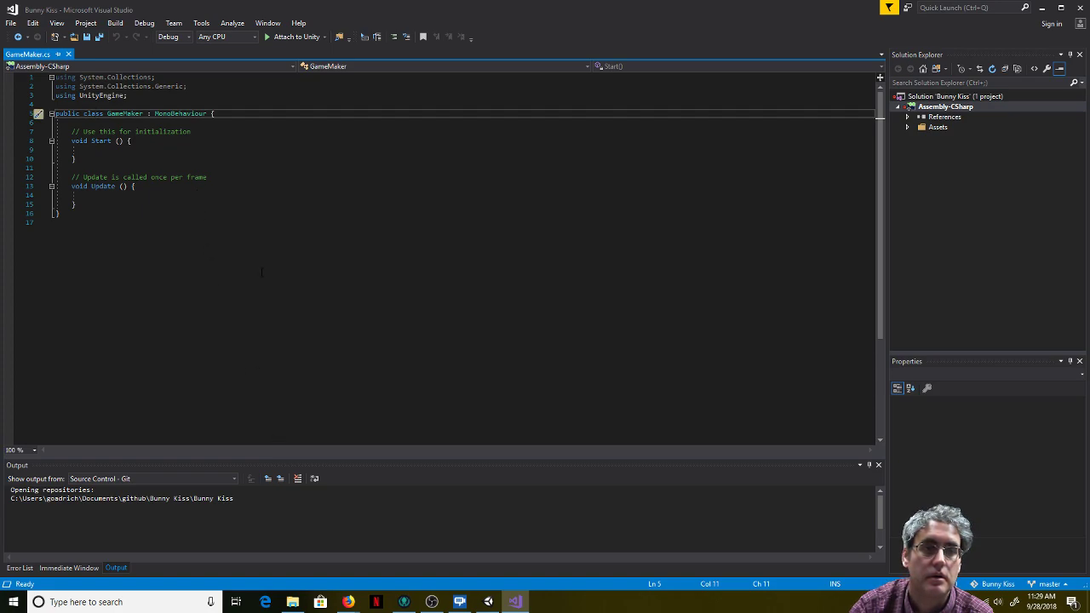
pyautogui.scroll(-6, 174, 228)
pyautogui.scroll(5, 297, 212)
pyautogui.scroll(2, 298, 212)
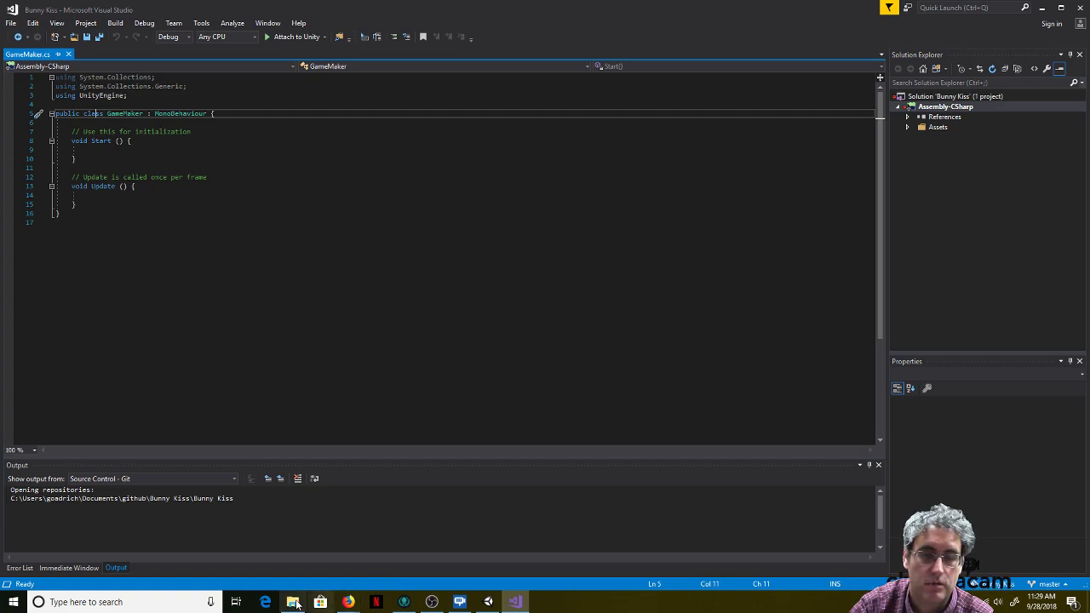
# Step: Switch back to the Unity editor and activate the Rect tool, leaving the scene hierarchy as it is
pyautogui.click(488, 602)
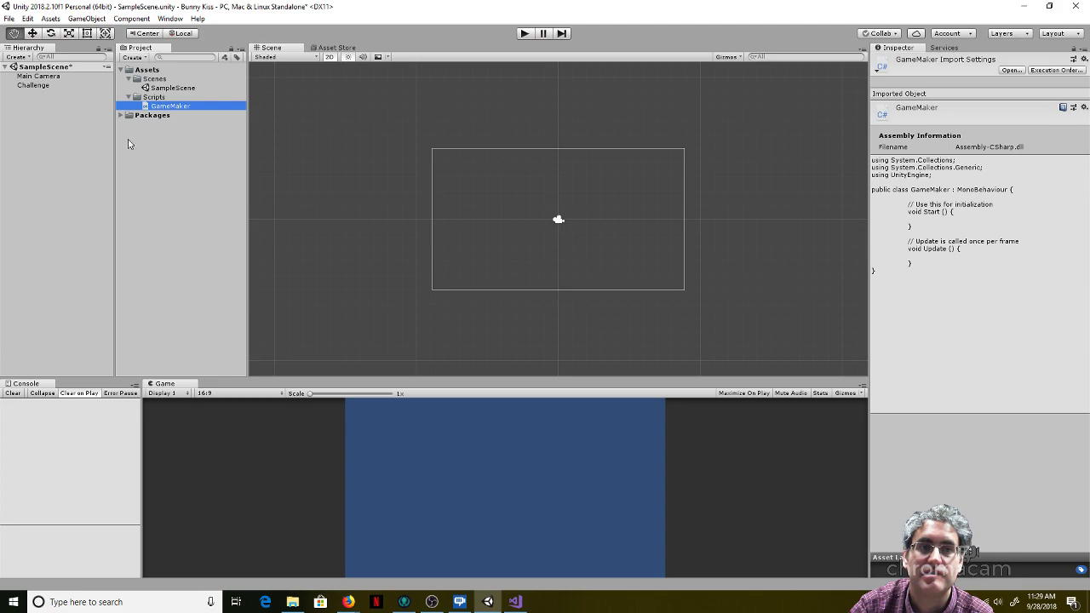
pyautogui.rightClick(51, 108)
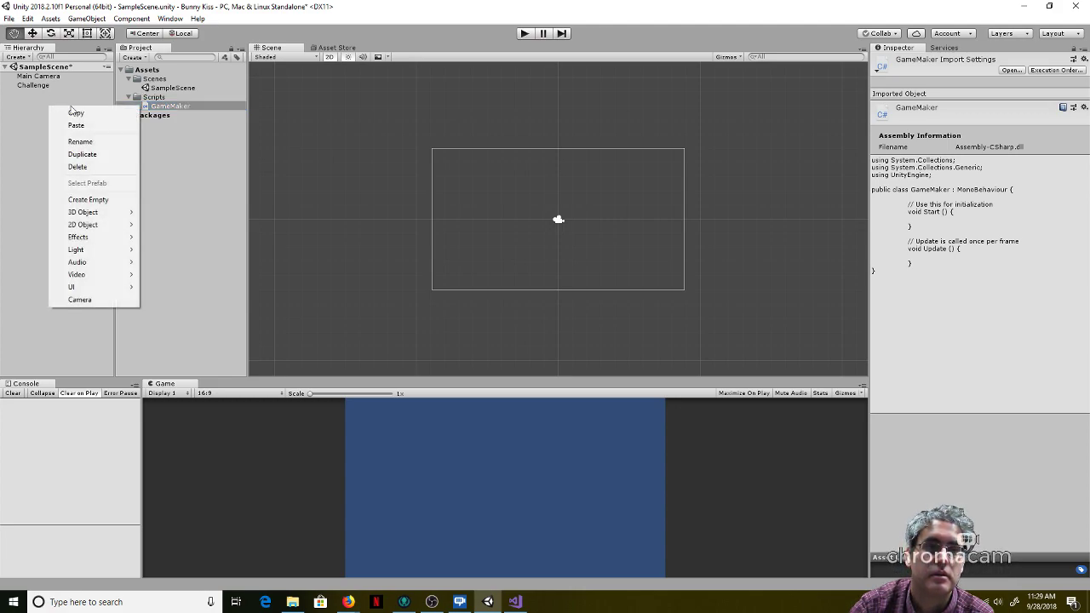
pyautogui.click(223, 11)
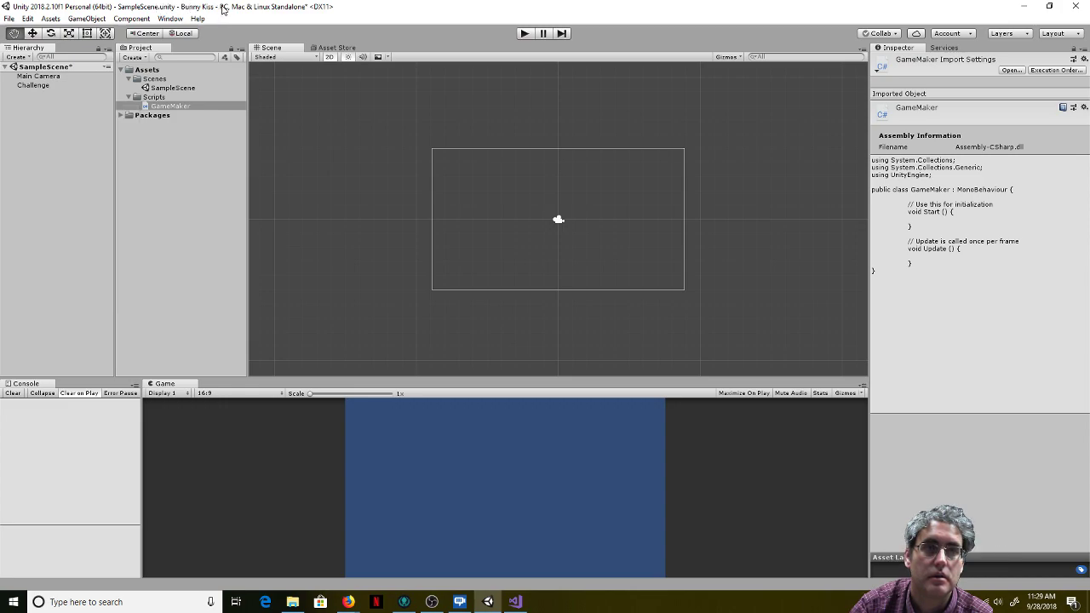
pyautogui.press('t')
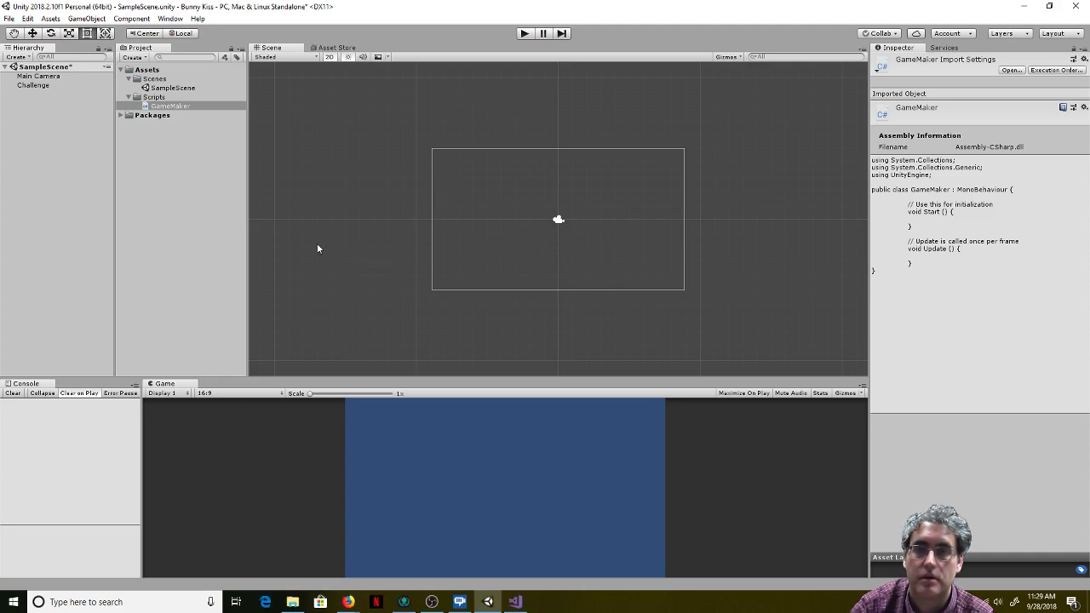
# Step: Switch to Firefox, try to load images.google.com, and clear the entered address
pyautogui.click(338, 586)
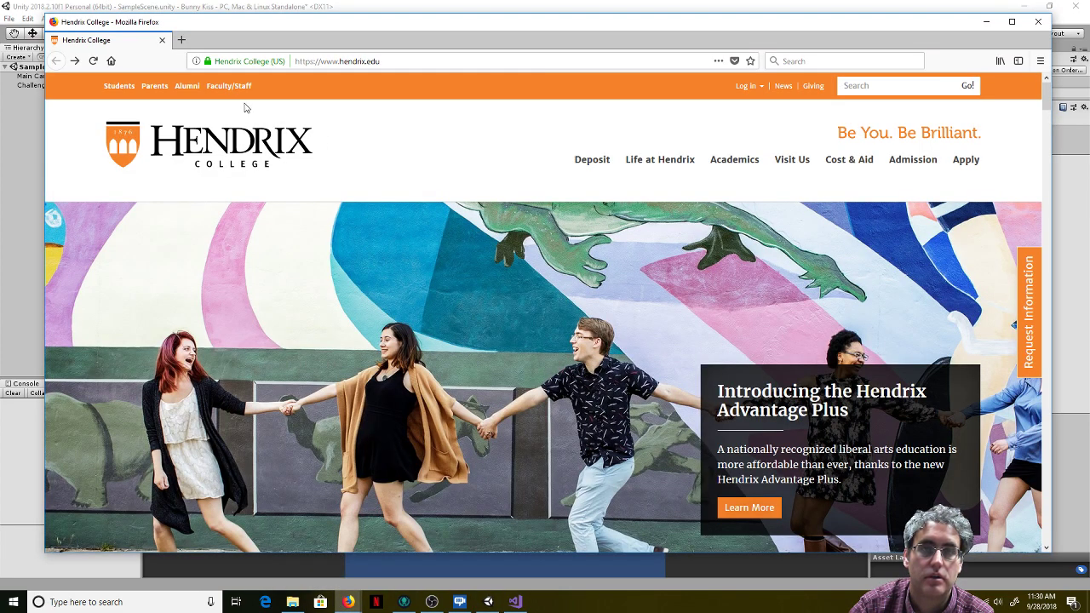
pyautogui.moveTo(295, 60); pyautogui.dragTo(379, 57)
pyautogui.write('images')
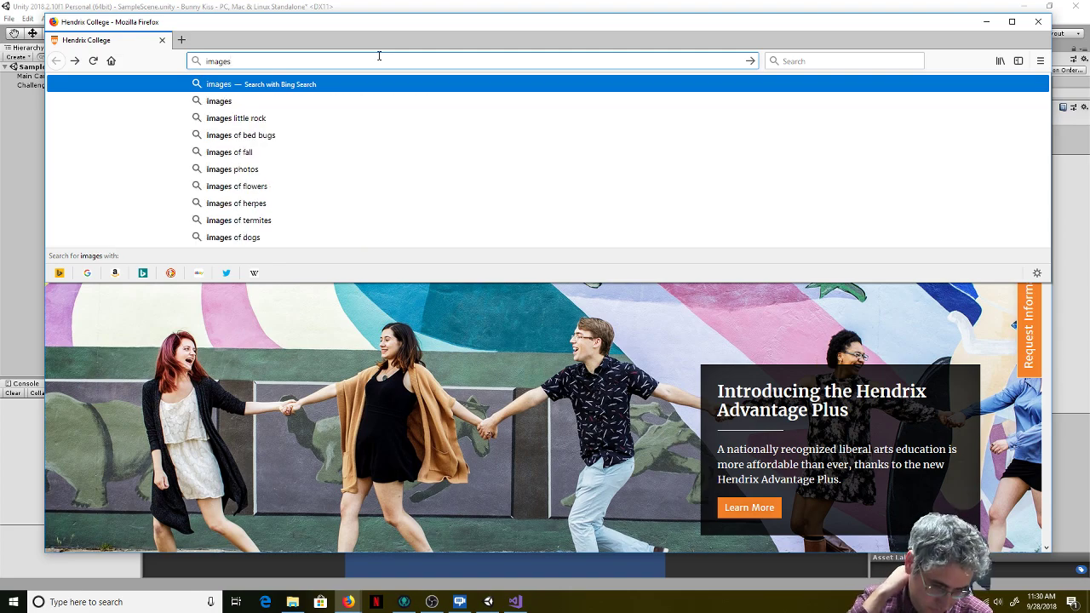
pyautogui.write('.google.com')
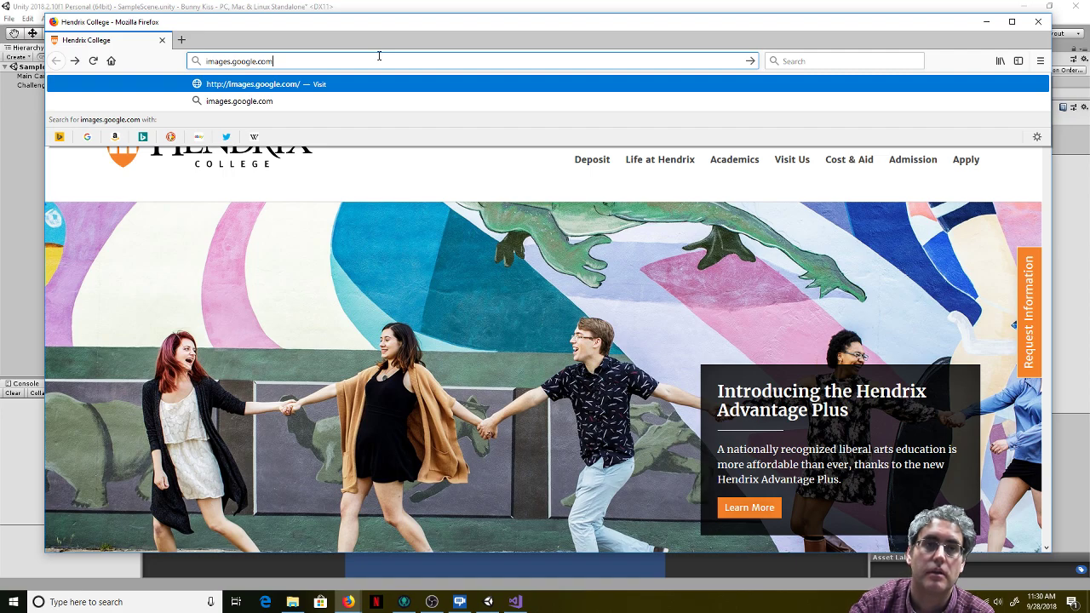
pyautogui.press('Return')
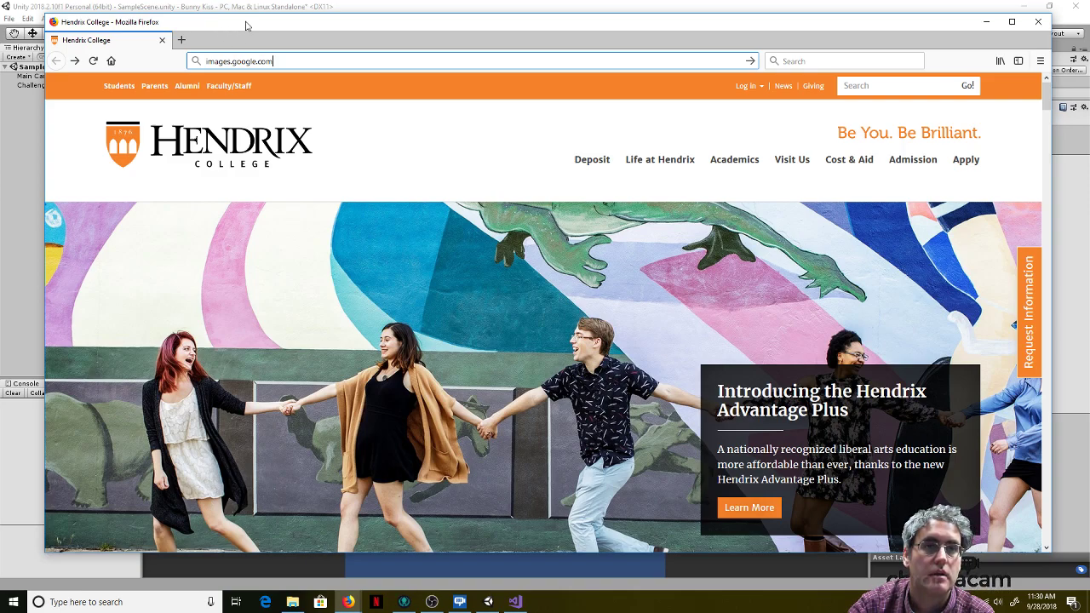
pyautogui.click(288, 61)
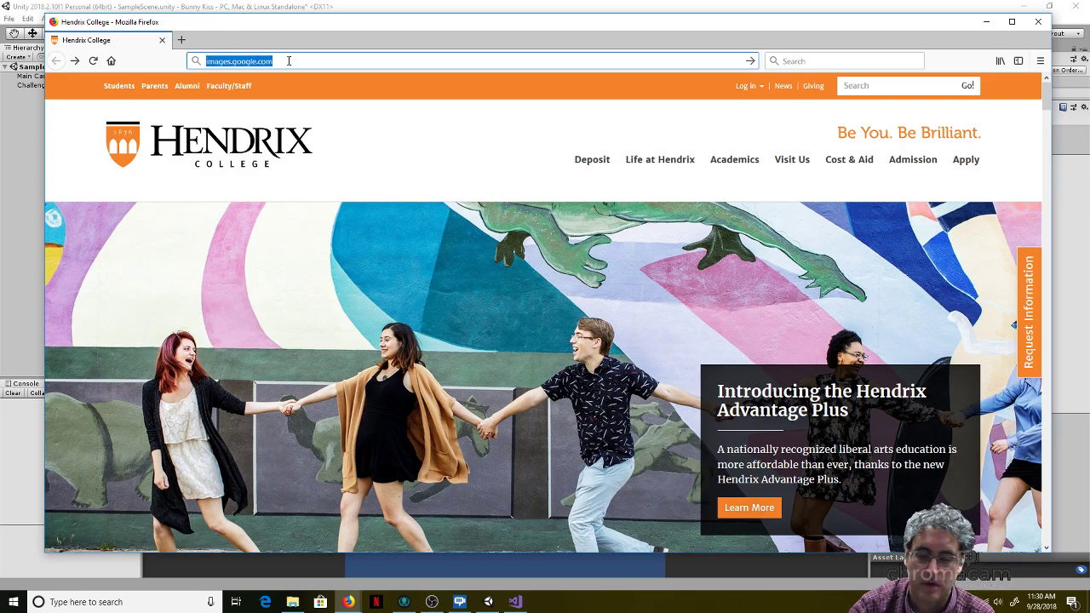
pyautogui.press('BackSpace')
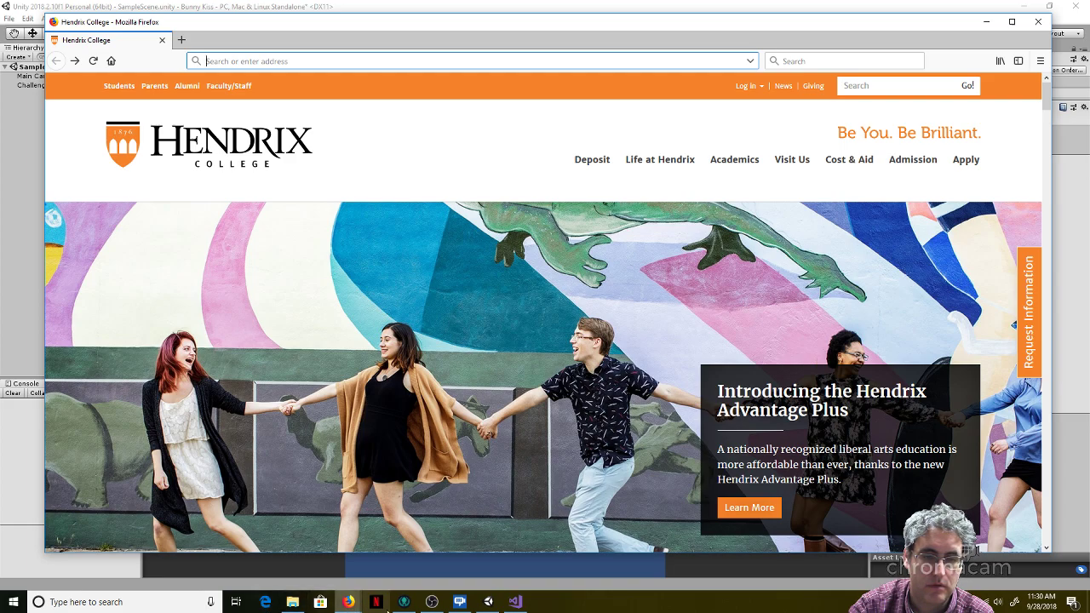
# Step: Search Windows for "illu" and pin Adobe Illustrator CC 2018 to the taskbar
pyautogui.click(106, 602)
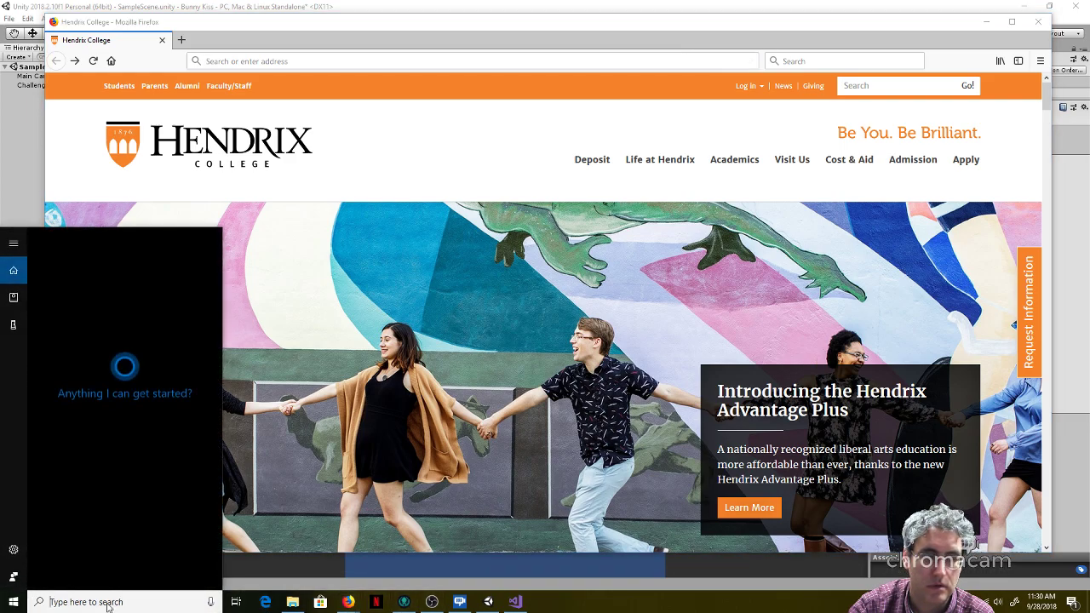
pyautogui.write('illu')
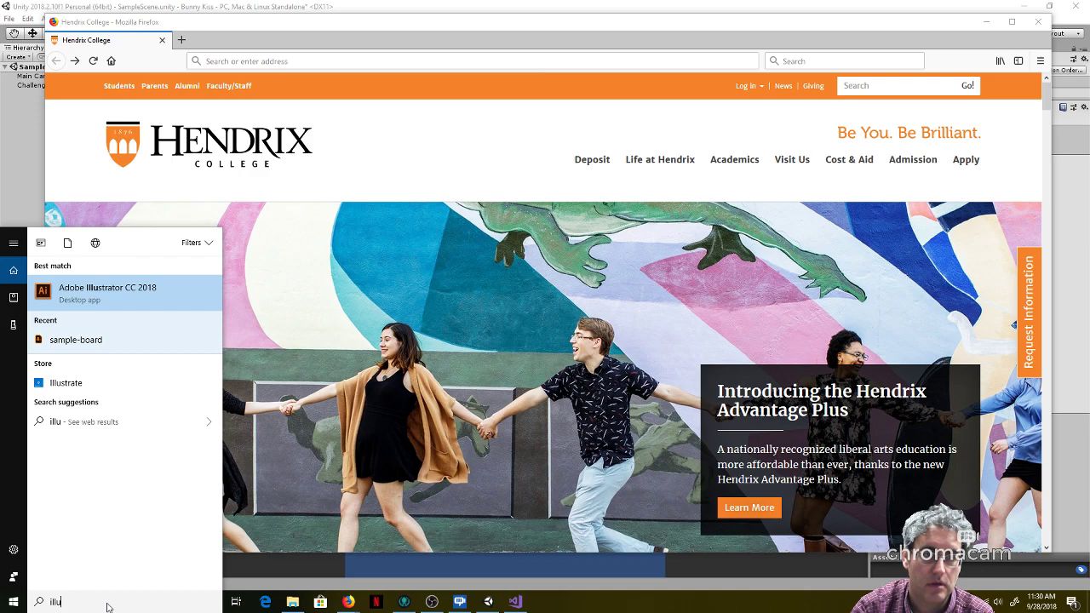
pyautogui.rightClick(76, 291)
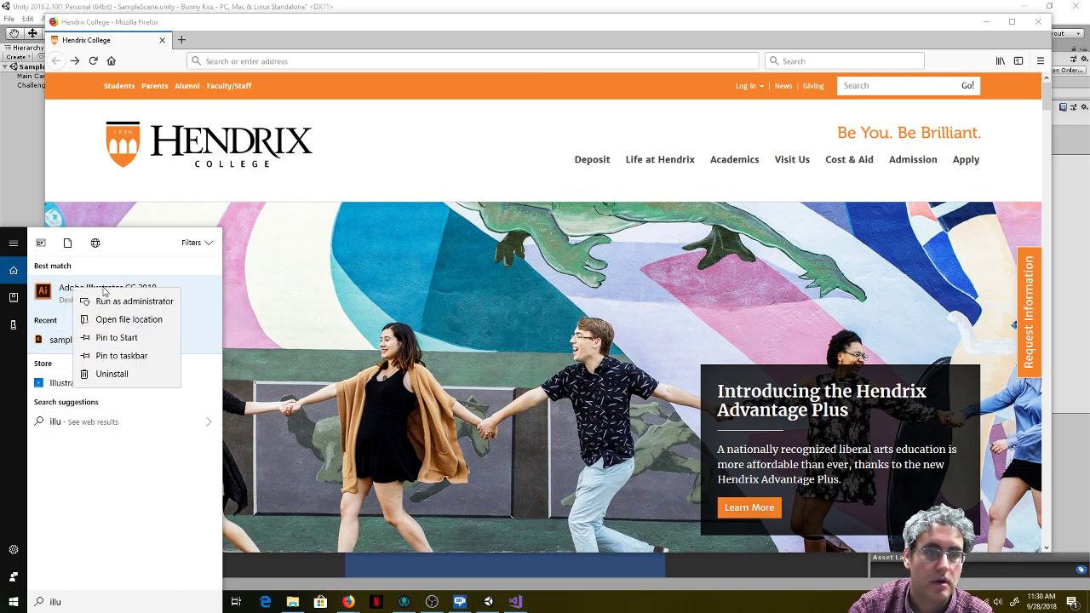
pyautogui.click(120, 358)
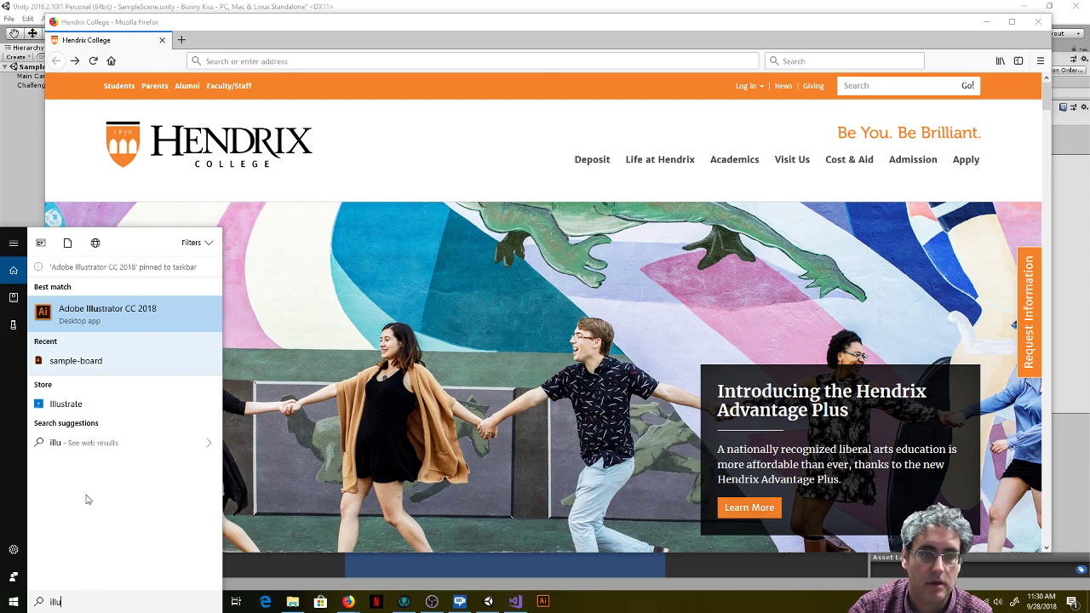
# Step: Replace the Windows search with "unity" and pin the Unity desktop app to the taskbar
pyautogui.press('BackSpace')
pyautogui.press('BackSpace')
pyautogui.press('BackSpace')
pyautogui.press('BackSpace')
pyautogui.write('unity')
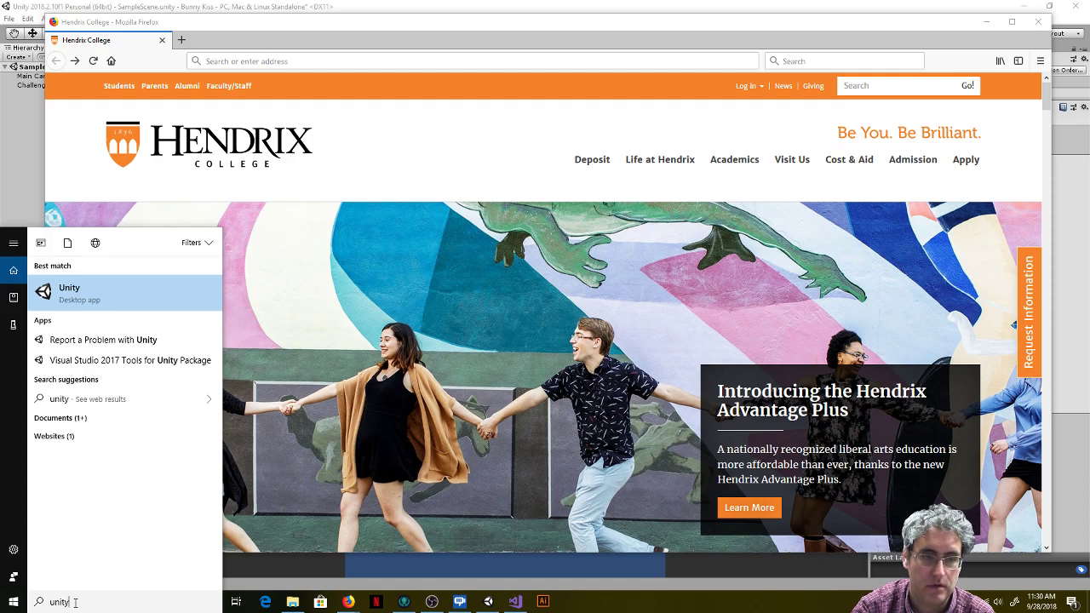
pyautogui.rightClick(109, 290)
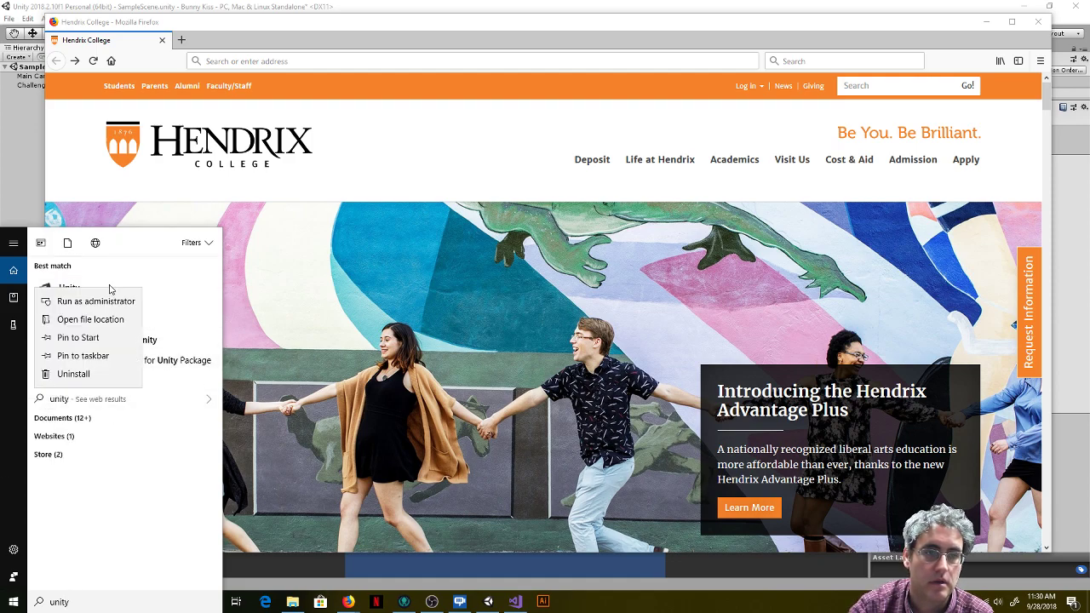
pyautogui.click(83, 356)
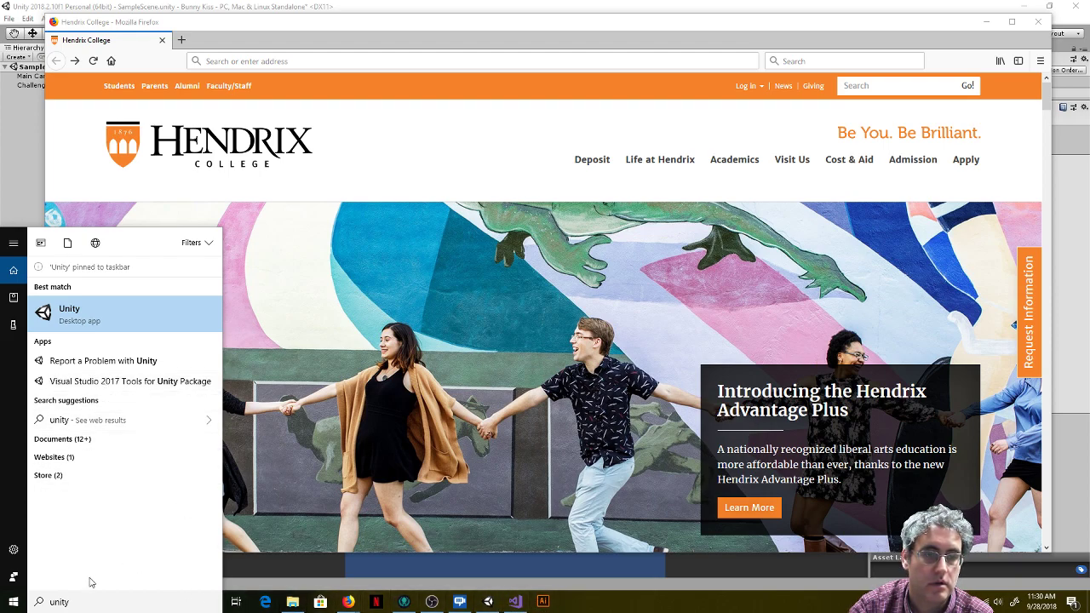
# Step: Search Windows for "visual" and pin Visual Studio 2017 to the taskbar
pyautogui.press('BackSpace')
pyautogui.press('BackSpace')
pyautogui.press('BackSpace')
pyautogui.press('BackSpace')
pyautogui.press('BackSpace')
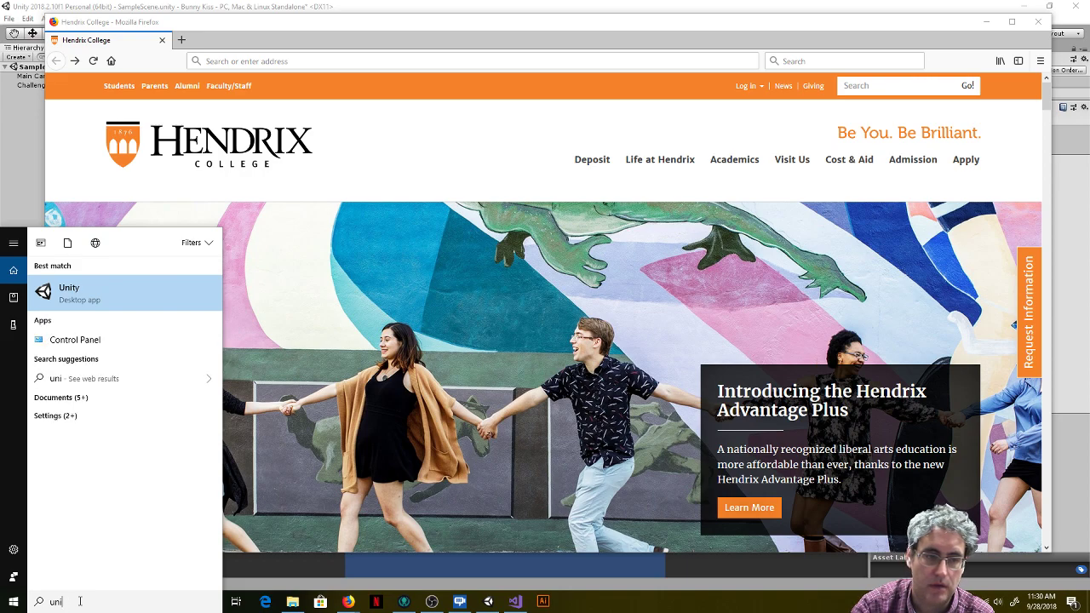
pyautogui.write('visual')
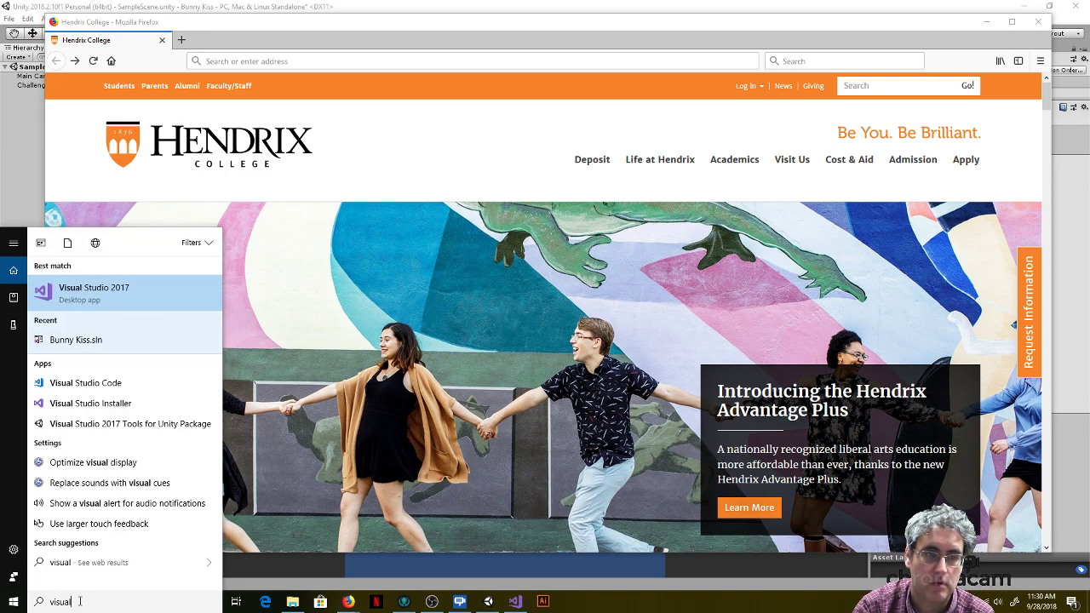
pyautogui.rightClick(122, 299)
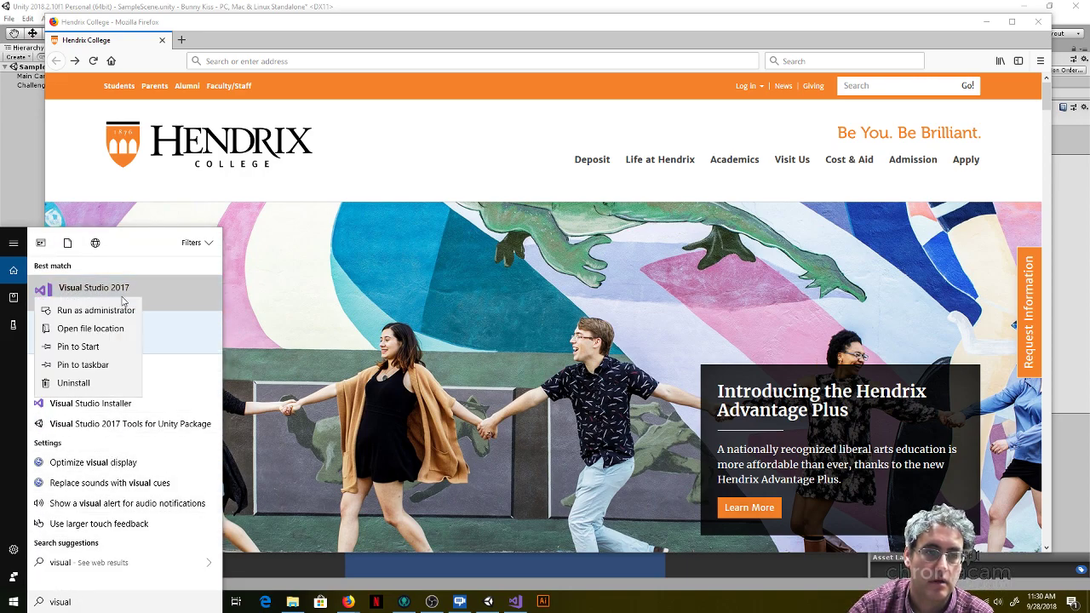
pyautogui.click(92, 365)
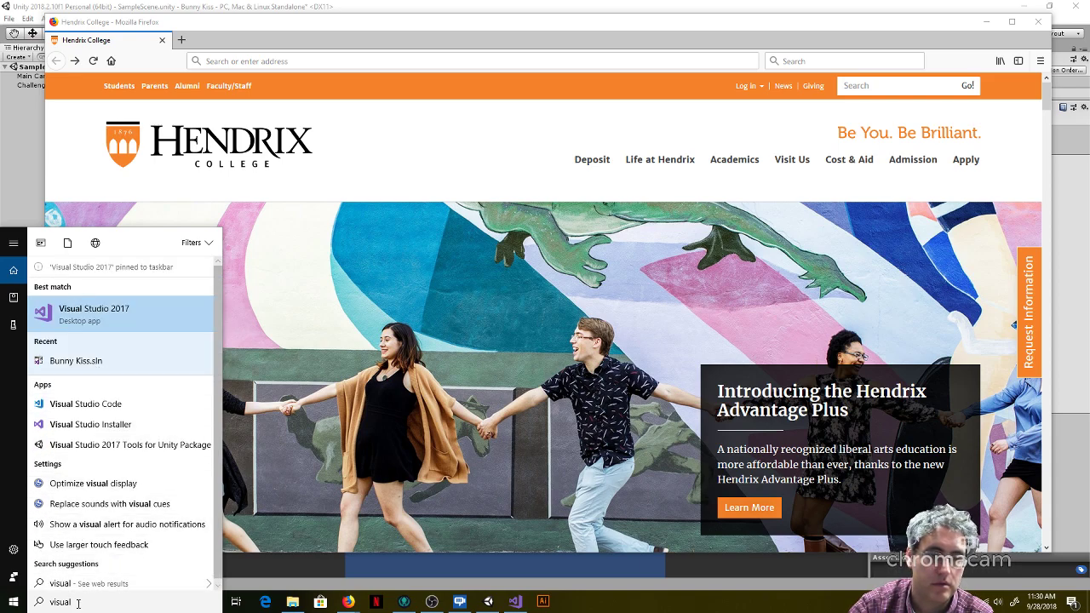
# Step: Search Windows for "obs" and pin OBS Studio (64bit) to the taskbar
pyautogui.press('BackSpace')
pyautogui.press('BackSpace')
pyautogui.press('BackSpace')
pyautogui.press('BackSpace')
pyautogui.press('BackSpace')
pyautogui.press('BackSpace')
pyautogui.write('obs')
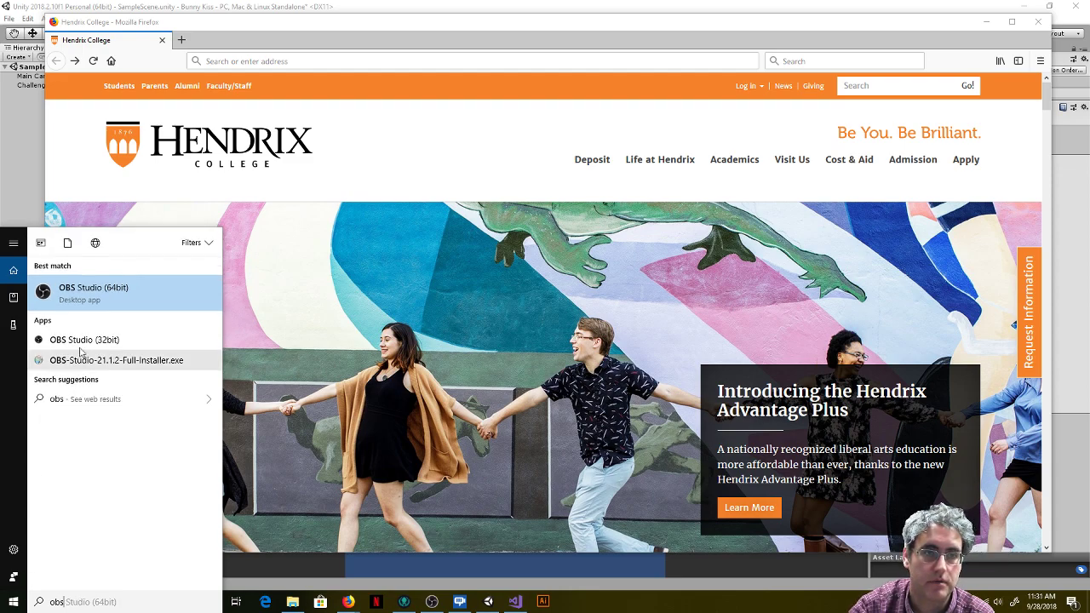
pyautogui.rightClick(98, 299)
pyautogui.click(95, 366)
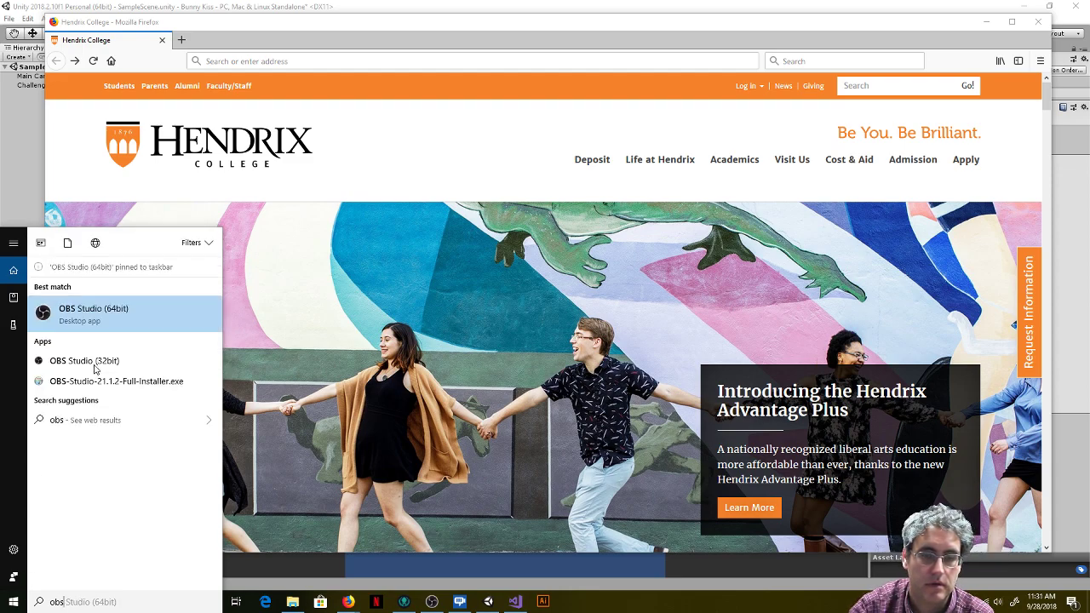
# Step: Search Windows for "gitkra", pin GitKraken to the taskbar, and close the search
pyautogui.click(81, 602)
pyautogui.tripleClick(81, 603)
pyautogui.write('gitkra')
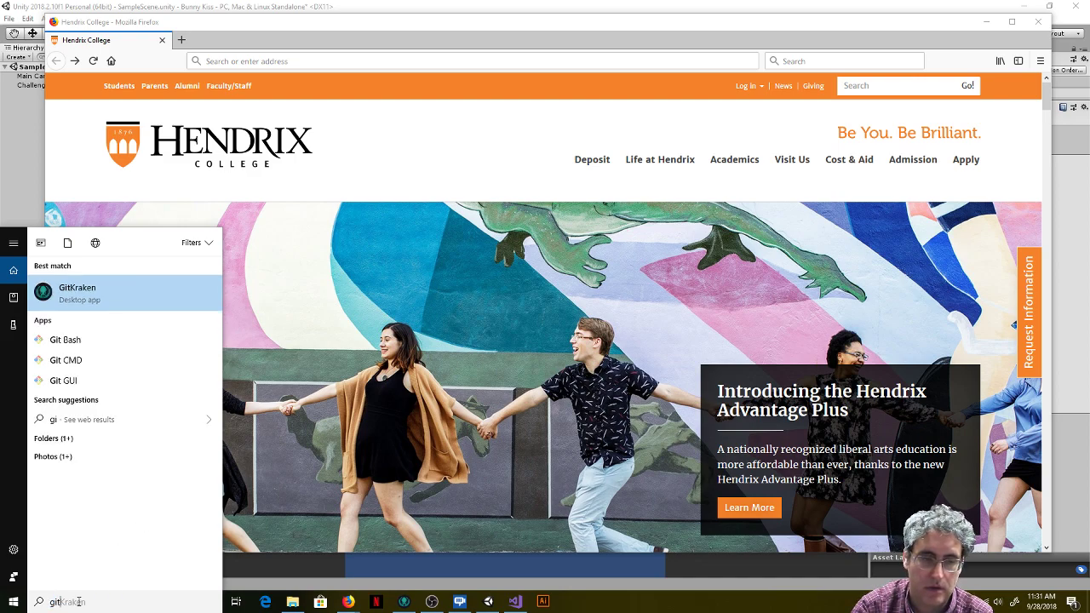
pyautogui.rightClick(110, 293)
pyautogui.click(94, 350)
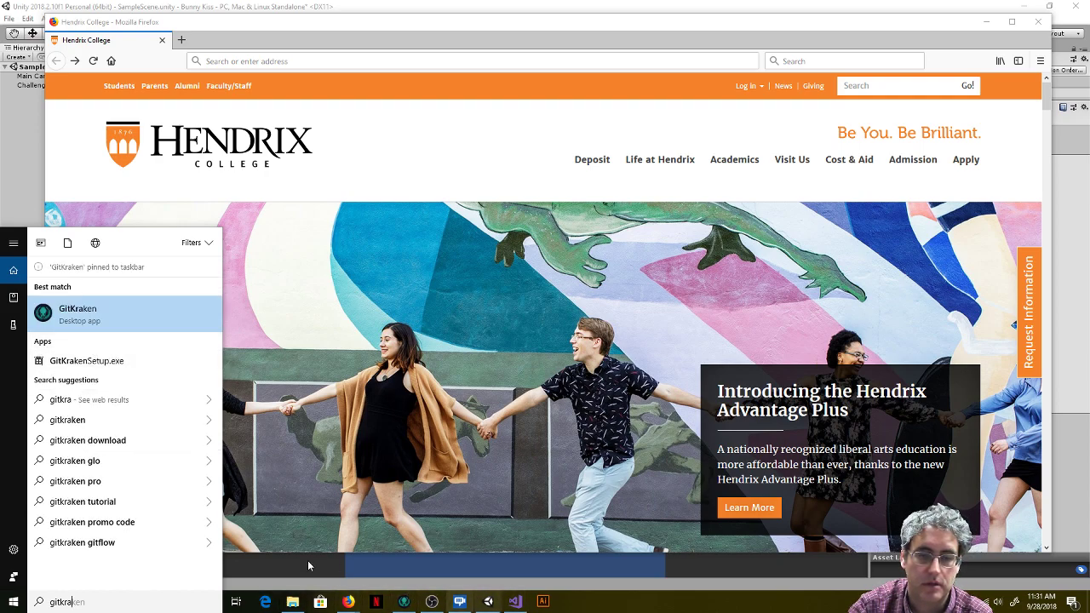
pyautogui.click(426, 196)
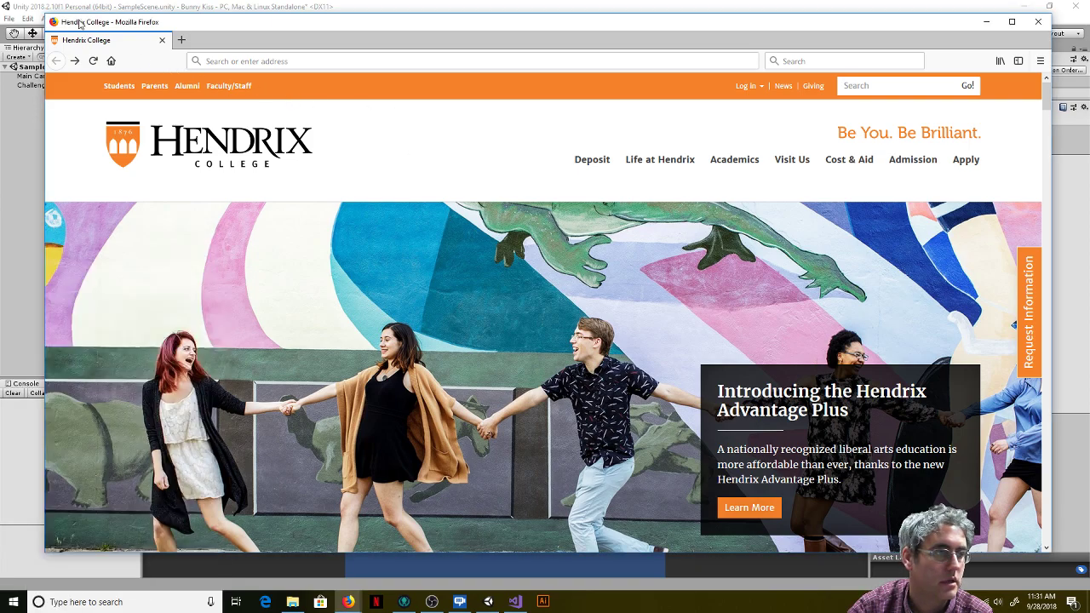
# Step: Launch Adobe Illustrator CC 2018 and return to the Firefox window
pyautogui.scroll(-1, 310, 290)
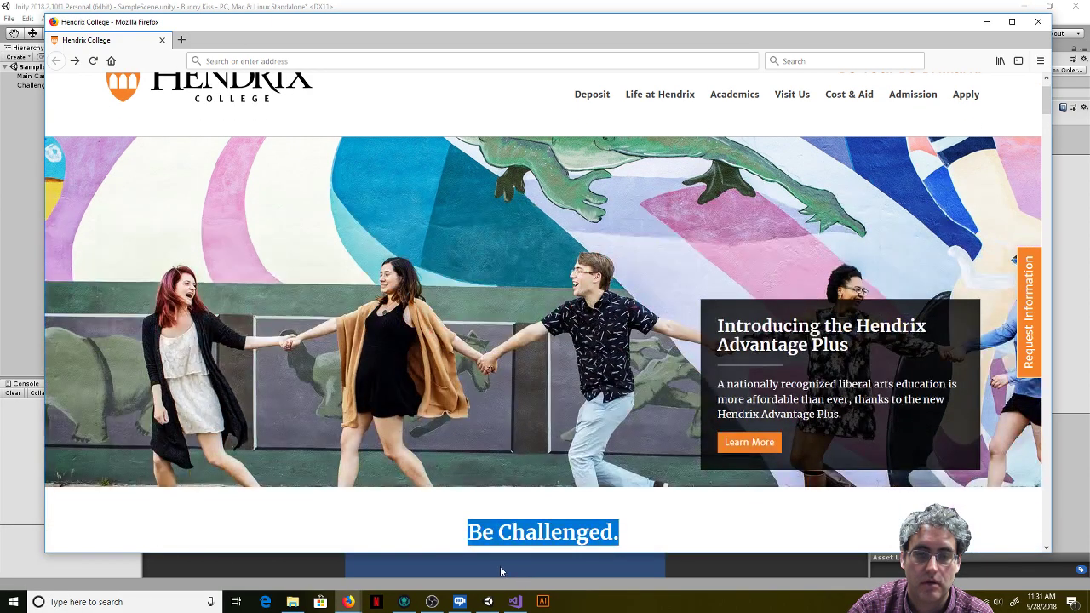
pyautogui.click(544, 602)
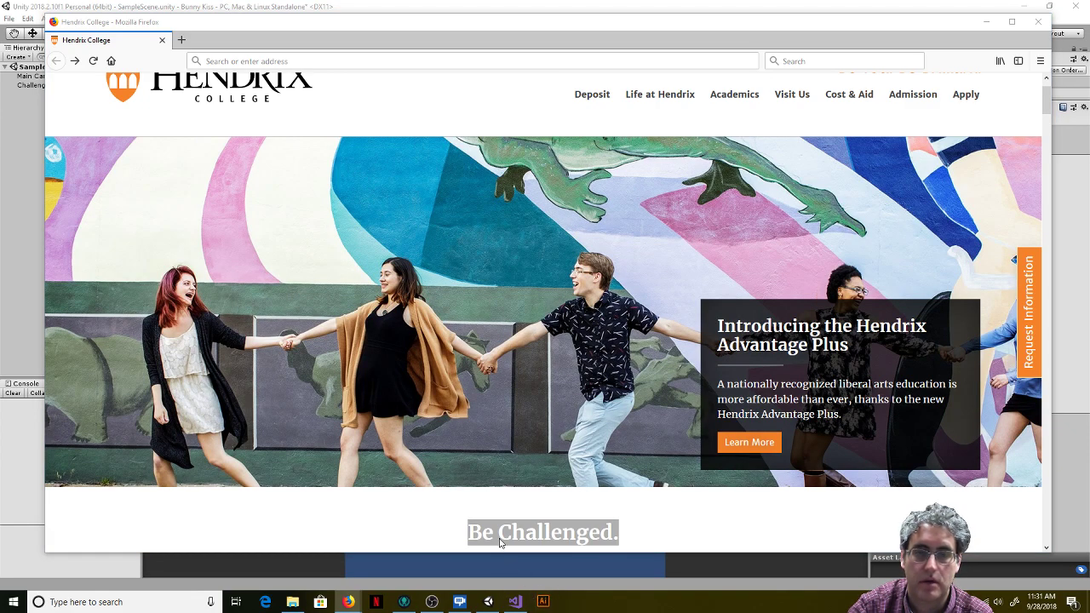
pyautogui.click(451, 29)
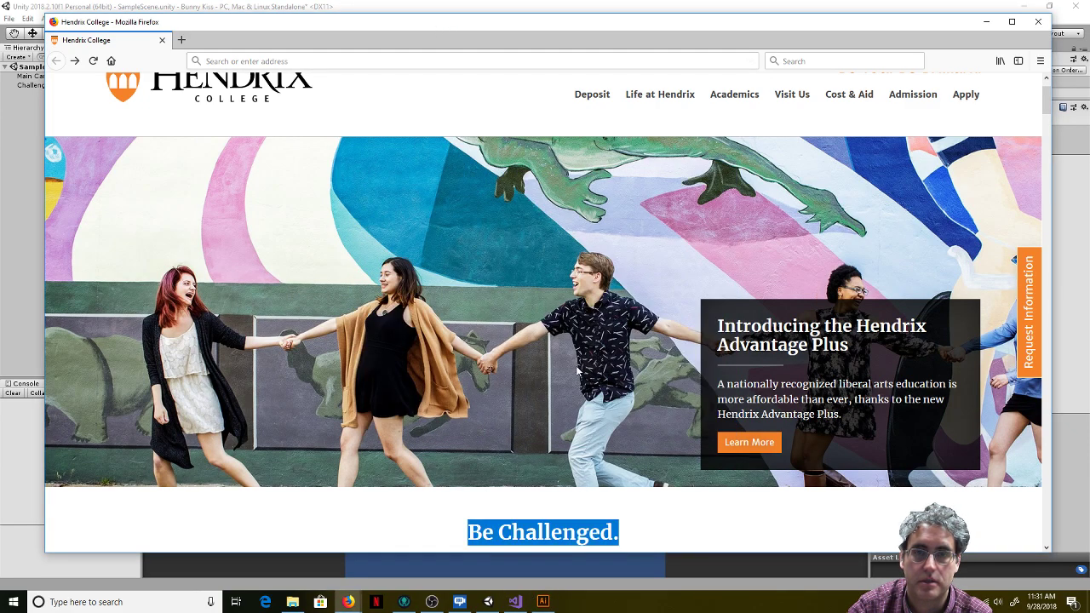
pyautogui.scroll(1, 523, 359)
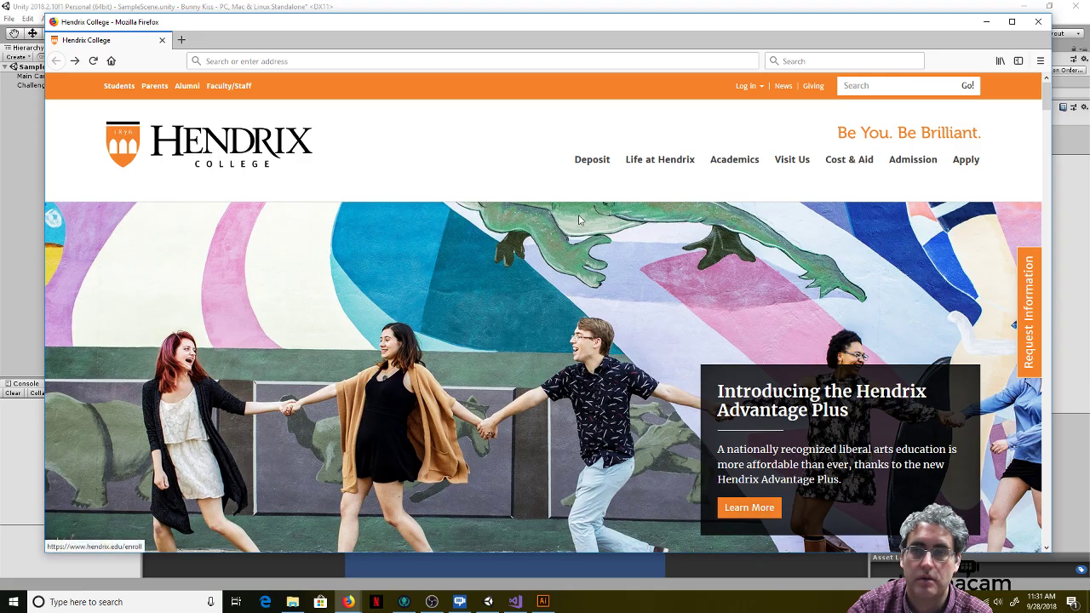
pyautogui.scroll(-7, 554, 239)
pyautogui.scroll(-15, 552, 239)
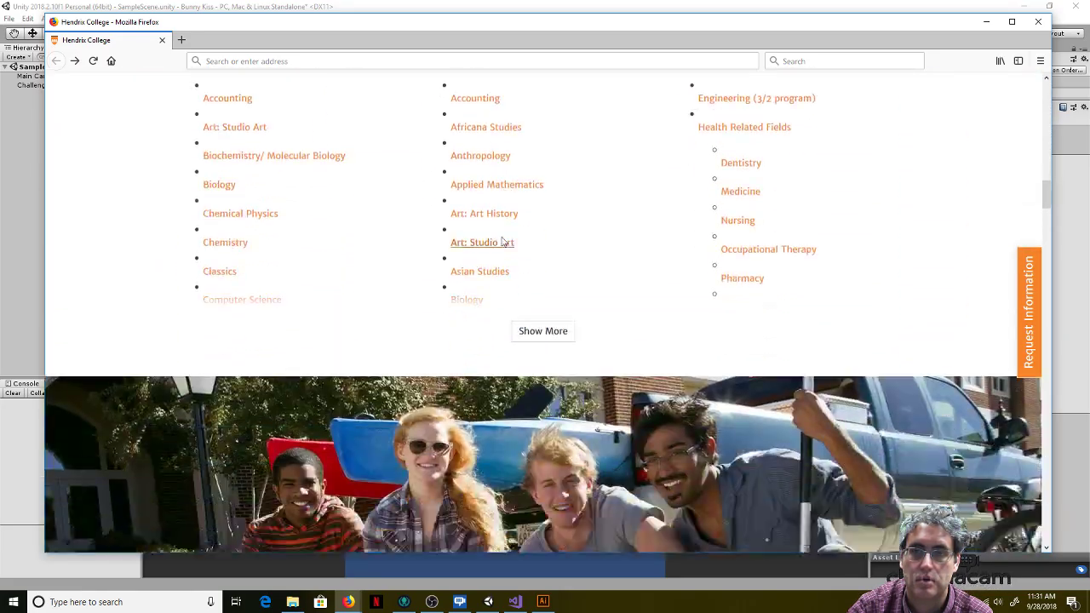
pyautogui.scroll(-15, 499, 266)
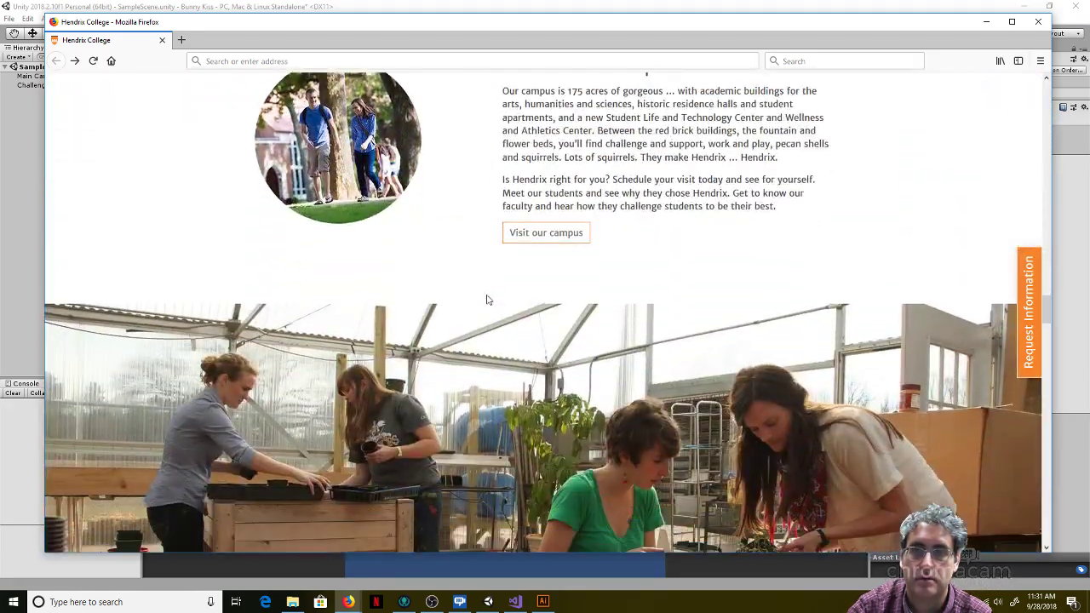
pyautogui.scroll(-15, 561, 356)
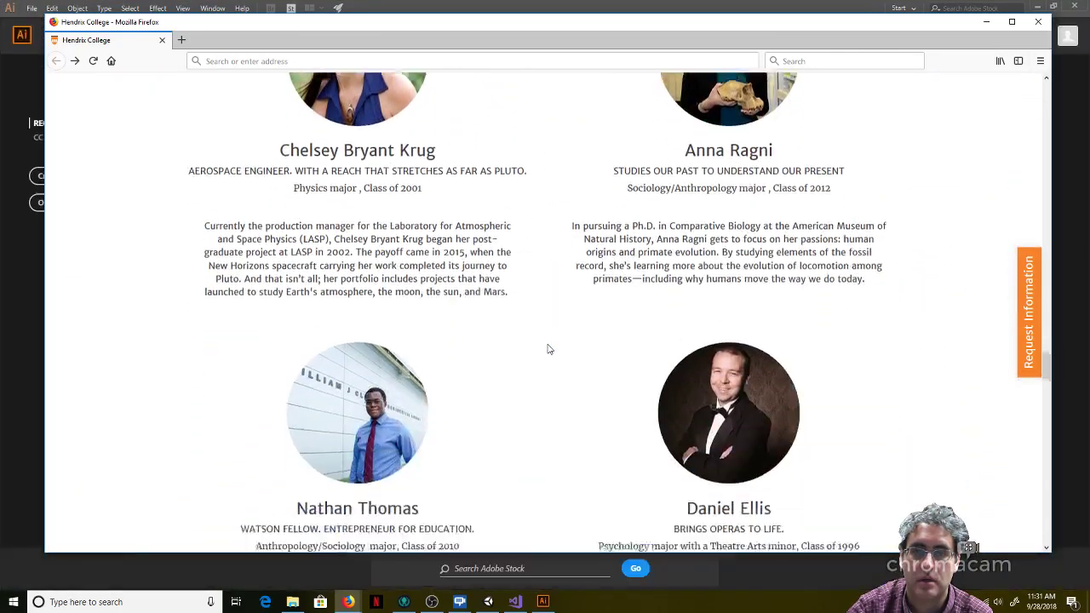
pyautogui.scroll(-15, 549, 349)
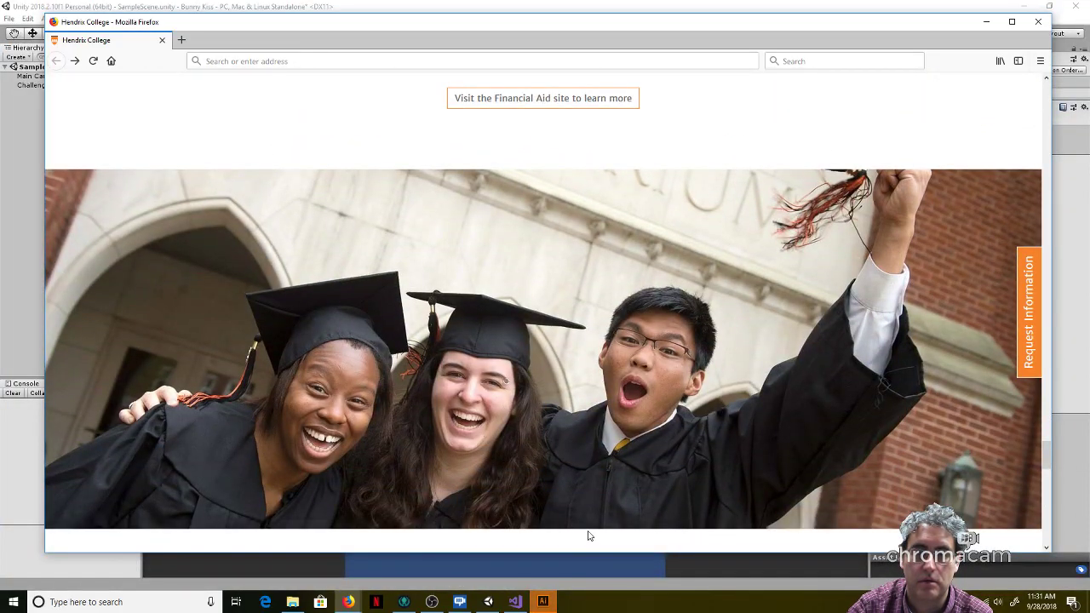
# Step: Switch to Illustrator, create a new pixel-based document from a preset, and dismiss the welcome tour
pyautogui.click(543, 602)
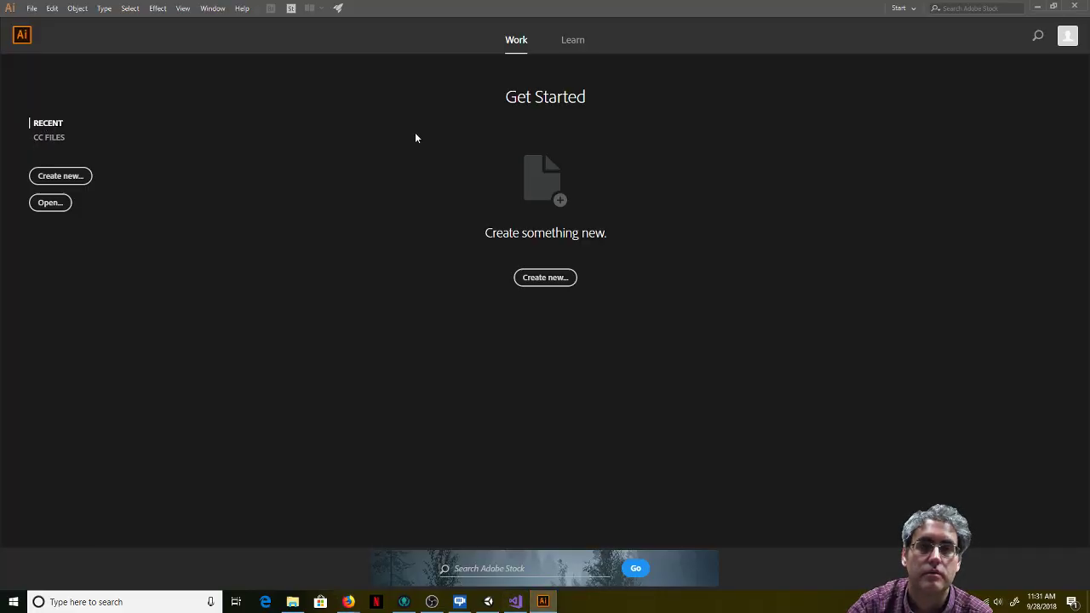
pyautogui.click(32, 8)
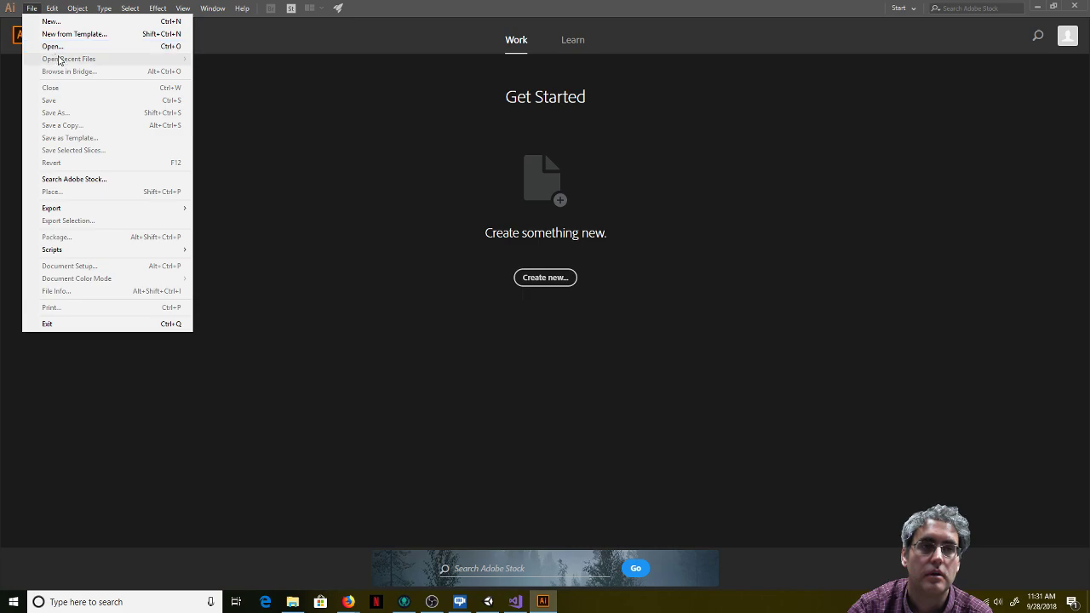
pyautogui.click(58, 24)
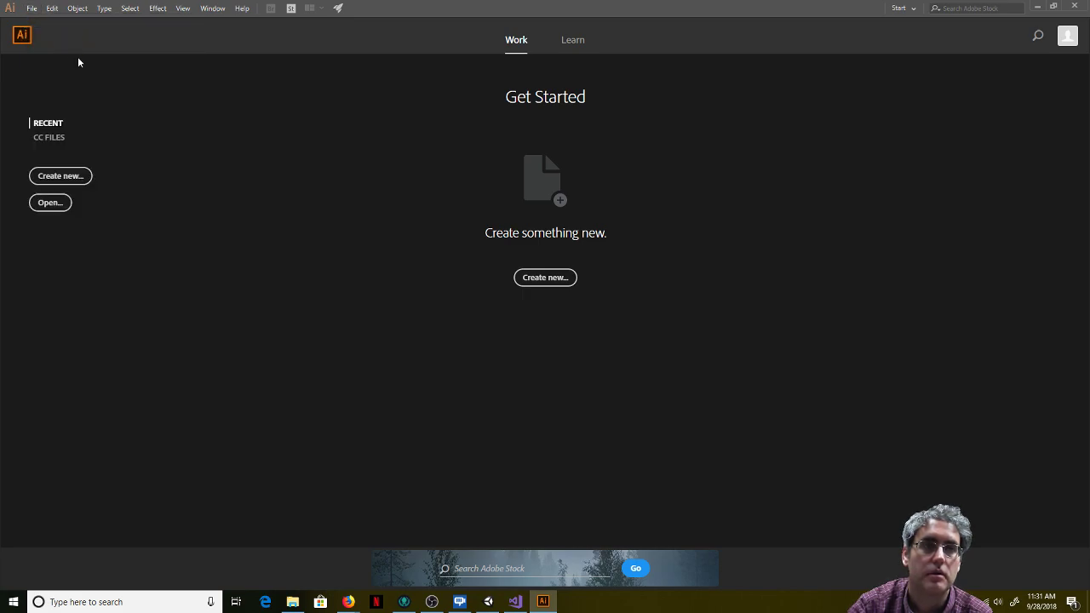
pyautogui.doubleClick(298, 343)
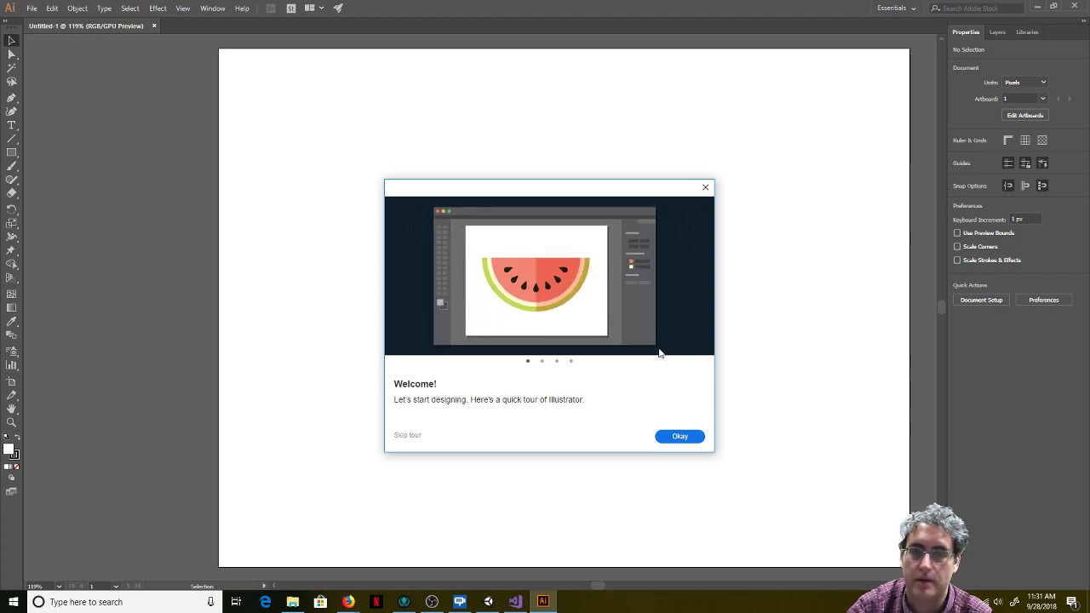
pyautogui.click(688, 439)
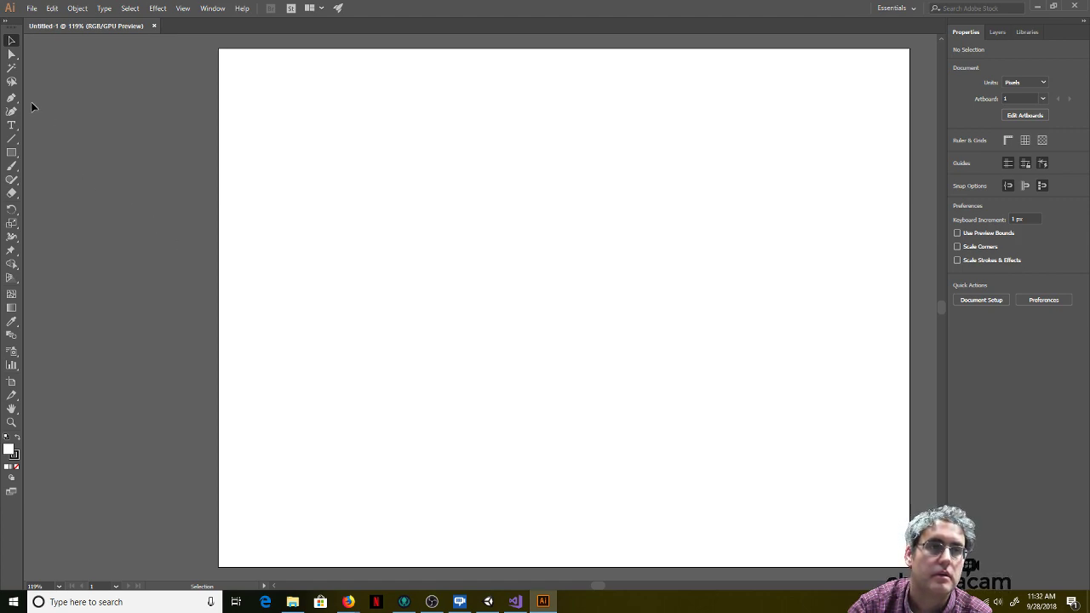
# Step: Draw a square of about 91 by 91 px near the artboard's upper-left corner with the Rectangle tool and deselect it
pyautogui.click(12, 153)
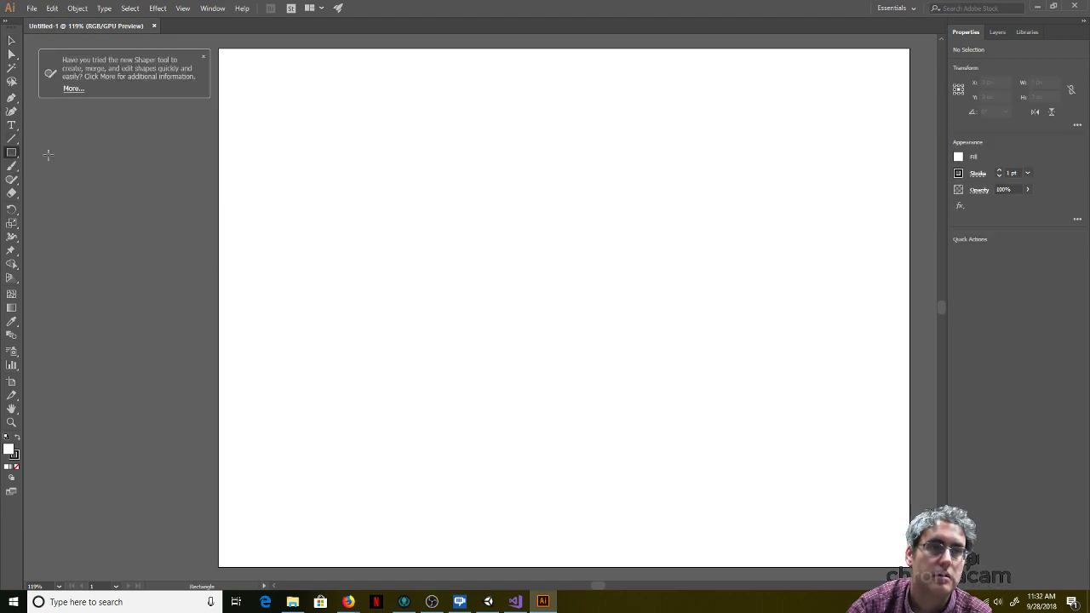
pyautogui.moveTo(291, 95); pyautogui.dragTo(345, 155)
pyautogui.click(322, 199)
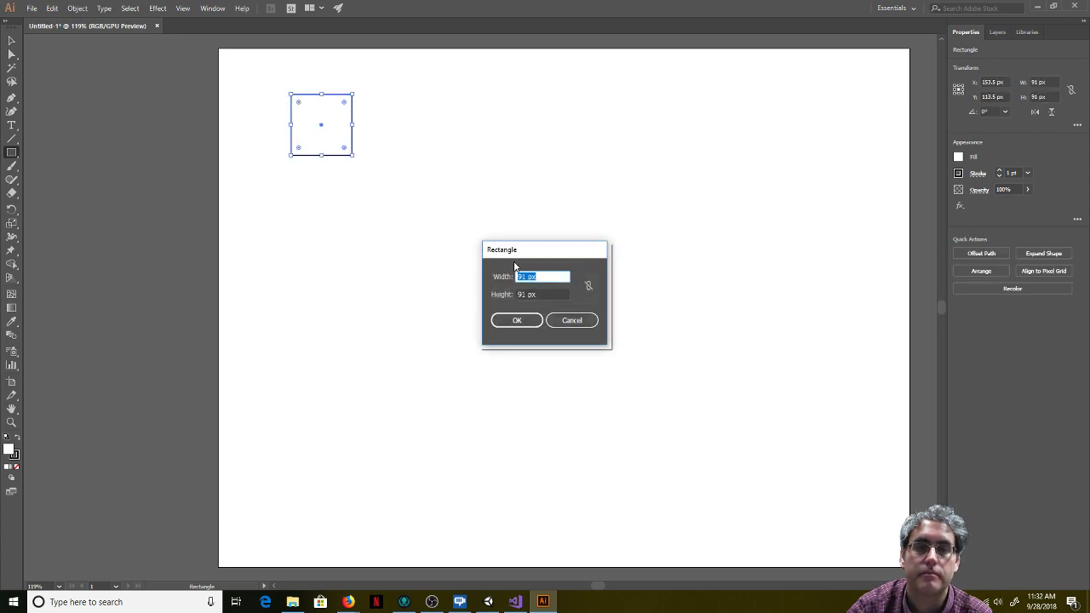
pyautogui.click(576, 321)
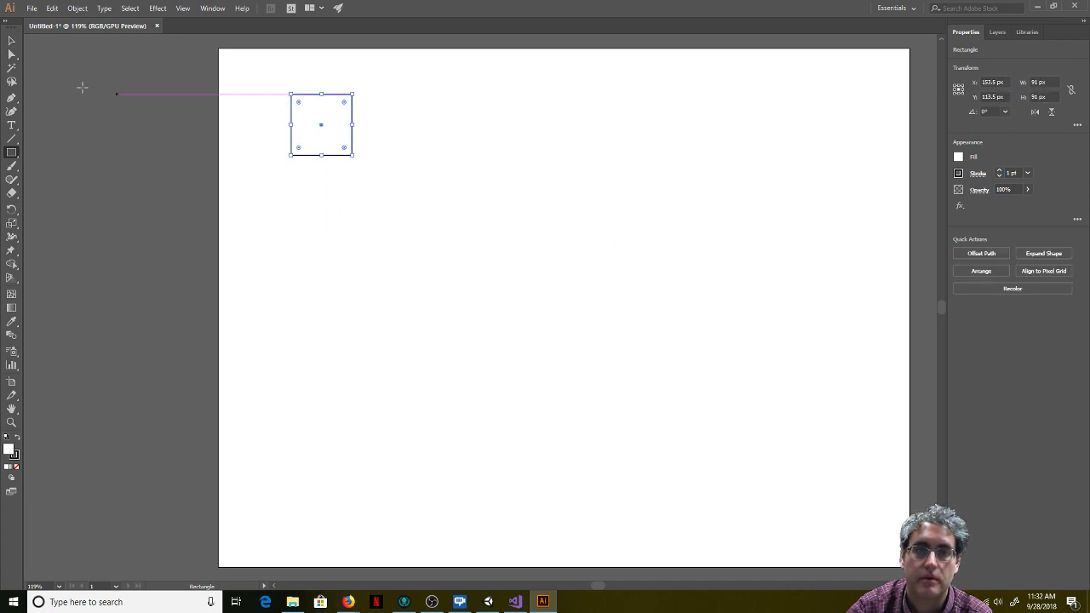
pyautogui.click(11, 40)
pyautogui.click(68, 102)
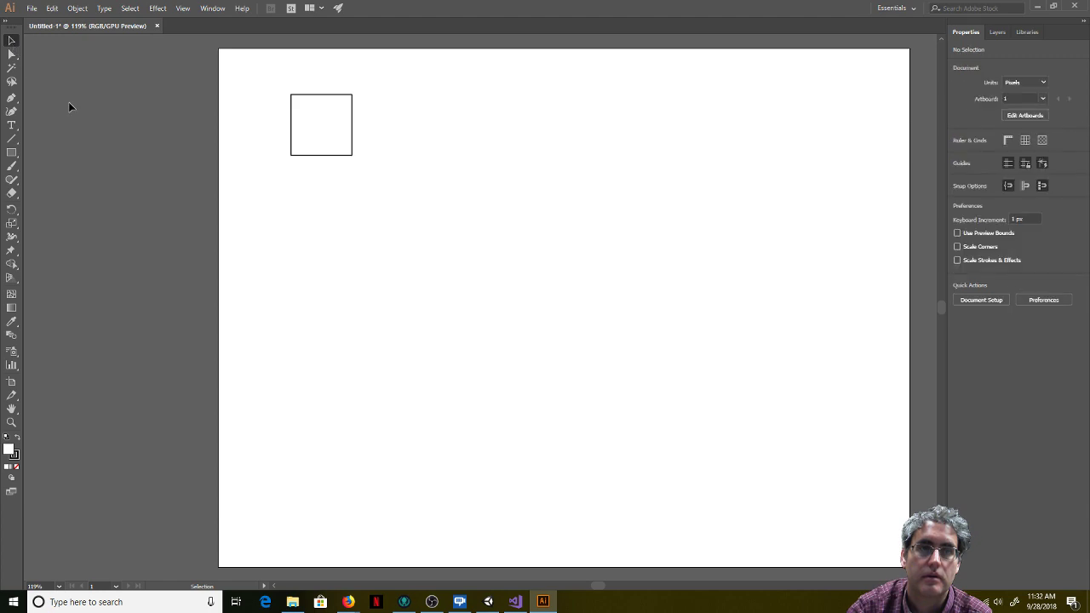
# Step: Try several green swatches as the square's fill, including RGB Green and dark green, ending on light green R=140 G=198 B=63
pyautogui.click(308, 128)
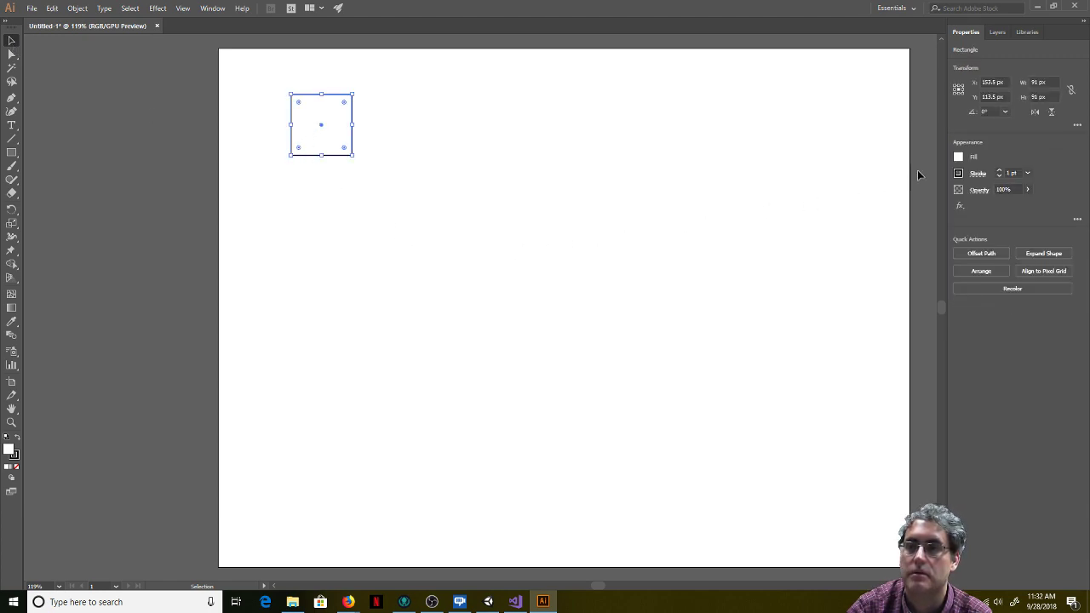
pyautogui.click(959, 157)
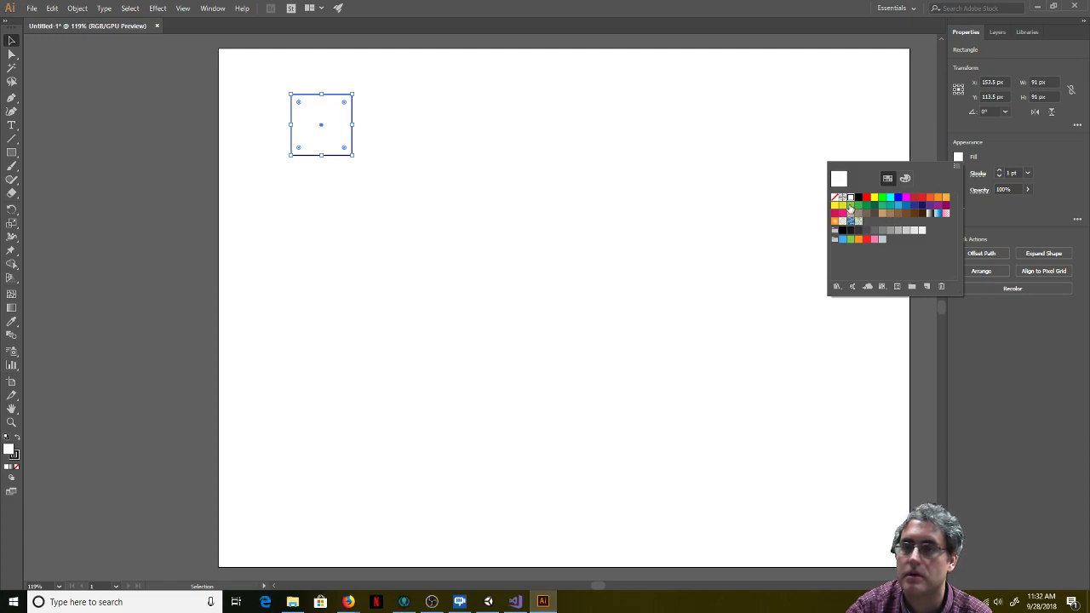
pyautogui.click(851, 206)
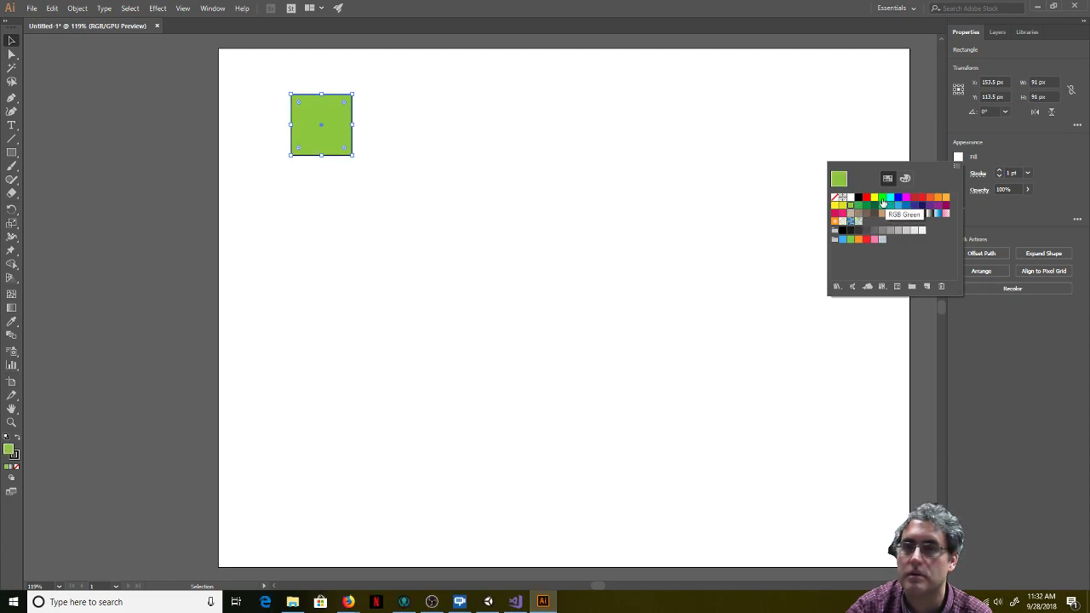
pyautogui.click(858, 206)
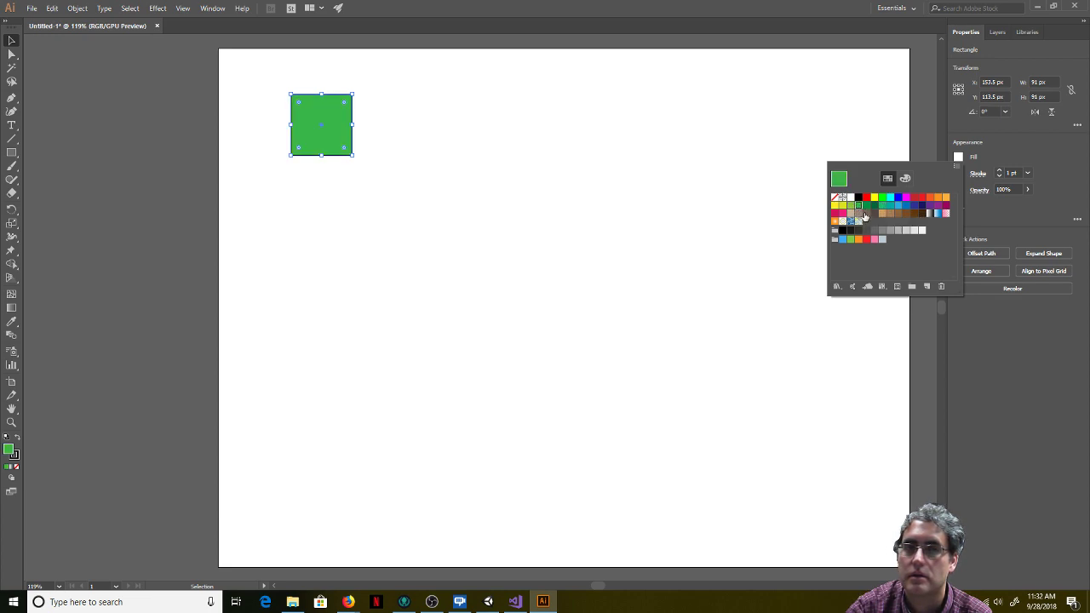
pyautogui.click(883, 199)
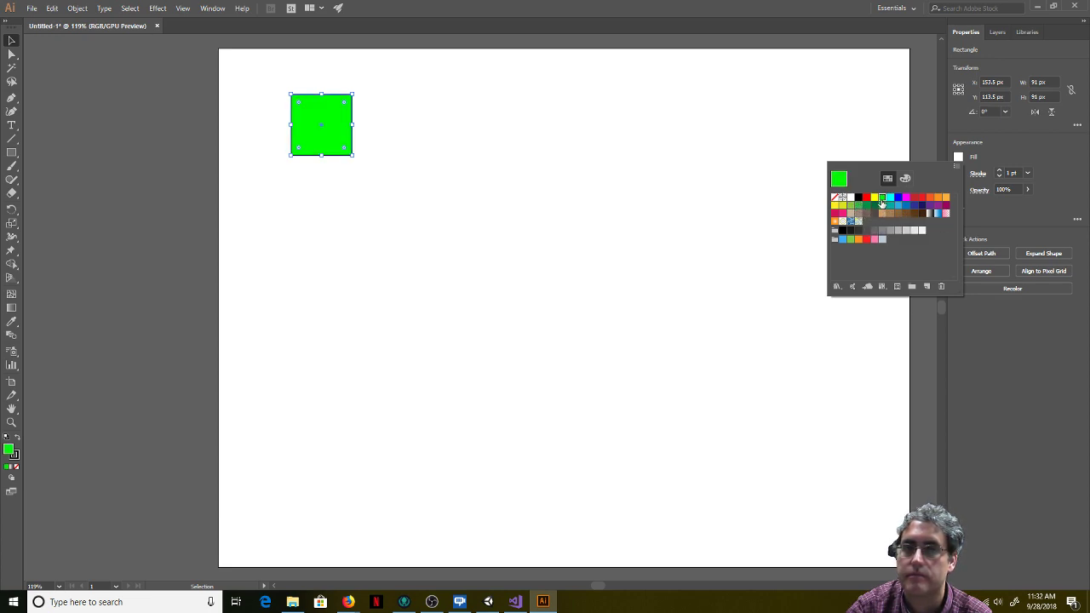
pyautogui.click(874, 206)
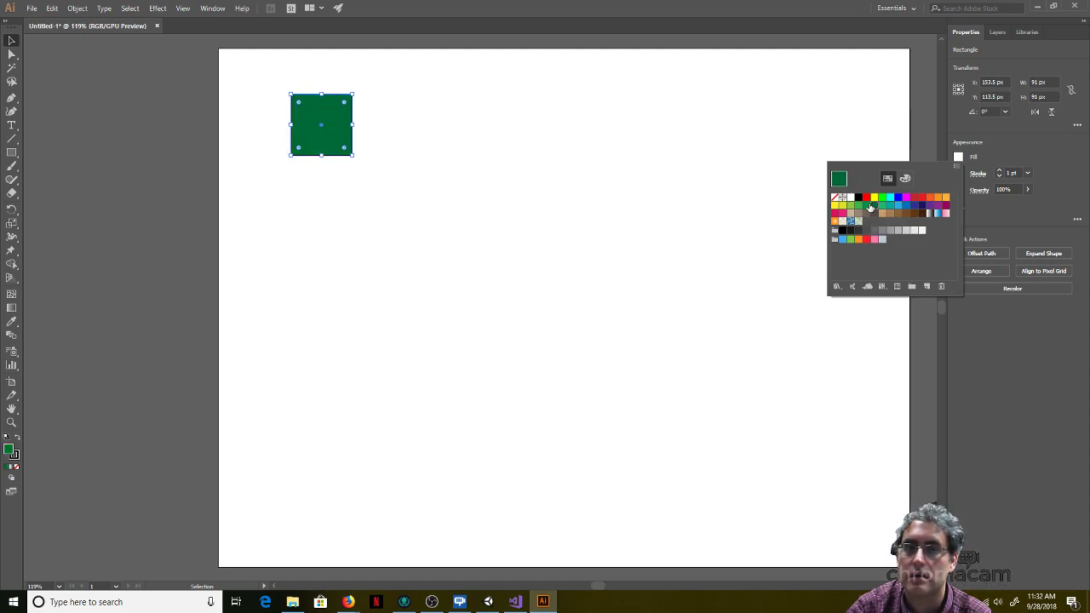
pyautogui.doubleClick(869, 207)
pyautogui.click(606, 381)
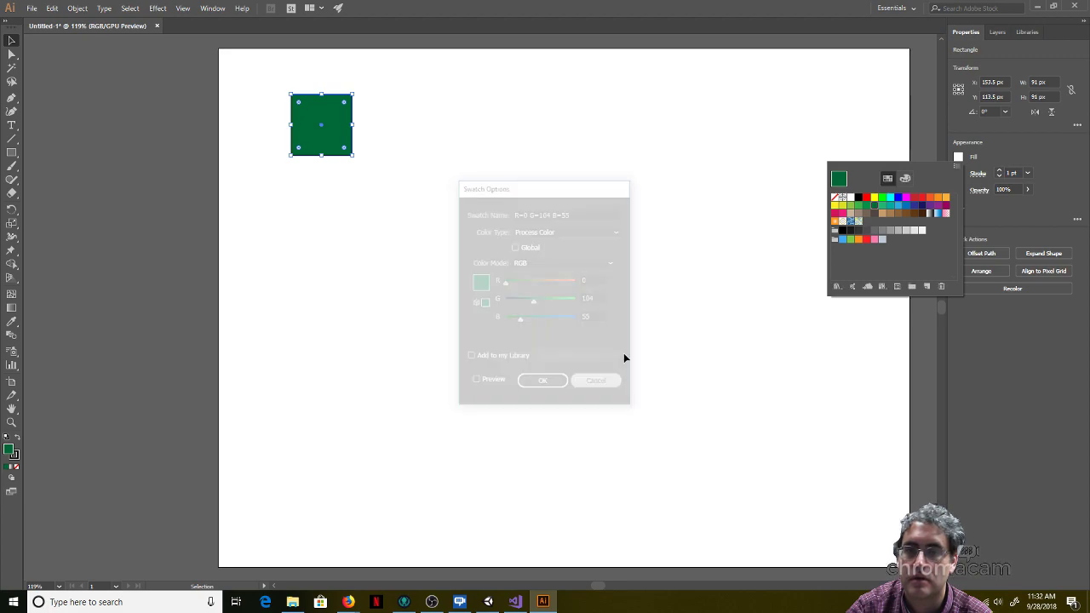
pyautogui.click(851, 207)
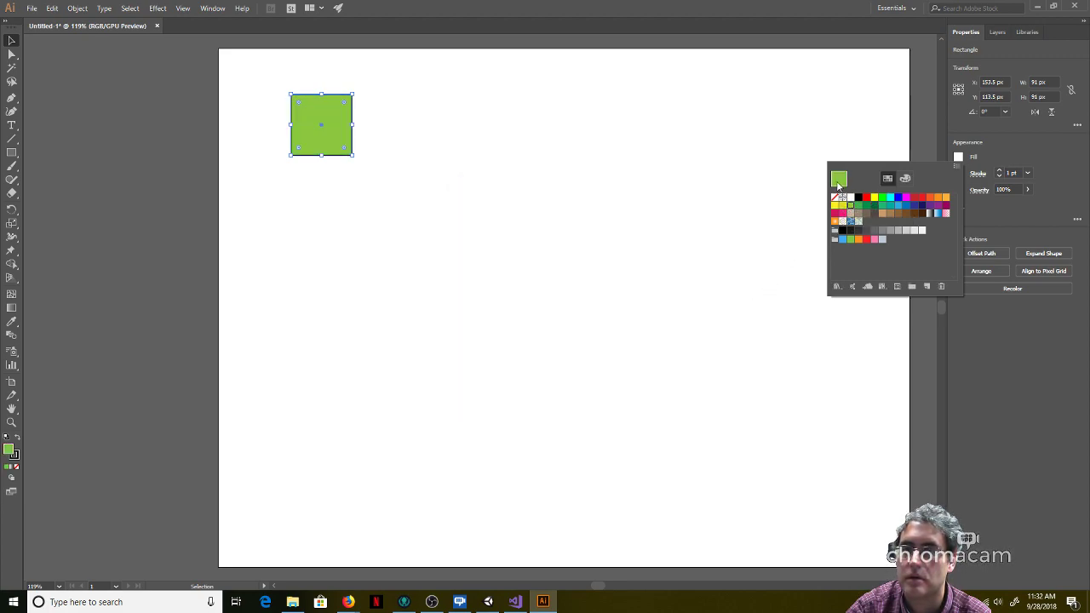
# Step: Try mixing the square's fill from RGB values of about R 40, G 224, B 149, apply the in-gamut colour, and raise its green value
pyautogui.click(905, 178)
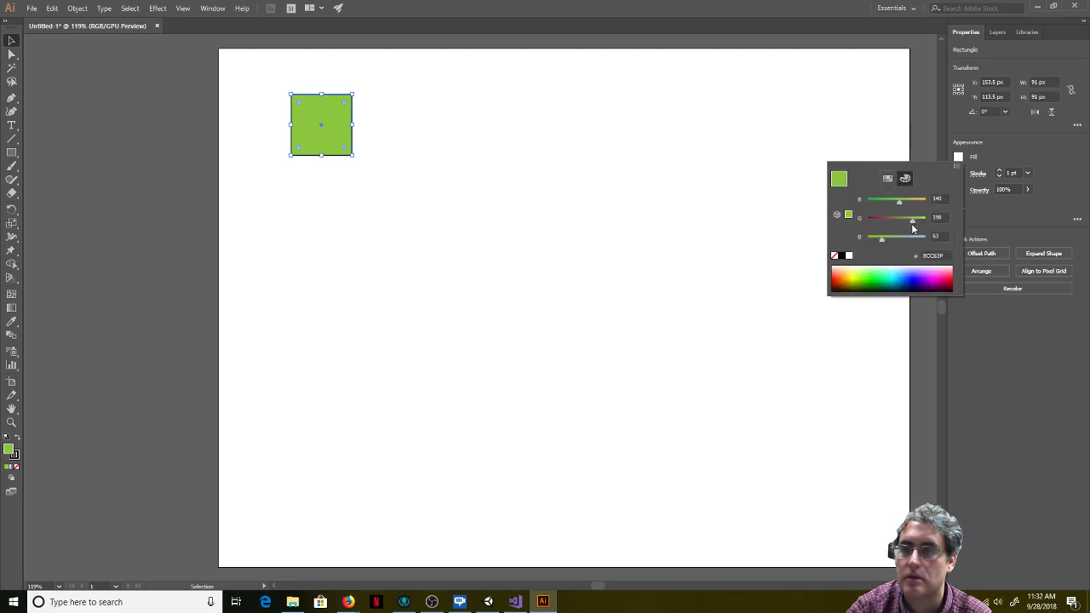
pyautogui.moveTo(883, 242); pyautogui.dragTo(876, 205)
pyautogui.moveTo(899, 243); pyautogui.dragTo(902, 242)
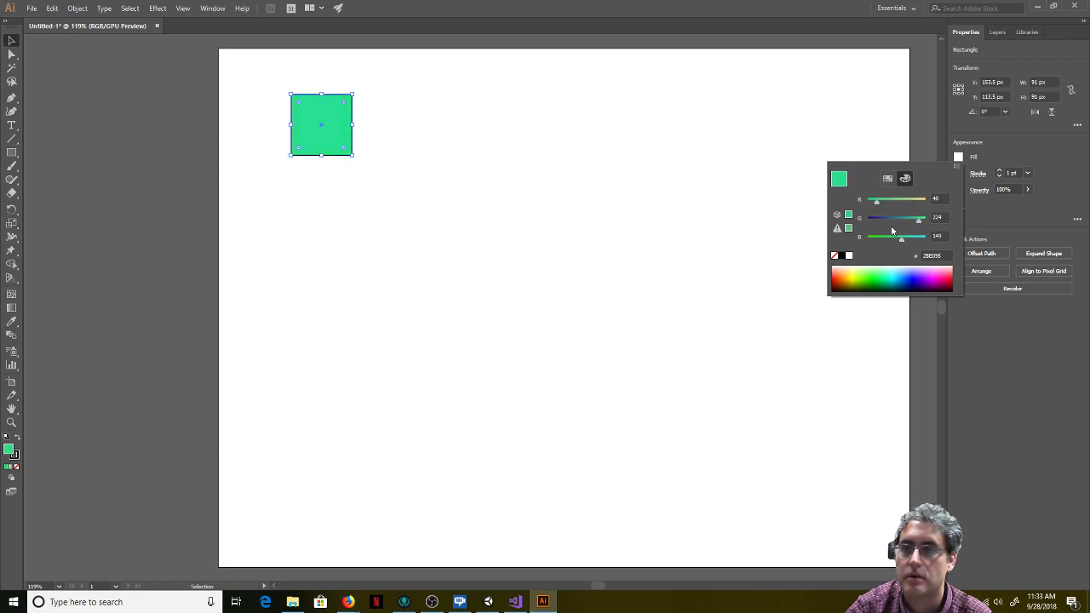
pyautogui.click(848, 217)
pyautogui.click(847, 229)
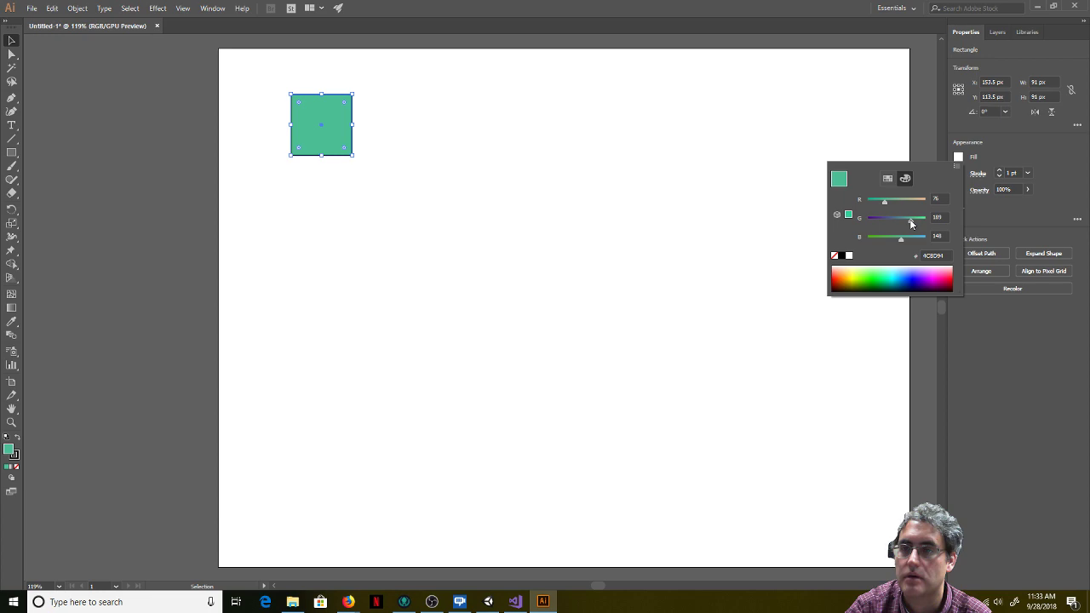
pyautogui.moveTo(915, 220); pyautogui.dragTo(921, 220)
# Step: Fill the square with the pale green 8AFFA4 sampled from the colour spectrum and deselect it
pyautogui.click(891, 266)
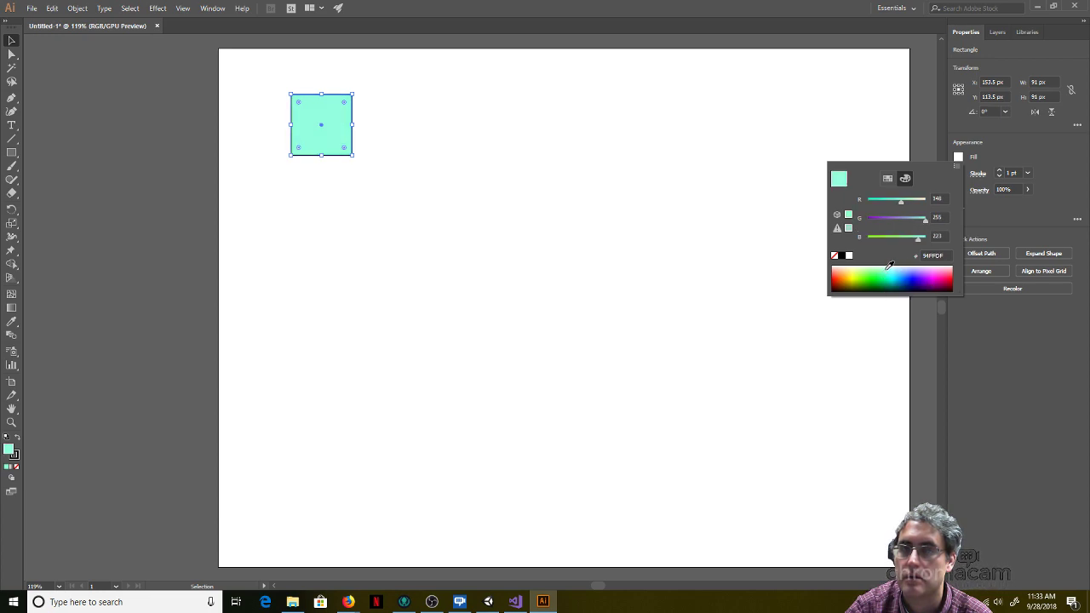
pyautogui.click(870, 270)
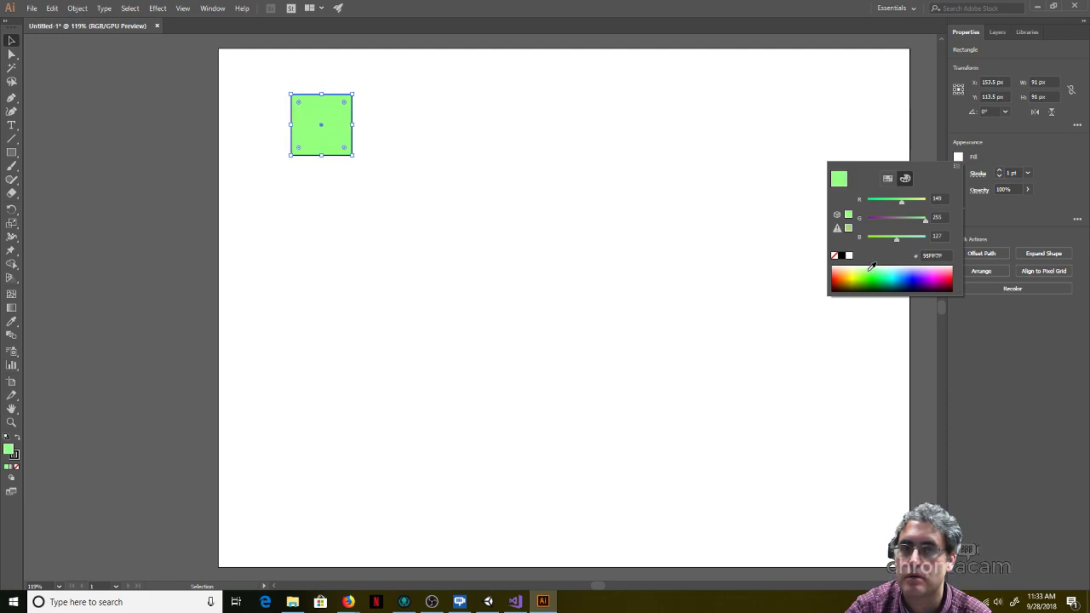
pyautogui.click(880, 266)
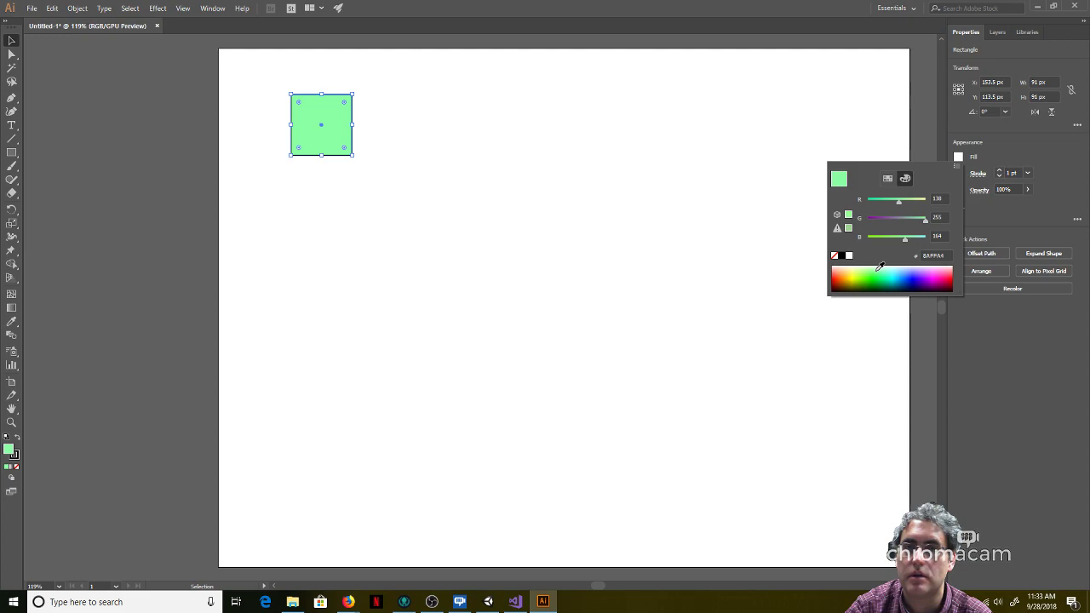
pyautogui.click(731, 159)
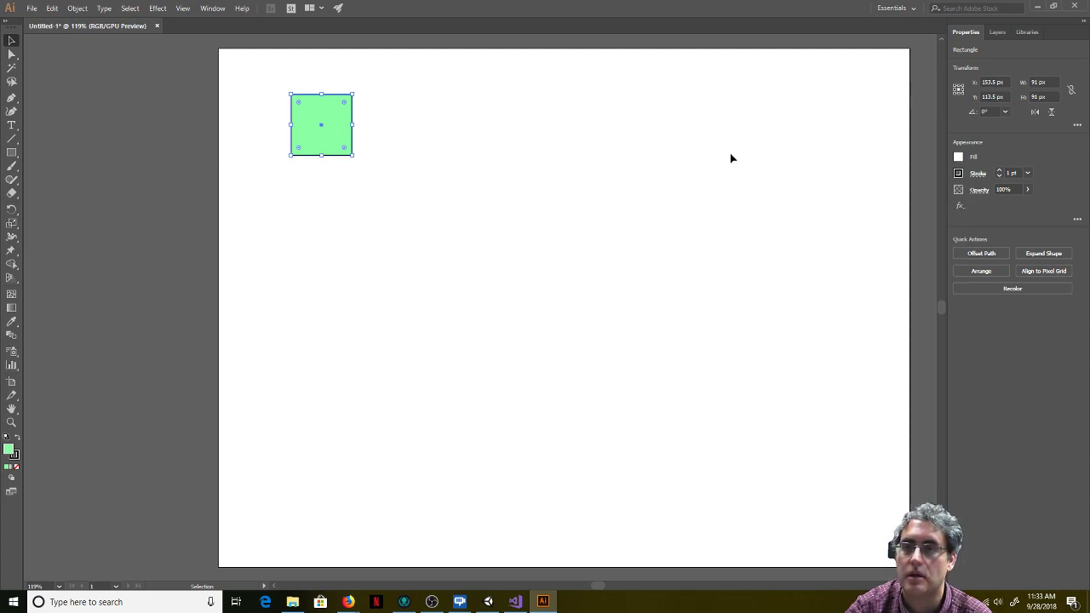
pyautogui.click(321, 276)
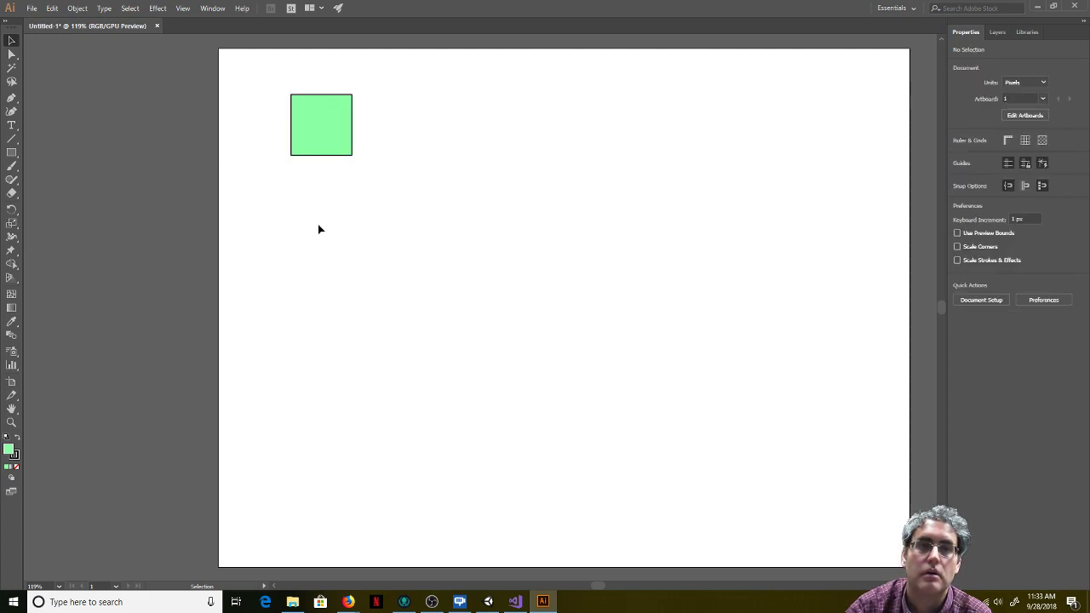
# Step: Give the square a brown R=166 G=124 B=82 stroke with a weight of 2 pt
pyautogui.click(301, 107)
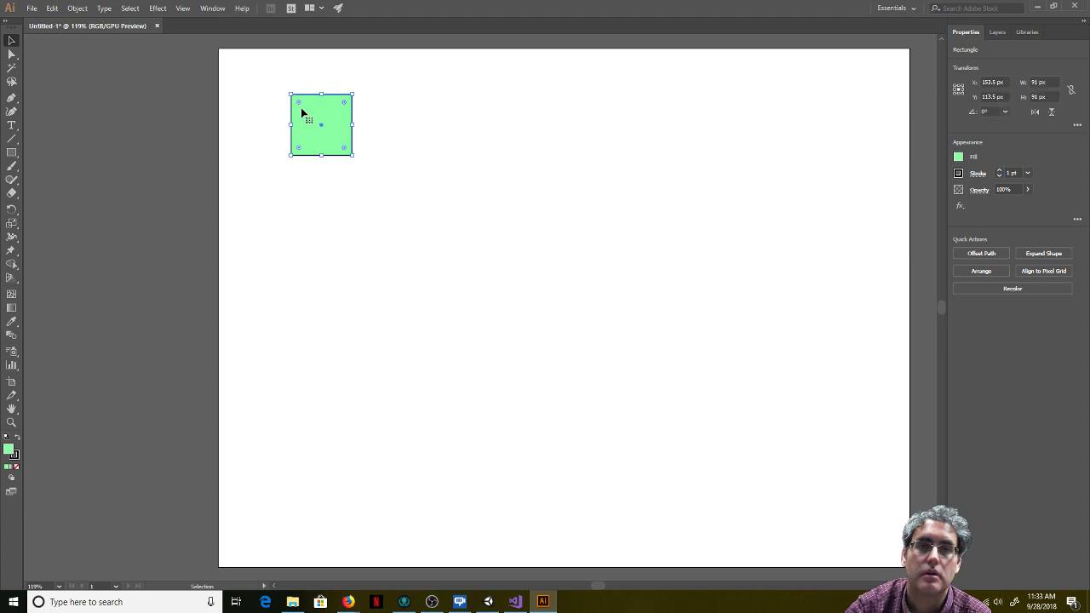
pyautogui.click(959, 174)
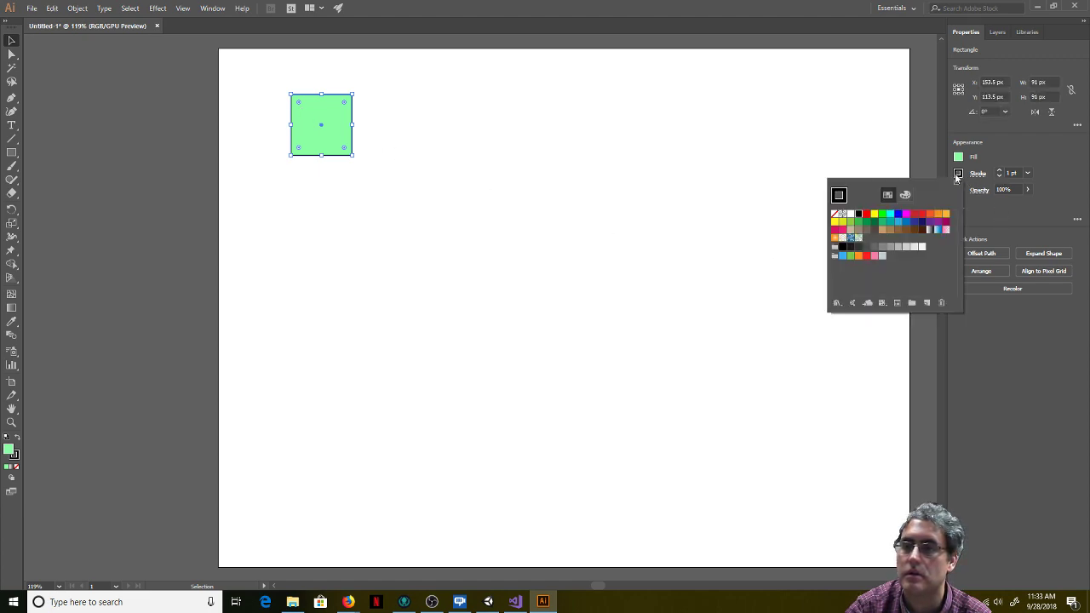
pyautogui.click(884, 231)
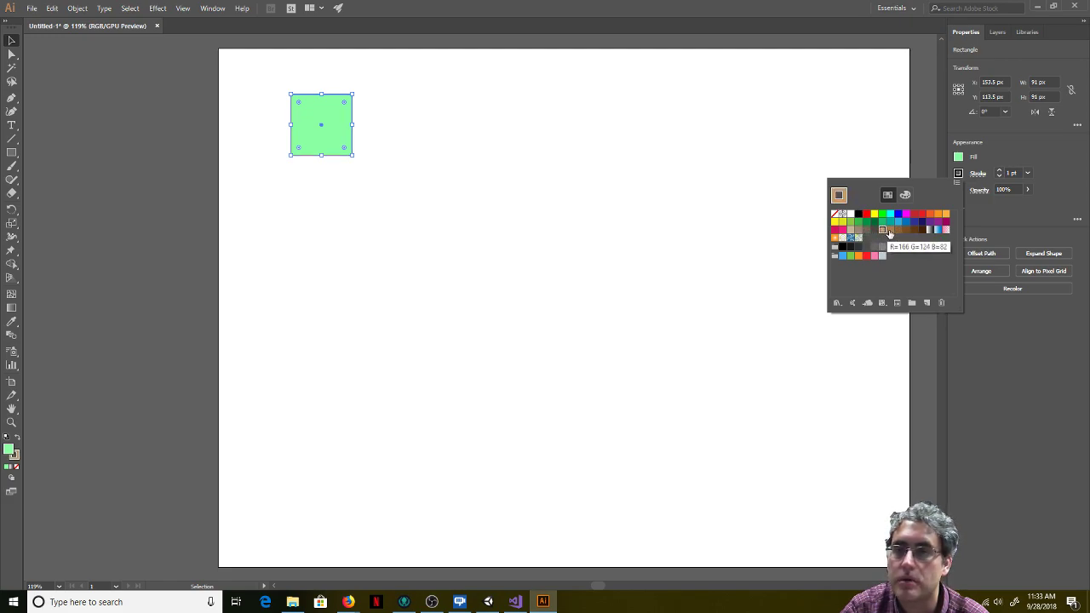
pyautogui.click(890, 230)
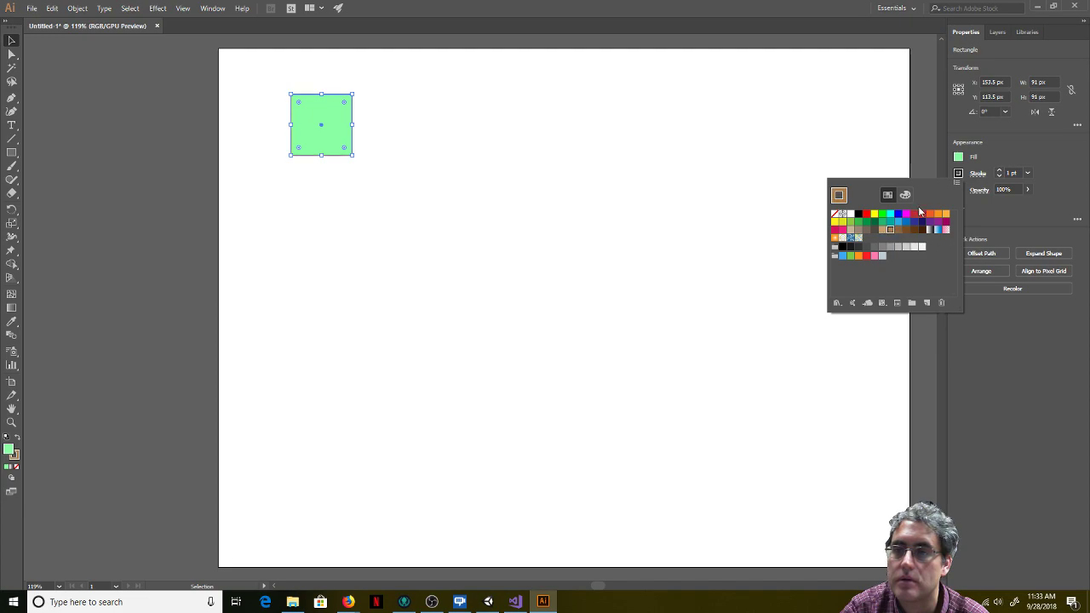
pyautogui.click(1001, 173)
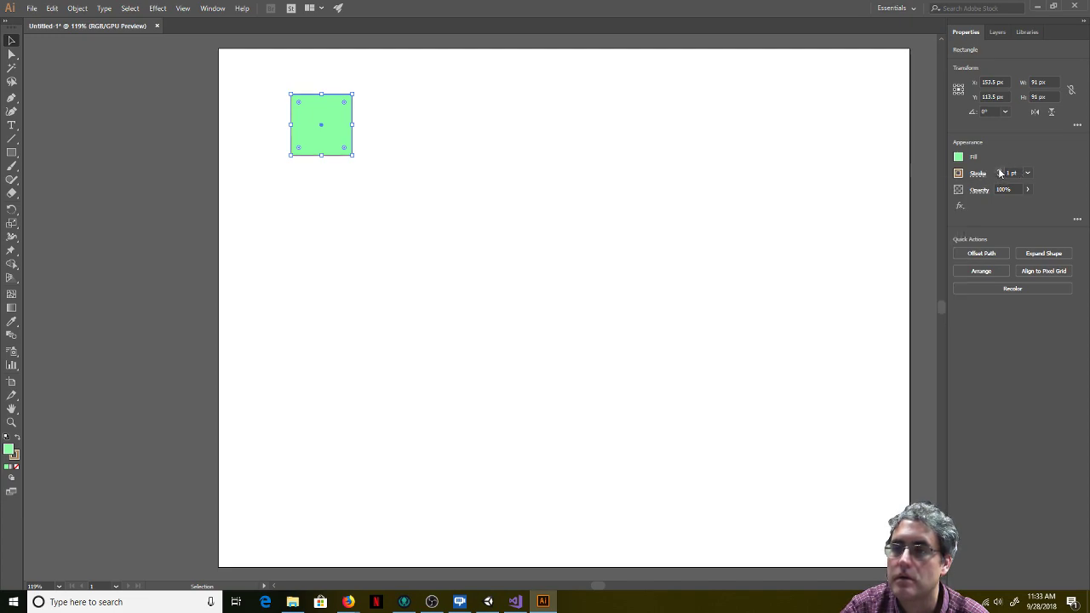
pyautogui.click(604, 188)
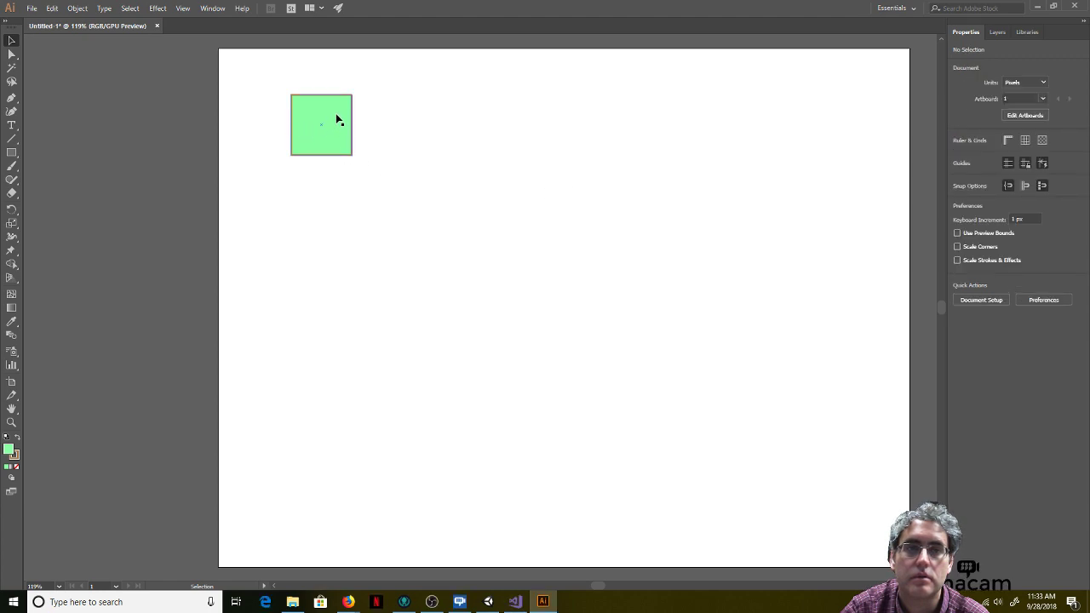
pyautogui.click(308, 128)
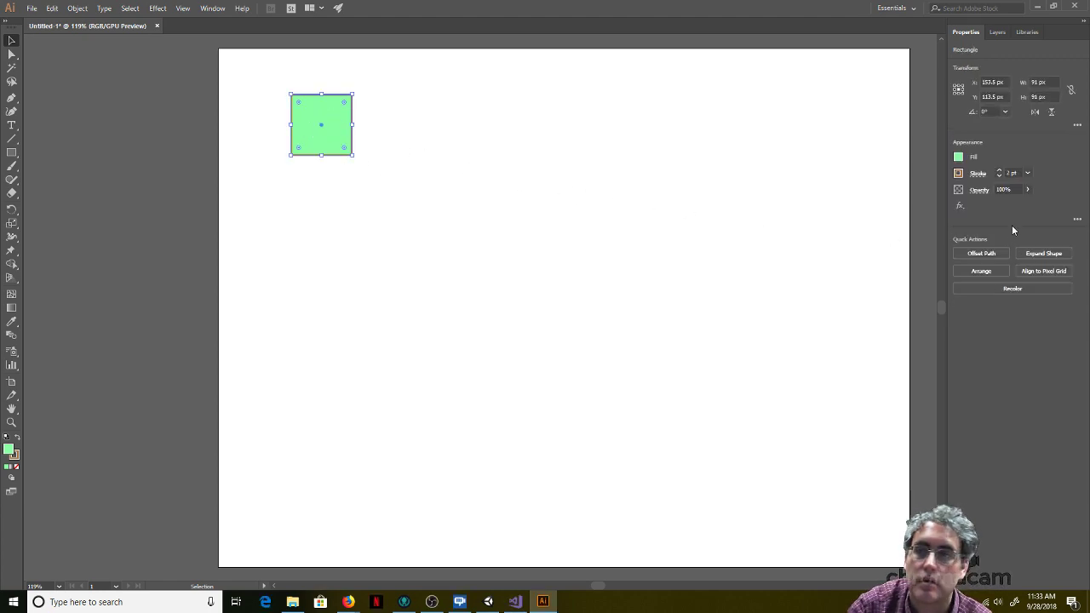
pyautogui.click(538, 184)
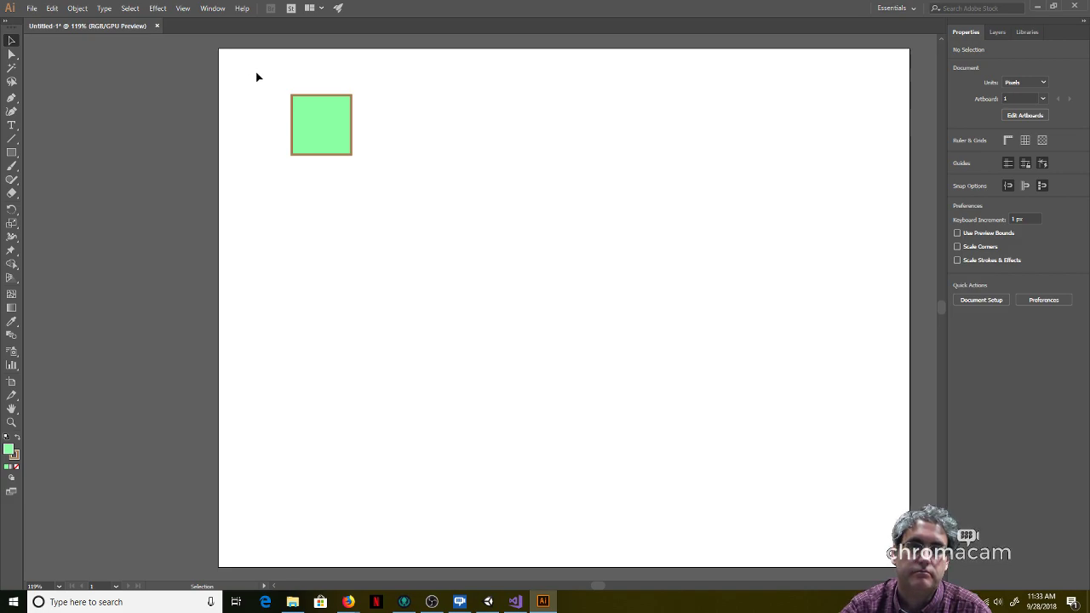
pyautogui.click(331, 134)
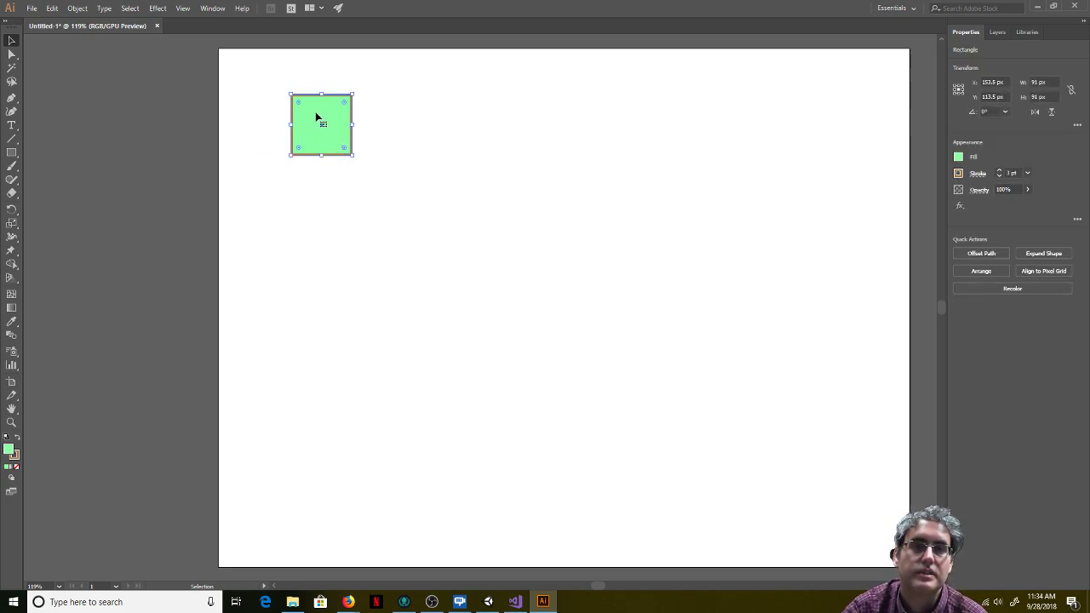
pyautogui.click(266, 100)
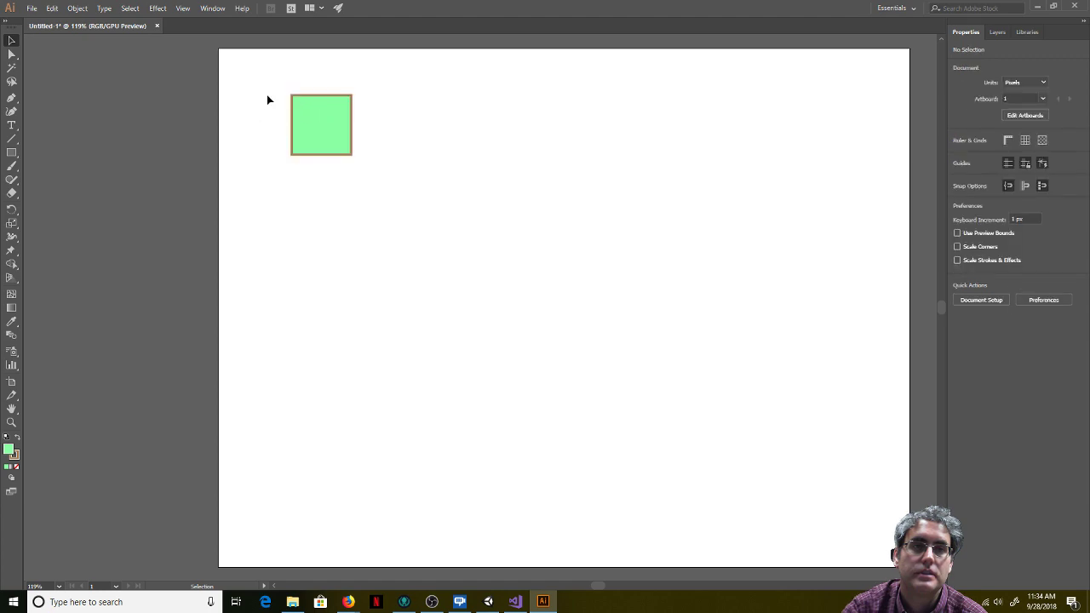
pyautogui.rightClick(312, 110)
pyautogui.click(310, 133)
pyautogui.rightClick(311, 134)
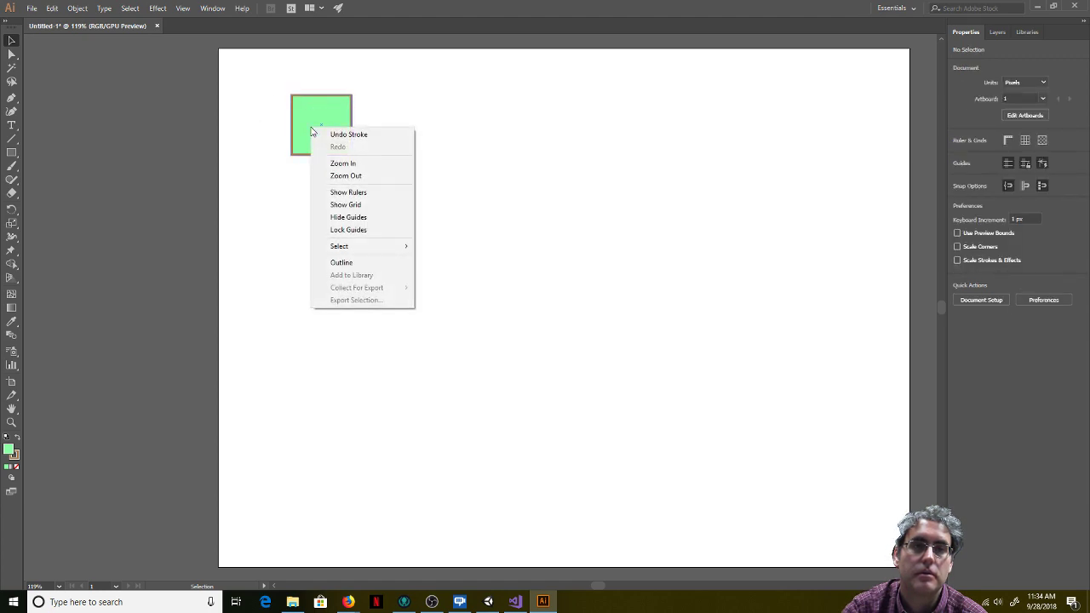
pyautogui.click(504, 166)
pyautogui.rightClick(328, 126)
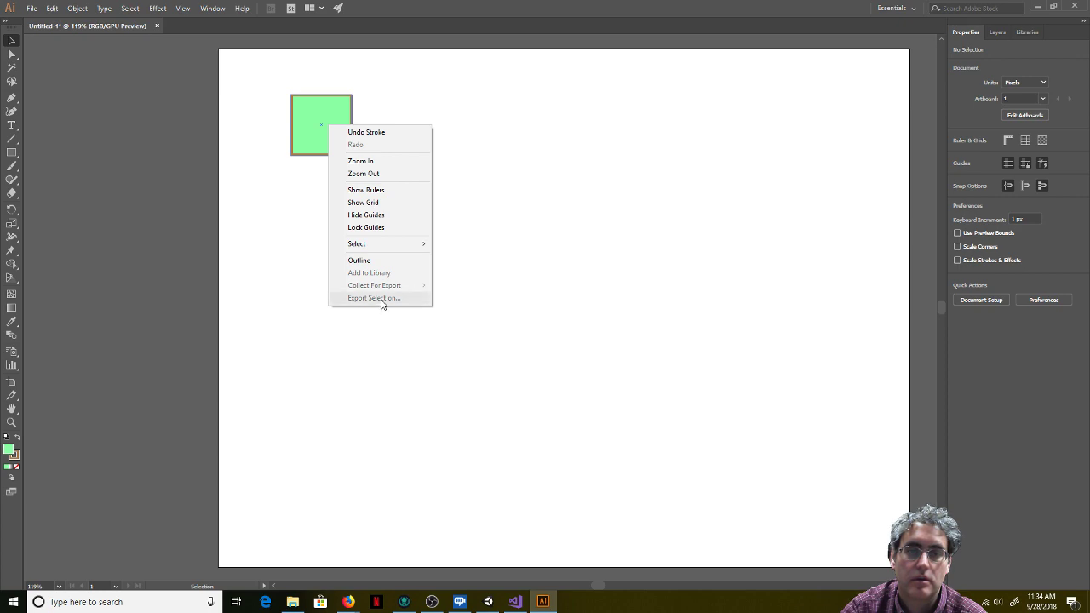
pyautogui.click(455, 168)
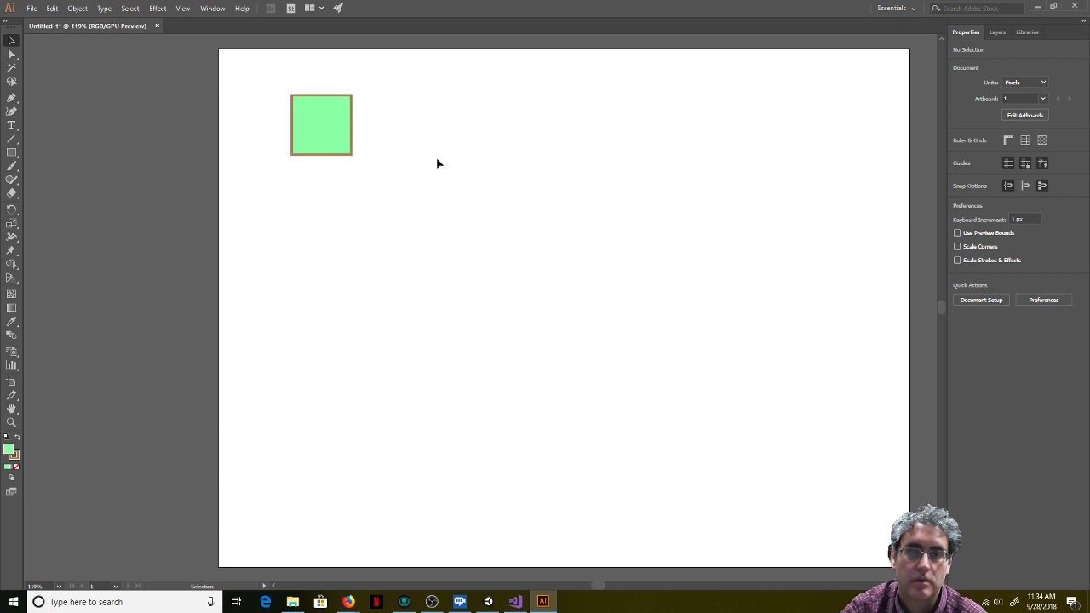
pyautogui.rightClick(316, 114)
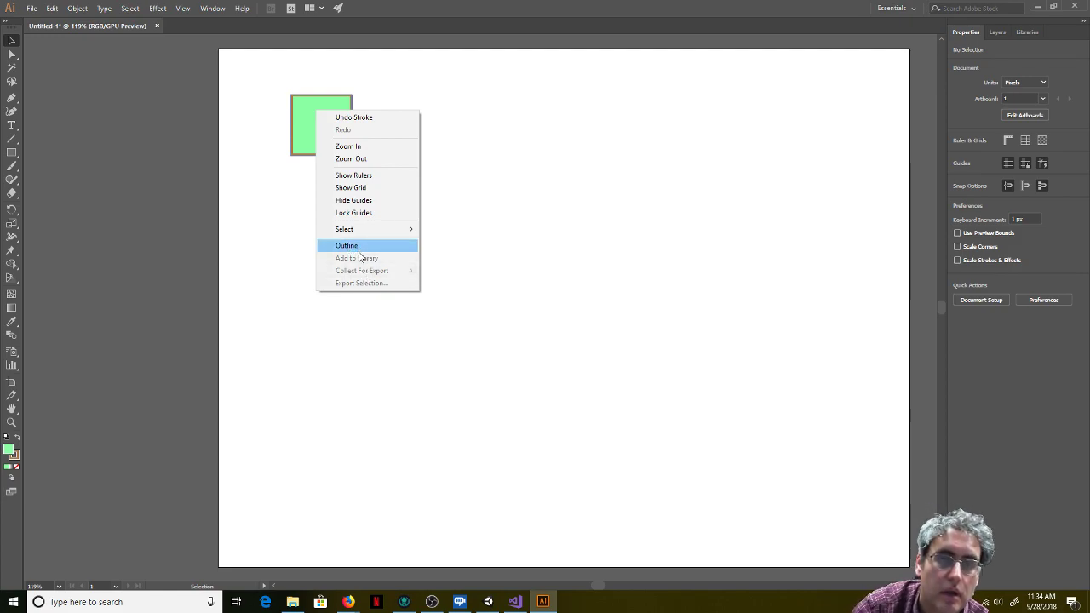
pyautogui.click(543, 260)
# Step: Move the green square toward the middle of the artboard, to about X 367.5 px and Y 272.5 px
pyautogui.moveTo(324, 127); pyautogui.dragTo(468, 234)
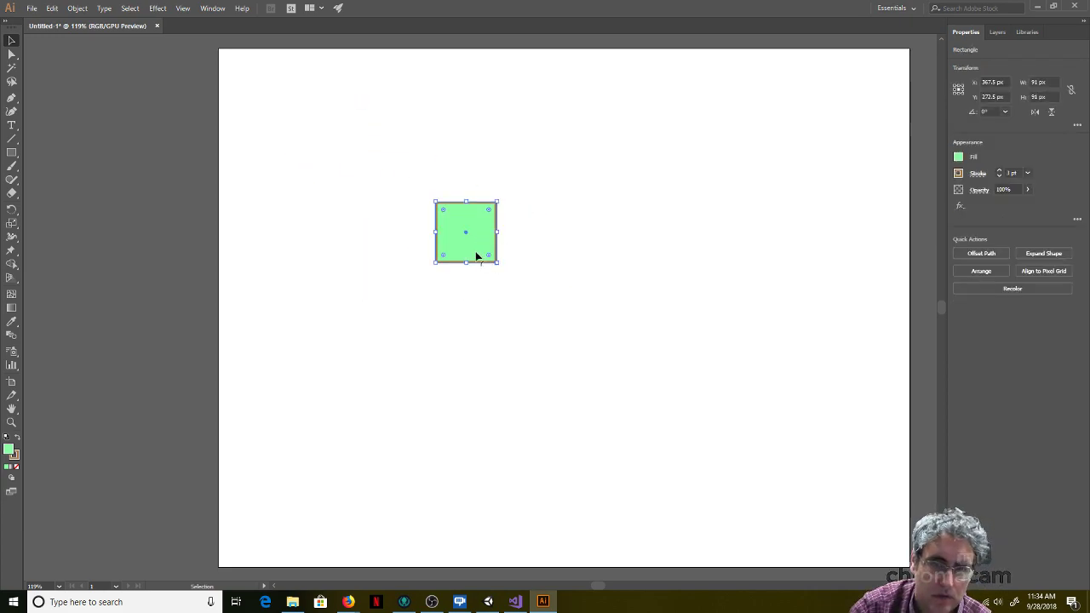
pyautogui.click(395, 161)
pyautogui.moveTo(394, 161); pyautogui.dragTo(594, 314)
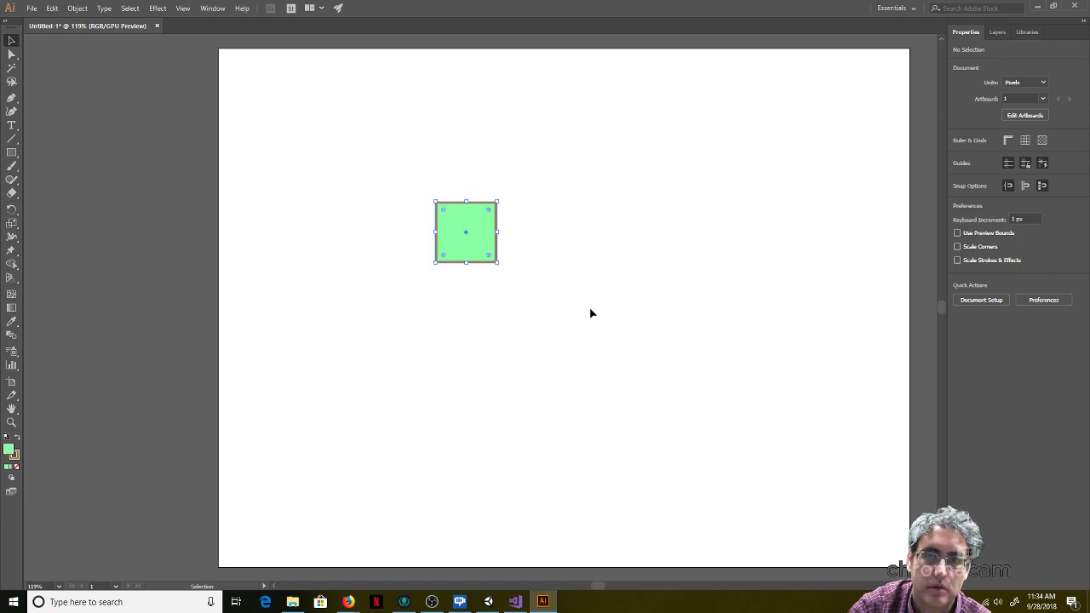
# Step: Export the selected square as a 1x PNG asset with the file name prefix grass
pyautogui.rightClick(475, 223)
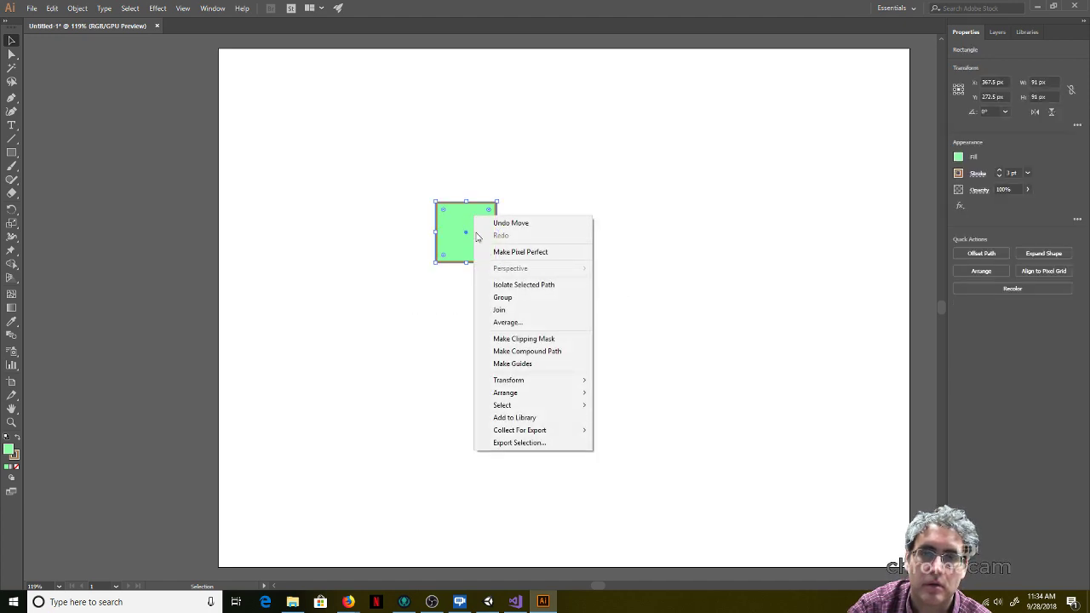
pyautogui.click(541, 443)
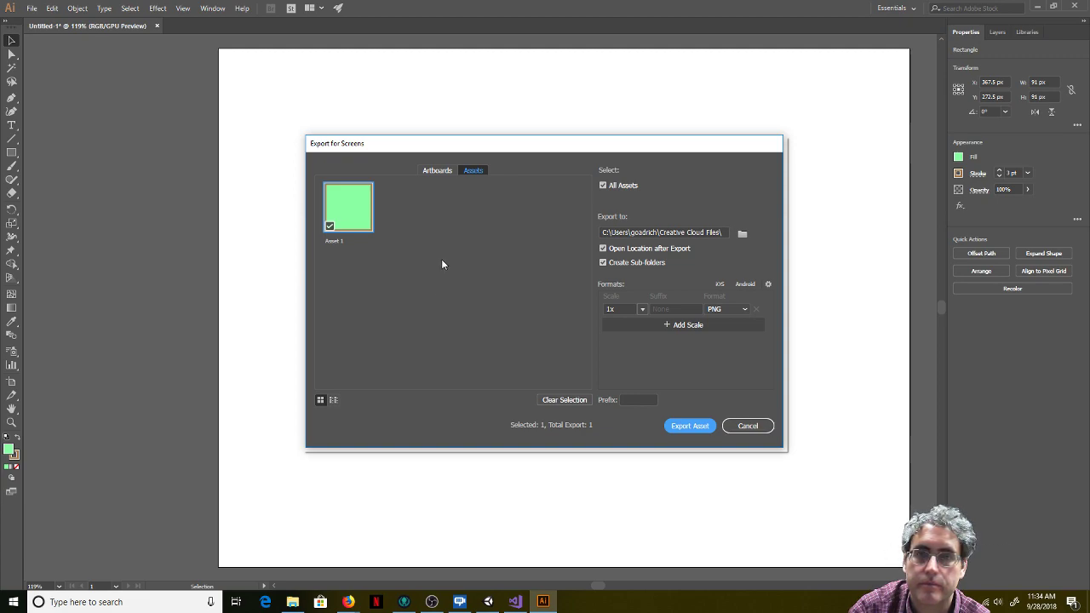
pyautogui.click(630, 399)
pyautogui.write('grass')
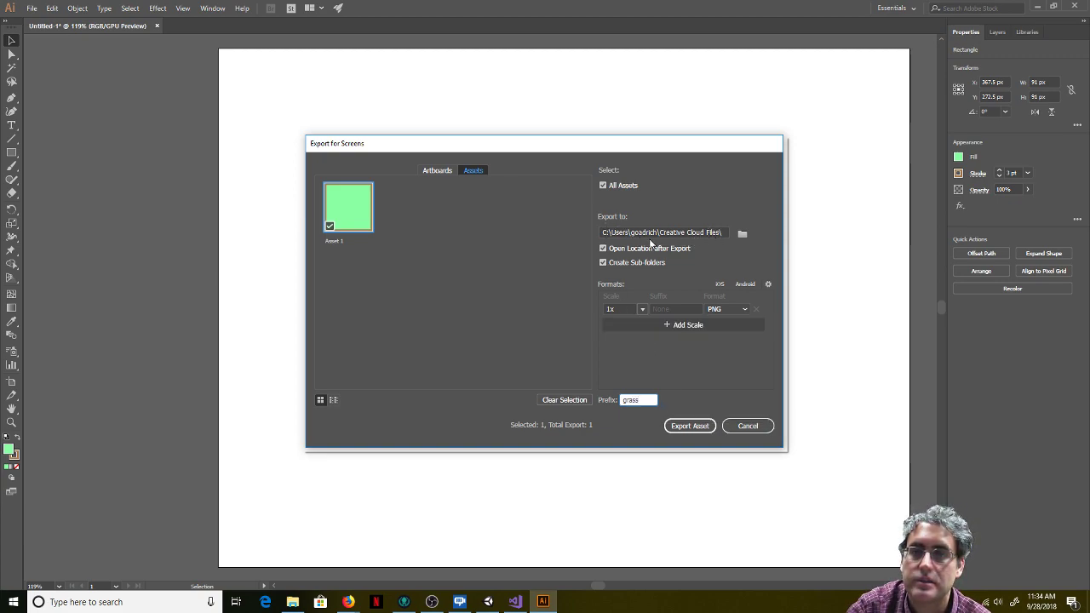
pyautogui.click(699, 428)
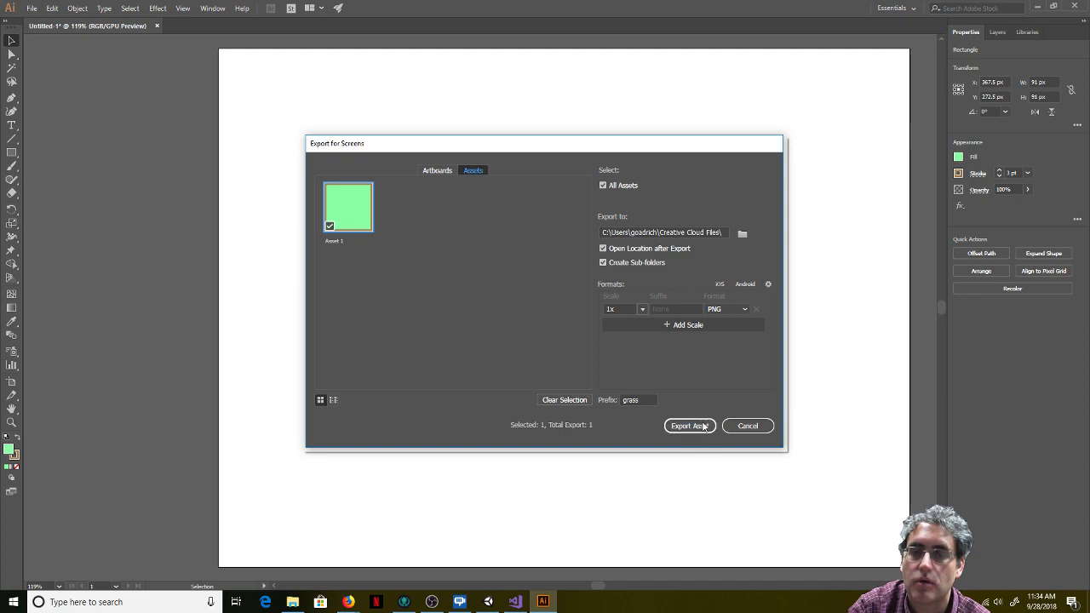
pyautogui.click(698, 425)
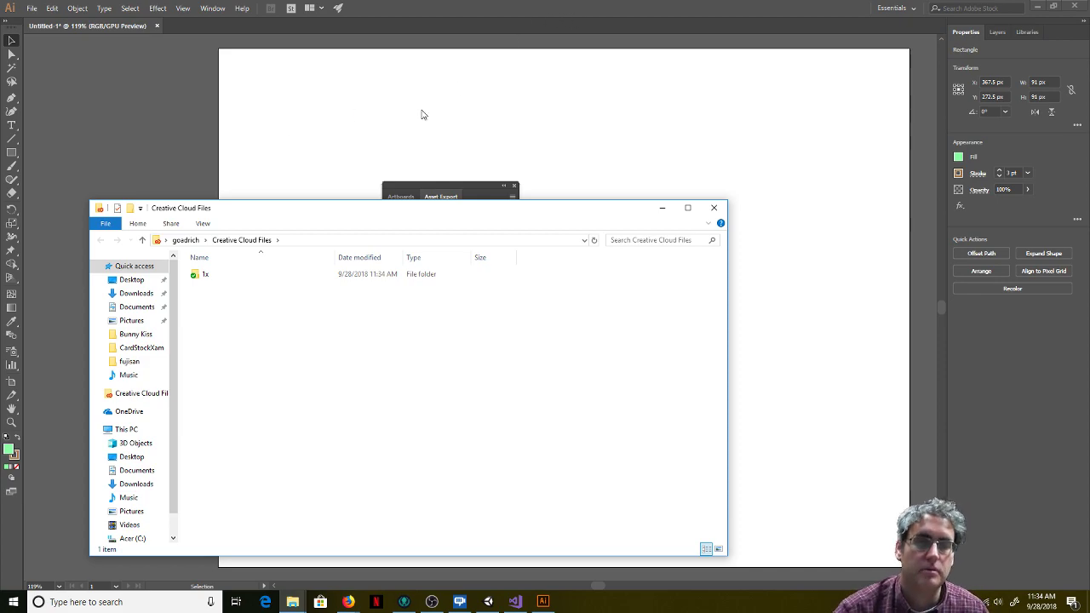
# Step: Open the exported 1x folder and place its window over the Unity editor, leaving part of the scene view uncovered
pyautogui.doubleClick(197, 276)
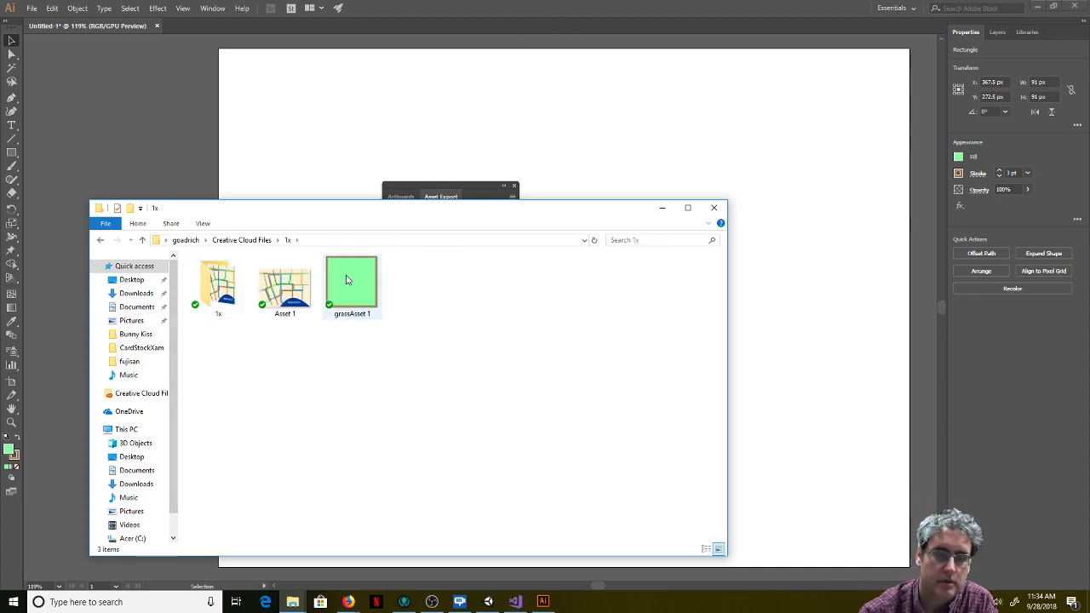
pyautogui.hotkey('alt', 'Tab')
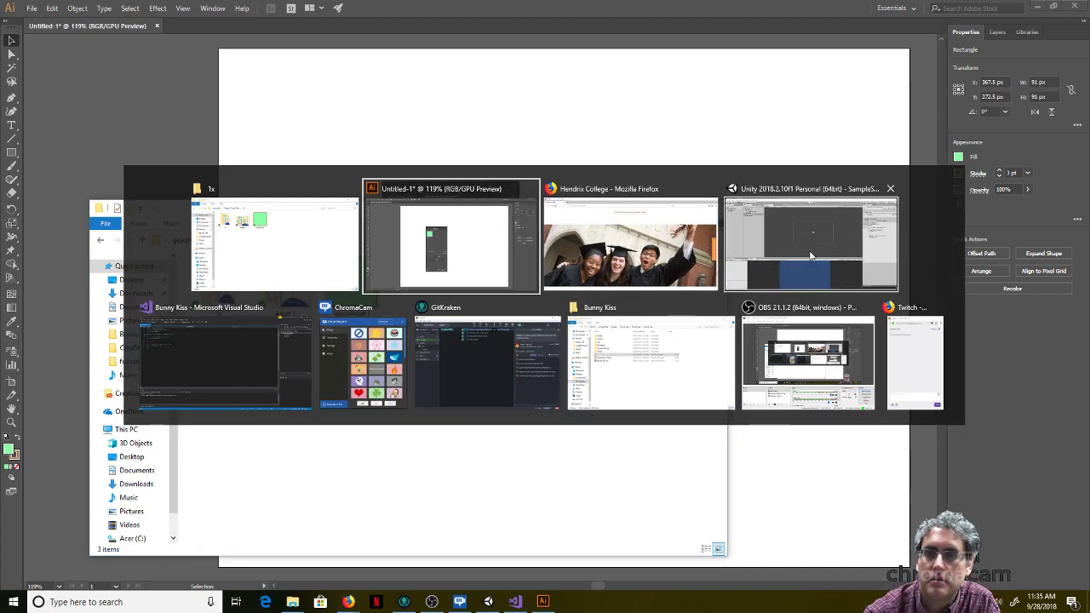
pyautogui.hotkey('alt', 'Tab')
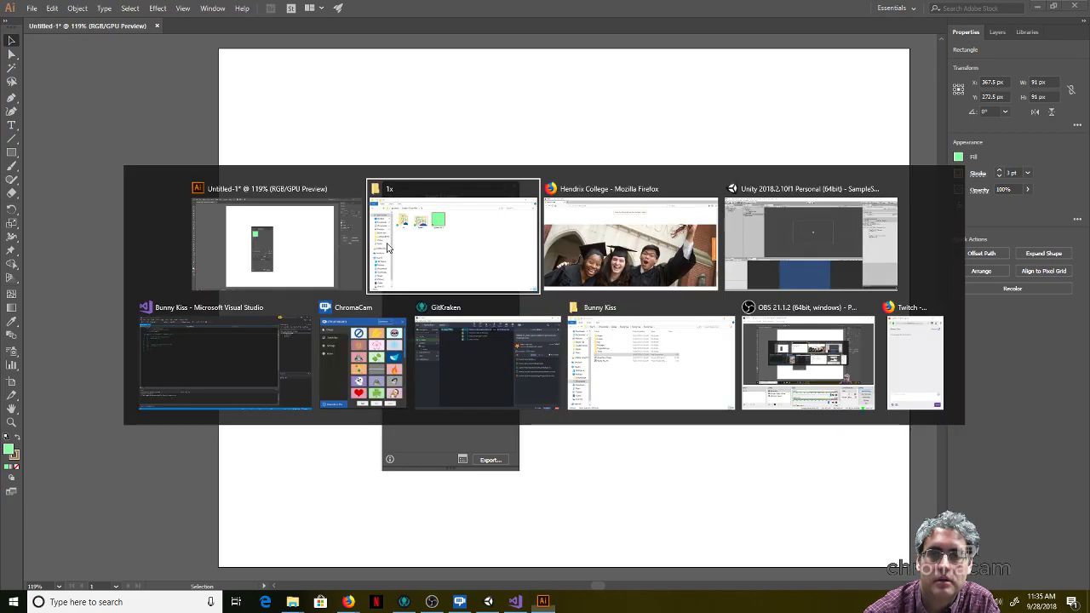
pyautogui.click(760, 253)
pyautogui.hotkey('alt', 'Tab')
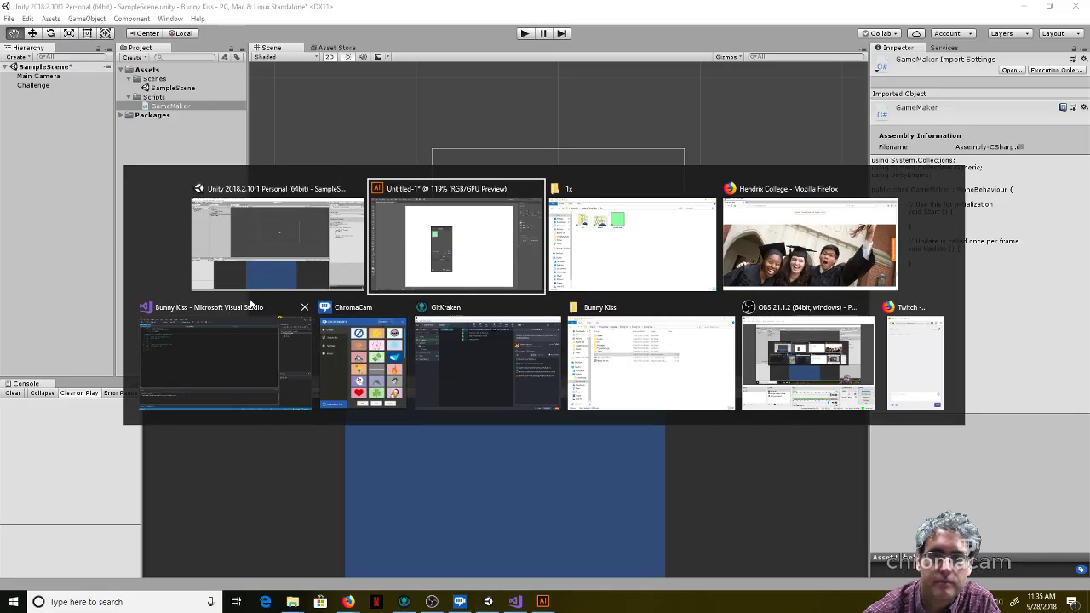
pyautogui.click(632, 260)
pyautogui.moveTo(324, 213); pyautogui.dragTo(576, 238)
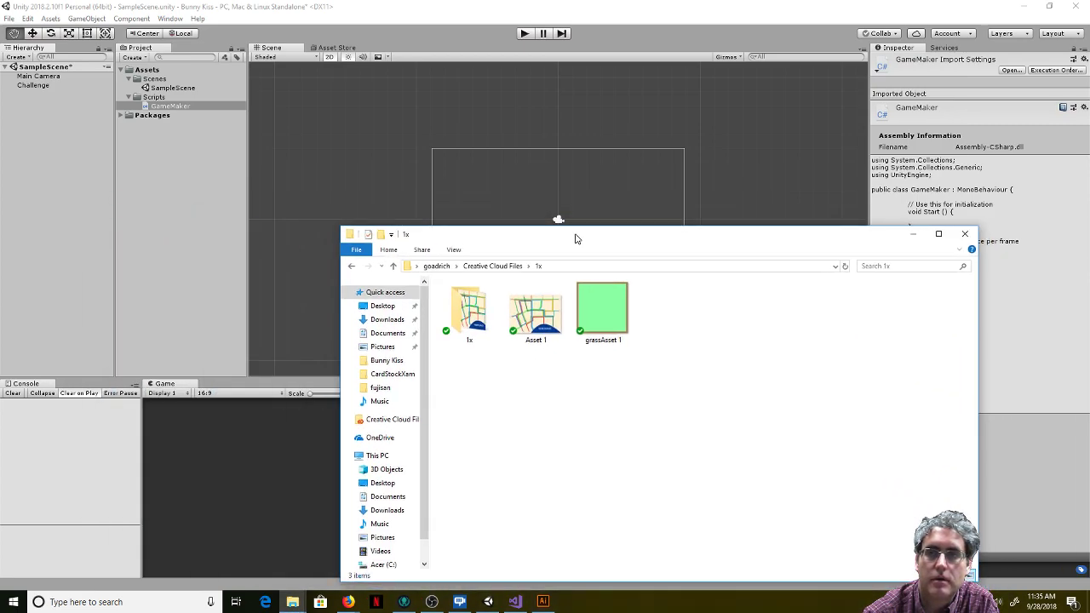
# Step: Add the grassAsset 1 image from the 1x folder to the Unity scene as a sprite
pyautogui.click(602, 311)
pyautogui.moveTo(602, 312); pyautogui.dragTo(317, 147)
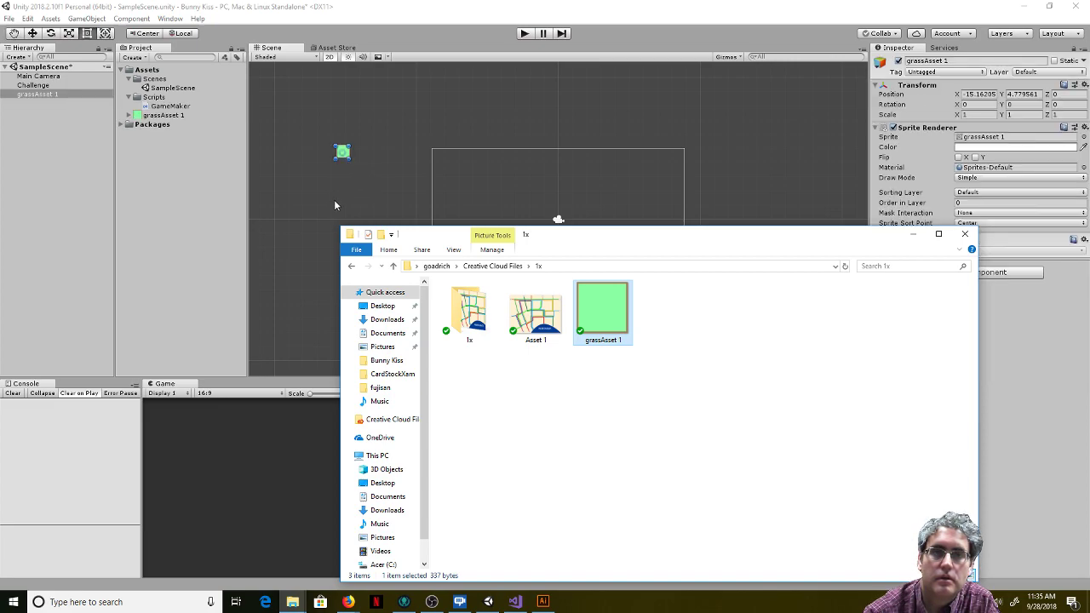
pyautogui.scroll(-2, 317, 210)
pyautogui.scroll(2, 309, 208)
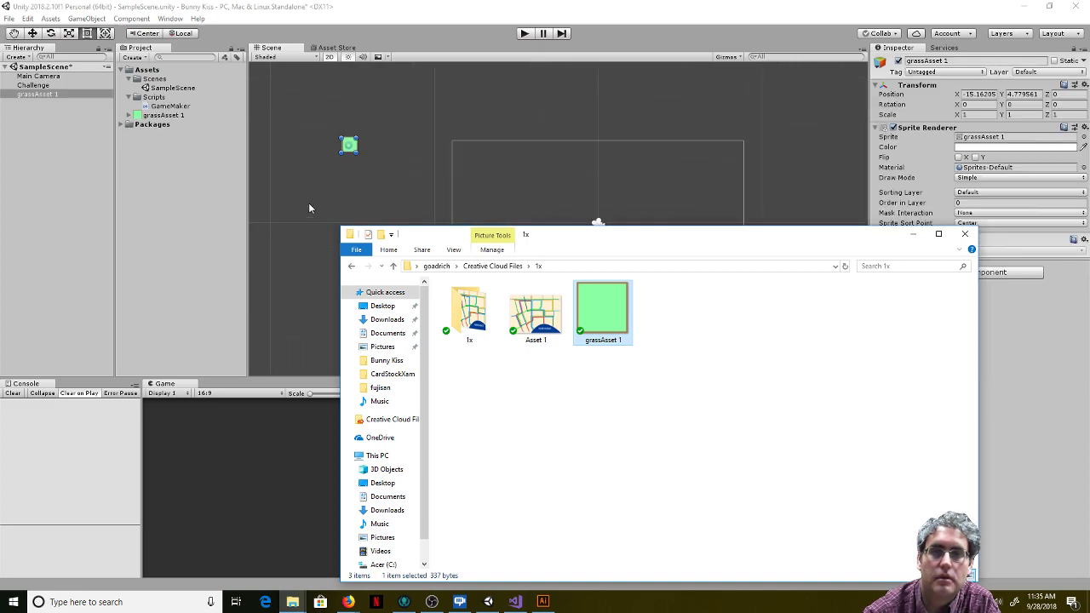
pyautogui.scroll(3, 298, 206)
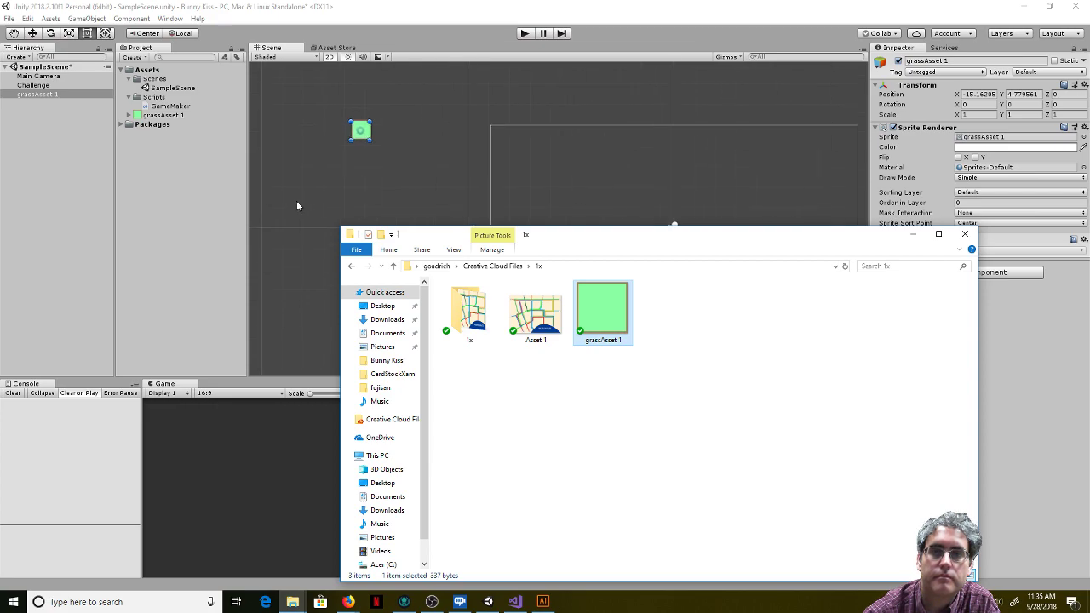
# Step: Move the grass sprite inside the camera frame to about X -5.82, Y 2.92, and enlarge the Game view
pyautogui.moveTo(562, 256); pyautogui.dragTo(723, 451)
pyautogui.moveTo(374, 125); pyautogui.dragTo(585, 167)
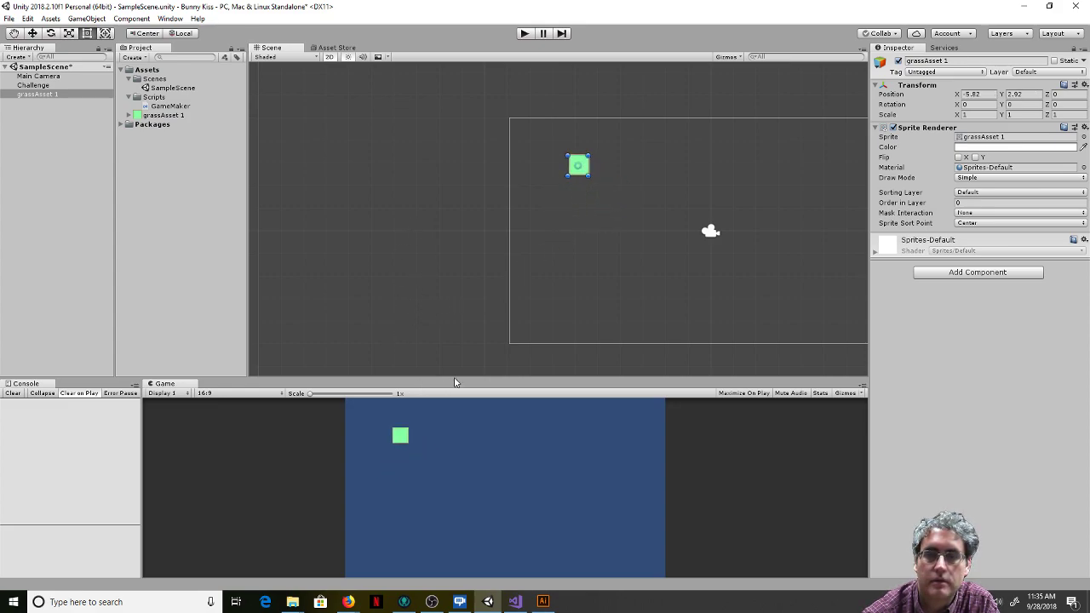
pyautogui.moveTo(481, 377); pyautogui.dragTo(482, 276)
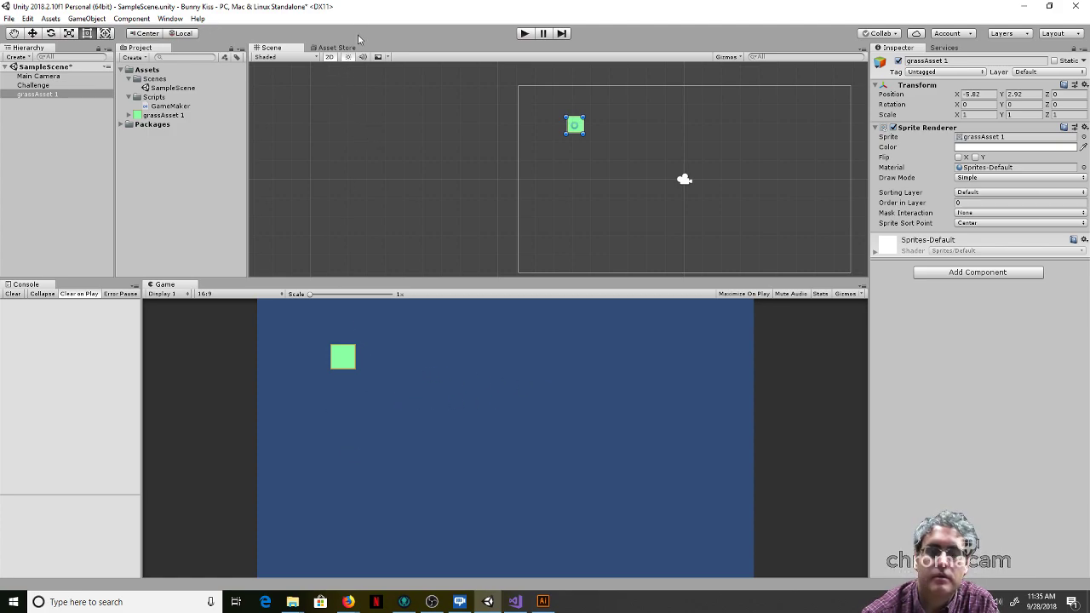
# Step: Create a folder named Sprites under Assets and move the grassAsset 1 image into it
pyautogui.hotkey('alt', 'Tab')
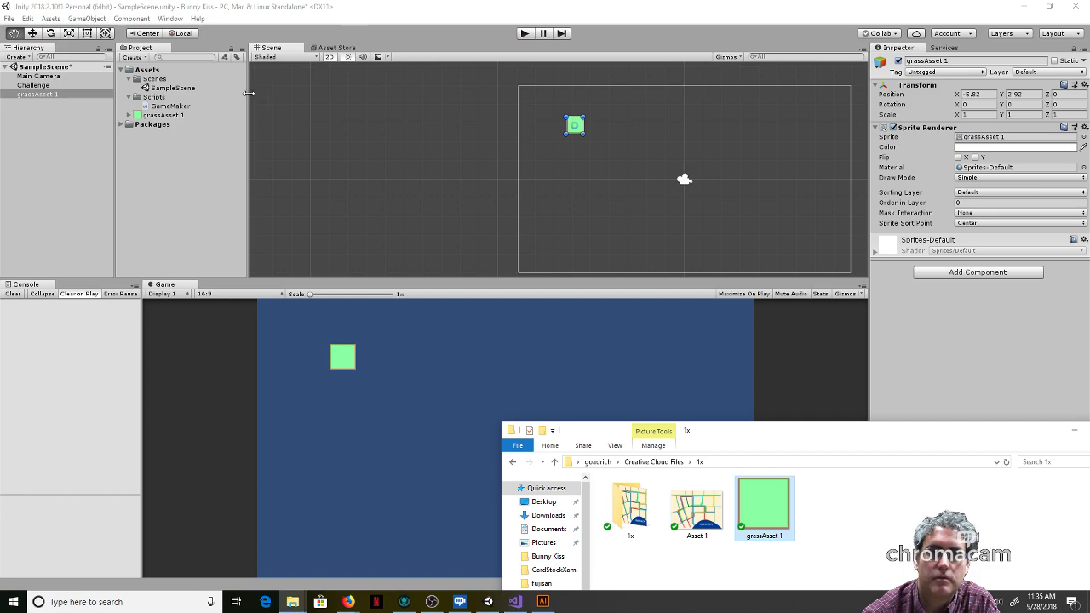
pyautogui.click(158, 70)
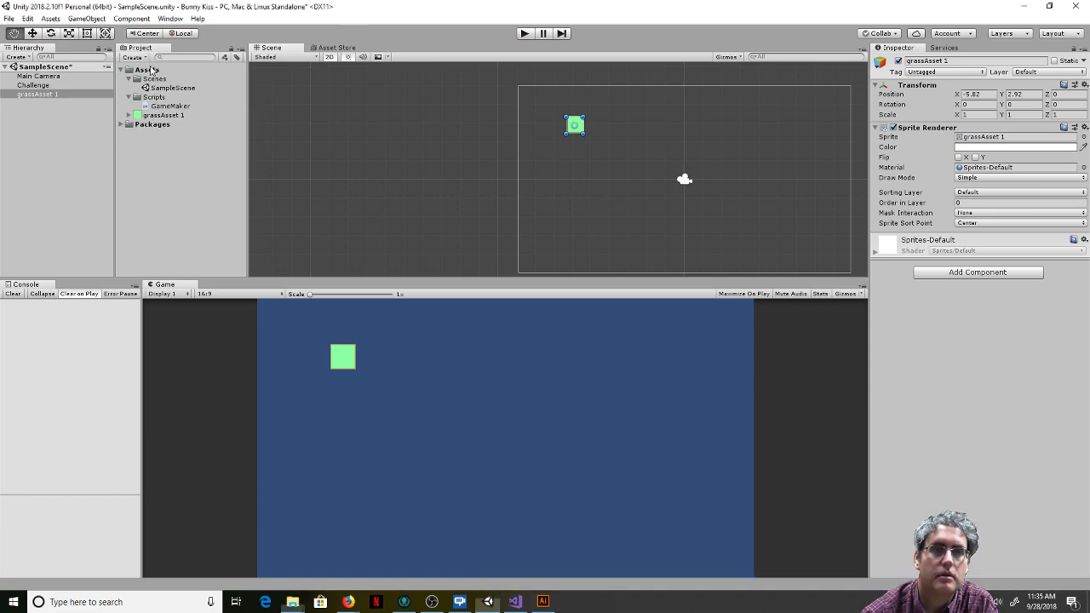
pyautogui.rightClick(151, 68)
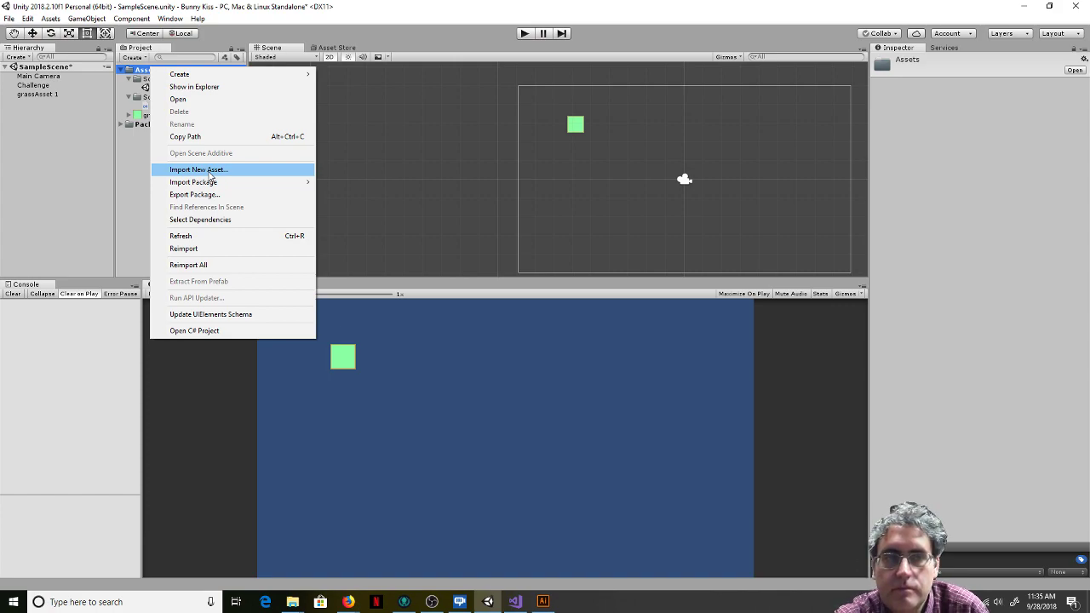
pyautogui.moveTo(220, 75)
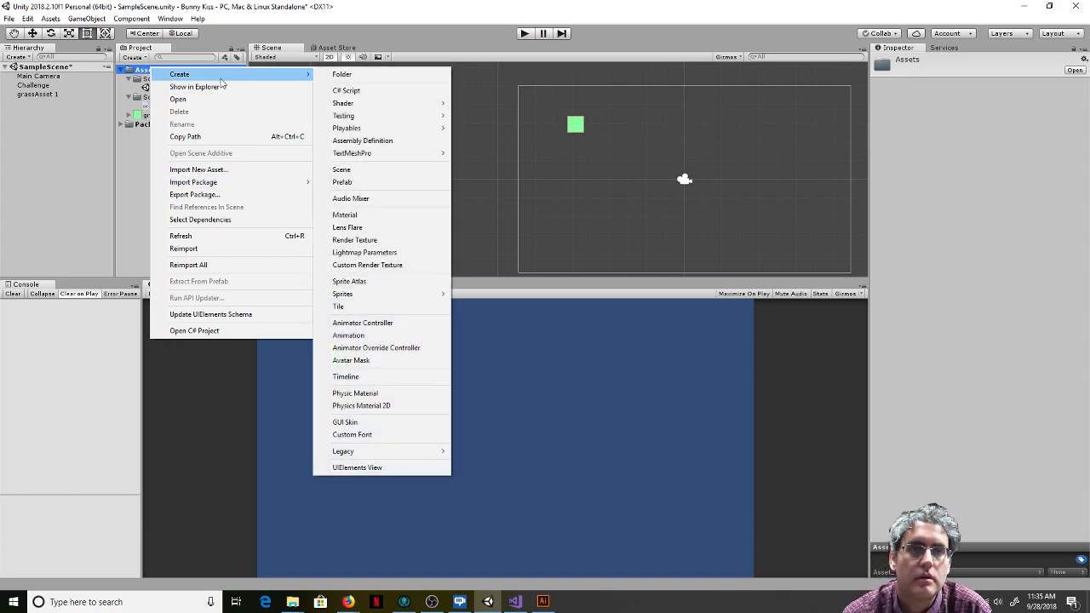
pyautogui.click(380, 75)
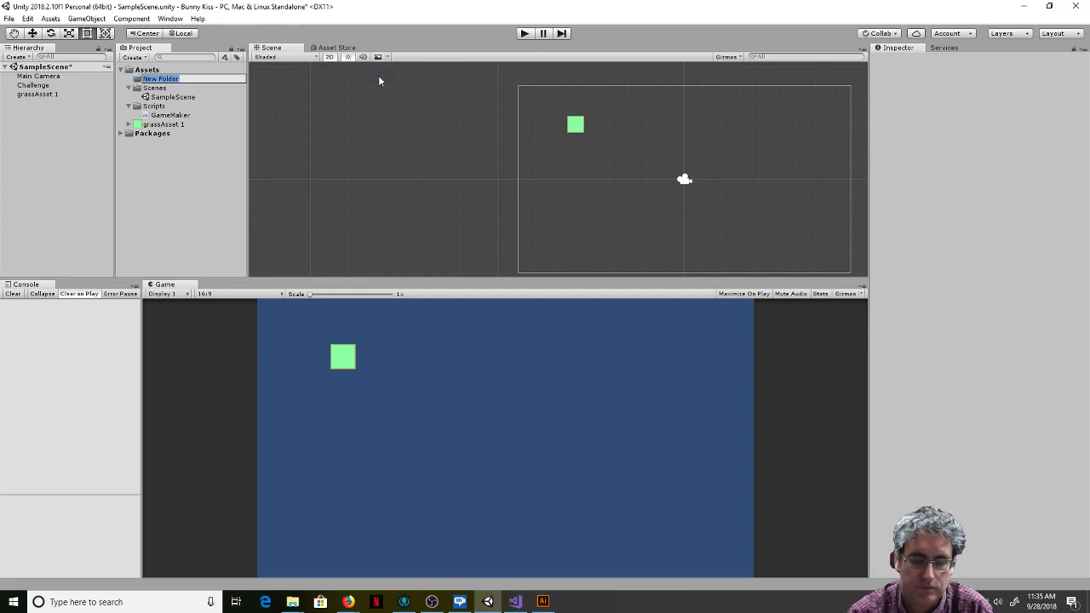
pyautogui.write('Sprites')
pyautogui.press('Return')
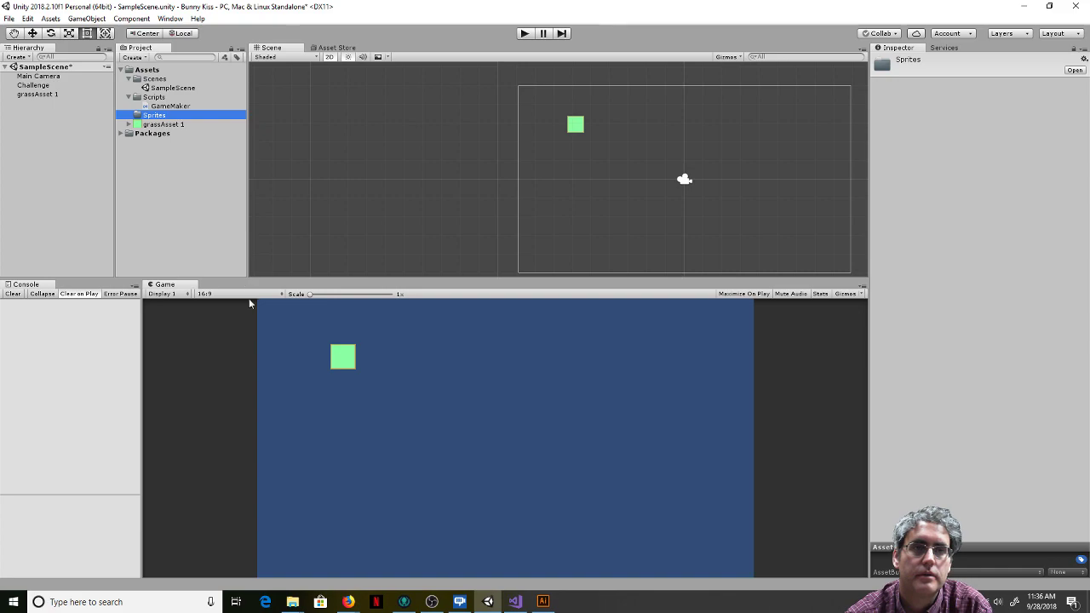
pyautogui.moveTo(161, 125); pyautogui.dragTo(161, 119)
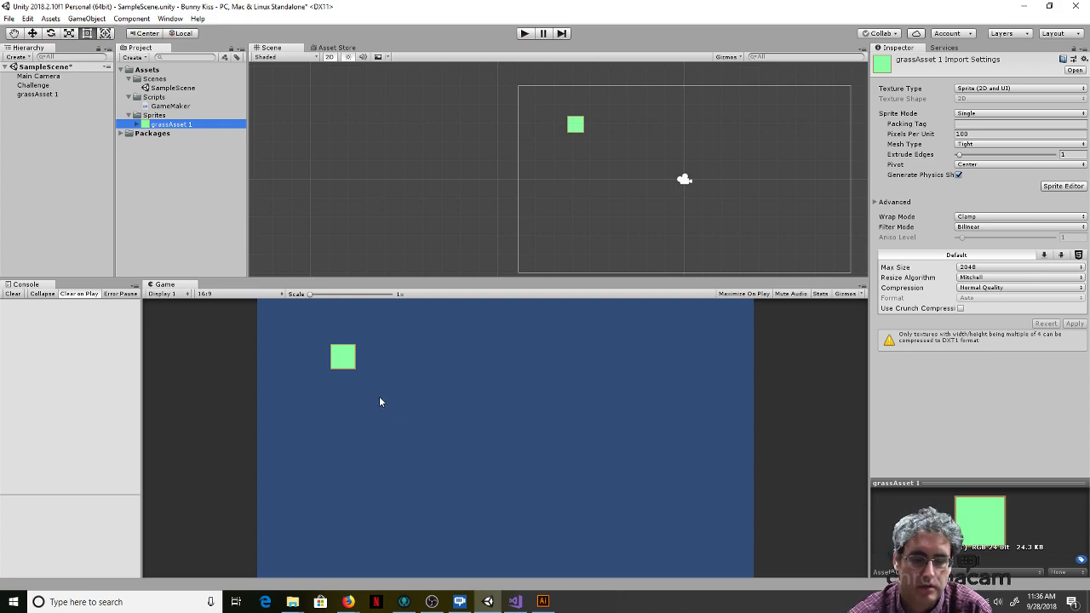
# Step: Switch back to Illustrator, deselect the square and close the Asset Export window
pyautogui.hotkey('alt', 'Tab')
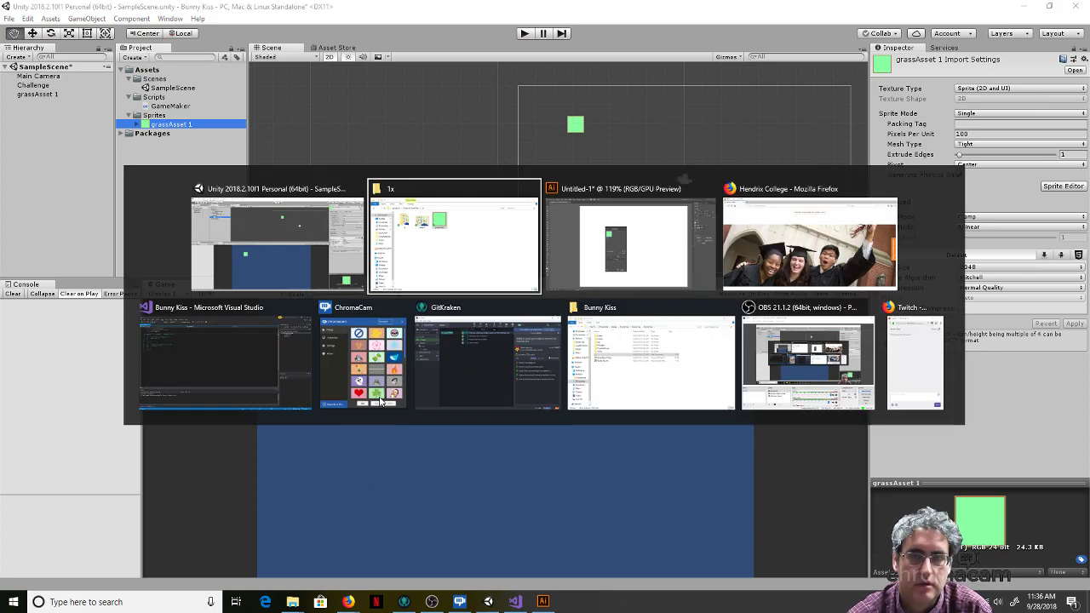
pyautogui.click(622, 259)
pyautogui.click(345, 202)
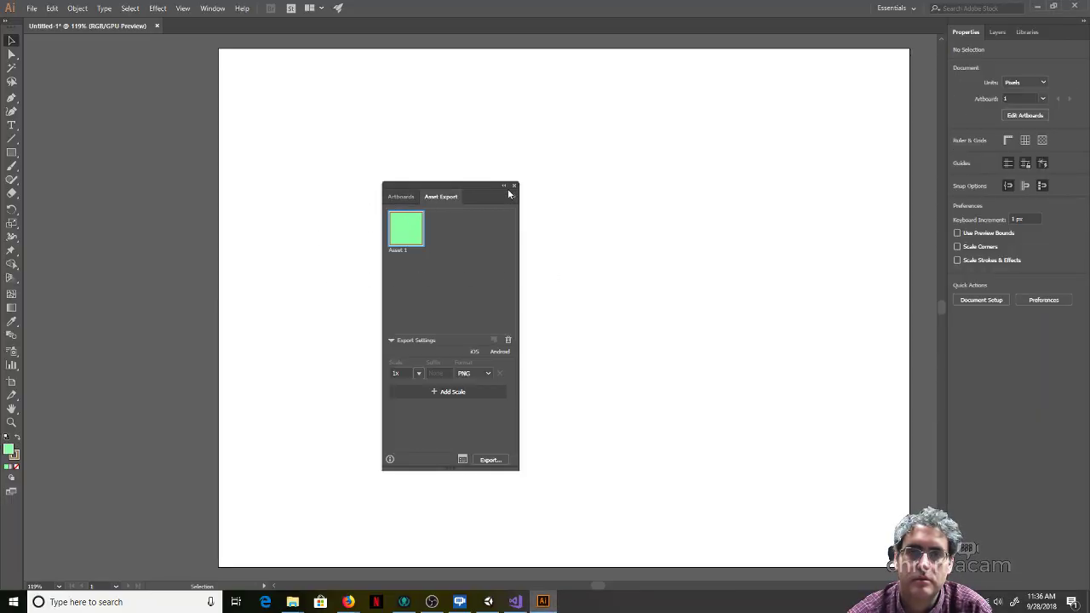
pyautogui.click(514, 186)
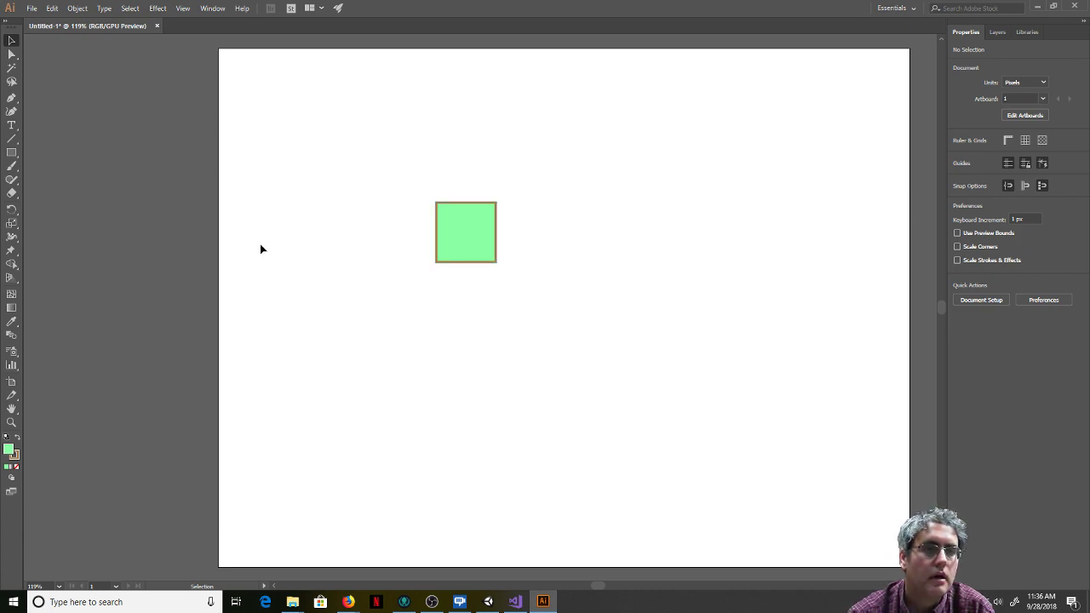
# Step: Draw a circle about 37 px in diameter below the green square as the bunny's head
pyautogui.click(11, 154)
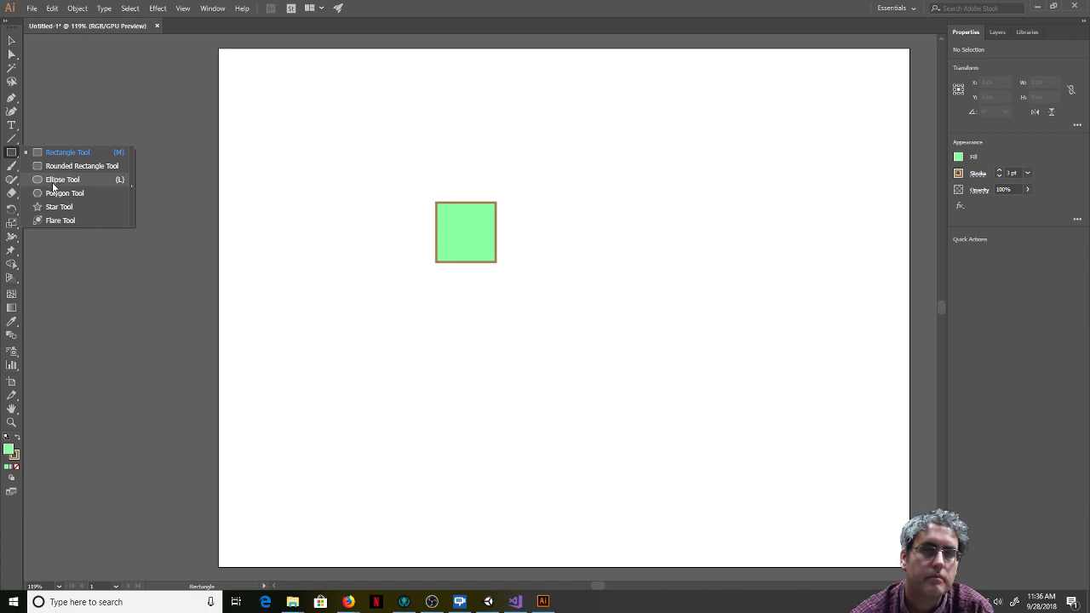
pyautogui.click(53, 181)
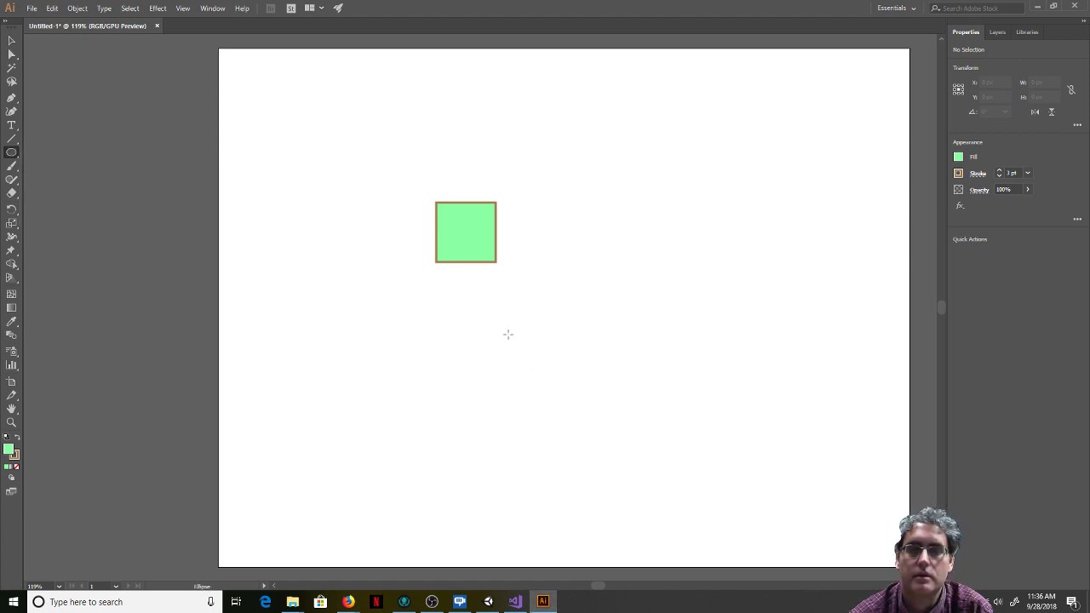
pyautogui.moveTo(464, 321); pyautogui.dragTo(491, 346)
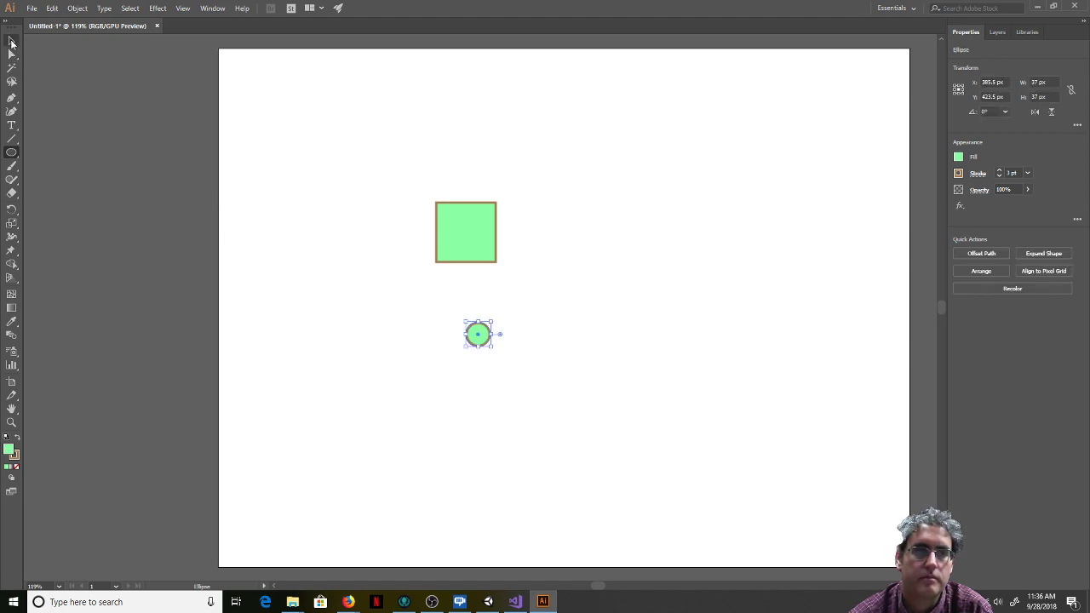
pyautogui.click(11, 41)
# Step: Draw a body ellipse about 51 by 36 px beside the head and an upright ear about 18 by 40 px above it
pyautogui.click(11, 152)
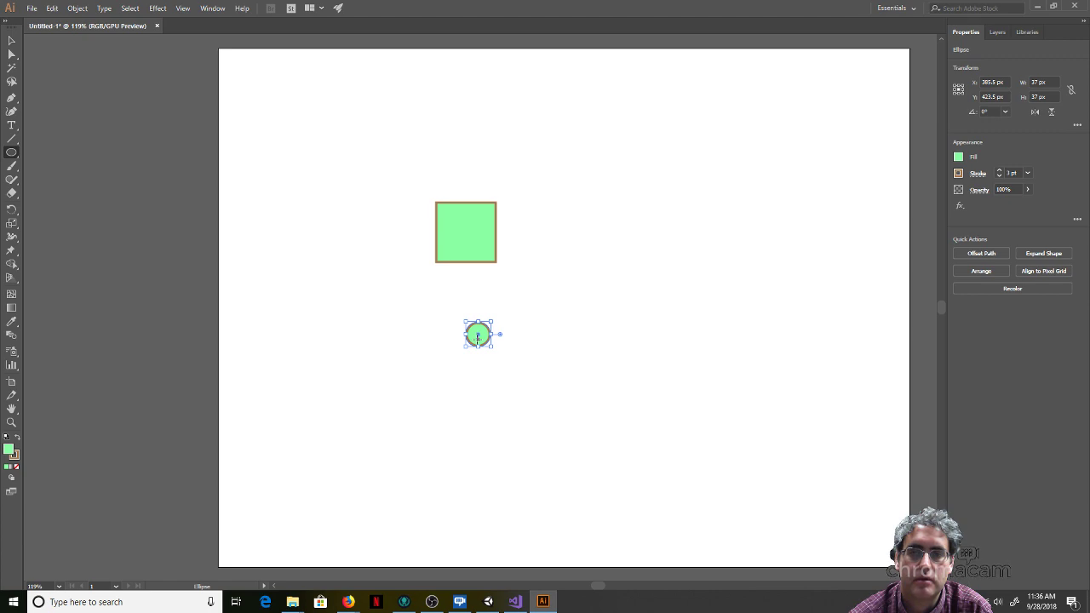
pyautogui.moveTo(477, 335); pyautogui.dragTo(512, 365)
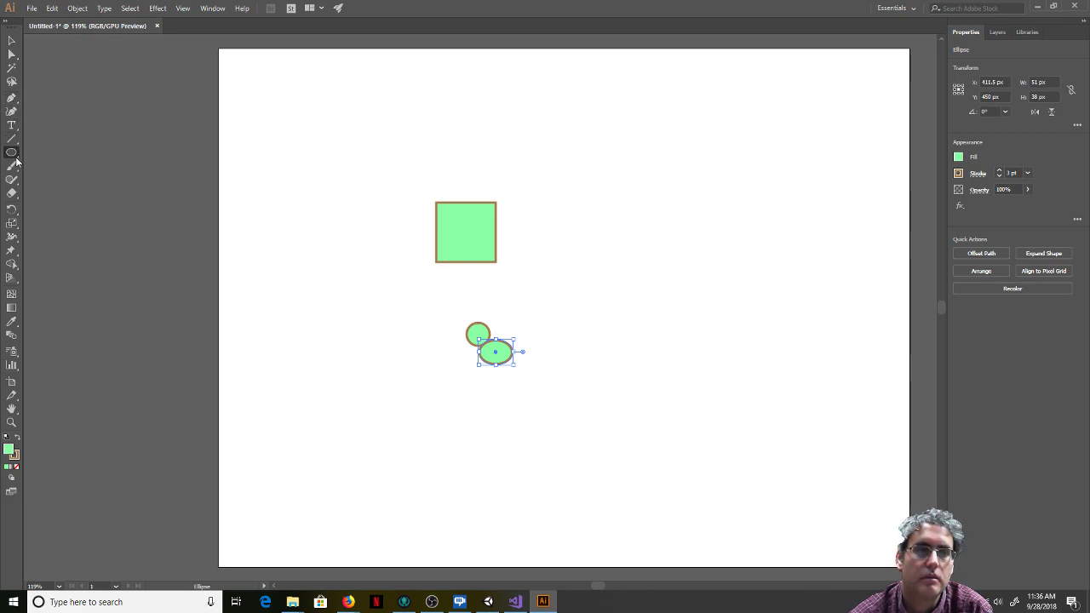
pyautogui.moveTo(479, 327); pyautogui.dragTo(490, 299)
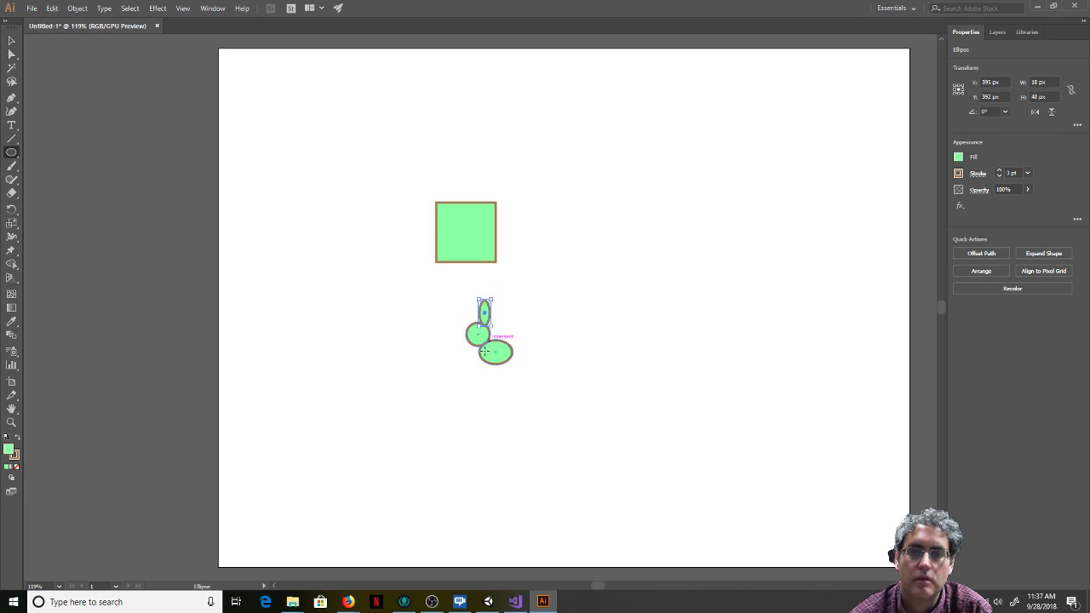
pyautogui.click(11, 41)
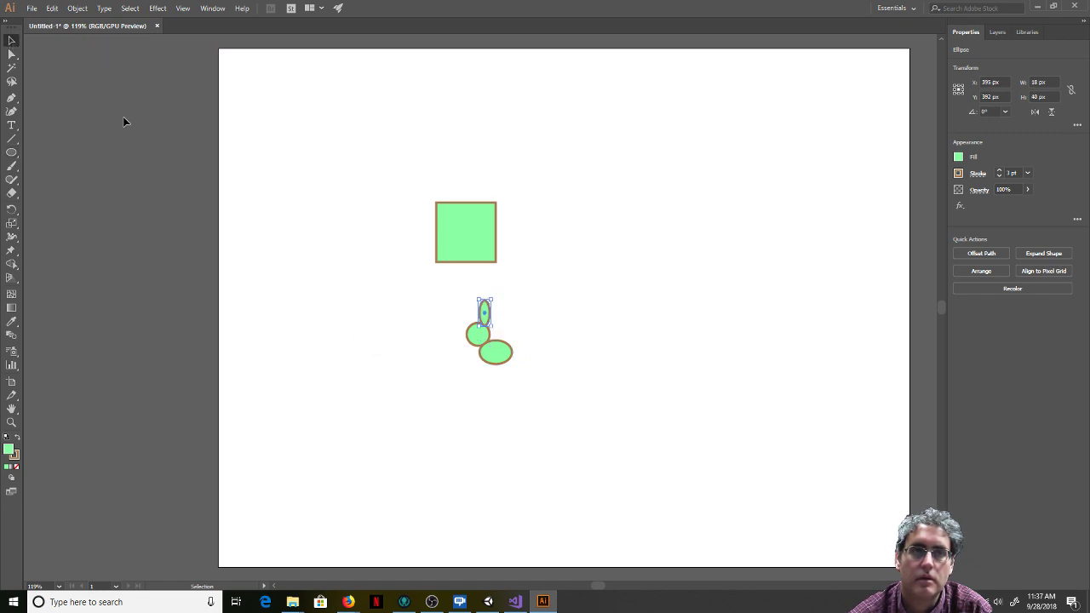
# Step: Move the bunny's body ellipse slightly upward so it sits closer to the head
pyautogui.click(376, 346)
pyautogui.moveTo(500, 363); pyautogui.dragTo(498, 356)
pyautogui.click(462, 372)
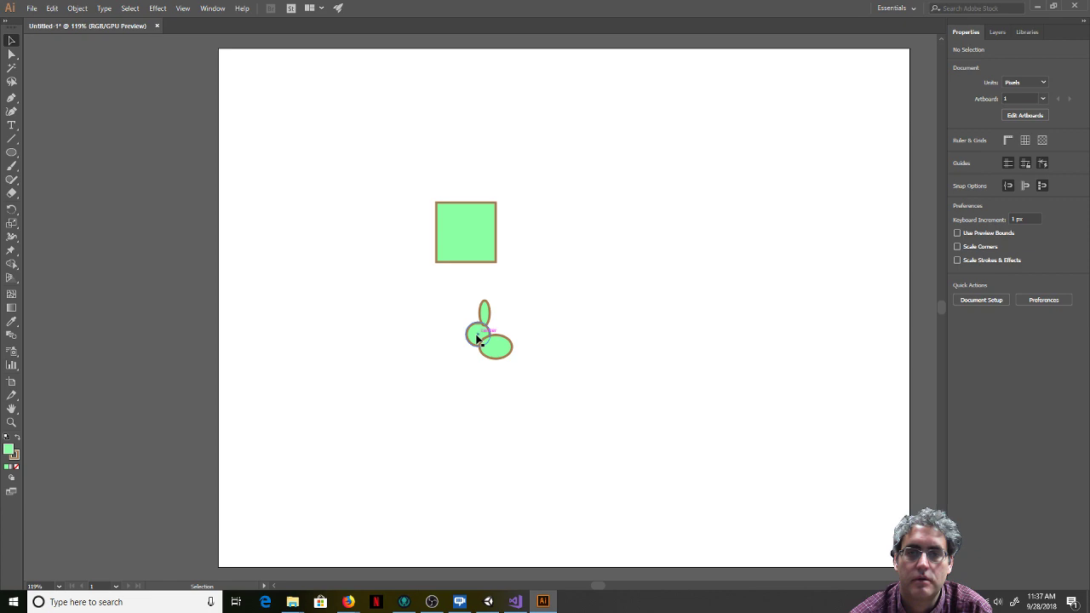
pyautogui.click(481, 337)
pyautogui.click(86, 161)
# Step: Draw a front foot ellipse about 23 by 15 px and a hind foot about 35 by 23 px at the body's base
pyautogui.click(11, 153)
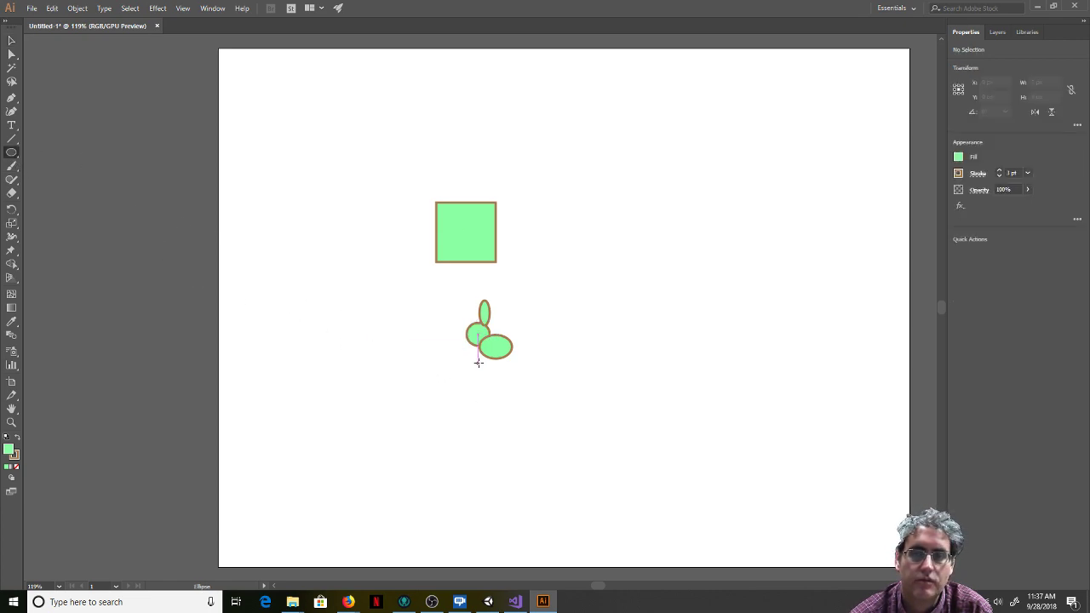
pyautogui.moveTo(476, 349); pyautogui.dragTo(493, 359)
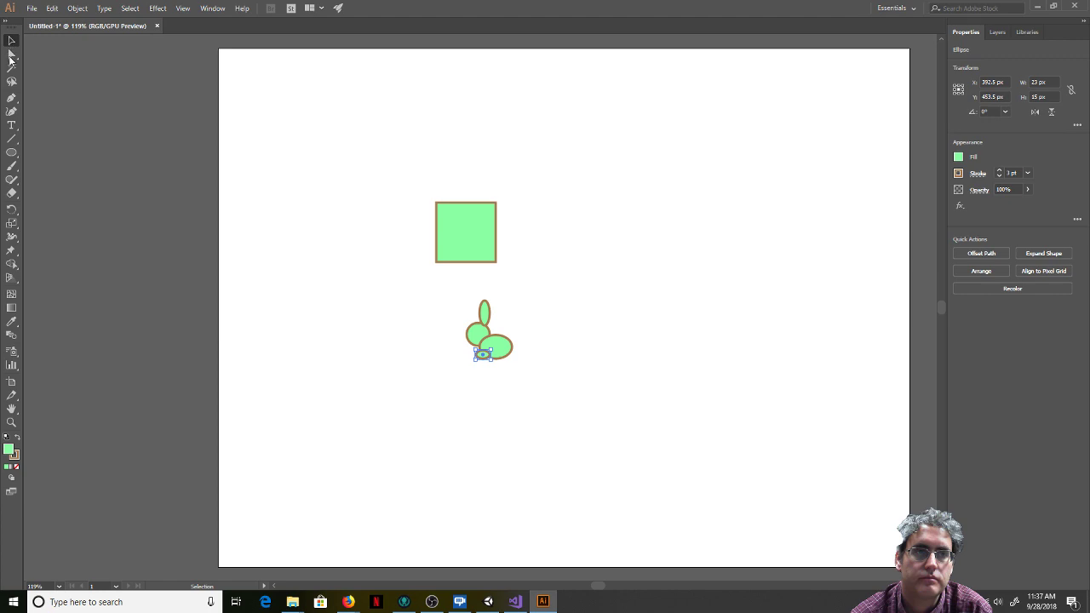
pyautogui.moveTo(519, 361); pyautogui.dragTo(494, 344)
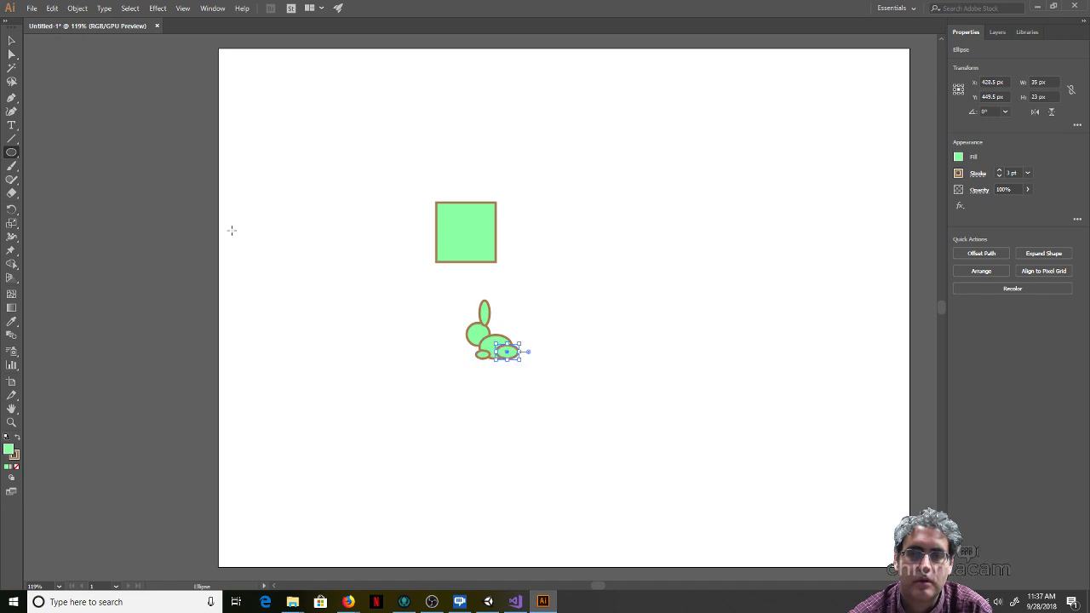
pyautogui.click(11, 40)
pyautogui.click(44, 87)
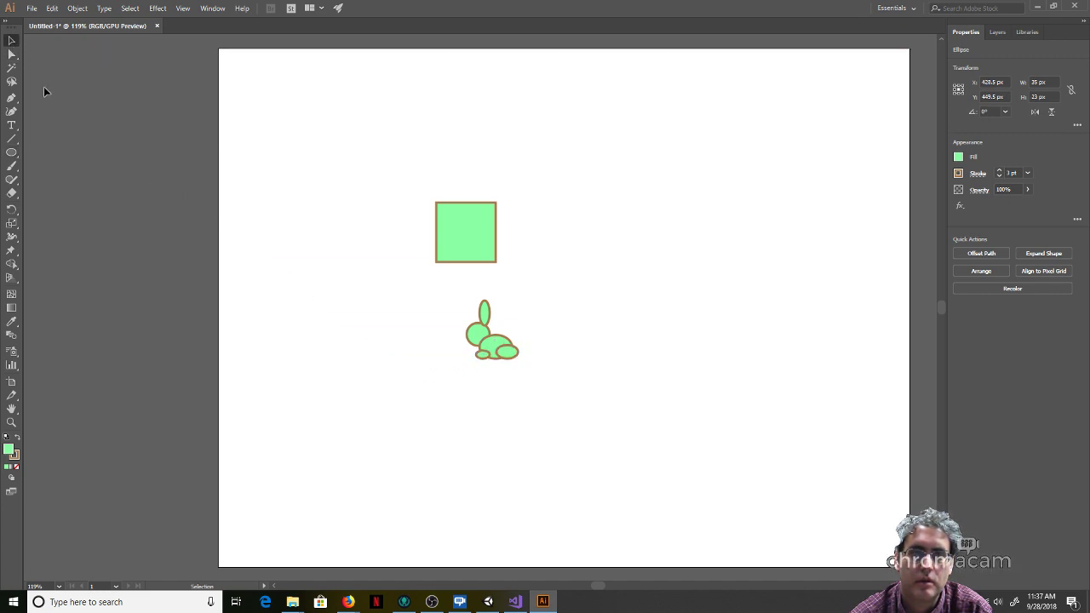
# Step: Shift the hind foot slightly down and inward to about X 426.5, Y 452.5 px
pyautogui.click(509, 353)
pyautogui.moveTo(509, 352); pyautogui.dragTo(509, 355)
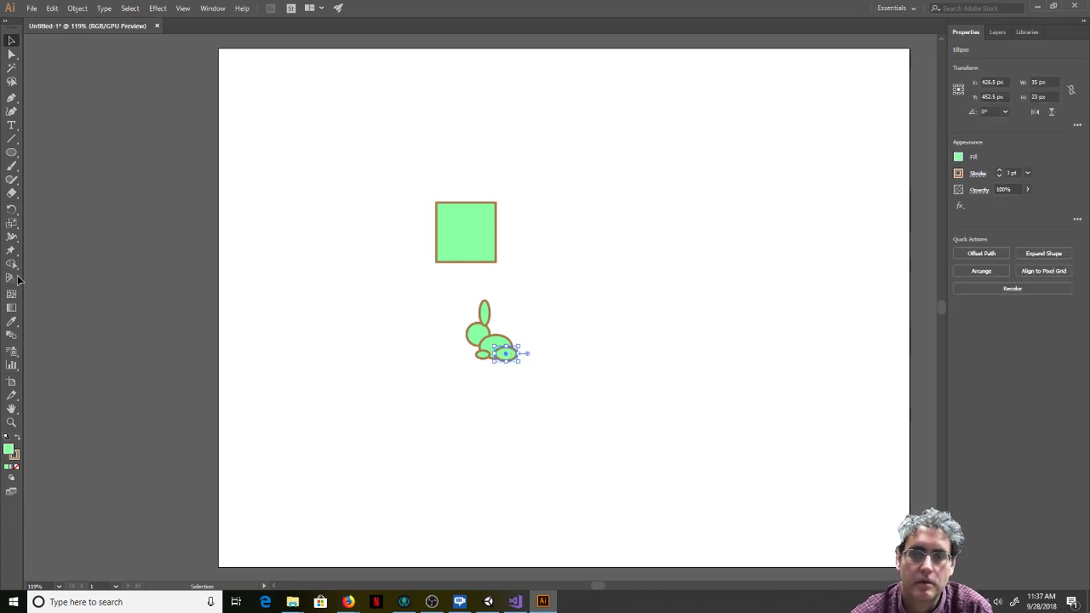
pyautogui.click(46, 138)
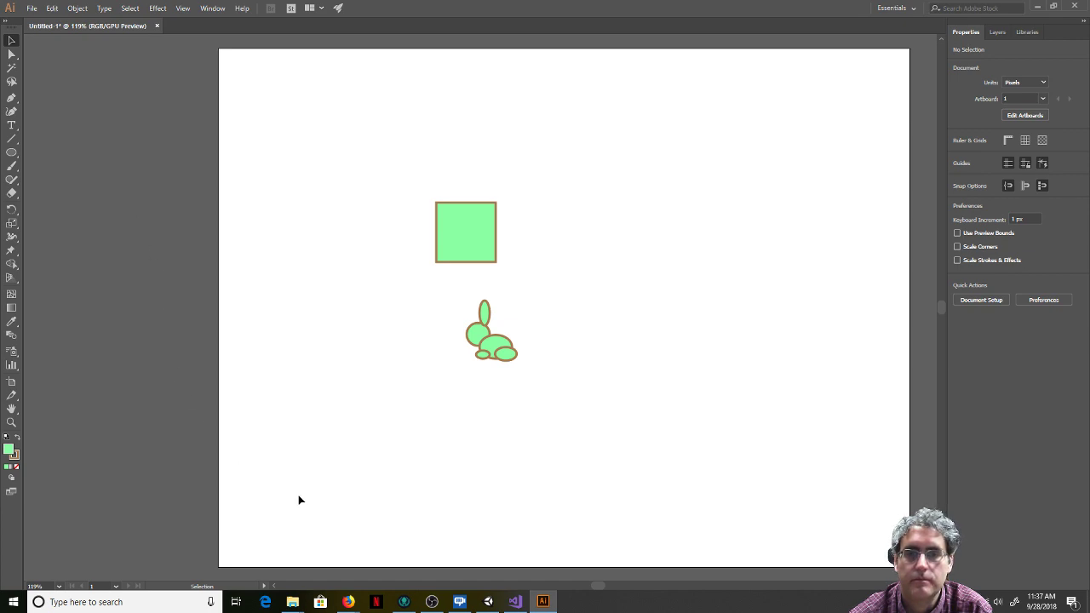
# Step: Draw a tail circle about 10 px wide and move it against the rear of the bunny's body
pyautogui.click(11, 153)
pyautogui.moveTo(512, 321); pyautogui.dragTo(522, 331)
pyautogui.click(11, 40)
pyautogui.click(498, 406)
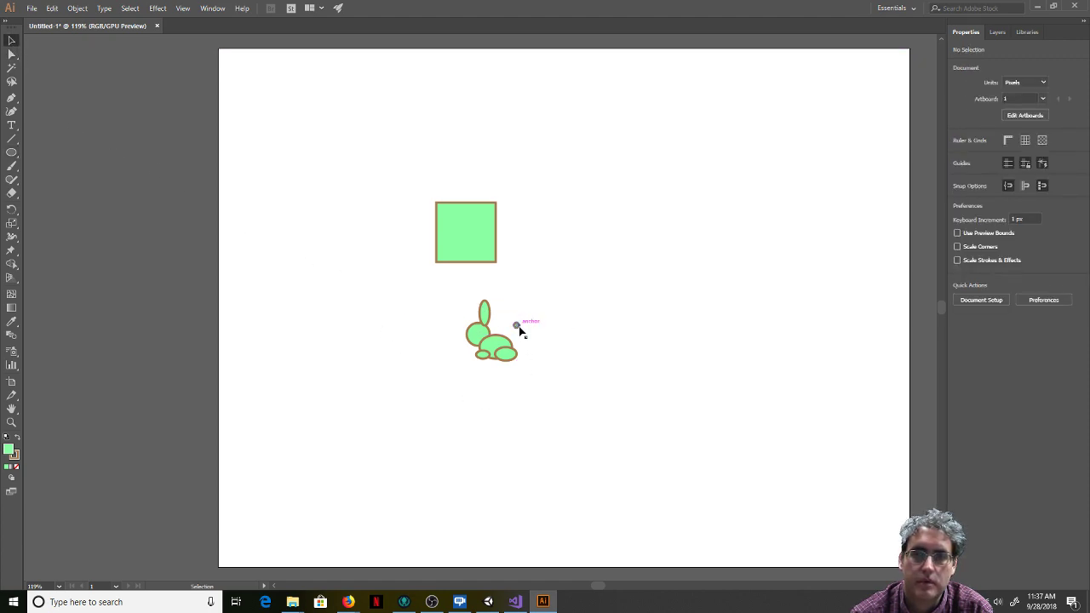
pyautogui.moveTo(518, 329); pyautogui.dragTo(513, 340)
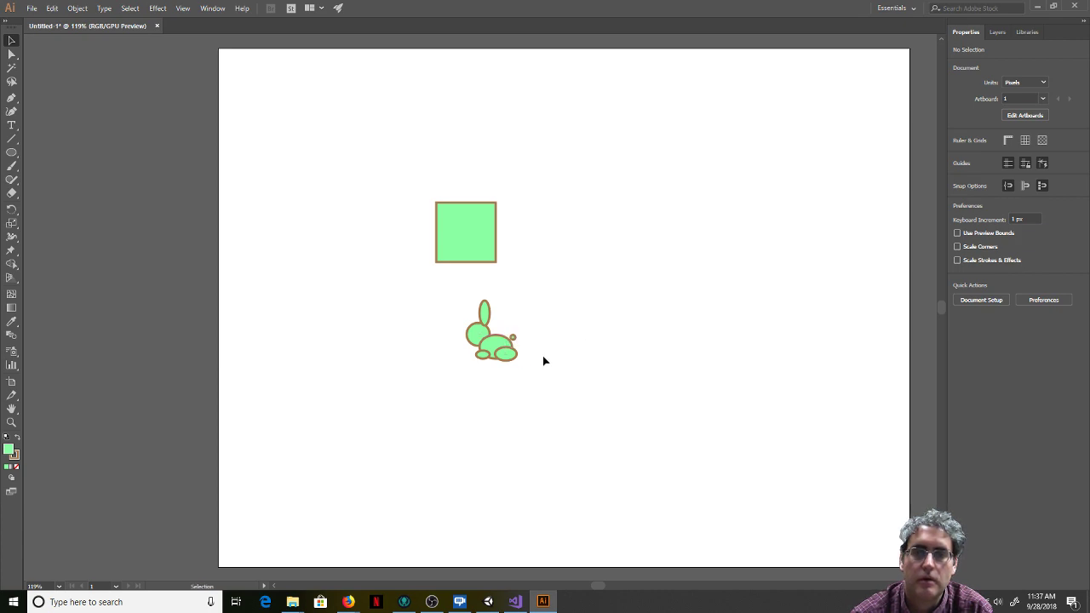
# Step: Nudge the tail circle inward to about X 434, Y 430 px so it overlaps the body, and deselect it
pyautogui.click(513, 340)
pyautogui.press('Left')
pyautogui.press('Left')
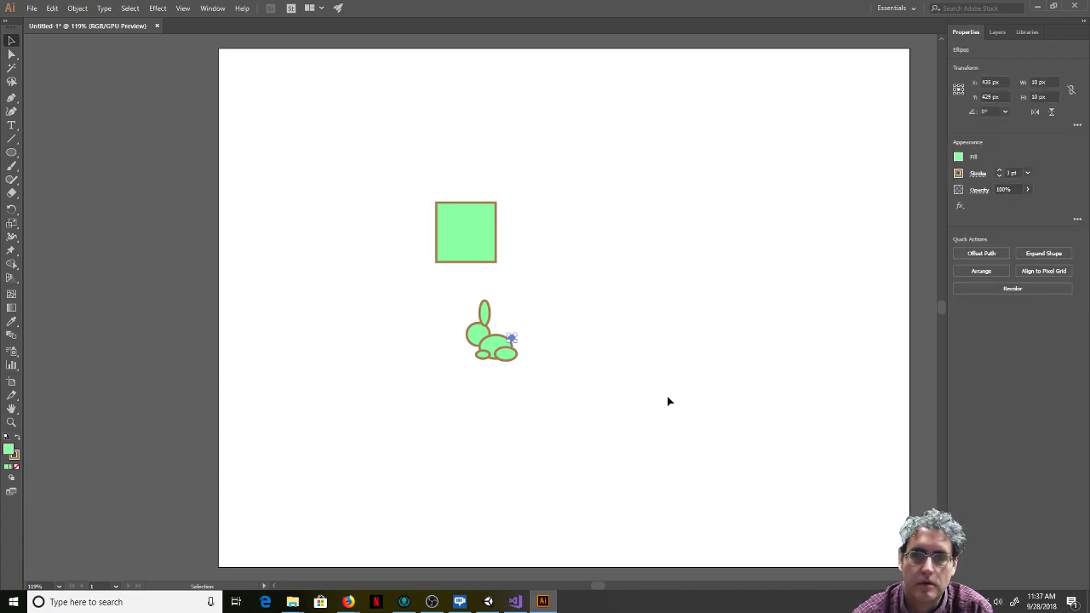
pyautogui.click(668, 416)
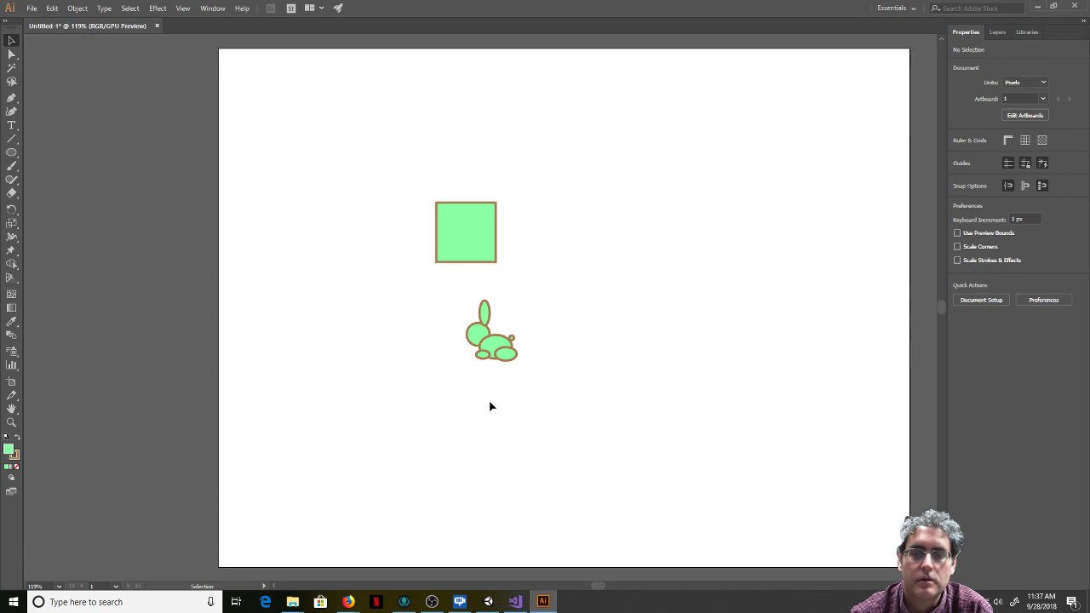
pyautogui.click(512, 339)
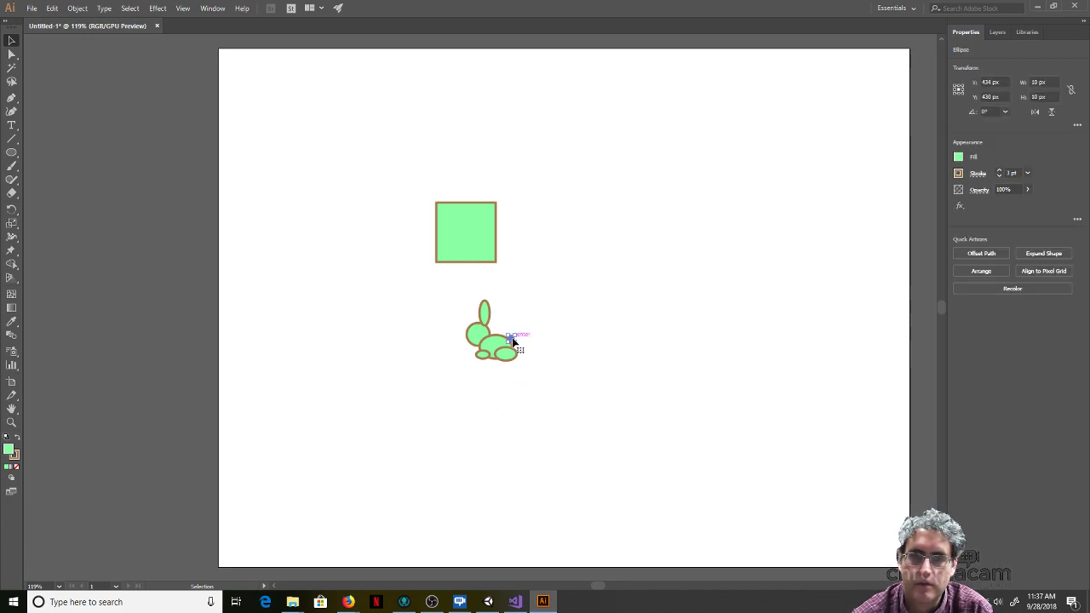
pyautogui.click(501, 445)
# Step: Try uniting all the bunny's ellipses into a single shape, and undo the merge
pyautogui.moveTo(447, 305); pyautogui.dragTo(562, 388)
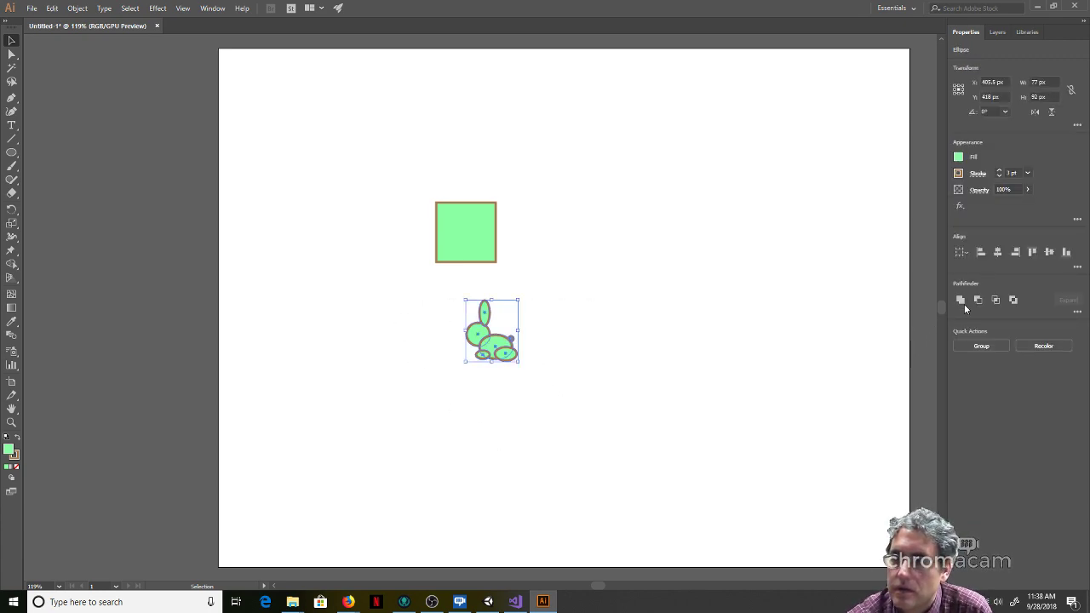
pyautogui.click(962, 301)
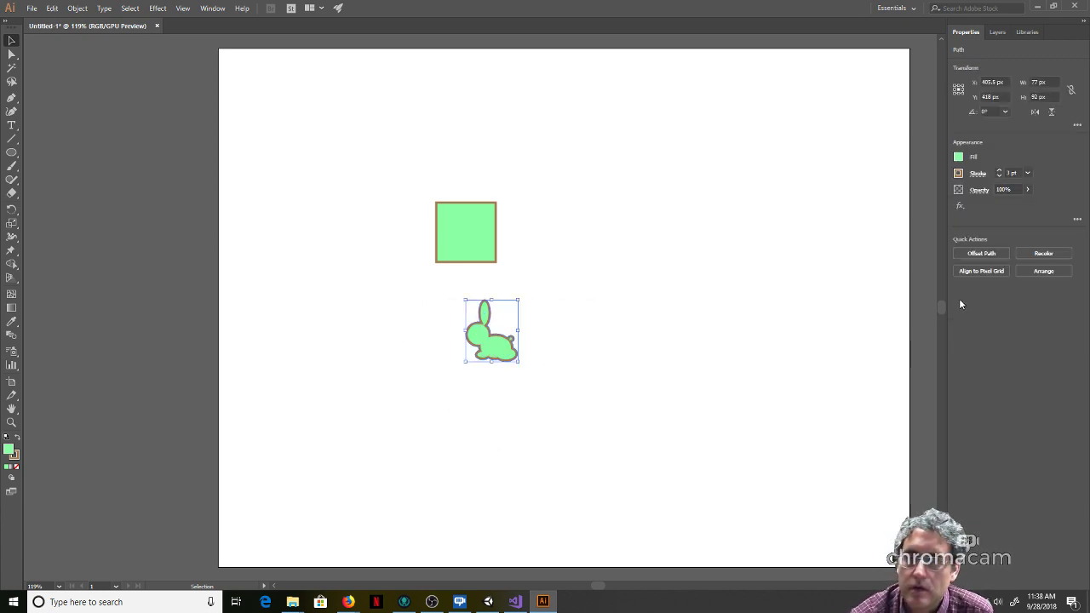
pyautogui.hotkey('ctrl', 'z')
# Step: Move the ear ellipse slightly down and toward the centre of the bunny's head
pyautogui.click(449, 424)
pyautogui.moveTo(491, 322); pyautogui.dragTo(485, 317)
pyautogui.click(406, 393)
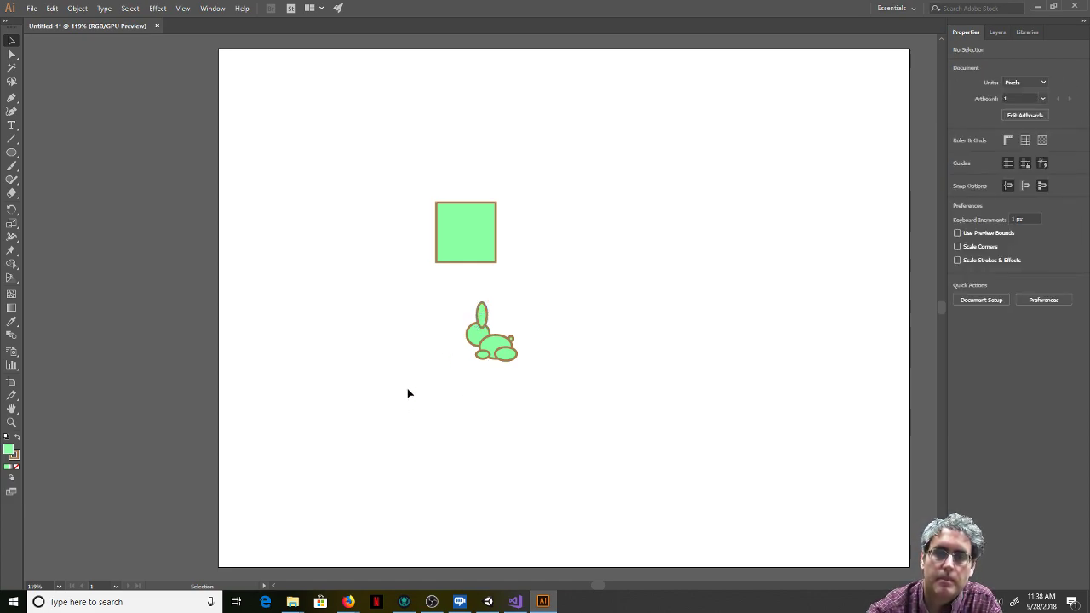
# Step: Align the bottom edges of the bunny's front and hind feet
pyautogui.click(478, 353)
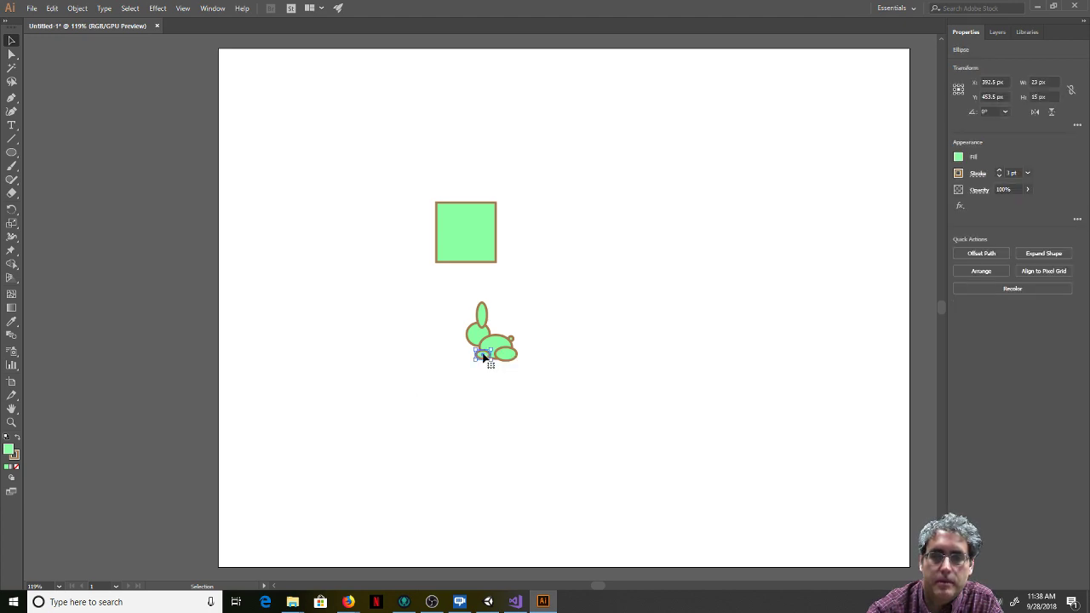
pyautogui.keyDown('shift'); pyautogui.click(514, 352); pyautogui.keyUp('shift')
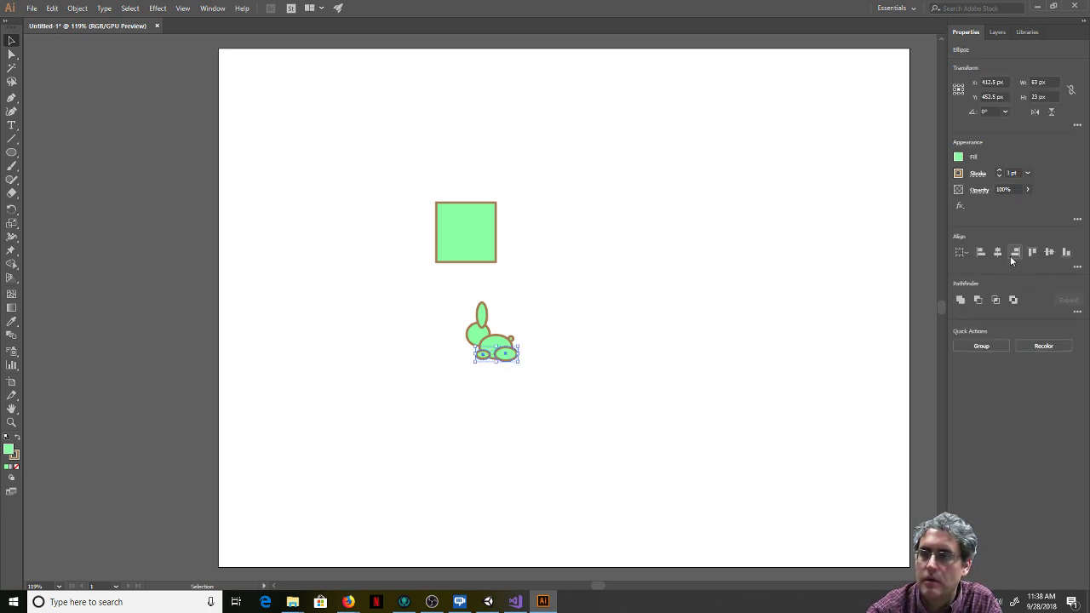
pyautogui.click(1067, 252)
pyautogui.click(468, 440)
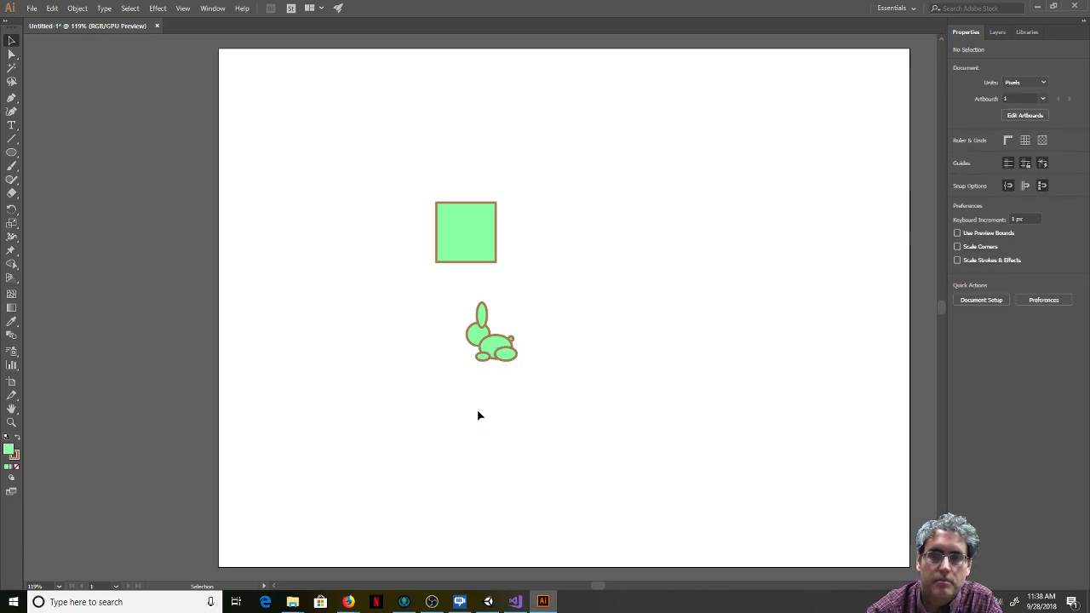
# Step: Unite all the bunny's ellipses into a single shape and set its stroke weight to 1 pt
pyautogui.moveTo(453, 274); pyautogui.dragTo(566, 413)
pyautogui.click(962, 299)
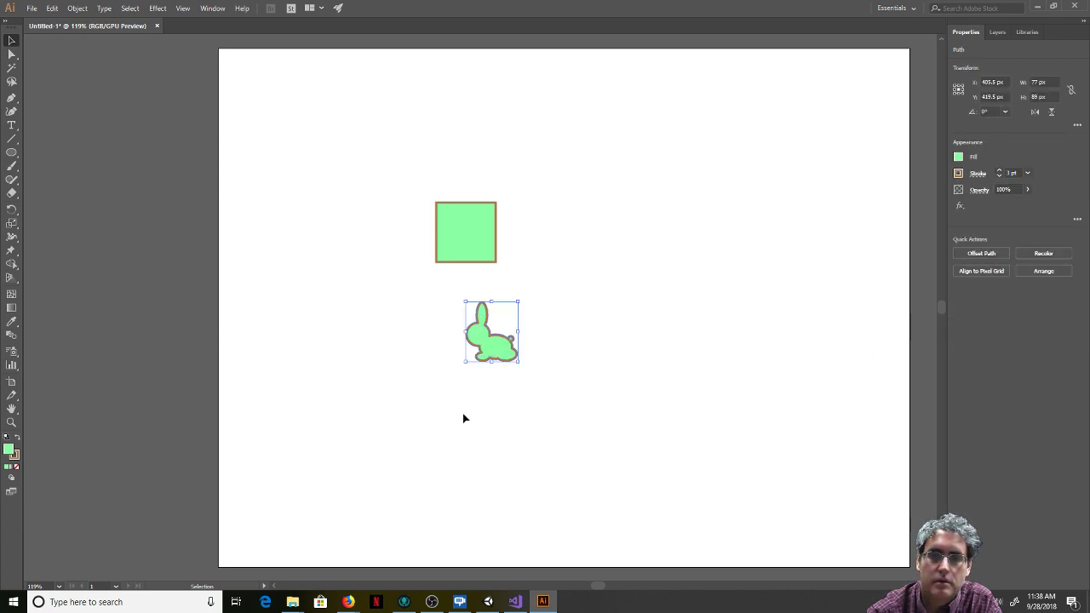
pyautogui.click(978, 174)
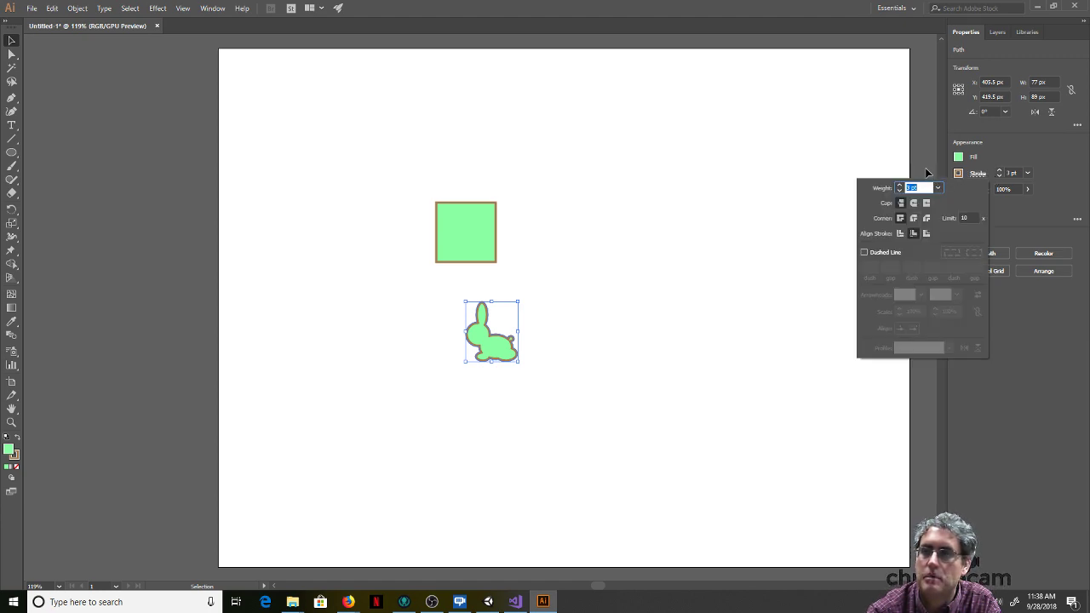
pyautogui.click(1012, 173)
pyautogui.click(1000, 177)
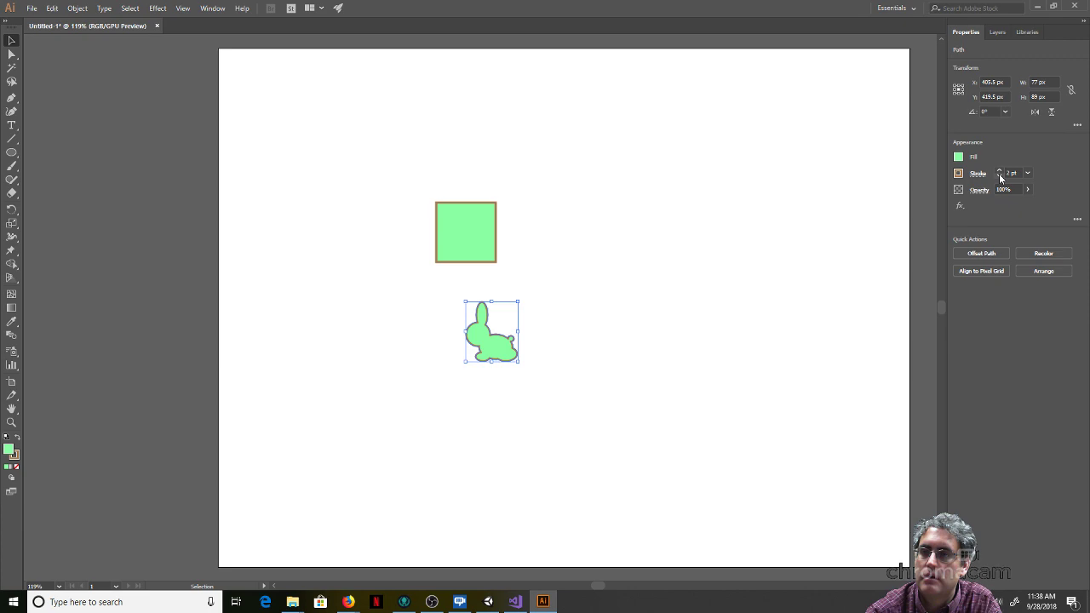
pyautogui.click(1000, 177)
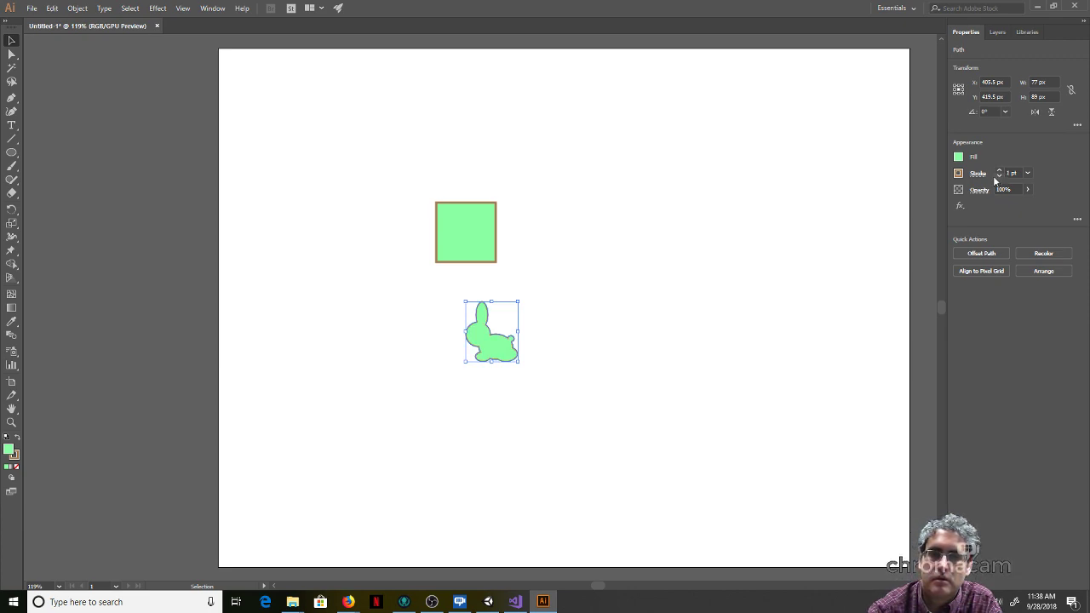
# Step: Fill the bunny shape with a saturated blue and make its stroke black
pyautogui.click(959, 158)
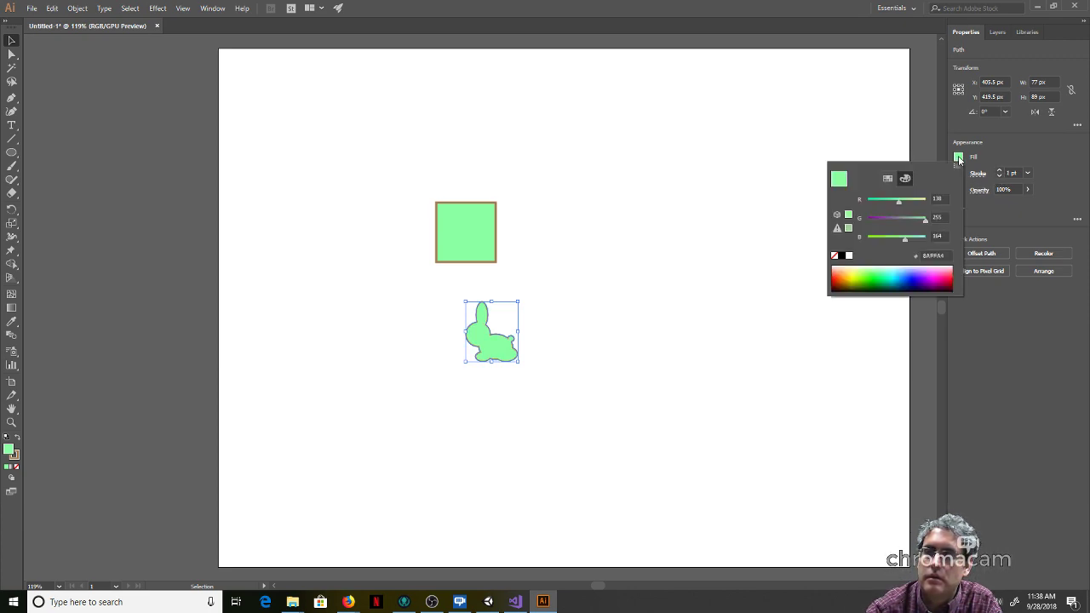
pyautogui.click(919, 273)
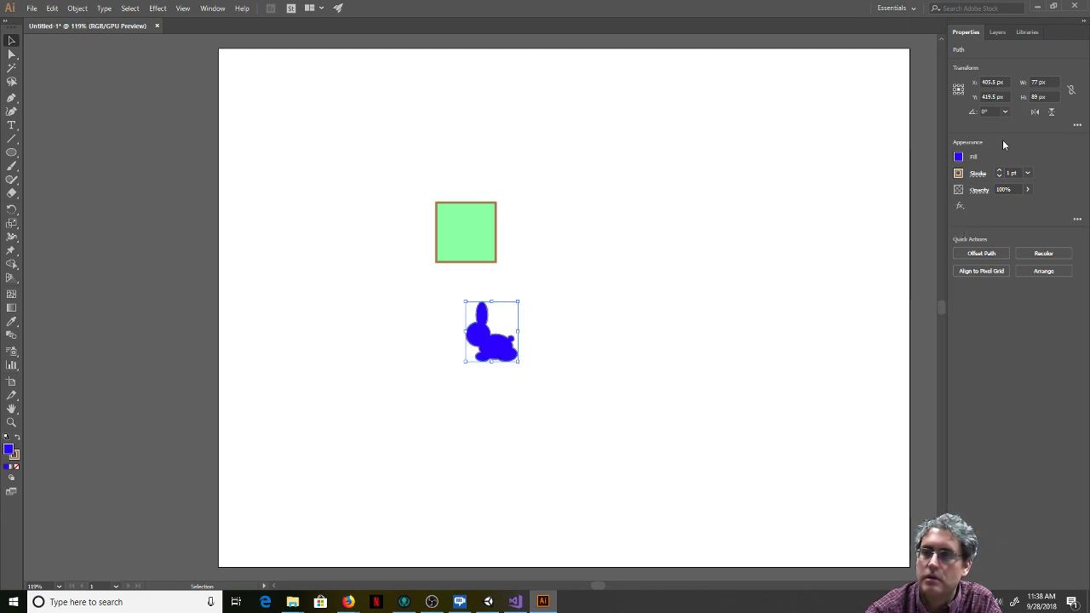
pyautogui.click(961, 174)
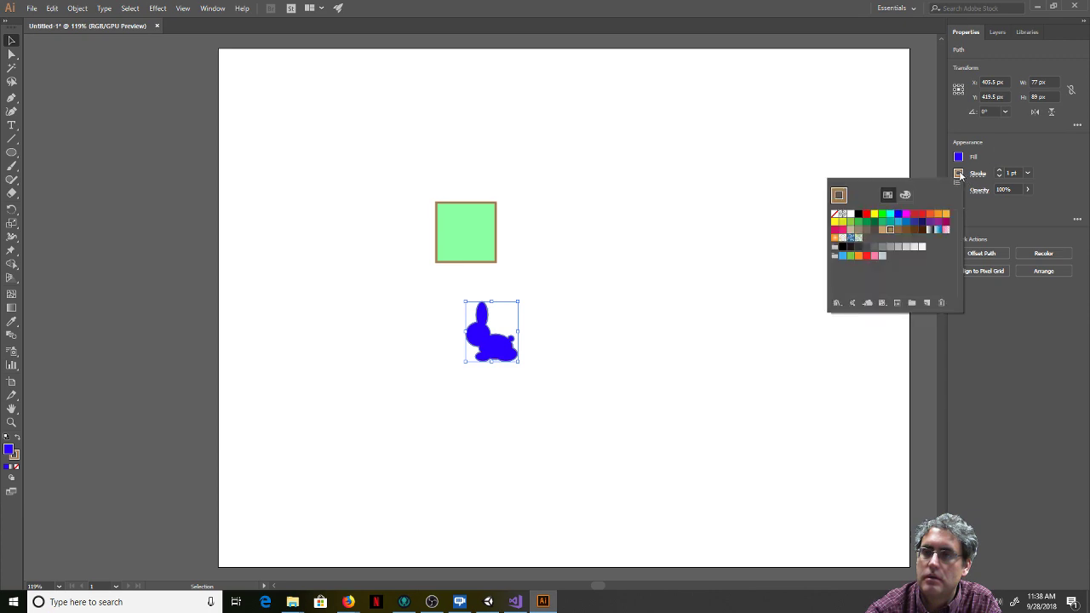
pyautogui.click(858, 215)
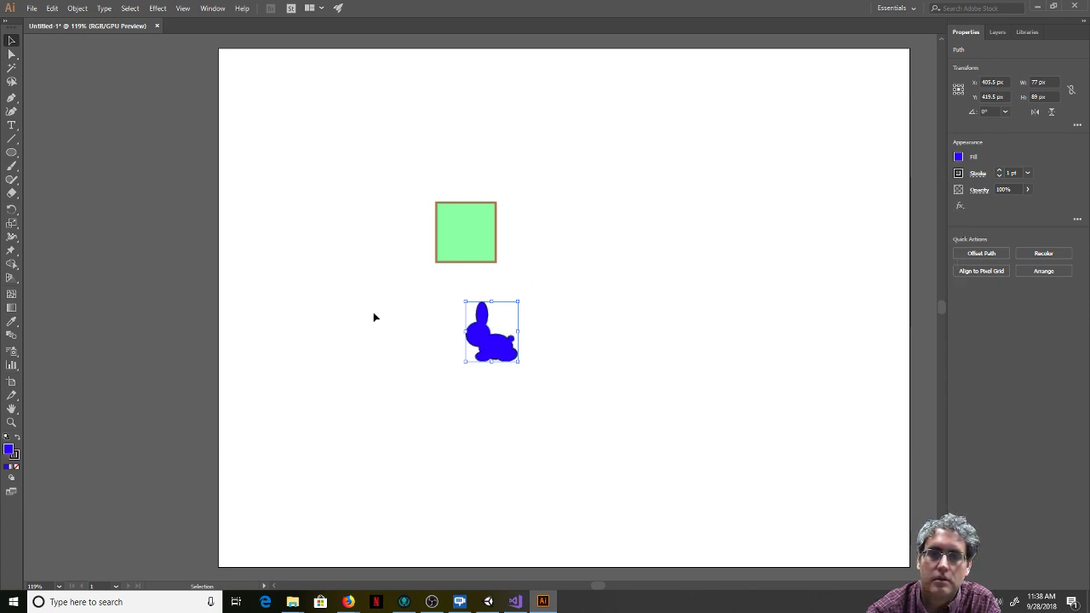
# Step: Move the bunny to the lower left of the green square, scale it down slightly, and deselect it
pyautogui.moveTo(418, 280)
pyautogui.mouseDown()
pyautogui.moveTo(540, 371)
pyautogui.moveTo(546, 393)
pyautogui.mouseUp()
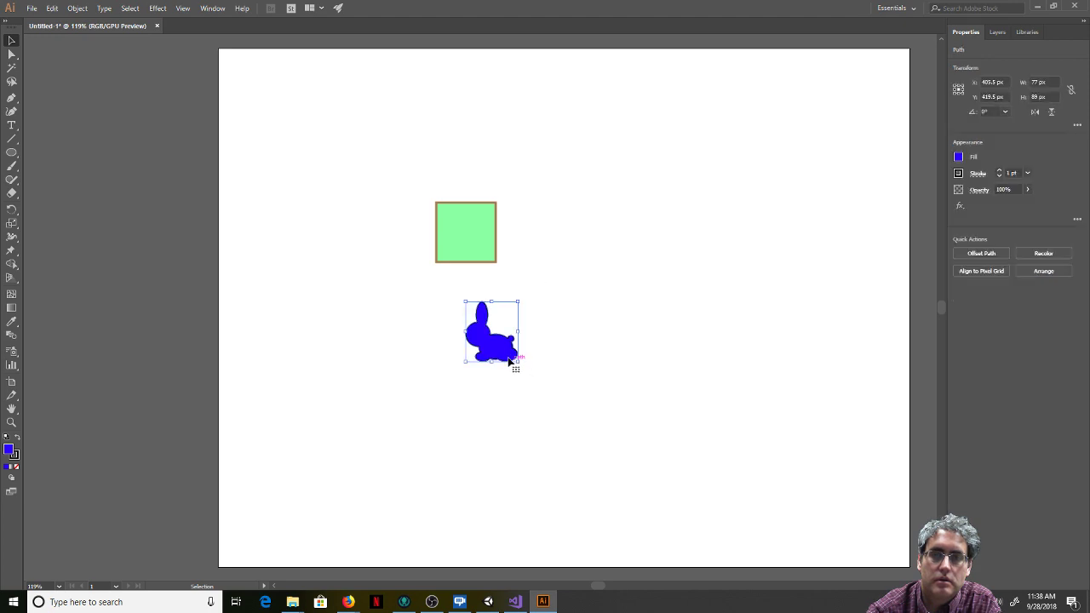
pyautogui.moveTo(503, 351); pyautogui.dragTo(412, 315)
pyautogui.moveTo(379, 270)
pyautogui.mouseDown()
pyautogui.moveTo(397, 282)
pyautogui.moveTo(385, 288)
pyautogui.mouseUp()
pyautogui.click(367, 305)
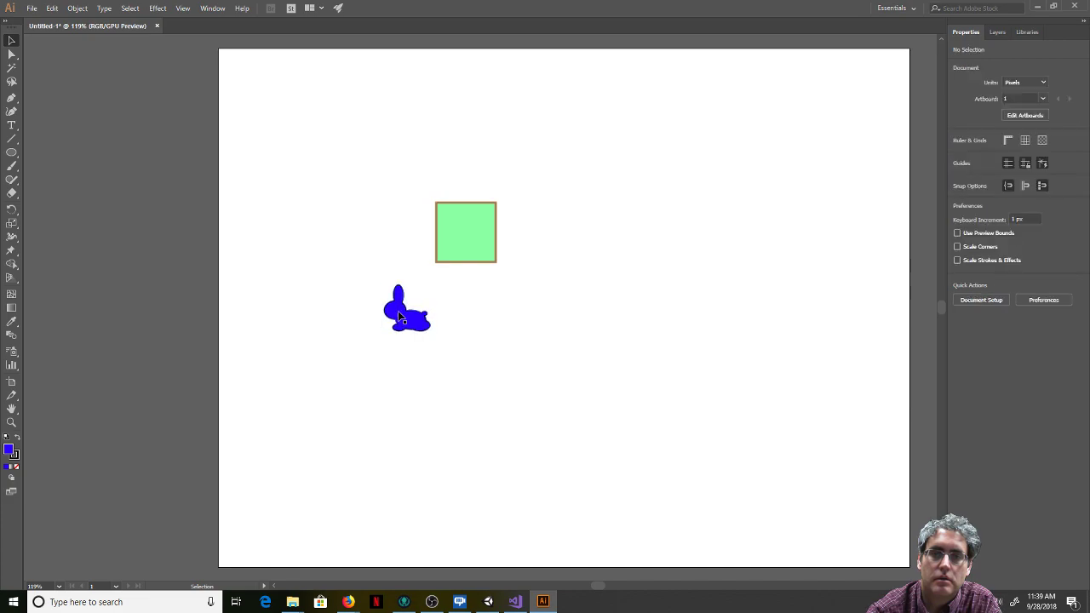
# Step: Place the bunny over the green square to check its fit, move it back below the square, and deselect it
pyautogui.moveTo(416, 320); pyautogui.dragTo(474, 242)
pyautogui.click(365, 284)
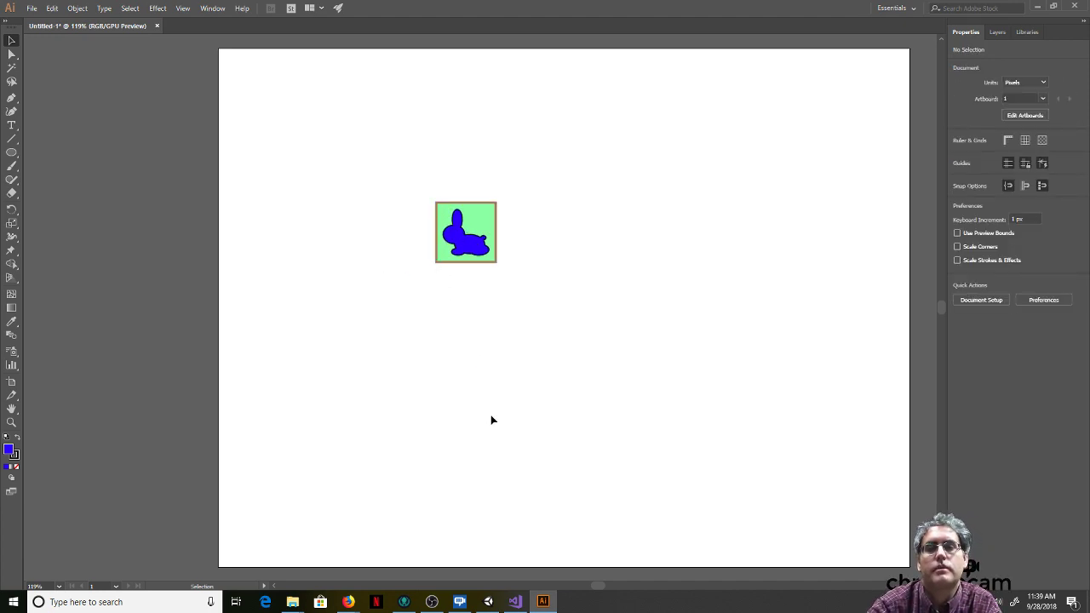
pyautogui.moveTo(462, 247); pyautogui.dragTo(403, 332)
pyautogui.press('ctrl')
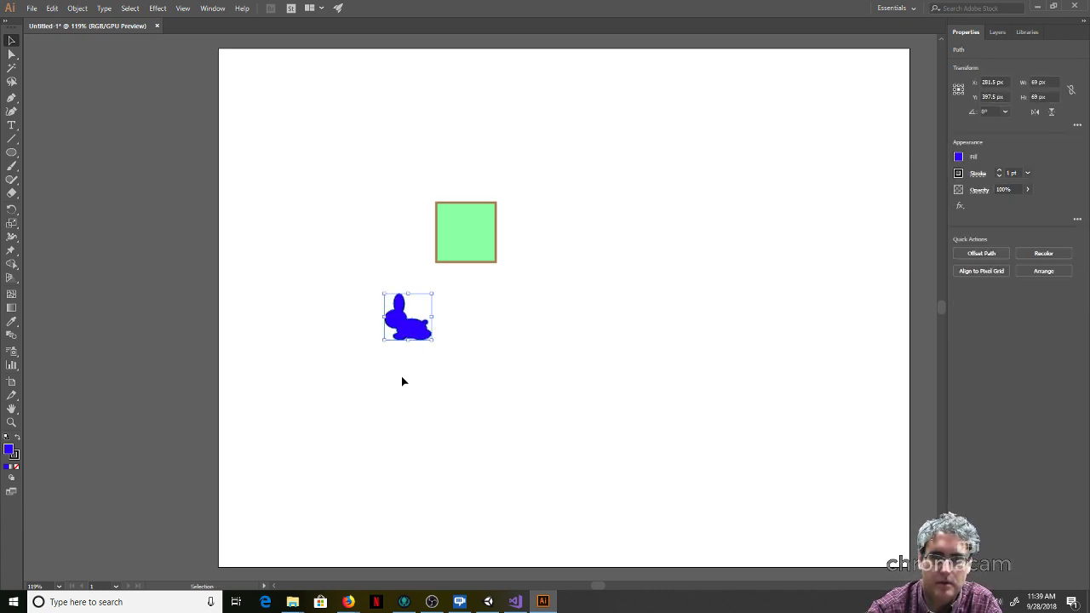
pyautogui.click(403, 383)
# Step: Export the selected blue bunny as a 1x PNG asset with the file name prefix "bluebunny"
pyautogui.rightClick(409, 331)
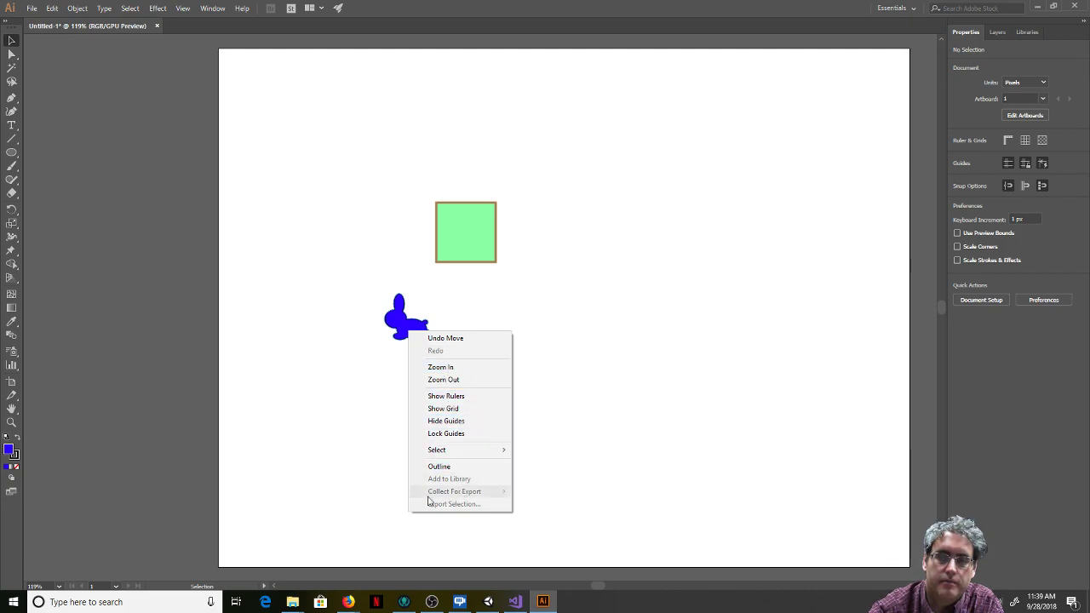
pyautogui.click(308, 452)
pyautogui.click(404, 328)
pyautogui.rightClick(398, 324)
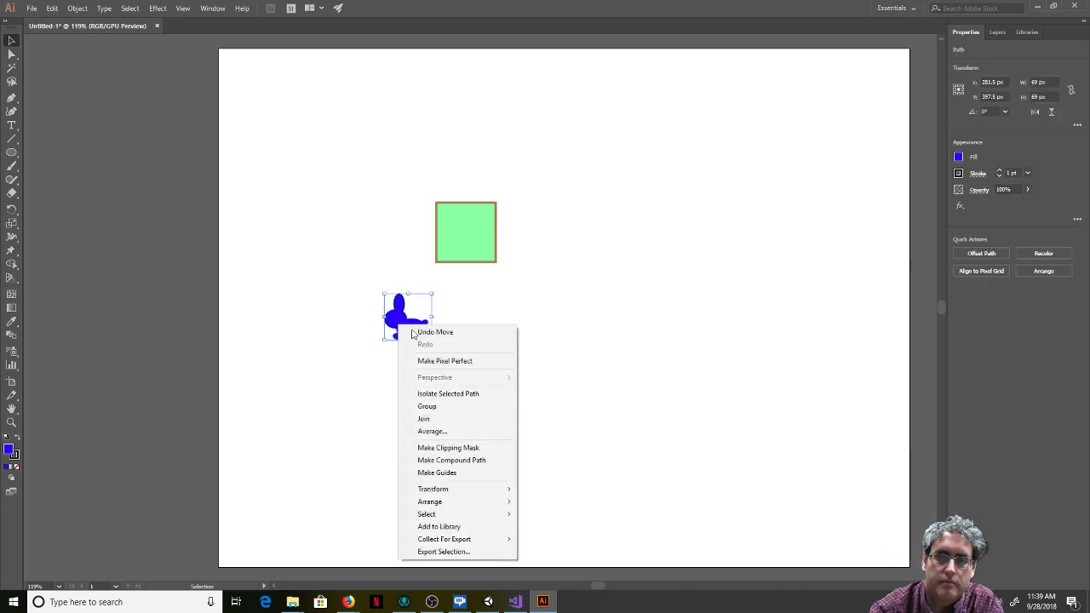
pyautogui.click(449, 552)
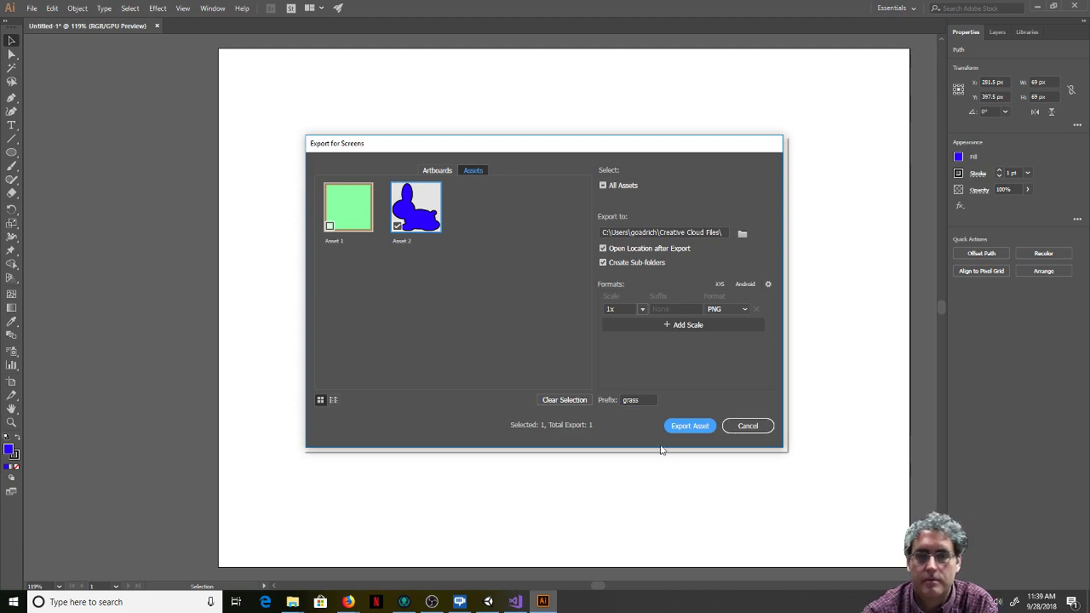
pyautogui.click(632, 400)
pyautogui.doubleClick(634, 399)
pyautogui.write('bluebunny')
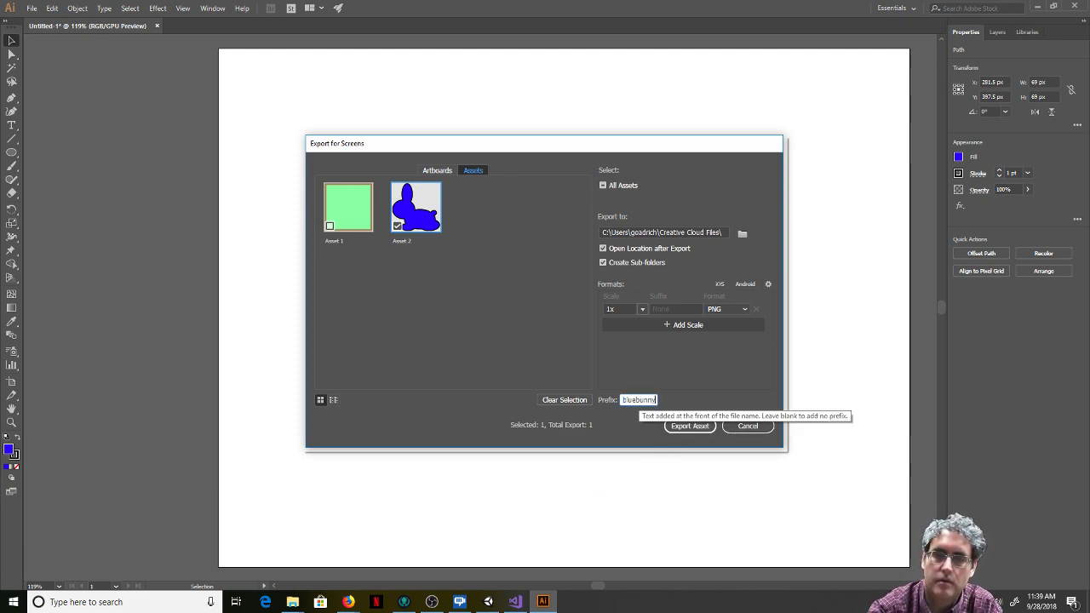
pyautogui.press('Tab')
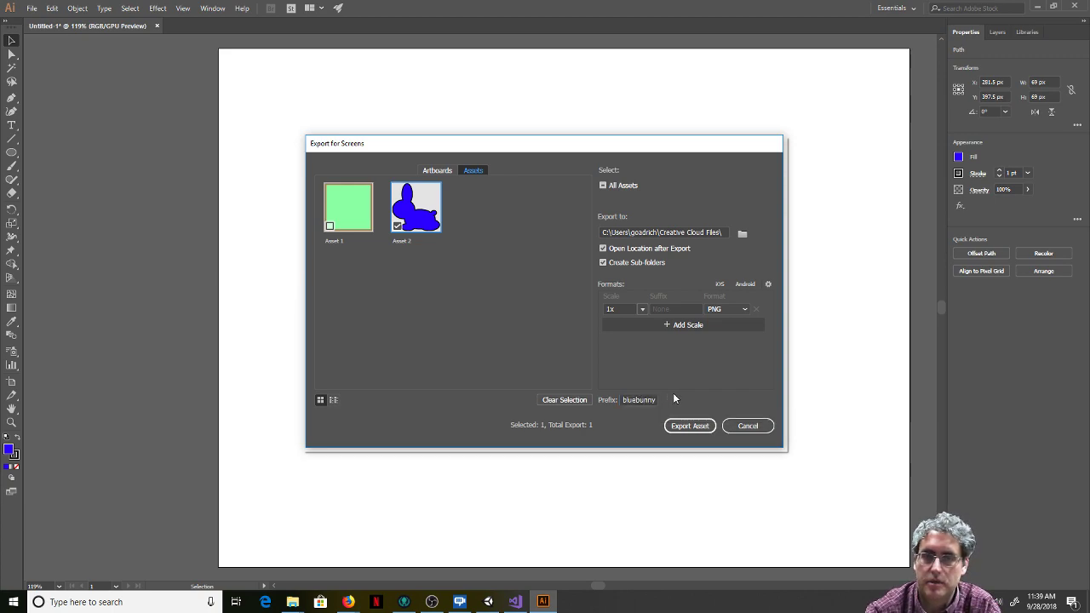
pyautogui.click(684, 427)
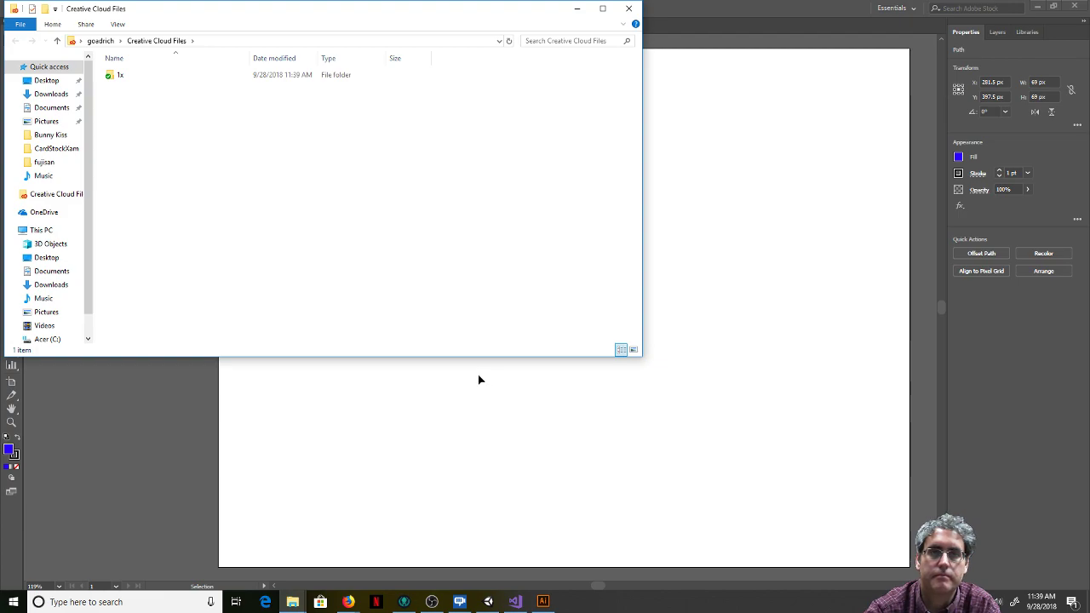
# Step: Return to the Illustrator drawing and change the bunny's fill to bright red (FF1529)
pyautogui.click(725, 316)
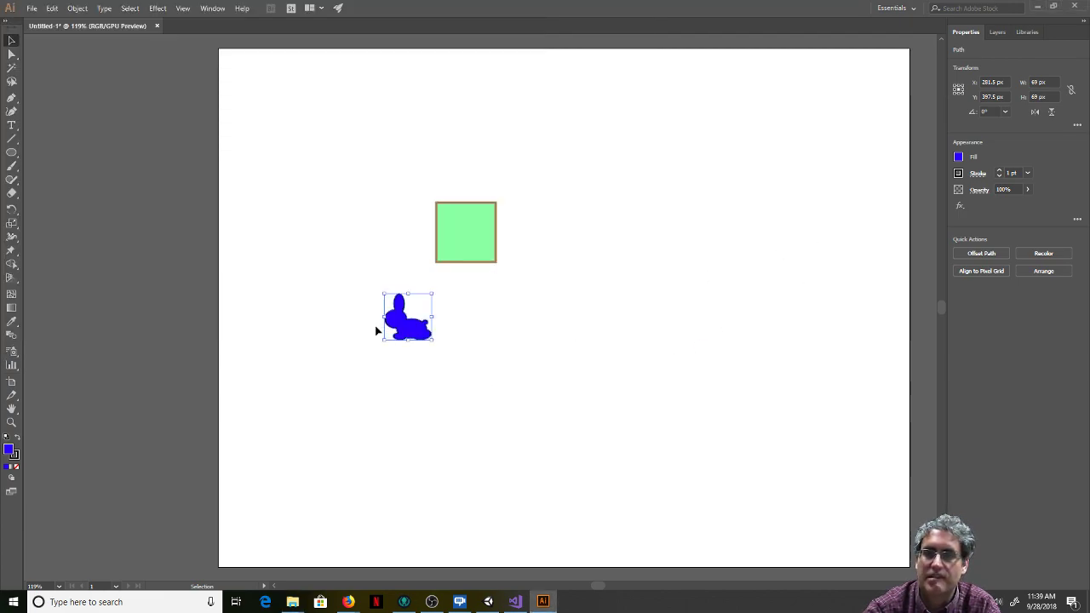
pyautogui.click(959, 158)
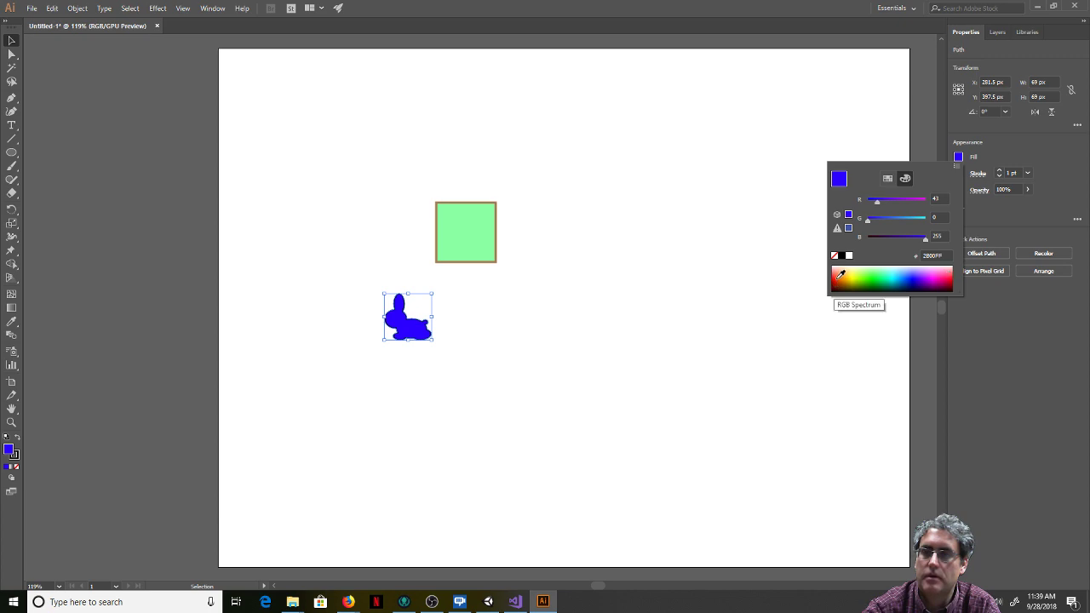
pyautogui.click(841, 274)
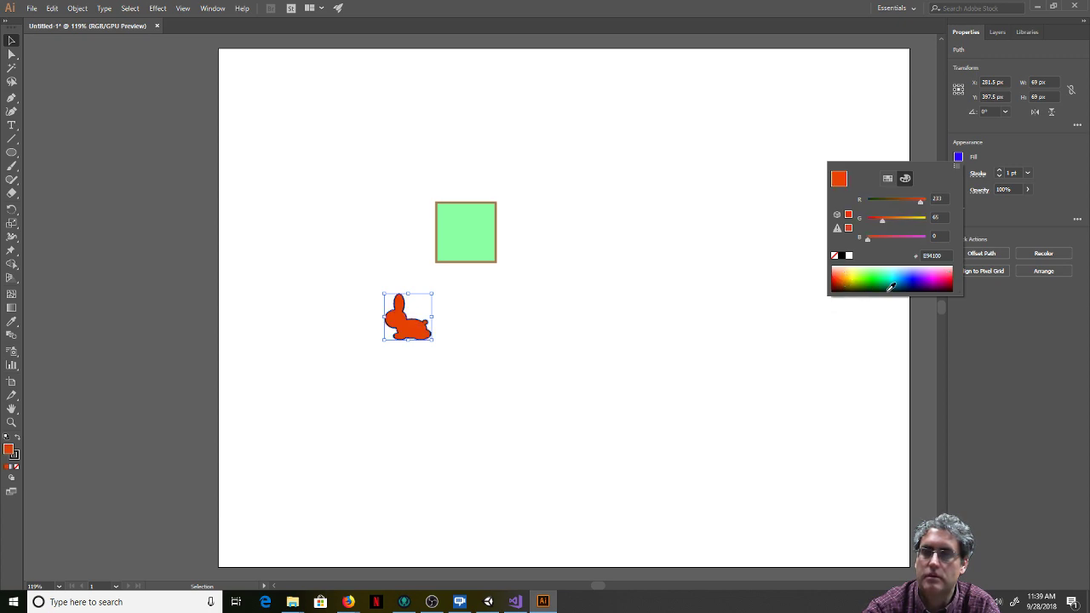
pyautogui.click(950, 281)
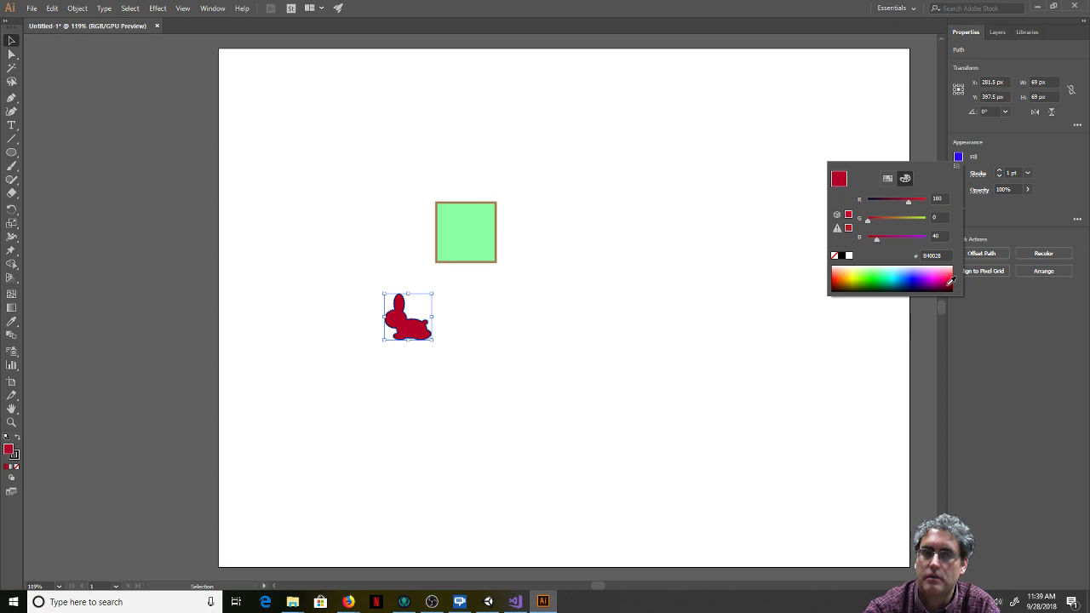
pyautogui.click(951, 273)
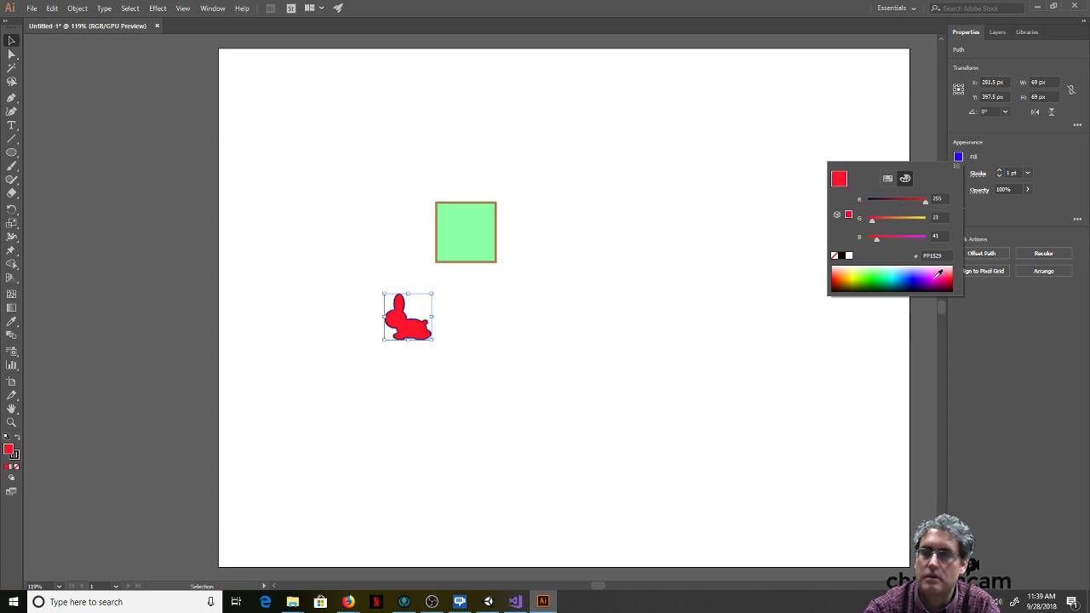
pyautogui.click(569, 242)
# Step: Export the red bunny as a 1x PNG asset with the file name prefix "redbunny"
pyautogui.click(414, 352)
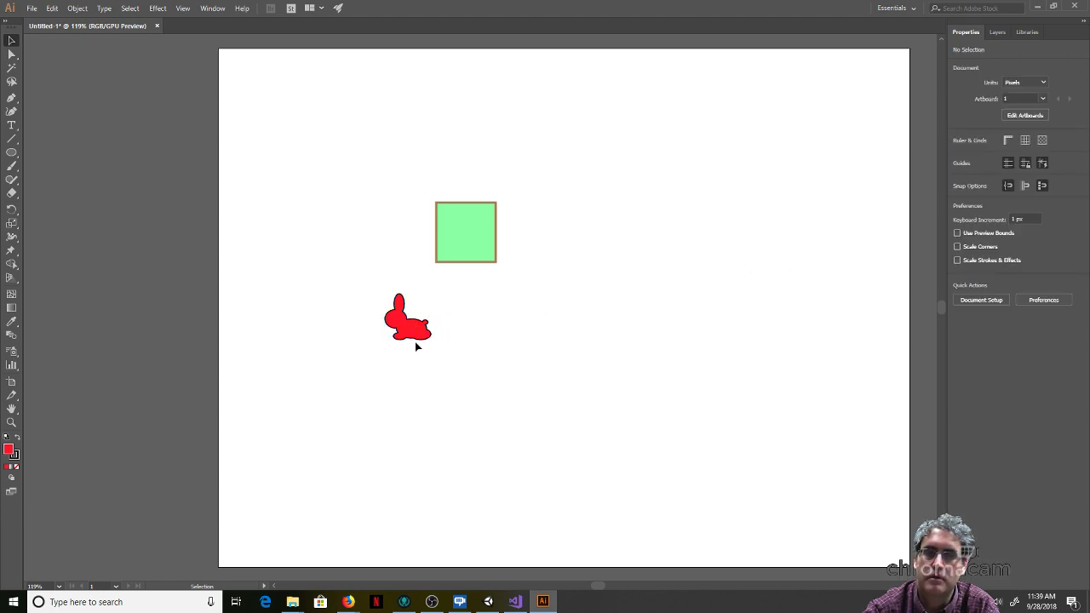
pyautogui.rightClick(419, 330)
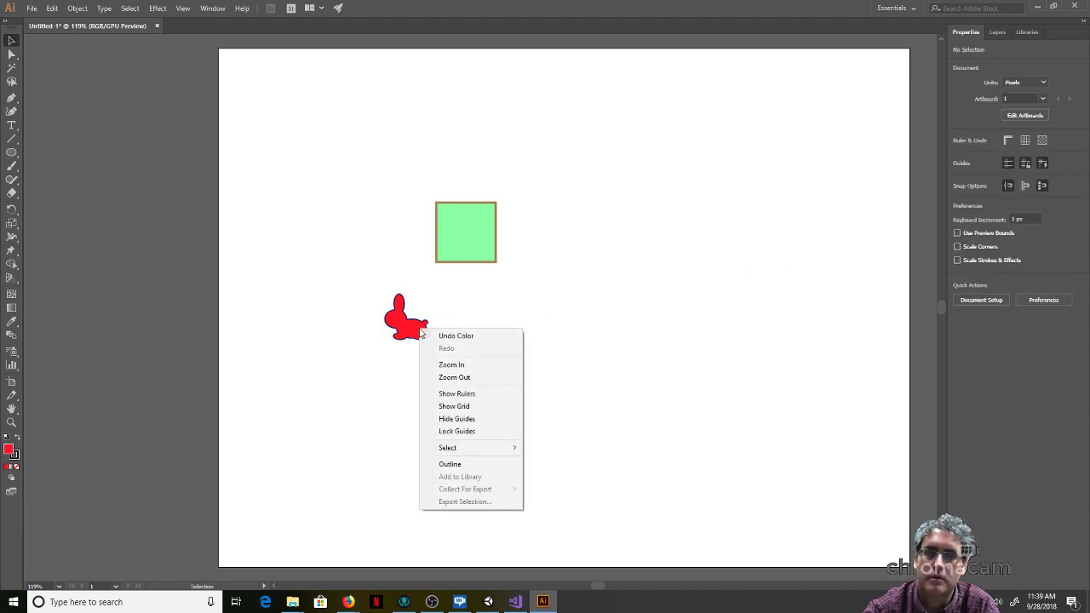
pyautogui.click(384, 405)
pyautogui.click(414, 337)
pyautogui.rightClick(409, 328)
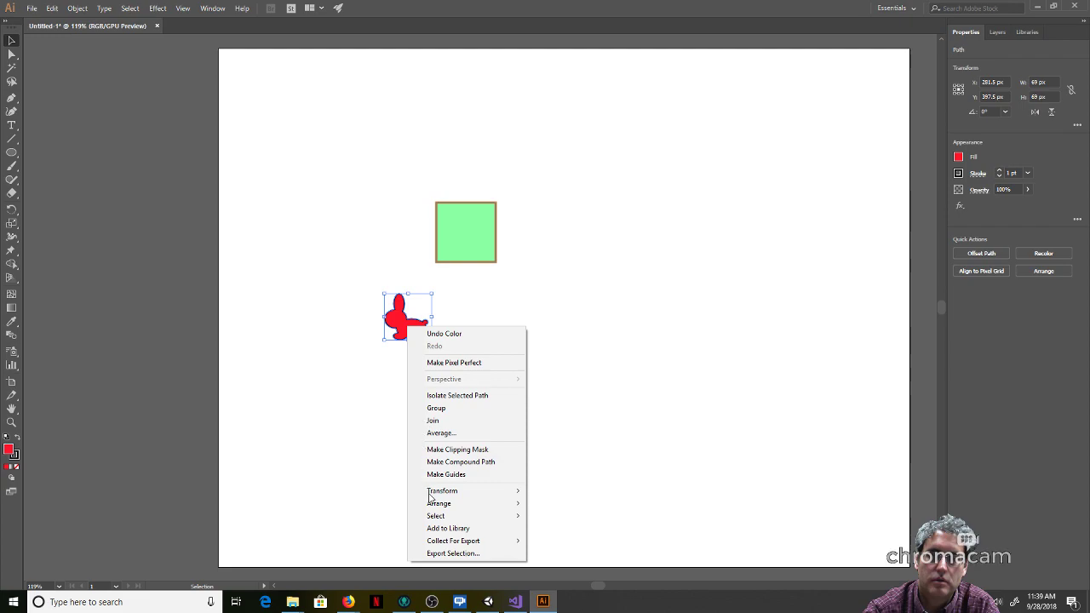
pyautogui.click(451, 554)
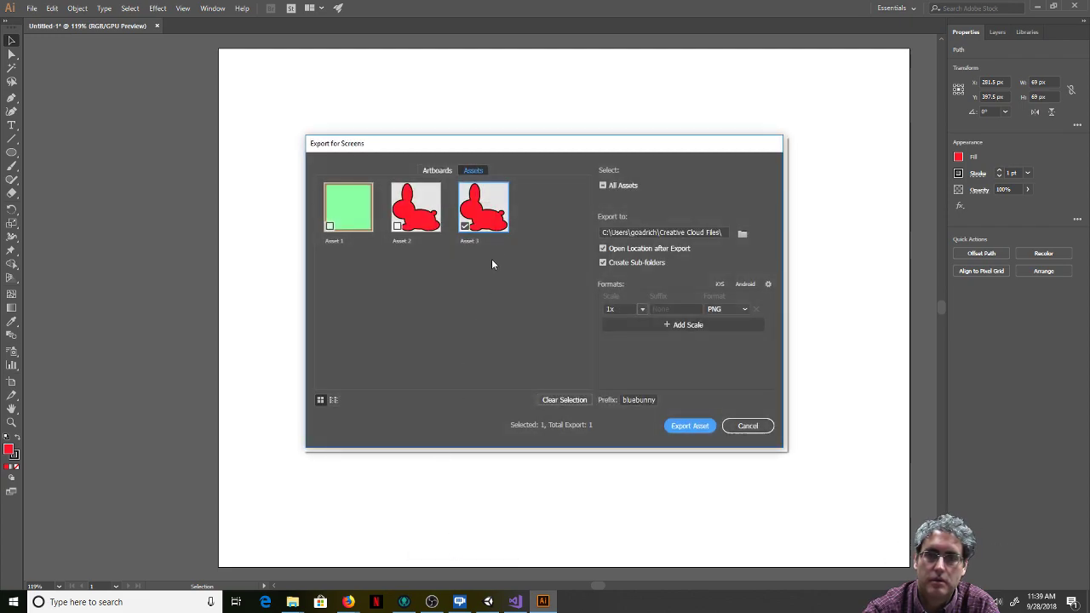
pyautogui.doubleClick(639, 399)
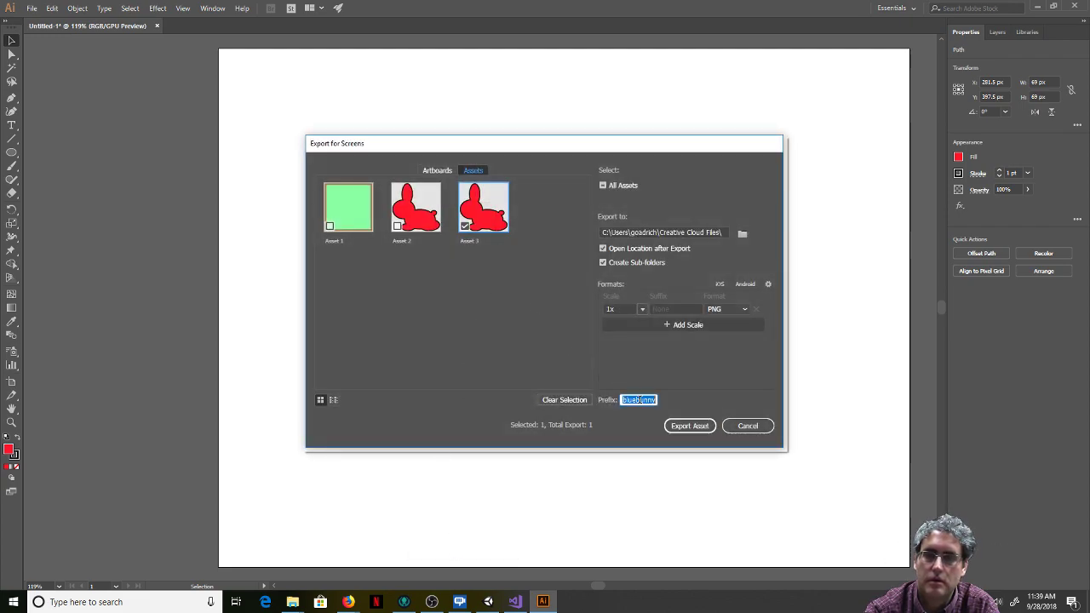
pyautogui.write('red')
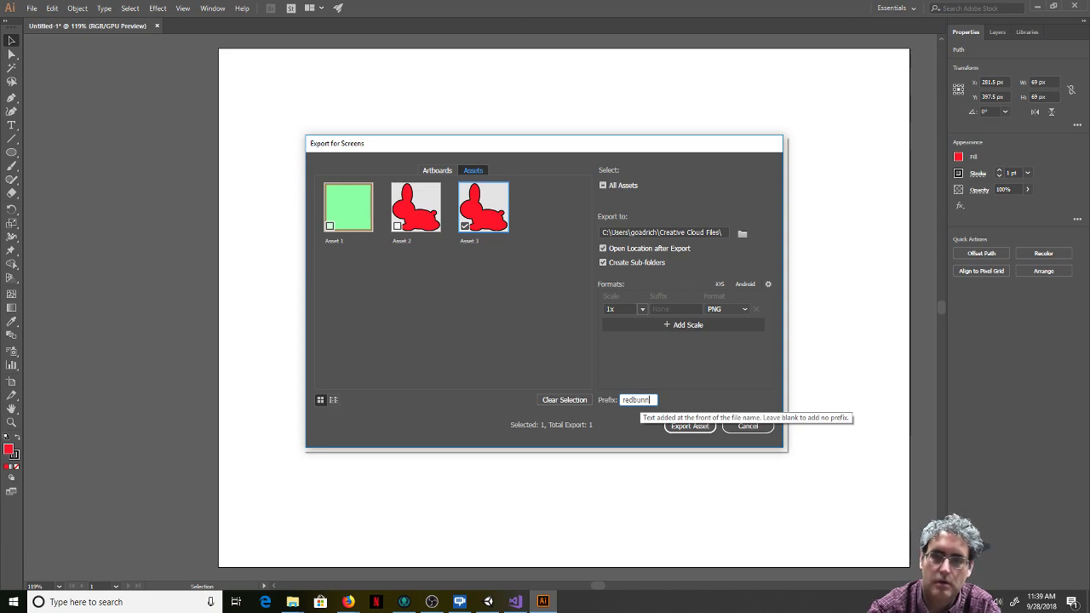
pyautogui.write('bunny')
pyautogui.click(691, 427)
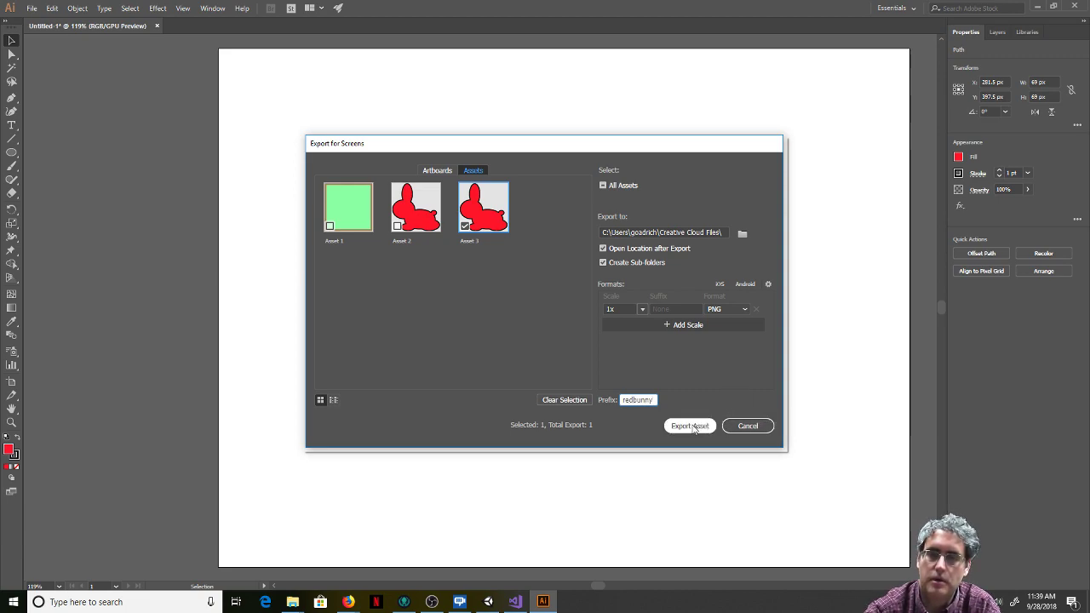
# Step: Open the exported 1x folder and select both bluebunnyAsset 2 and redbunnyAsset 3
pyautogui.doubleClick(121, 75)
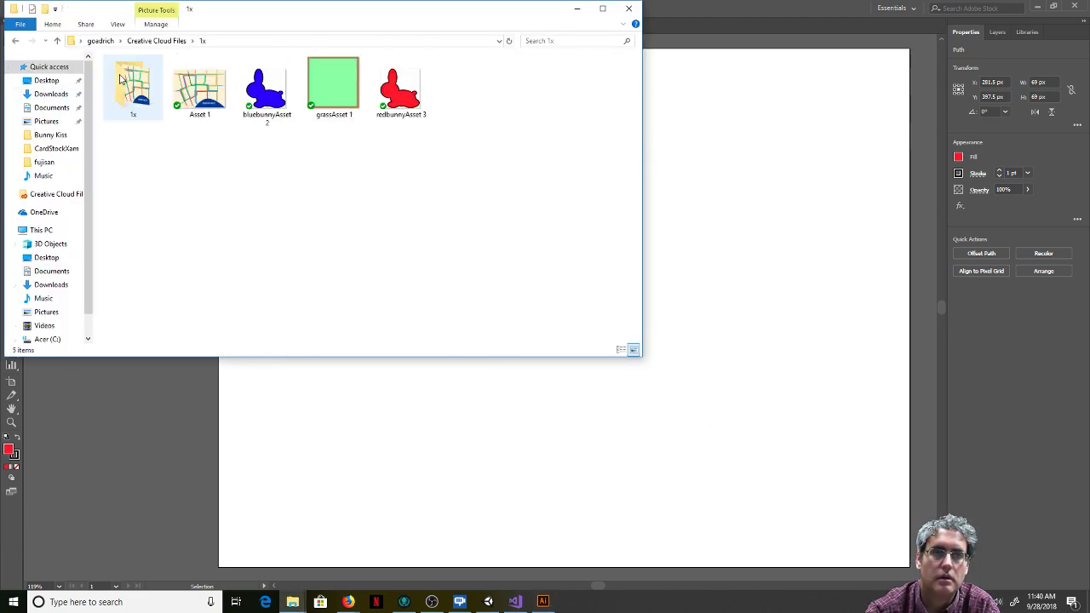
pyautogui.click(403, 101)
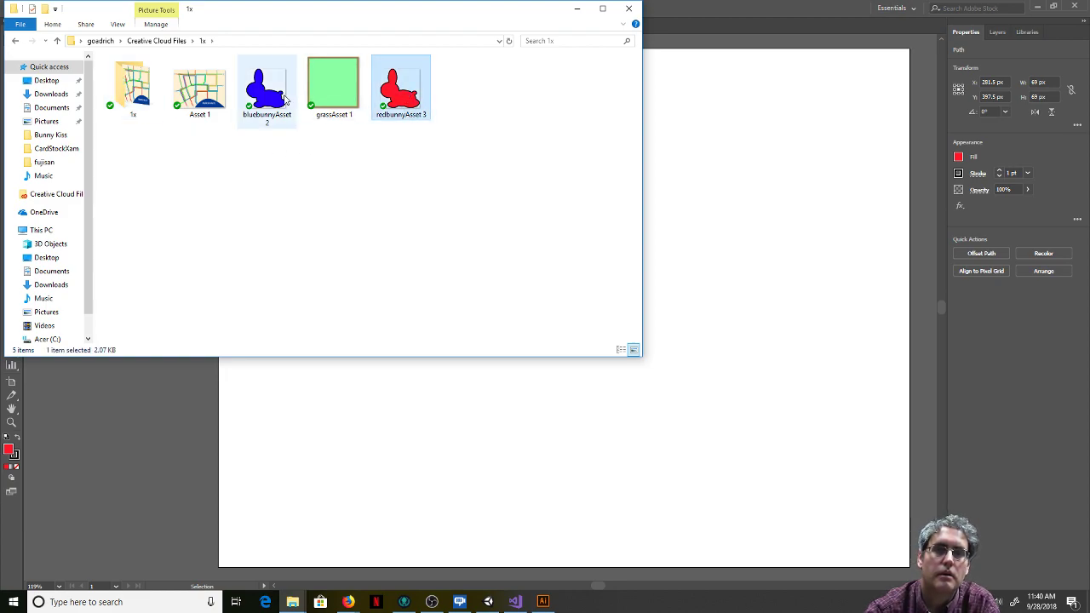
pyautogui.keyDown('shift'); pyautogui.click(257, 100); pyautogui.keyUp('shift')
pyautogui.click(266, 96)
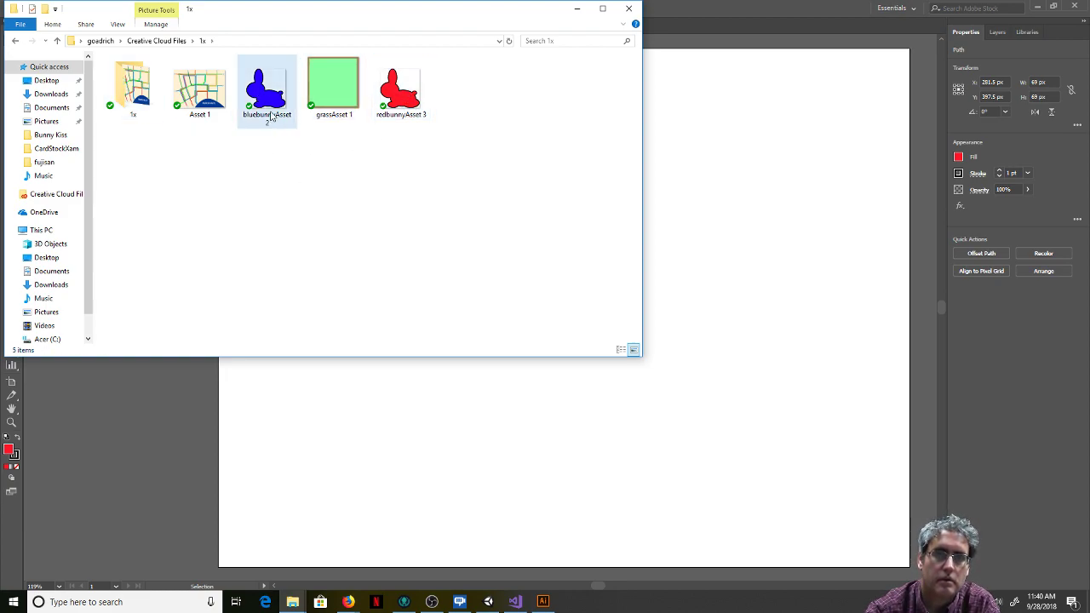
pyautogui.keyDown('ctrl'); pyautogui.click(387, 119); pyautogui.keyUp('ctrl')
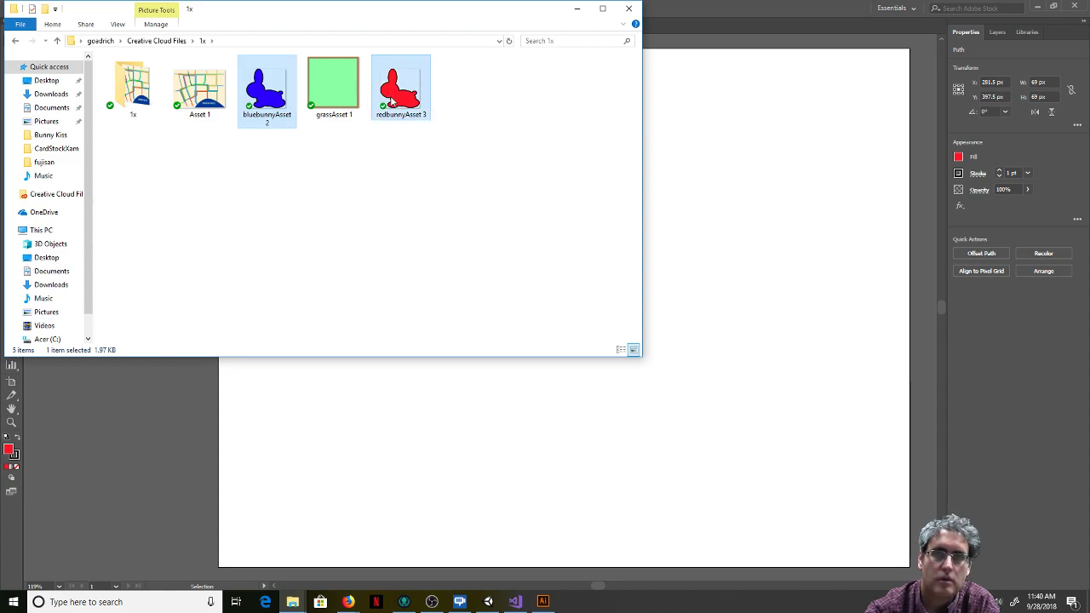
# Step: Switch to Unity, import the two selected bunny images without creating an animation, and move them into the Sprites folder
pyautogui.hotkey('alt', 'Tab')
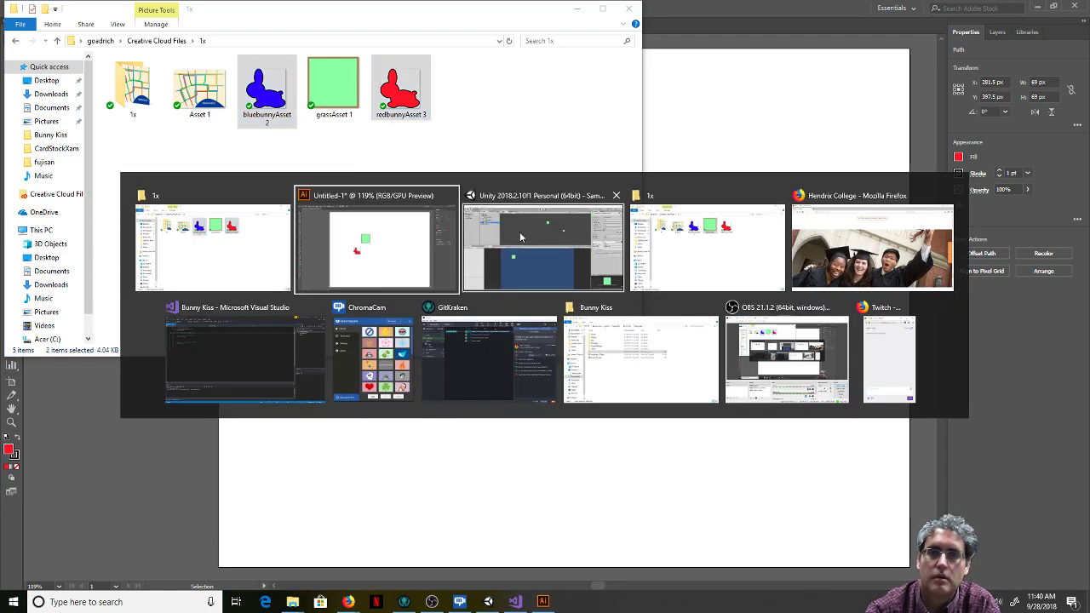
pyautogui.click(487, 240)
pyautogui.hotkey('alt', 'Tab')
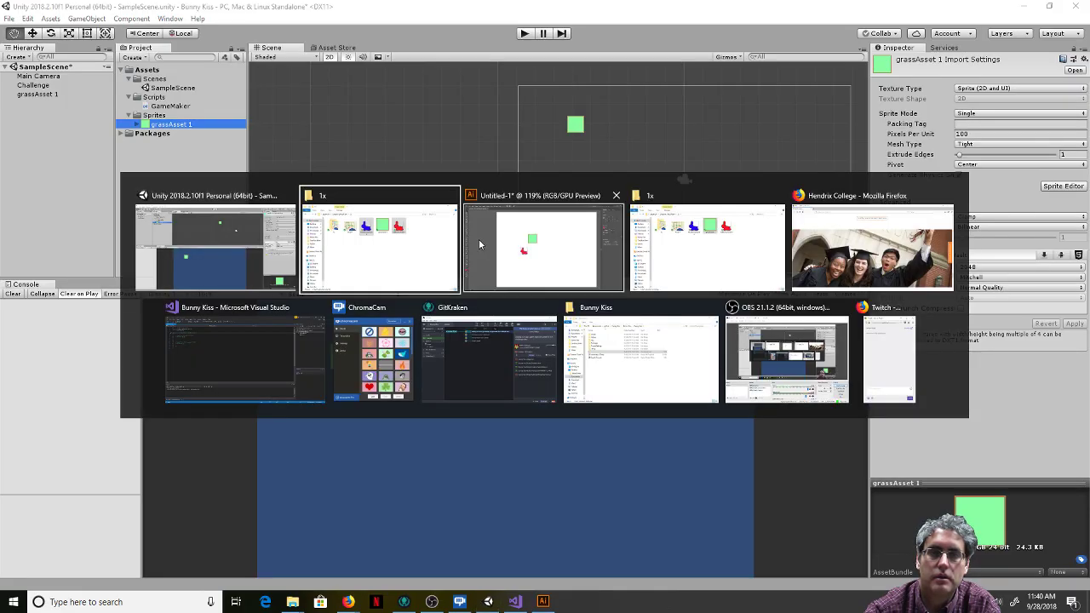
pyautogui.click(348, 230)
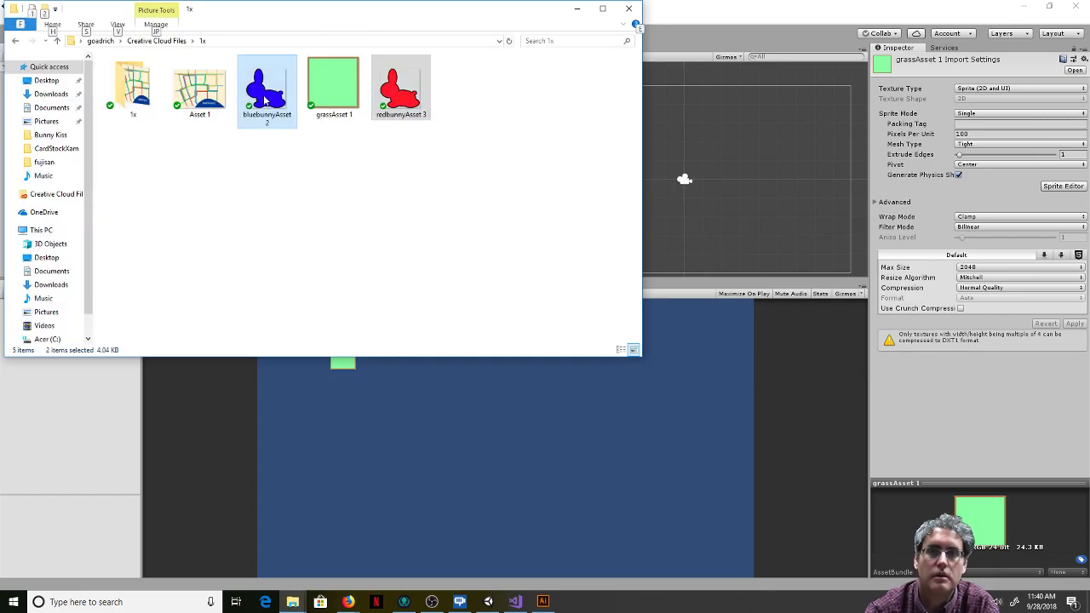
pyautogui.moveTo(302, 6); pyautogui.dragTo(625, 336)
pyautogui.moveTo(697, 433); pyautogui.dragTo(552, 167)
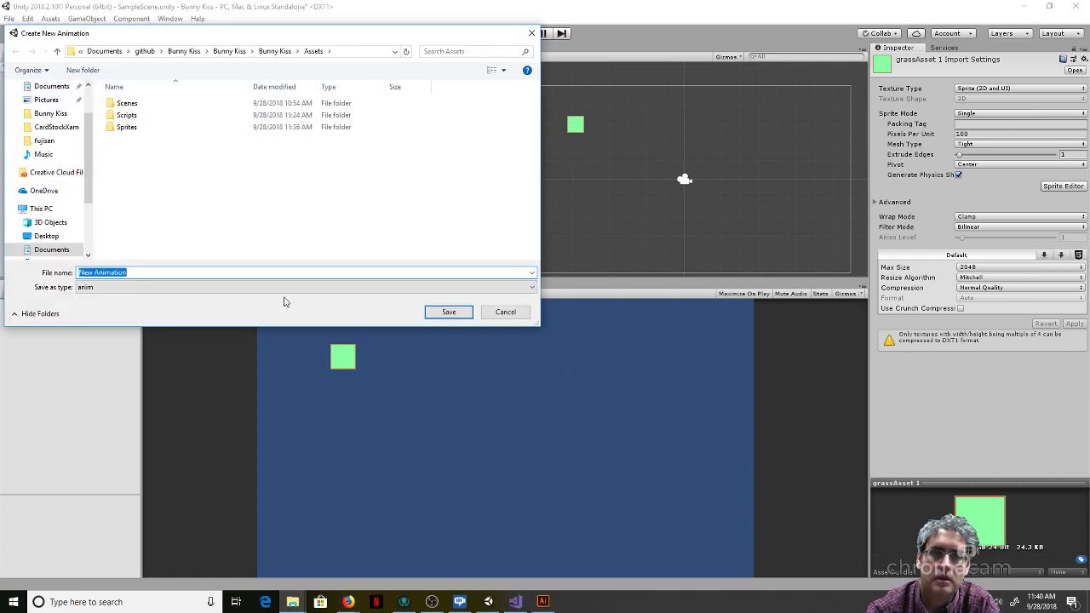
pyautogui.click(505, 314)
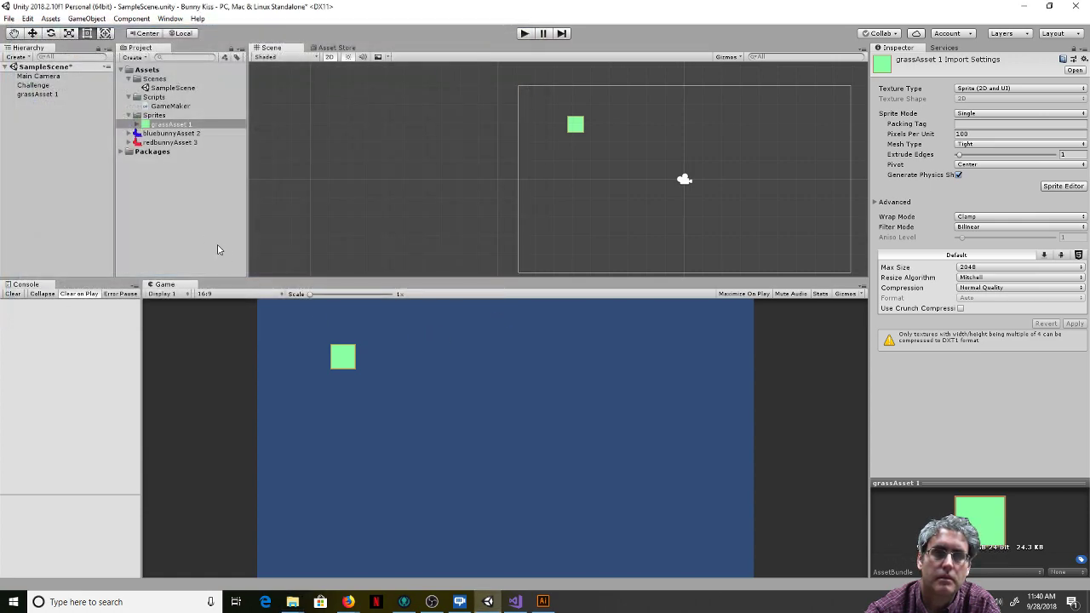
pyautogui.moveTo(160, 136); pyautogui.dragTo(152, 114)
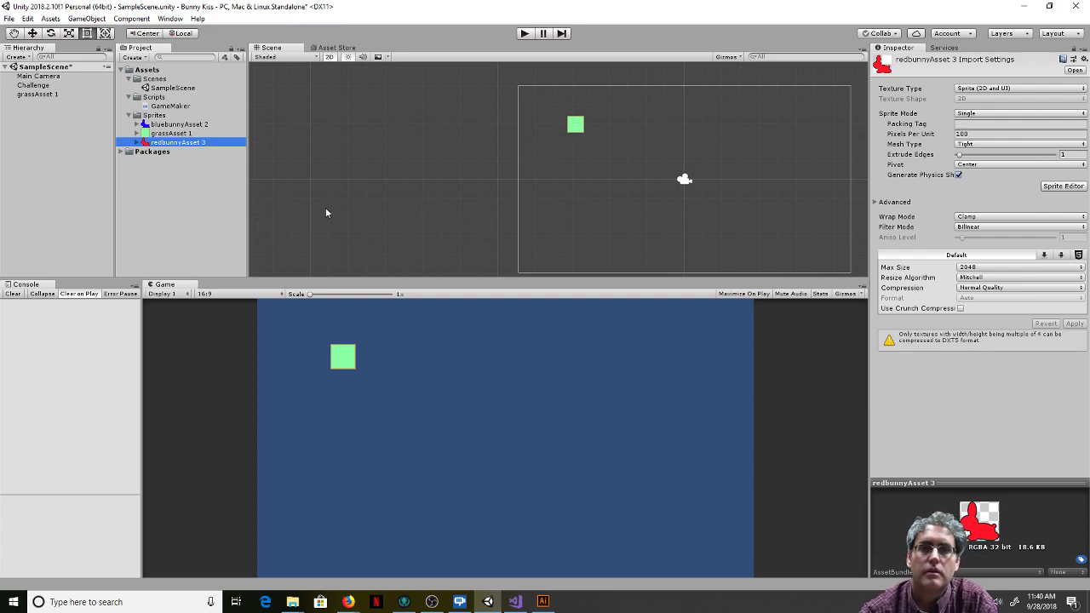
# Step: Place the blue bunny sprite on the grass square in the scene and the red bunny sprite just right of it
pyautogui.moveTo(159, 125); pyautogui.dragTo(578, 126)
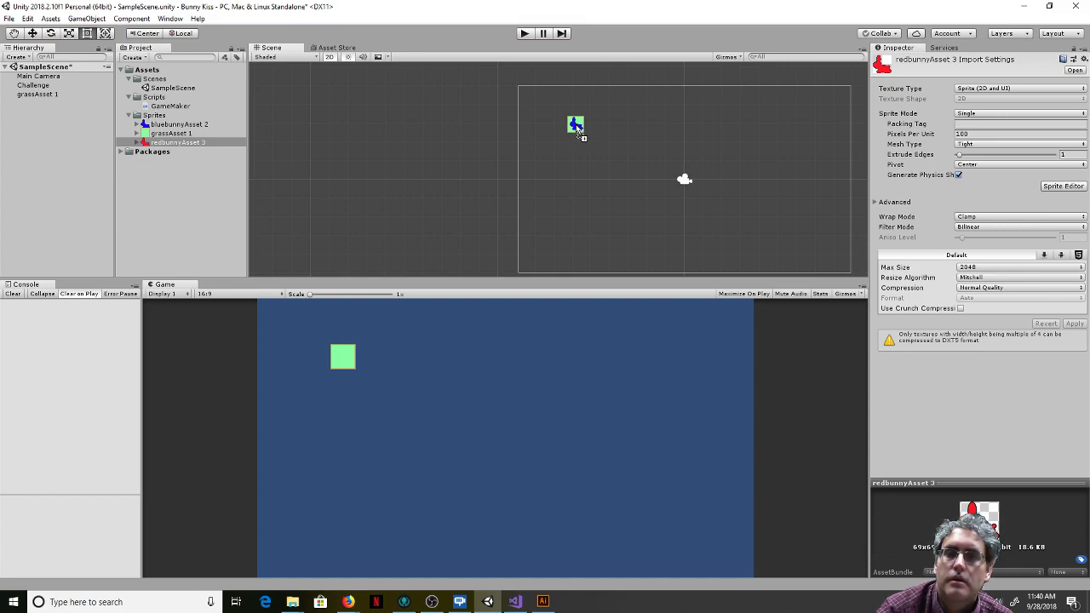
pyautogui.click(574, 161)
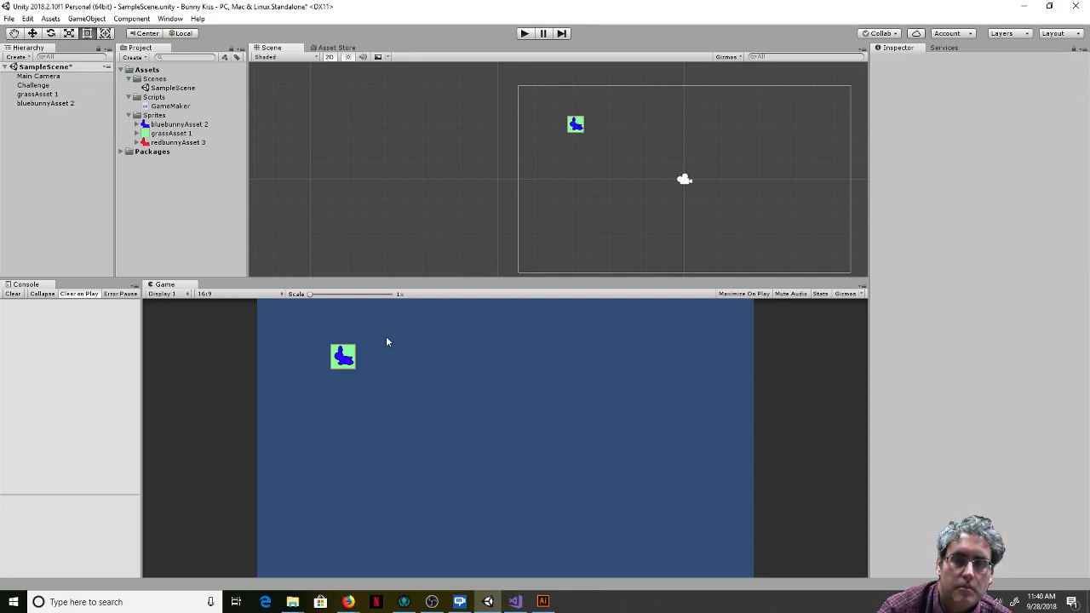
pyautogui.click(171, 145)
pyautogui.moveTo(170, 145); pyautogui.dragTo(536, 148)
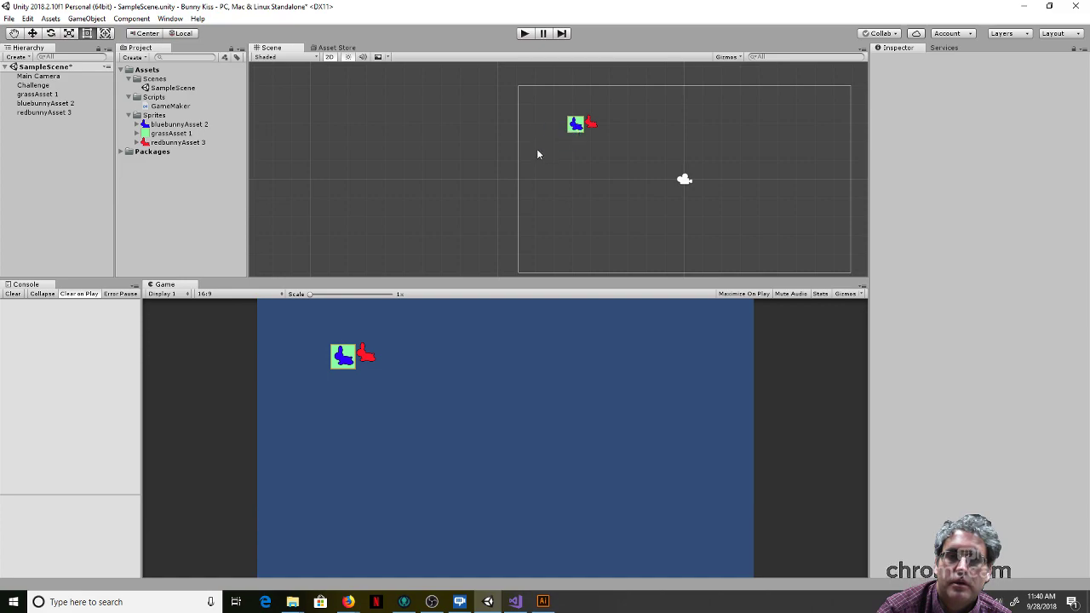
# Step: Try to stretch the grass square to the right in the scene, undo the change, and deselect it
pyautogui.click(577, 127)
pyautogui.moveTo(584, 124); pyautogui.dragTo(645, 128)
pyautogui.hotkey('ctrl', 'z')
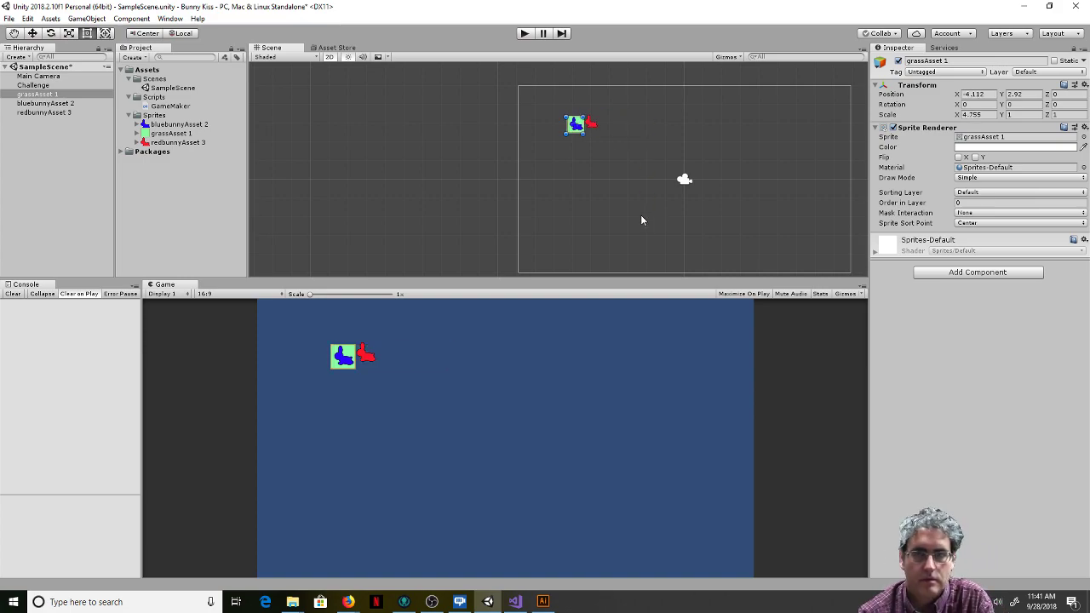
pyautogui.click(575, 189)
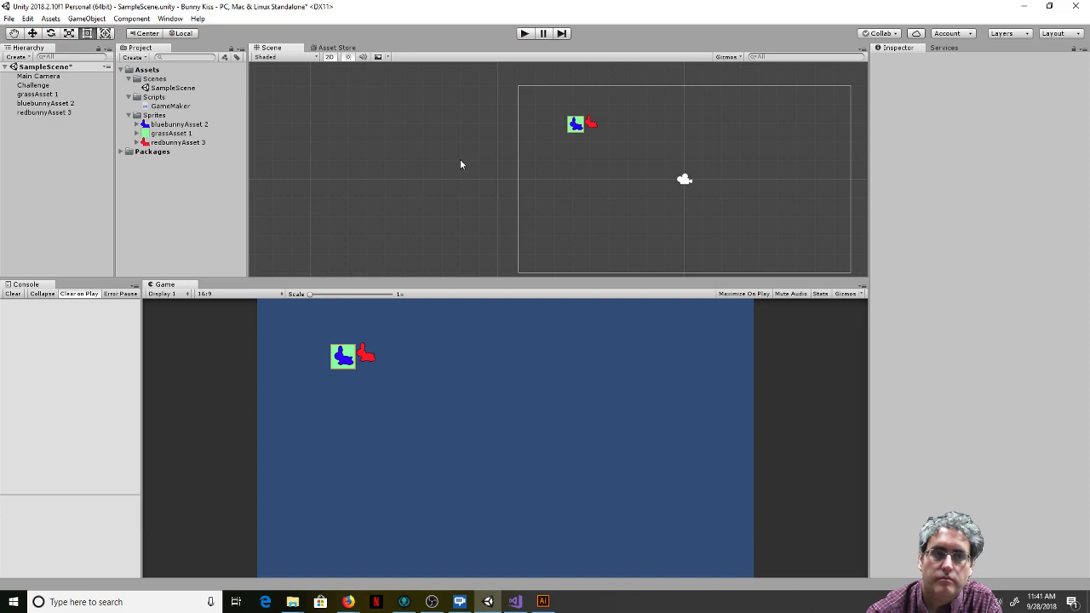
# Step: Undo the placement of the red and blue bunny sprites so only the grass square remains in the scene
pyautogui.hotkey('ctrl', 'z')
pyautogui.hotkey('ctrl', 'z')
pyautogui.hotkey('ctrl', 'z')
pyautogui.hotkey('ctrl', 'z')
pyautogui.hotkey('ctrl', 'z')
pyautogui.hotkey('ctrl', 'z')
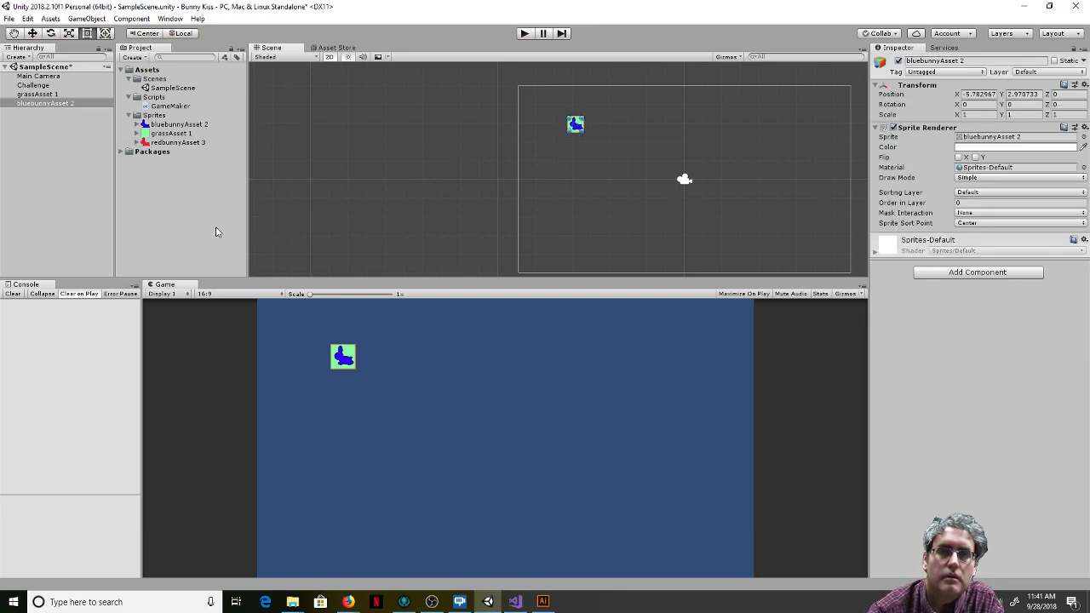
pyautogui.hotkey('ctrl', 'z')
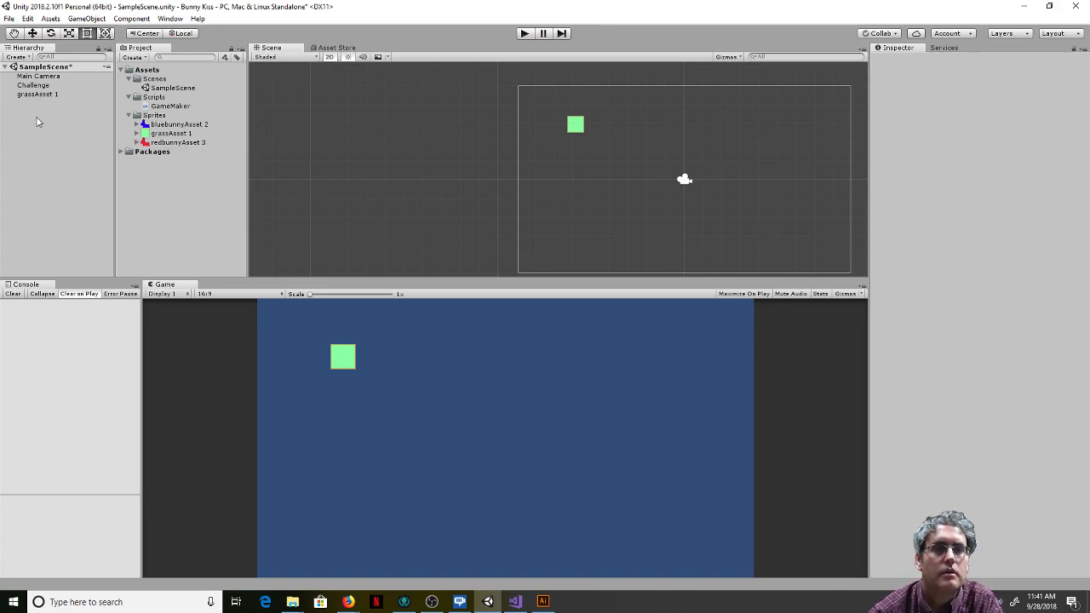
pyautogui.rightClick(41, 117)
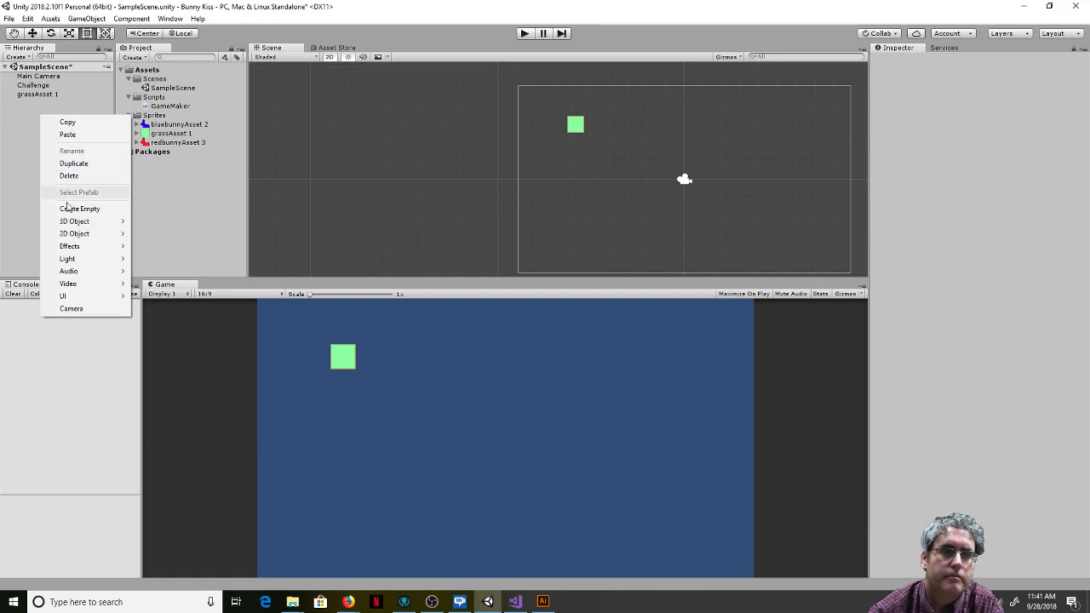
pyautogui.click(79, 209)
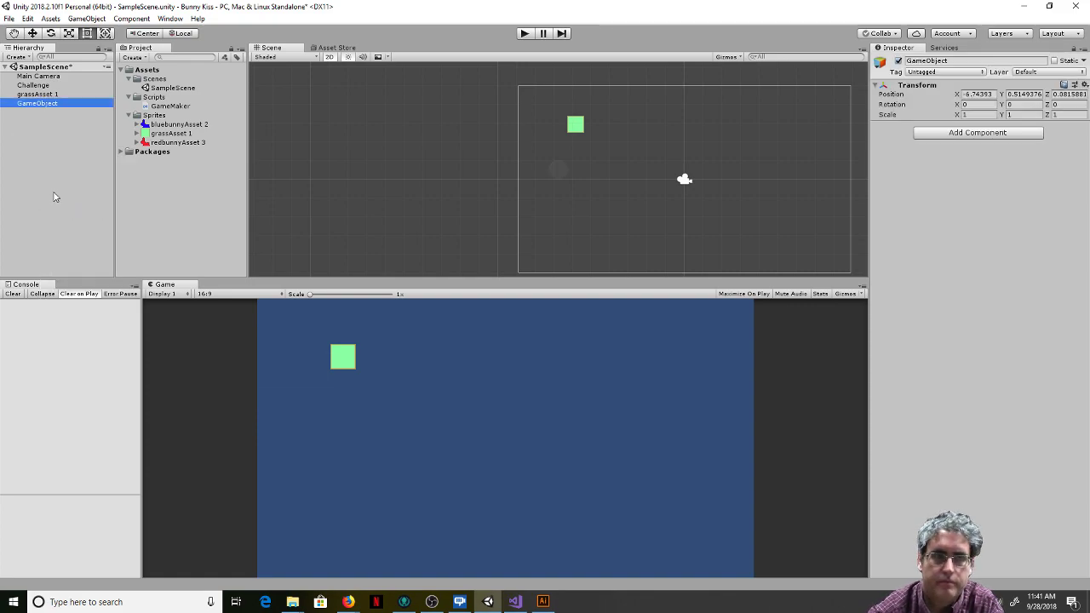
pyautogui.click(42, 104)
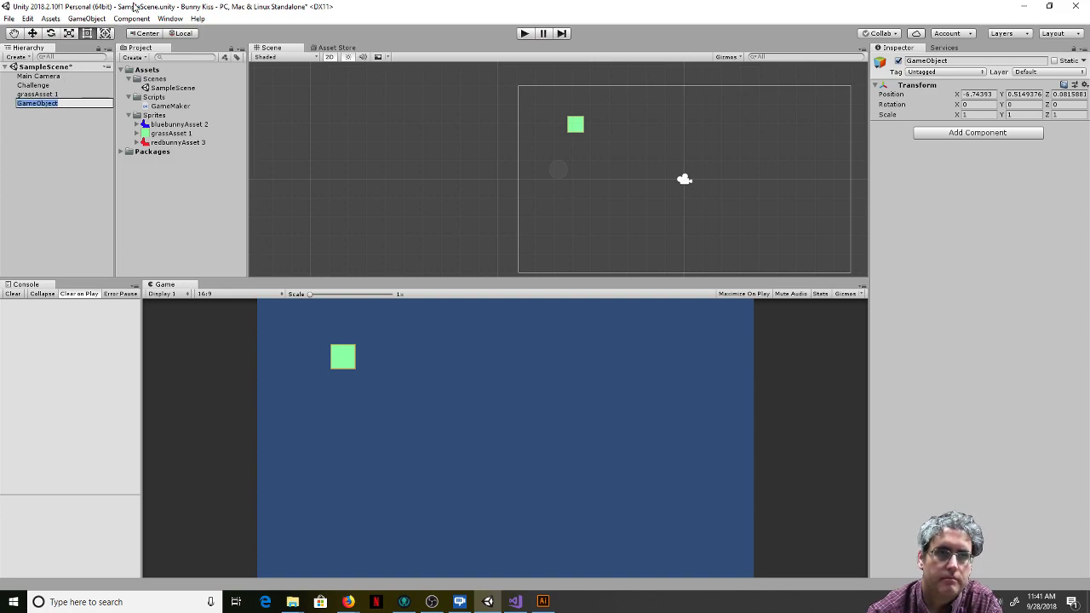
pyautogui.click(40, 142)
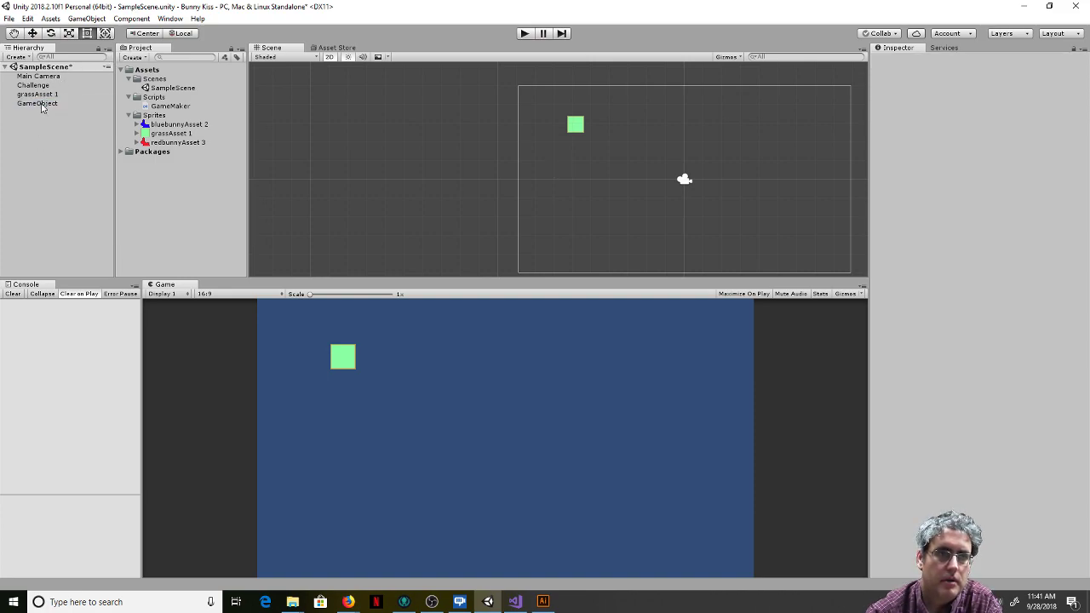
pyautogui.rightClick(41, 103)
pyautogui.click(66, 165)
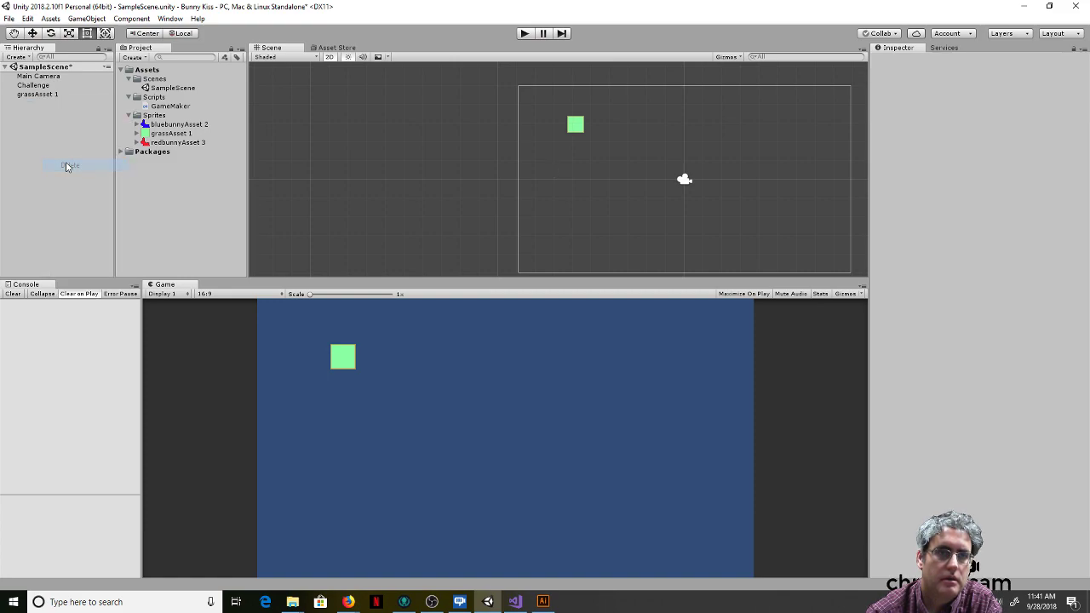
# Step: Switch to GitKraken and open the uncommitted changes of the Bunny Kiss repository
pyautogui.hotkey('alt', 'Tab')
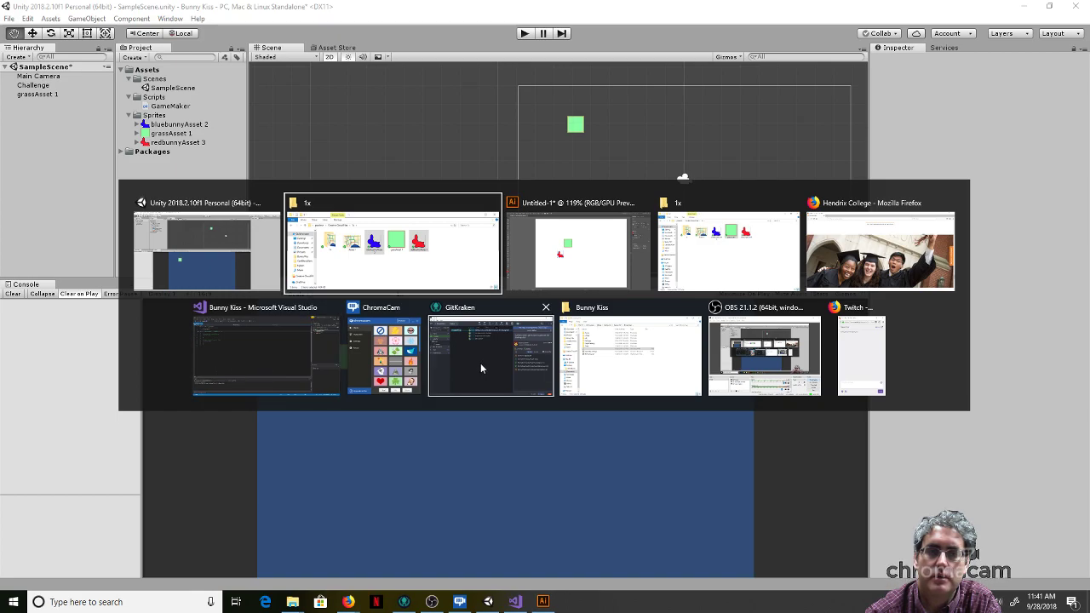
pyautogui.hotkey('alt', 'Tab')
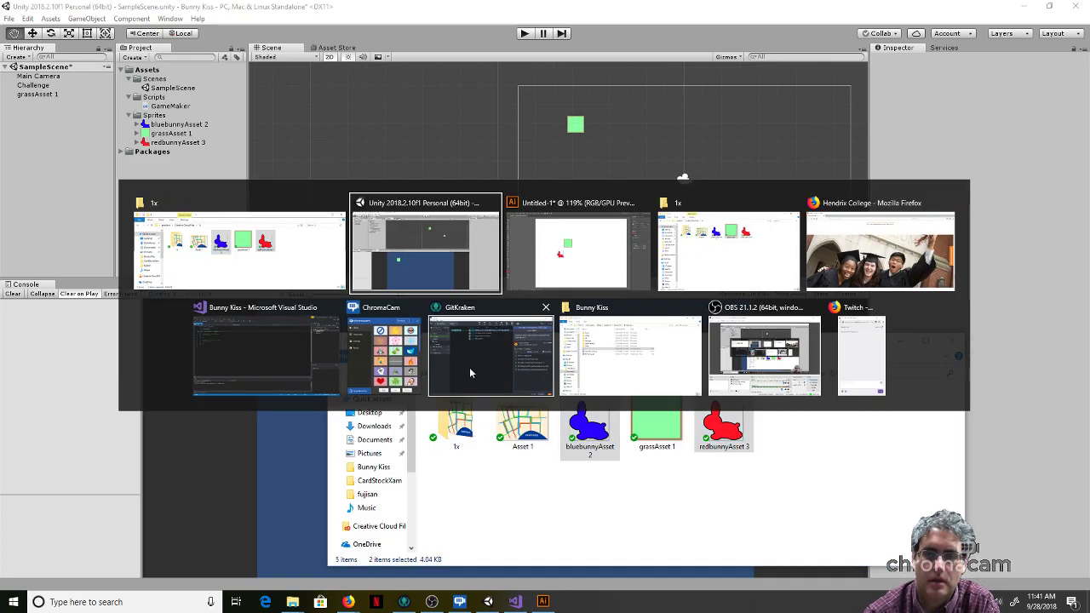
pyautogui.click(474, 358)
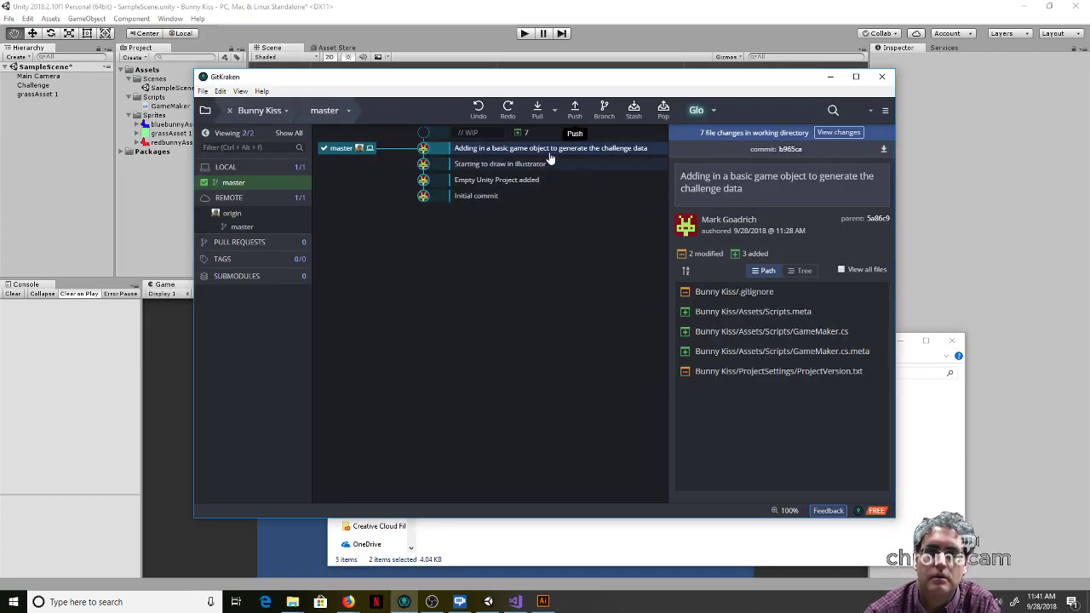
pyautogui.click(528, 134)
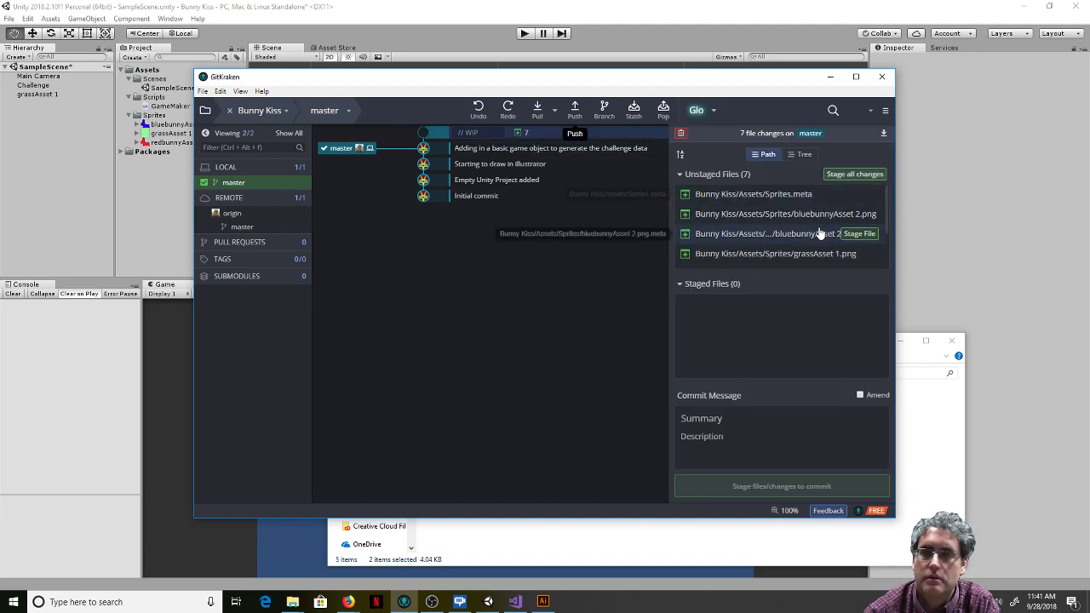
# Step: Stage all changed files, commit them with the message "Adding grass and bunny sprites", and push master to origin
pyautogui.click(738, 423)
pyautogui.write('Adding')
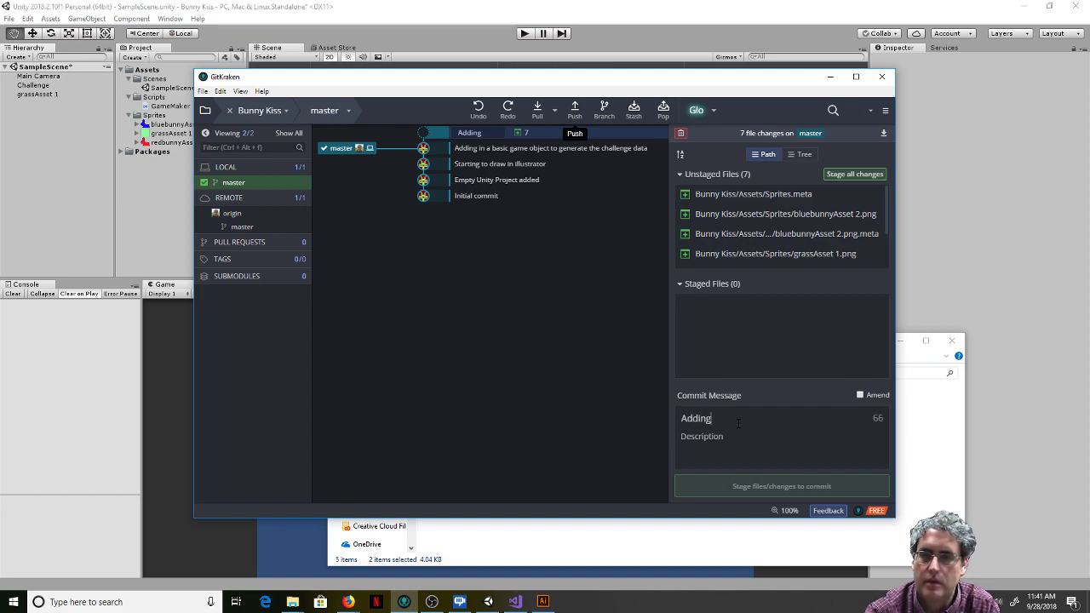
pyautogui.write(' grass and bunny')
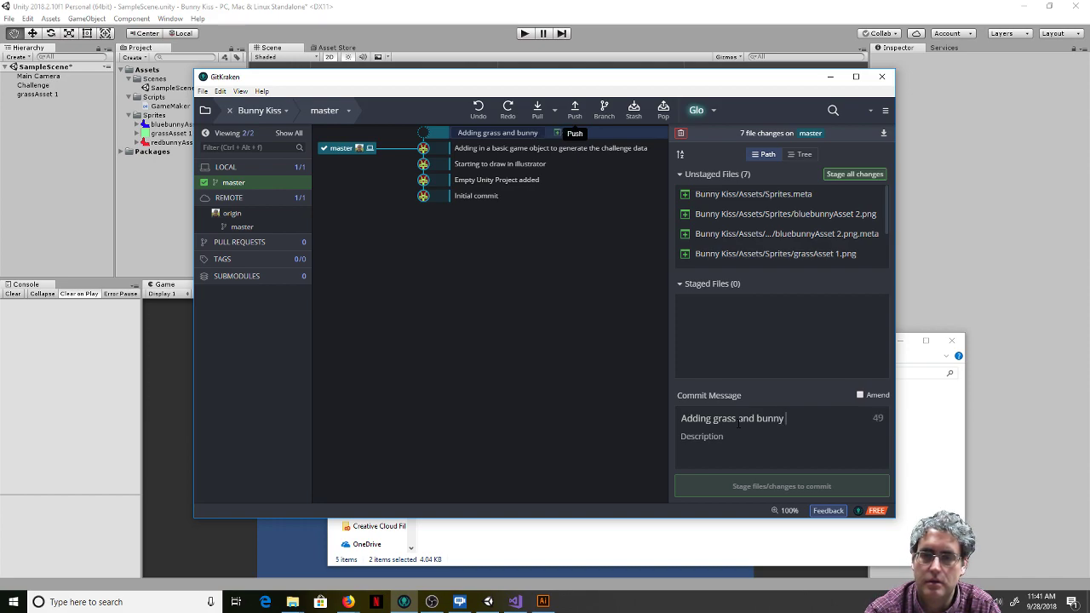
pyautogui.write(' sprites')
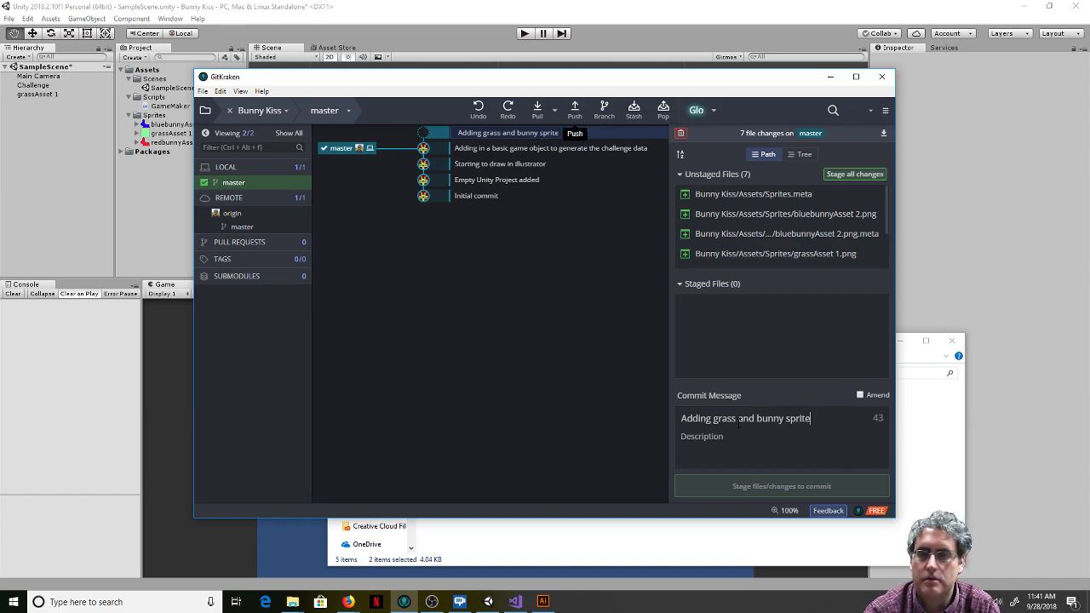
pyautogui.click(849, 174)
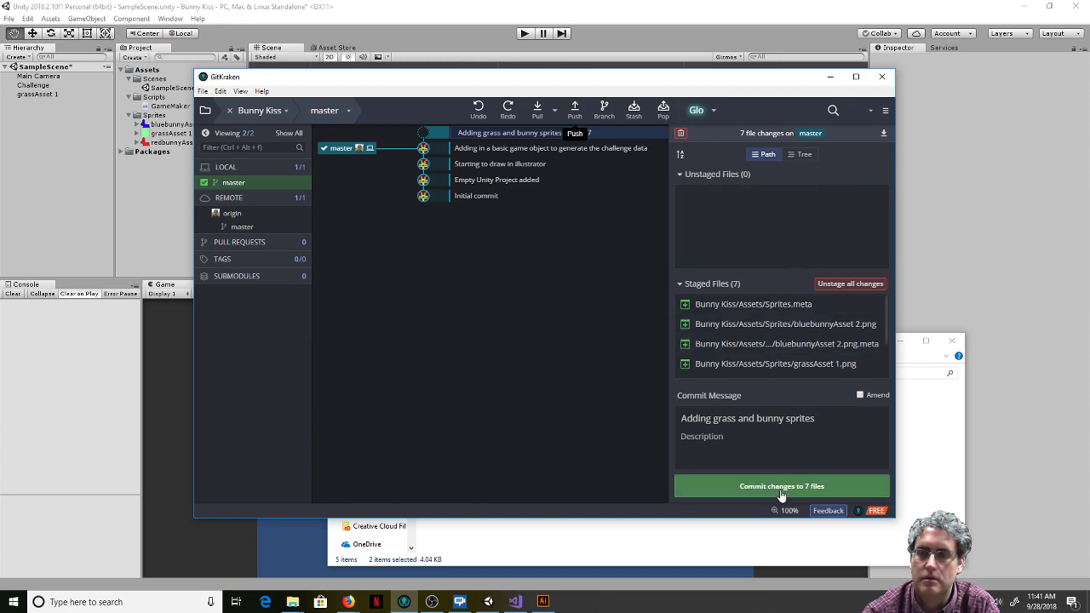
pyautogui.click(753, 485)
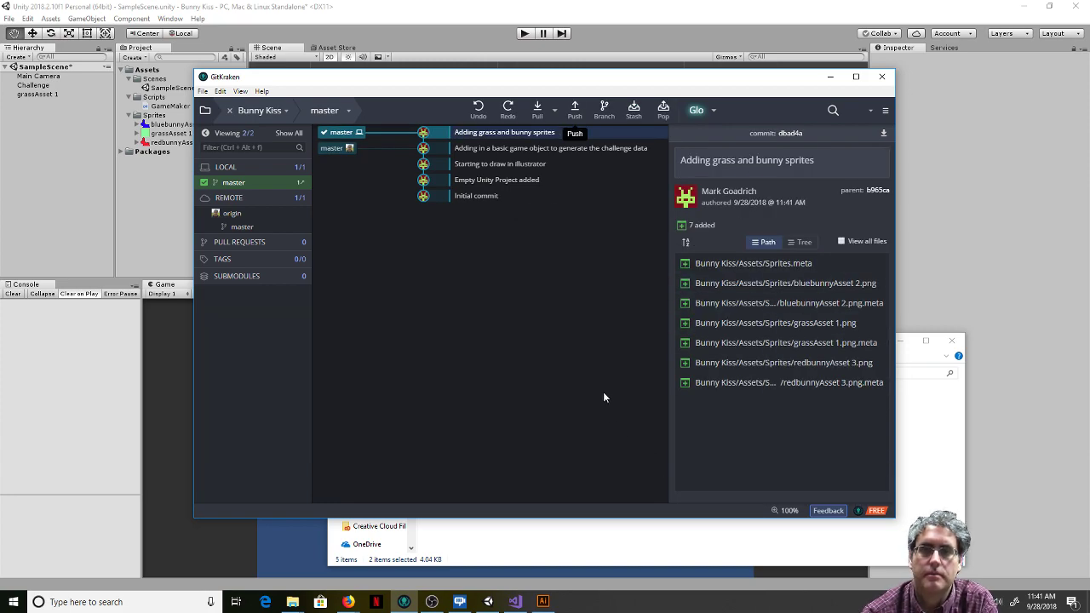
pyautogui.click(575, 108)
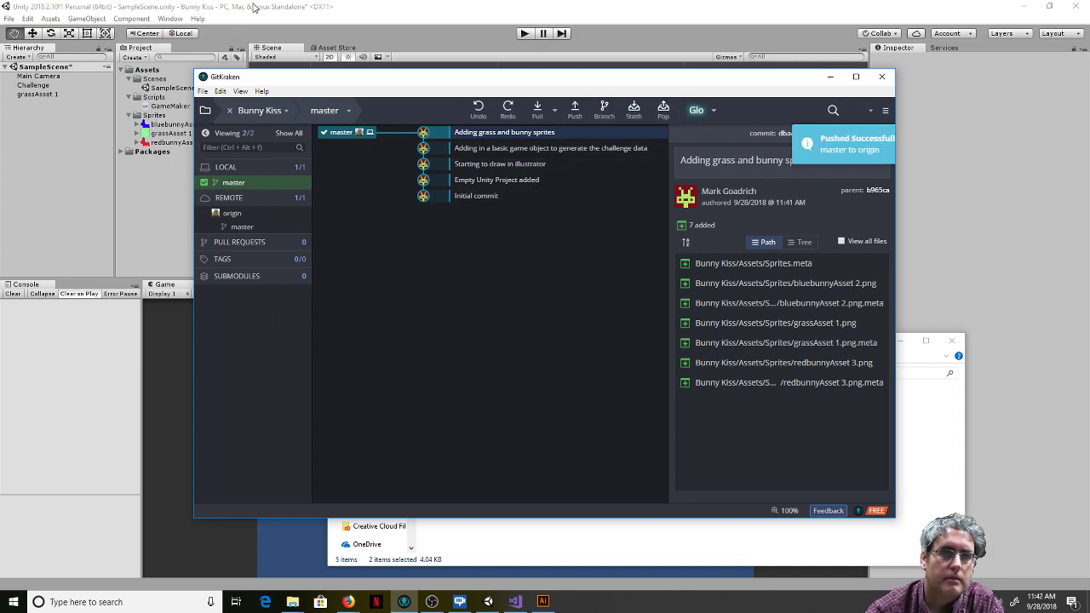
# Step: Switch back to Unity, create an empty game object in the scene, and name it Space
pyautogui.click(262, 8)
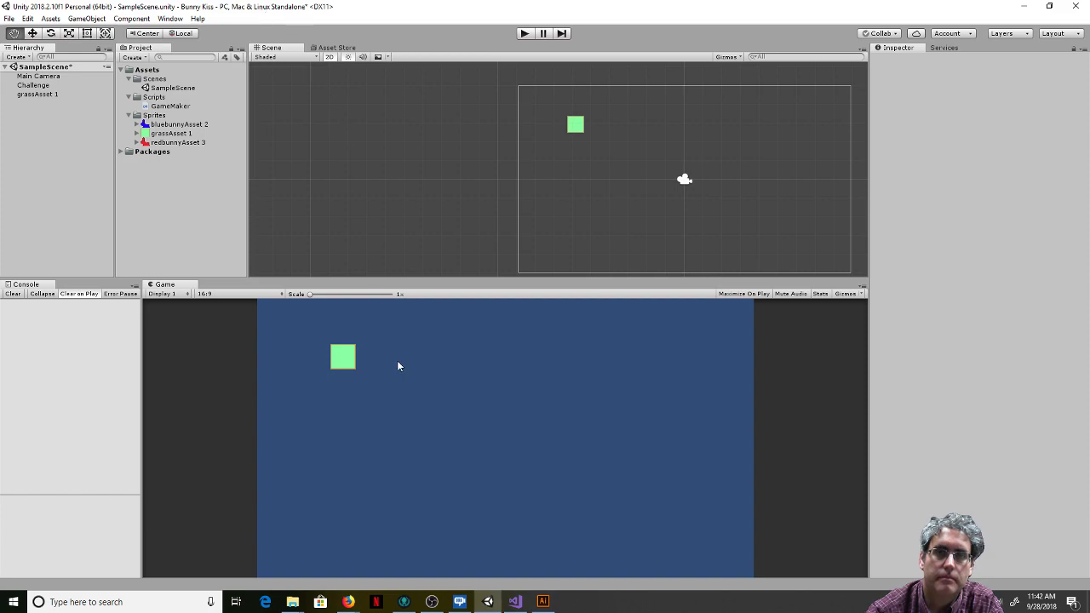
pyautogui.rightClick(34, 124)
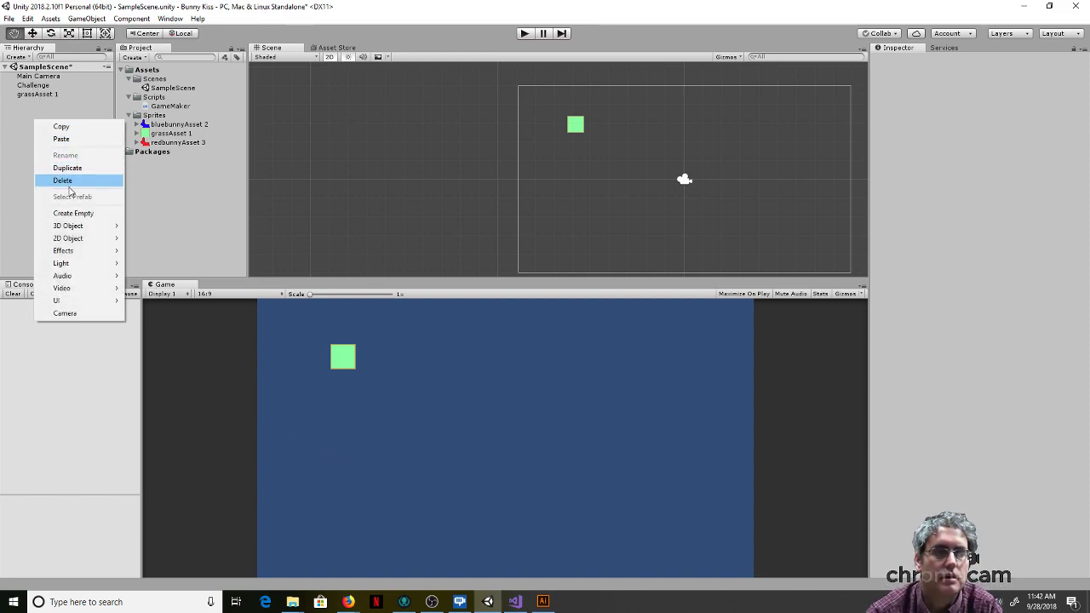
pyautogui.click(61, 217)
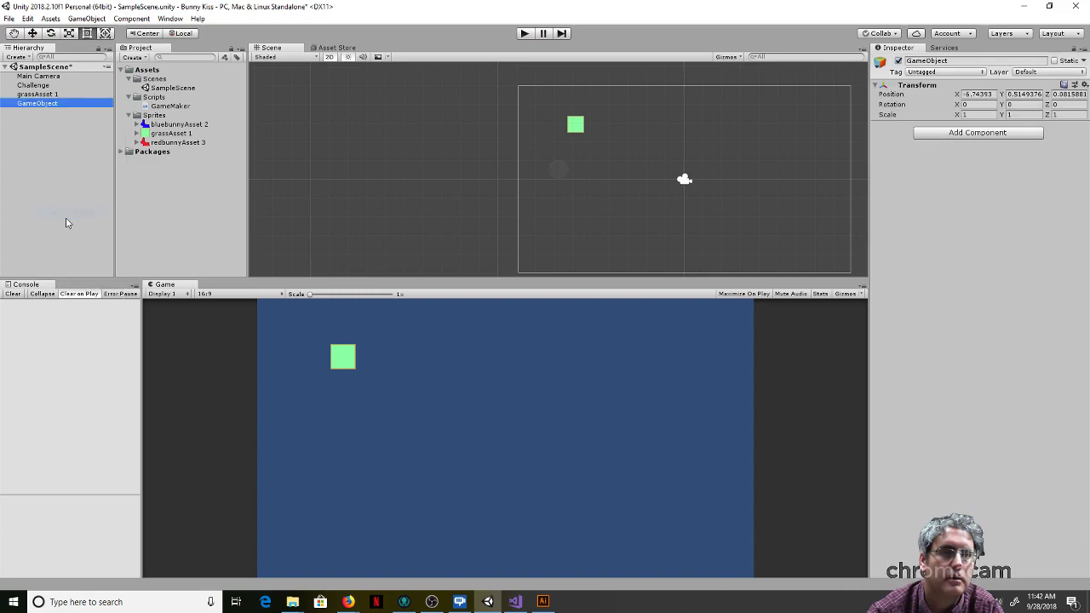
pyautogui.doubleClick(35, 106)
pyautogui.rightClick(37, 105)
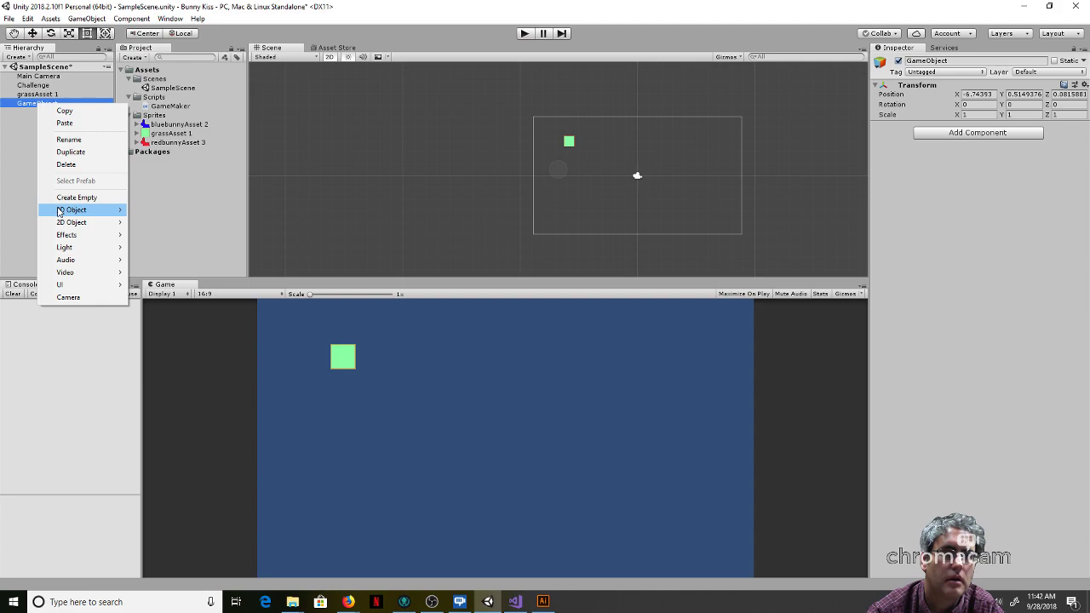
pyautogui.click(69, 140)
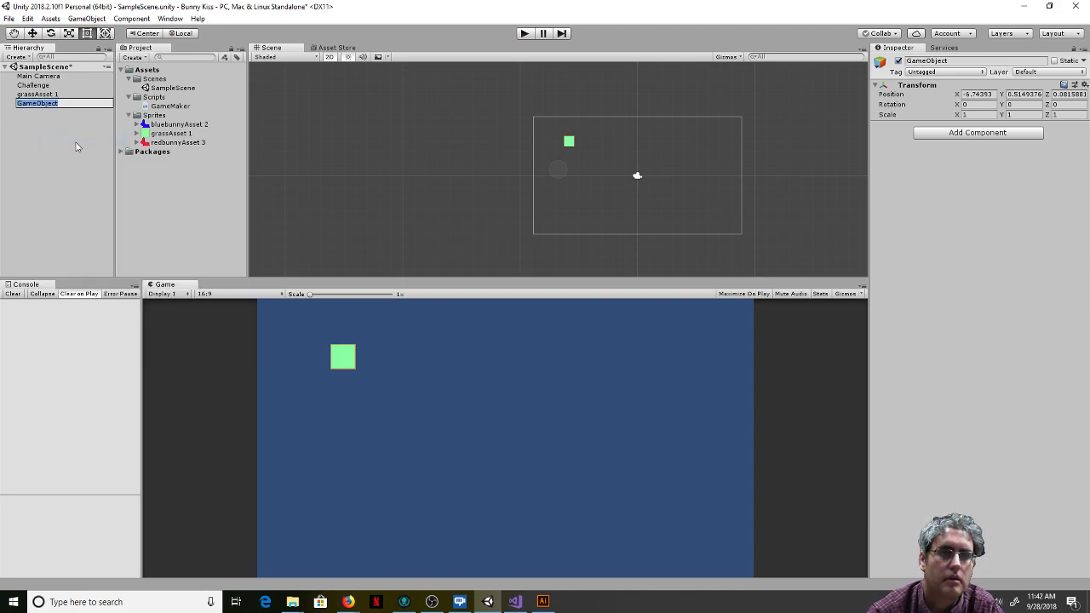
pyautogui.write('Space')
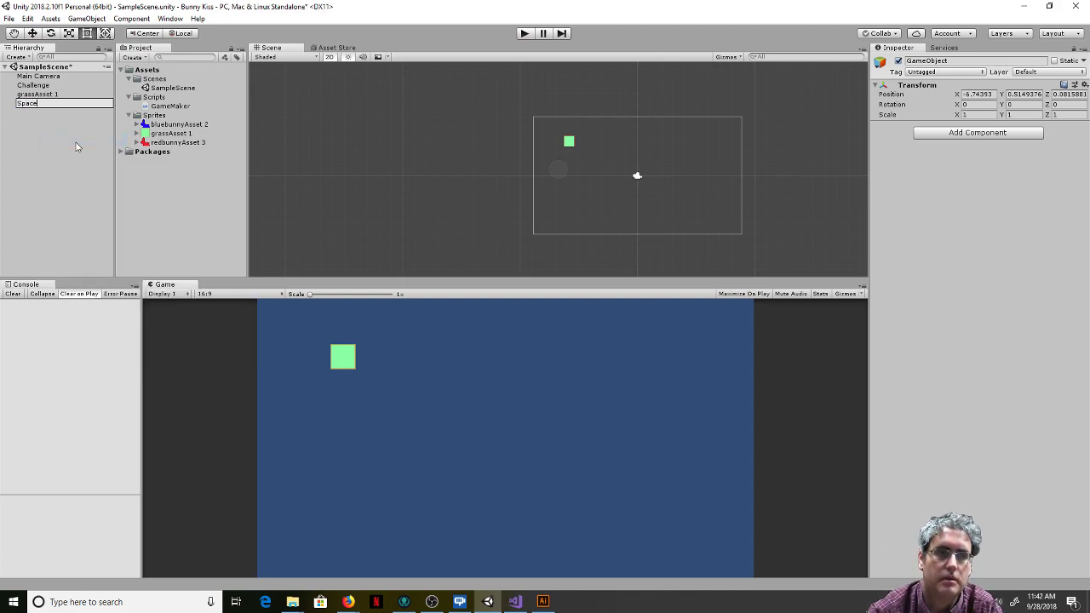
pyautogui.press('Return')
pyautogui.click(20, 146)
# Step: Make grassAsset 1 a child of the Space object and deselect it
pyautogui.click(36, 95)
pyautogui.moveTo(35, 98)
pyautogui.mouseDown()
pyautogui.moveTo(35, 111)
pyautogui.moveTo(32, 98)
pyautogui.mouseUp()
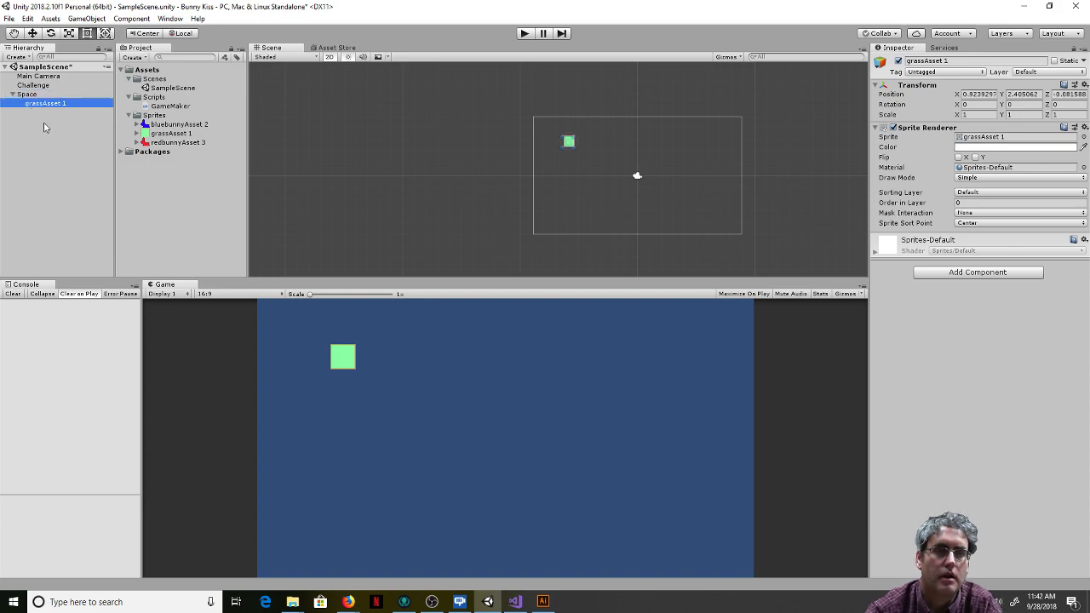
pyautogui.click(44, 128)
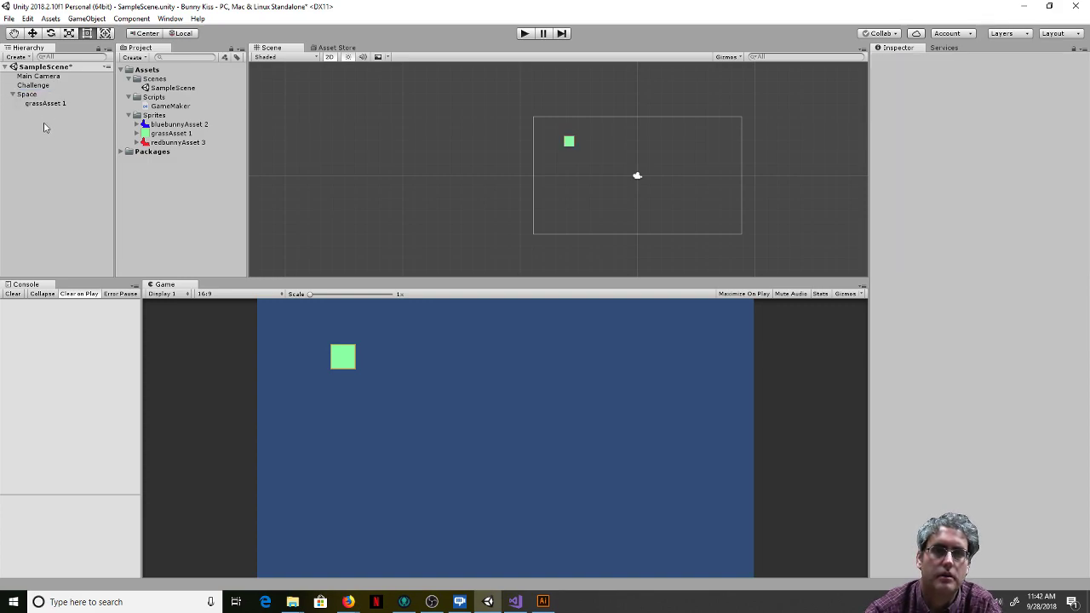
# Step: Rename the grassAsset 1 object under Space as grass
pyautogui.click(46, 105)
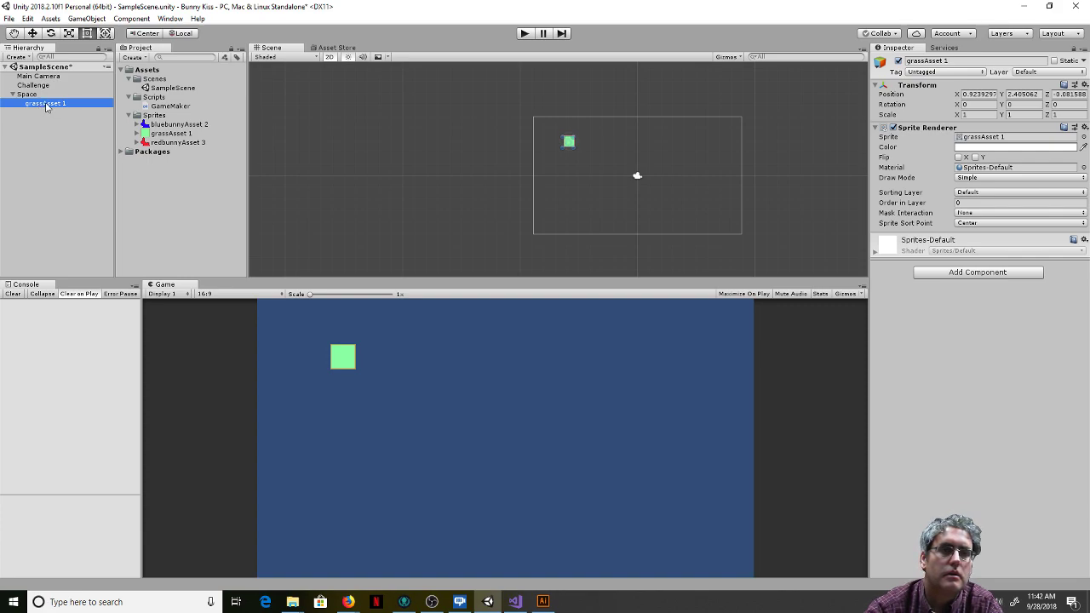
pyautogui.click(46, 105)
pyautogui.write('gra')
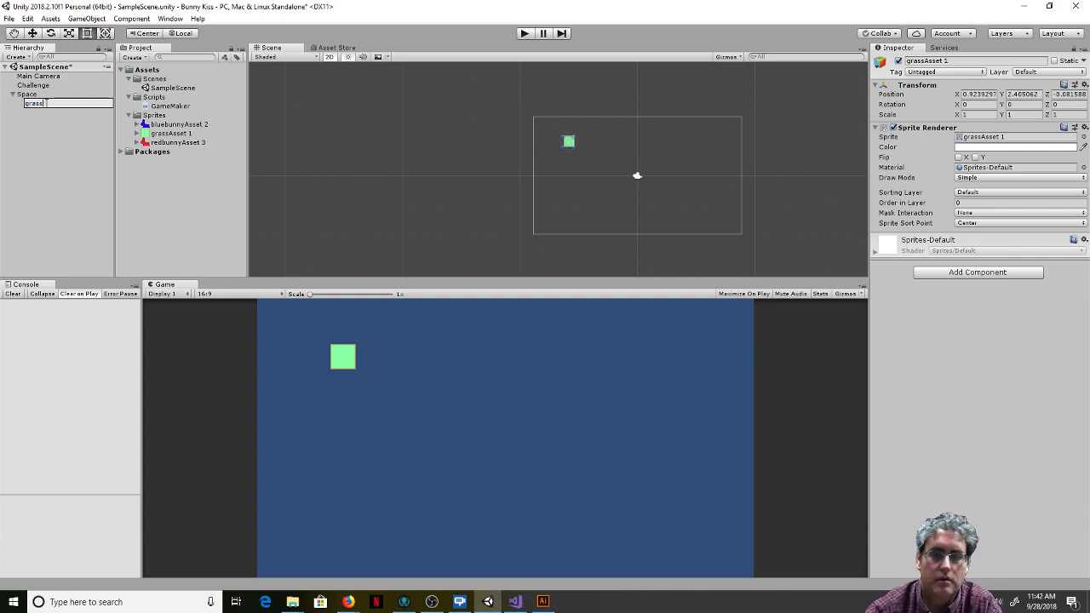
pyautogui.write('ss')
pyautogui.press('Return')
pyautogui.click(41, 141)
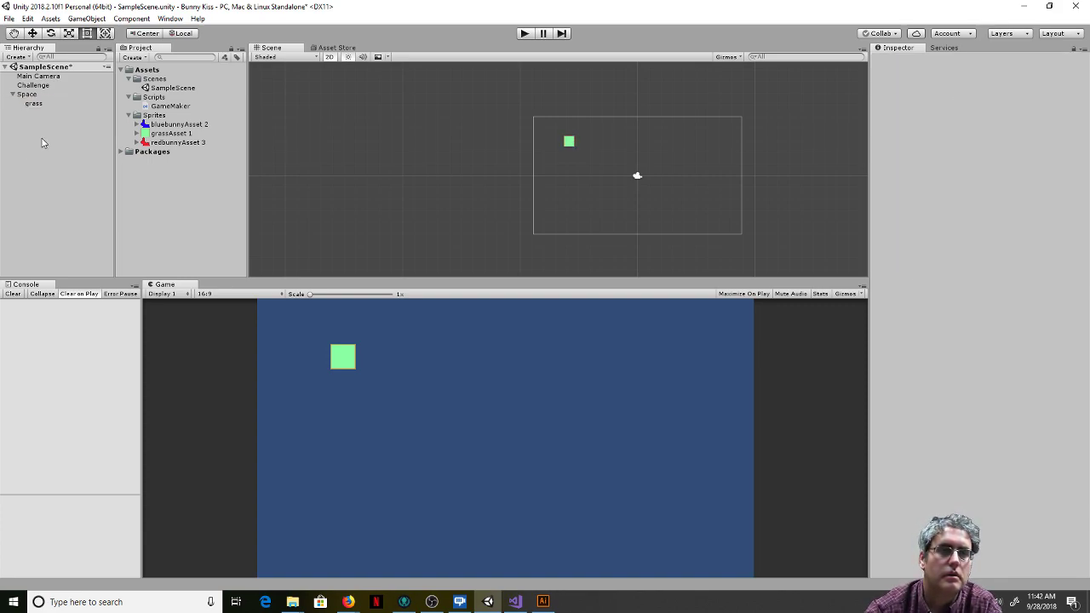
# Step: Add a 3D TextMeshPro text object to the scene
pyautogui.click(32, 96)
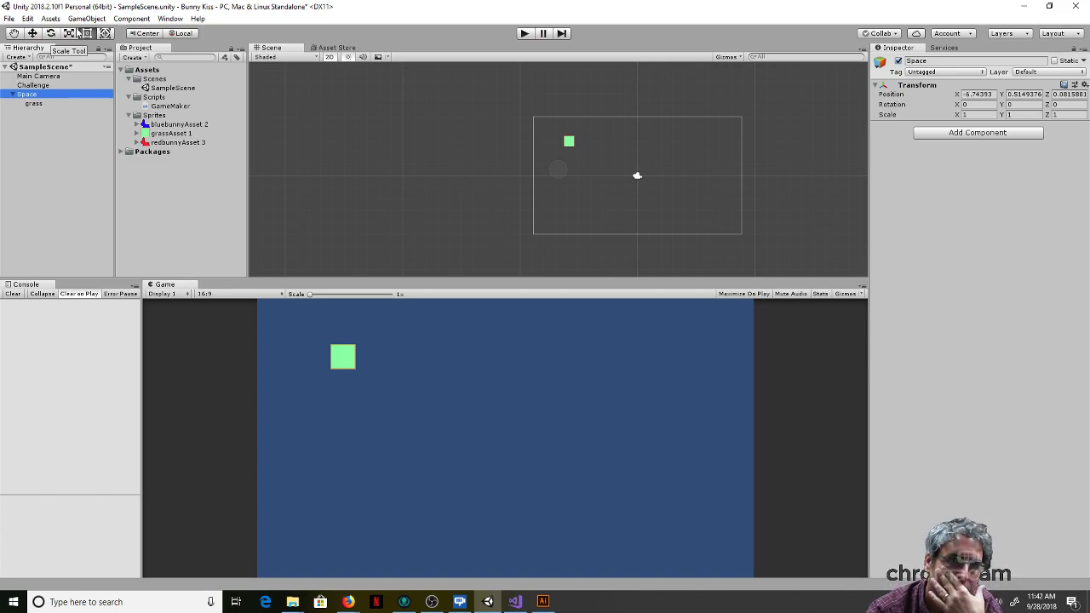
pyautogui.click(8, 18)
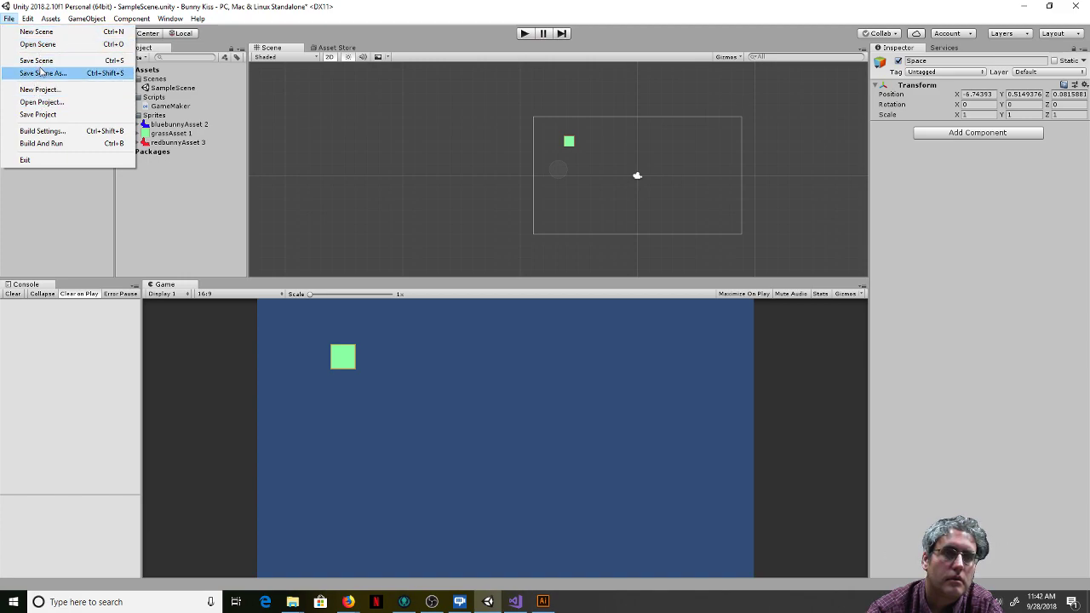
pyautogui.moveTo(92, 19)
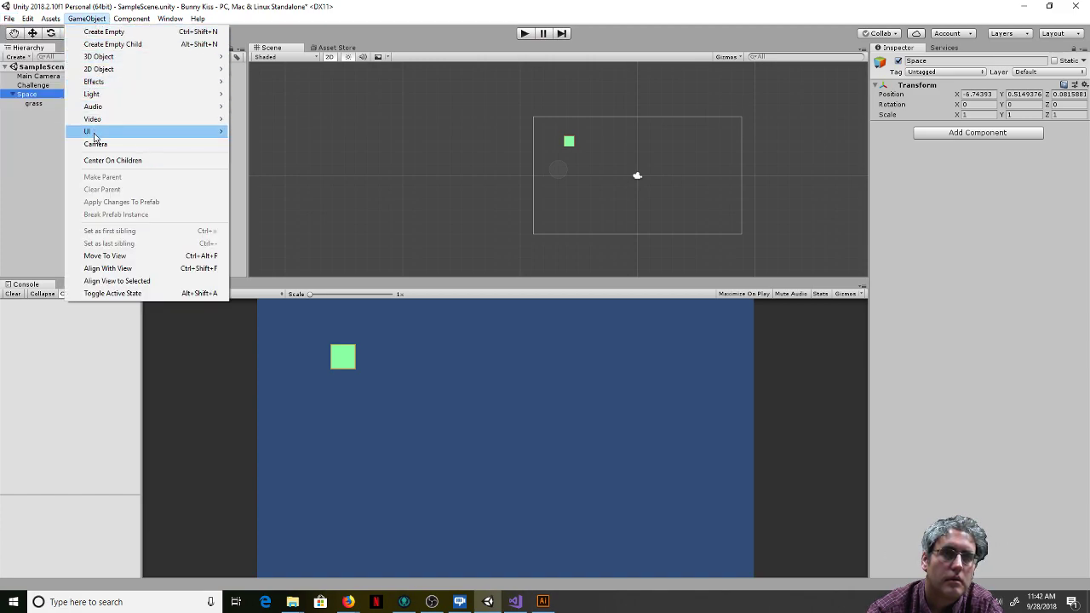
pyautogui.moveTo(93, 133)
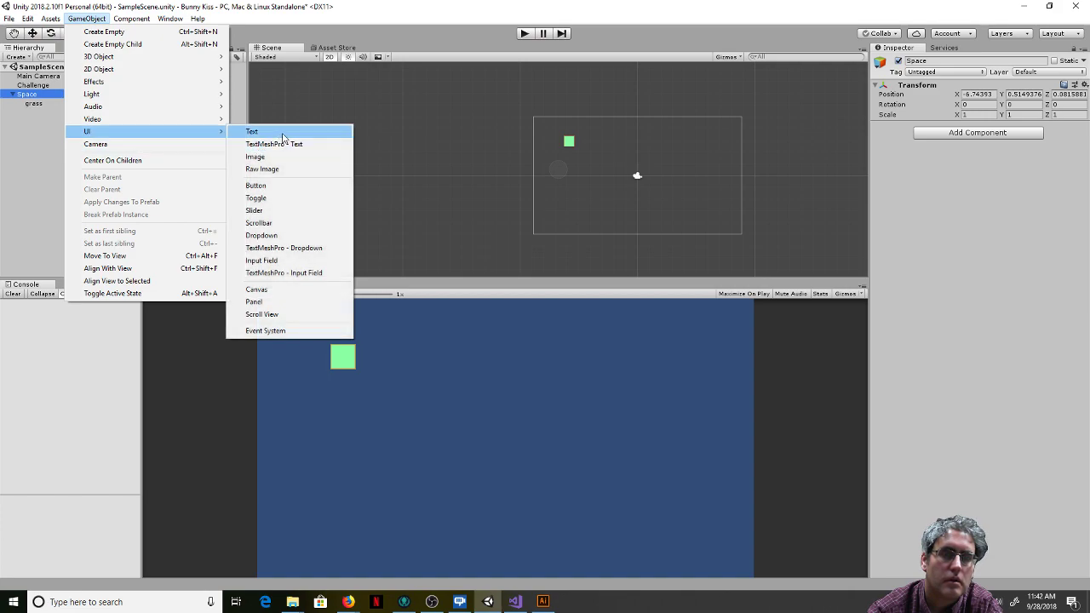
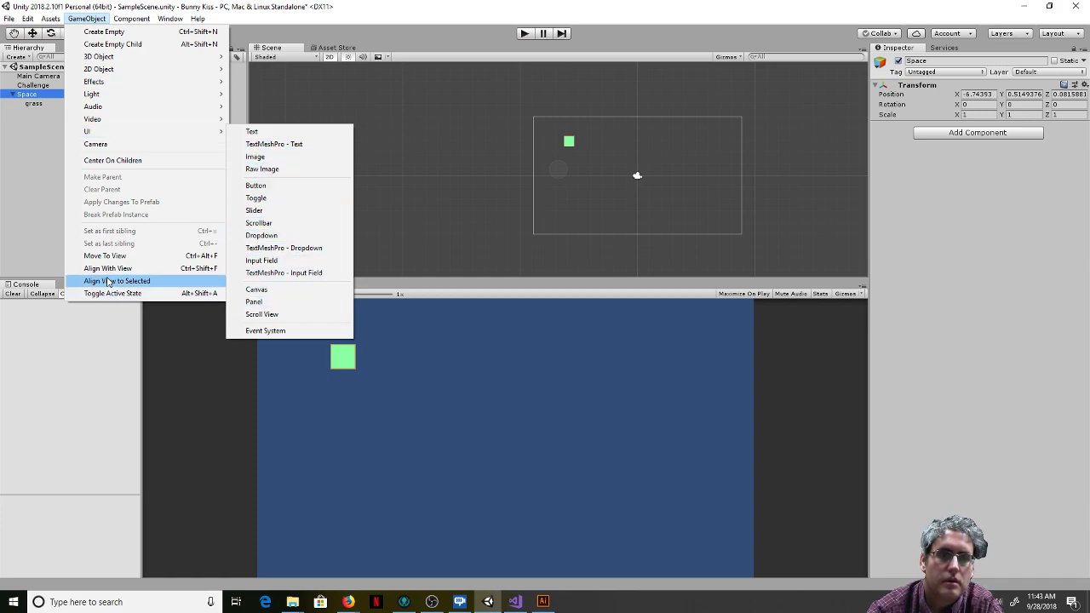
pyautogui.moveTo(113, 59)
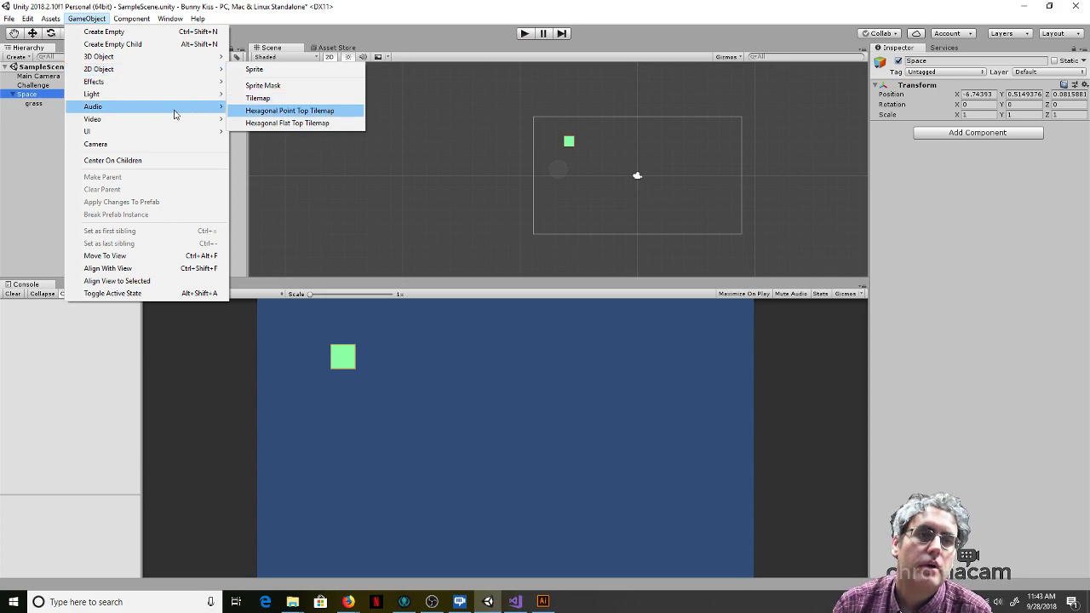
pyautogui.moveTo(164, 64)
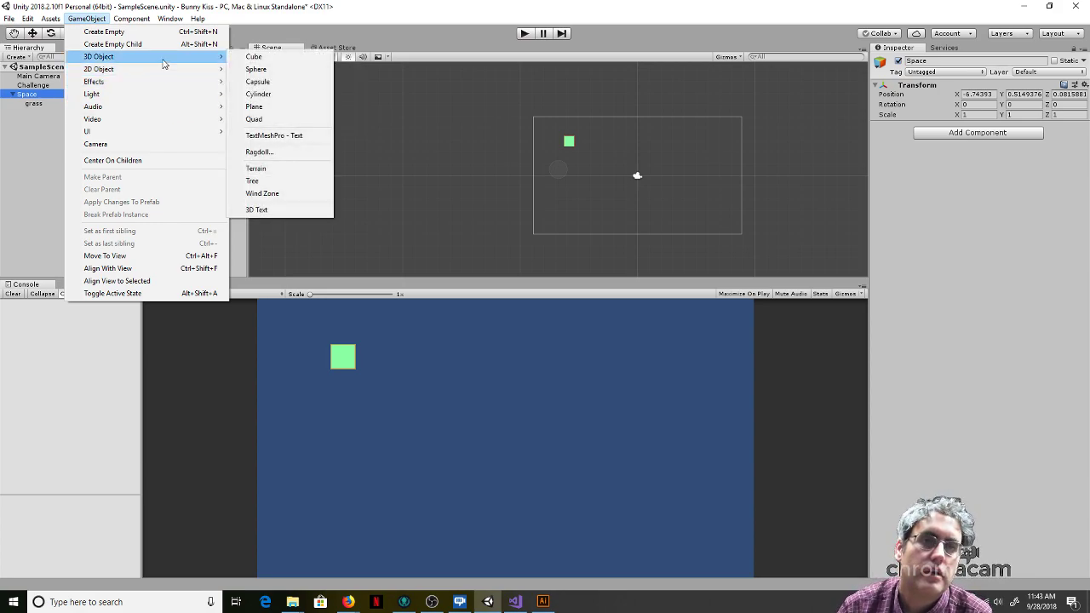
pyautogui.click(281, 138)
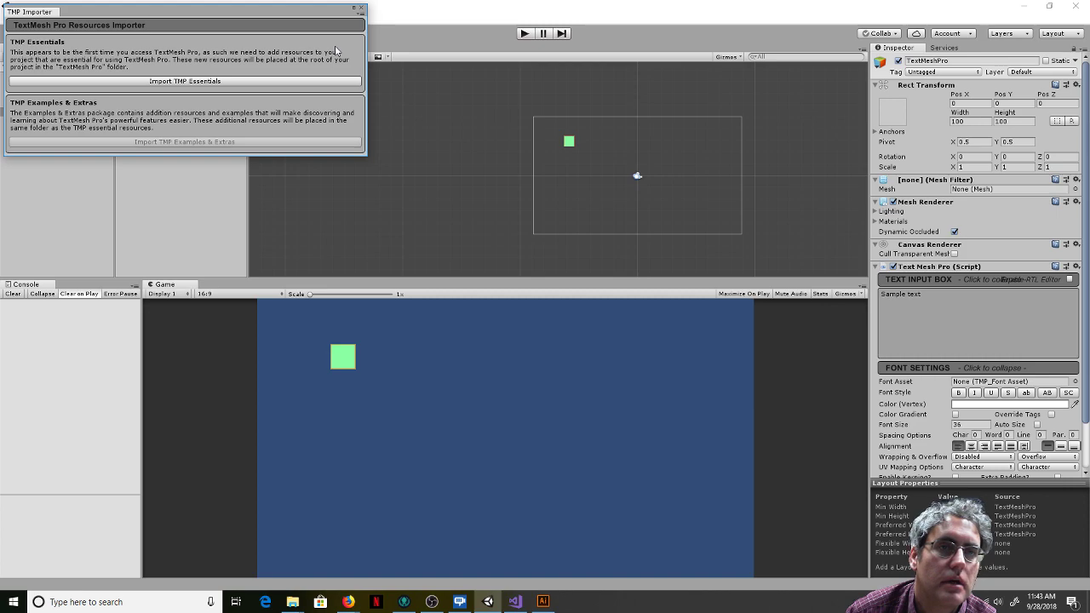
# Step: Import the TMP Essentials resources and close the TMP Importer
pyautogui.moveTo(28, 14); pyautogui.dragTo(28, 11)
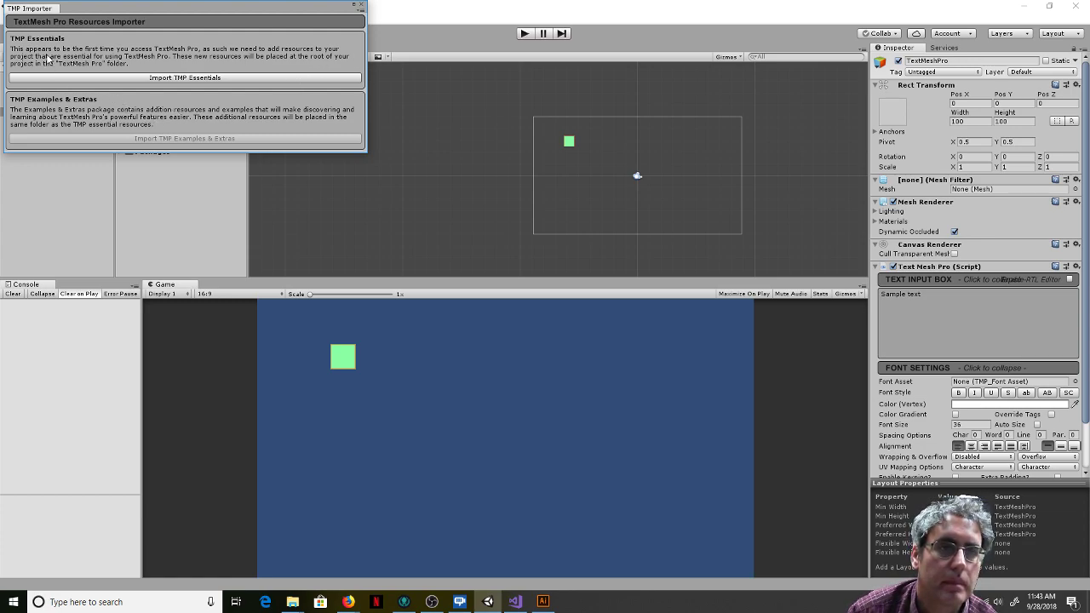
pyautogui.click(178, 79)
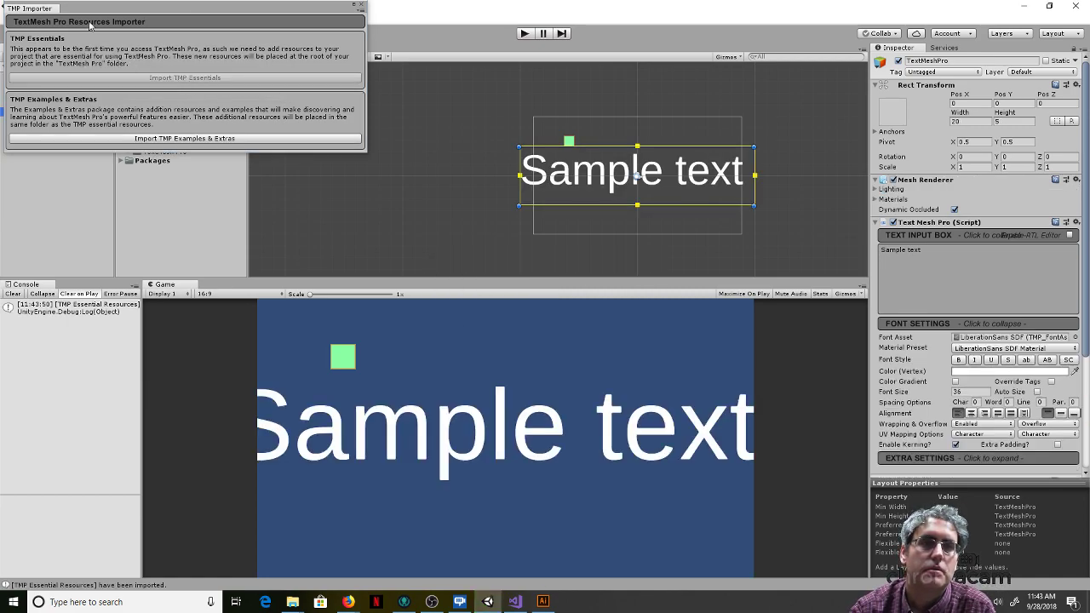
pyautogui.click(361, 6)
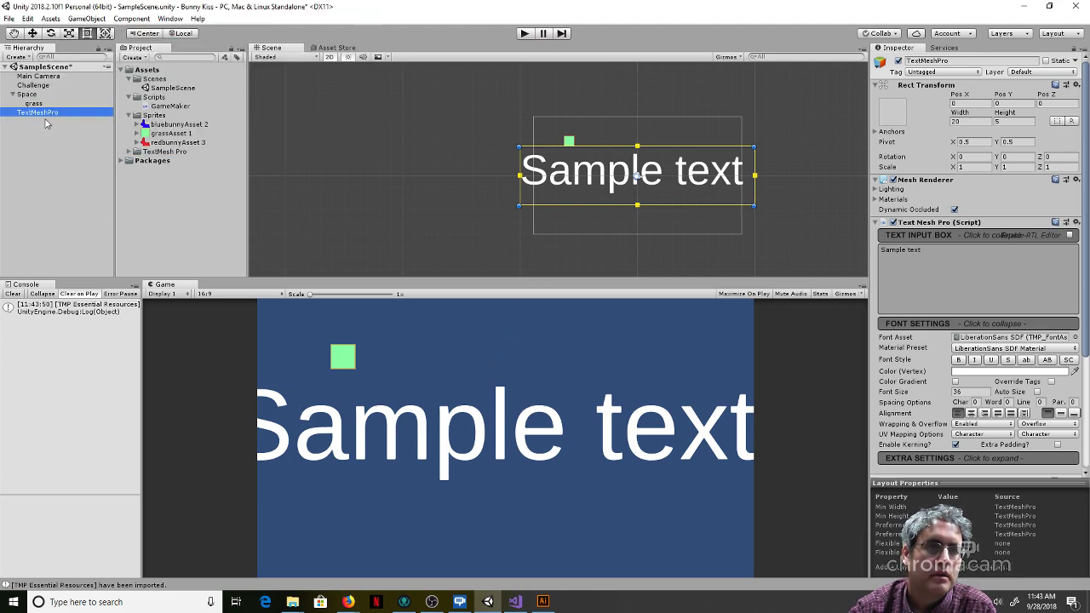
# Step: Make the TextMeshPro object a child of Space and rename it value
pyautogui.moveTo(40, 119); pyautogui.dragTo(32, 96)
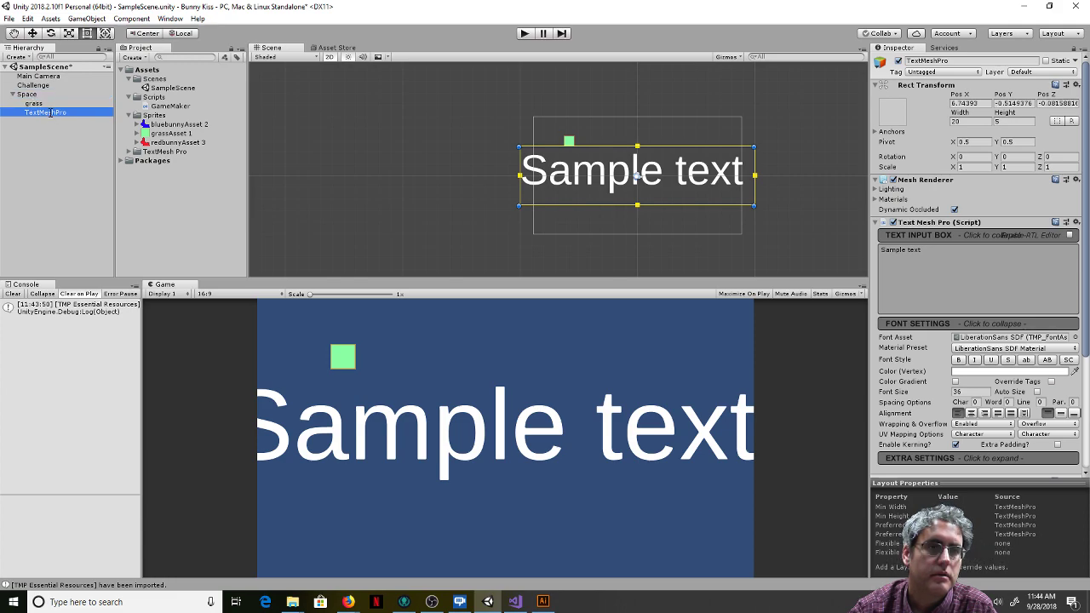
pyautogui.click(49, 113)
pyautogui.write('number')
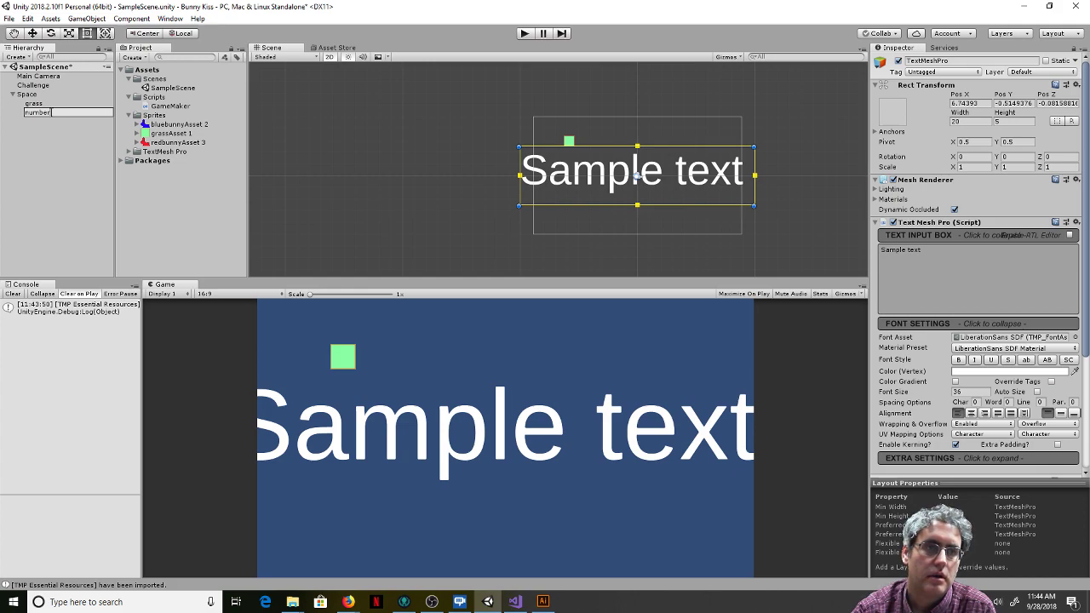
pyautogui.press('BackSpace')
pyautogui.press('BackSpace')
pyautogui.press('BackSpace')
pyautogui.press('BackSpace')
pyautogui.press('BackSpace')
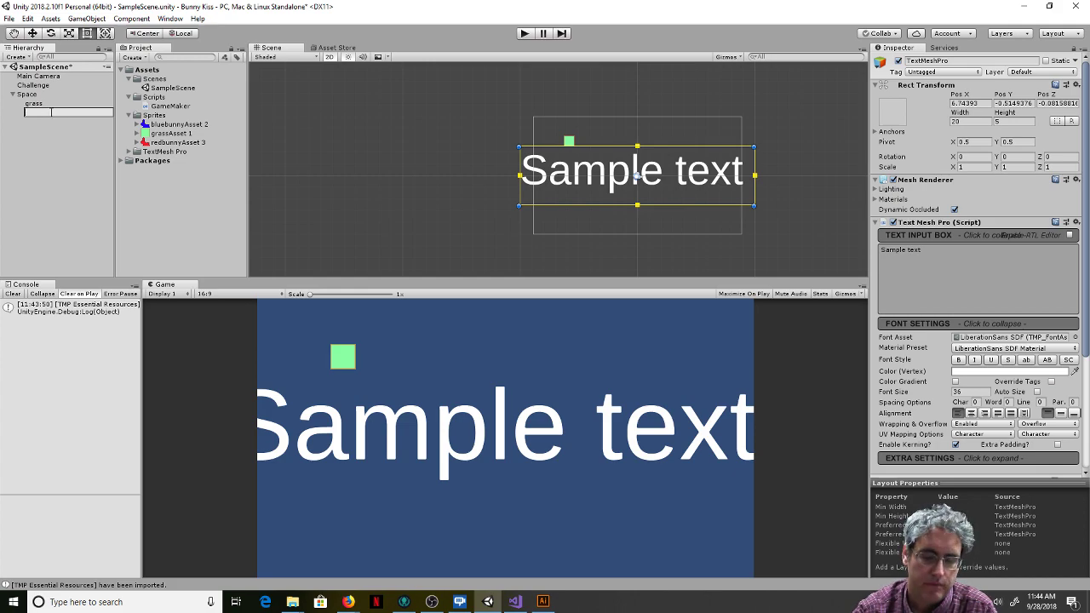
pyautogui.press('Return')
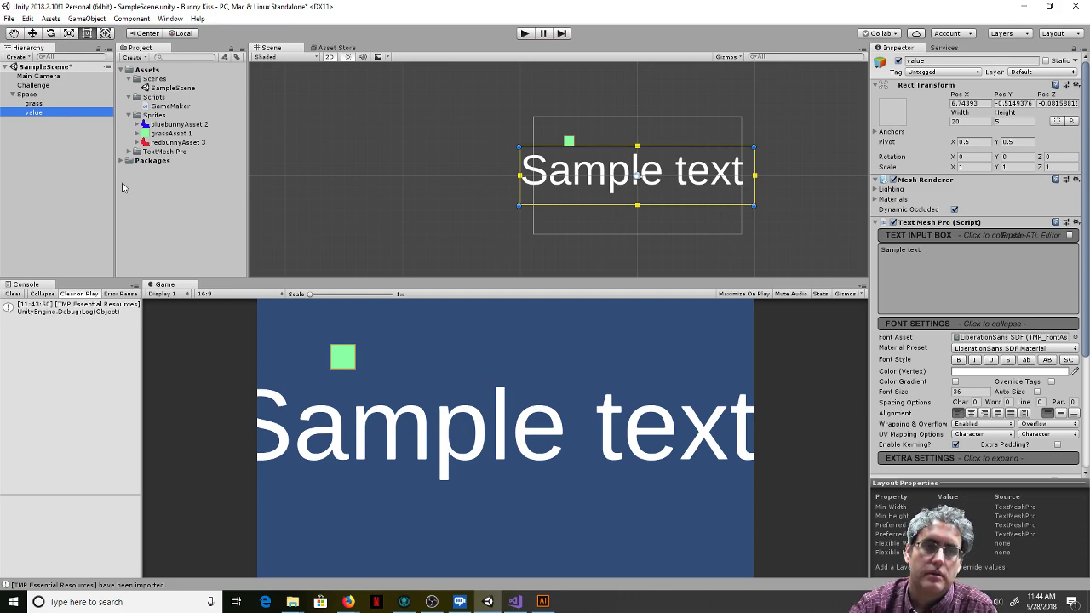
# Step: Set the Space object's position to X 0, Y 0, Z 0
pyautogui.click(569, 142)
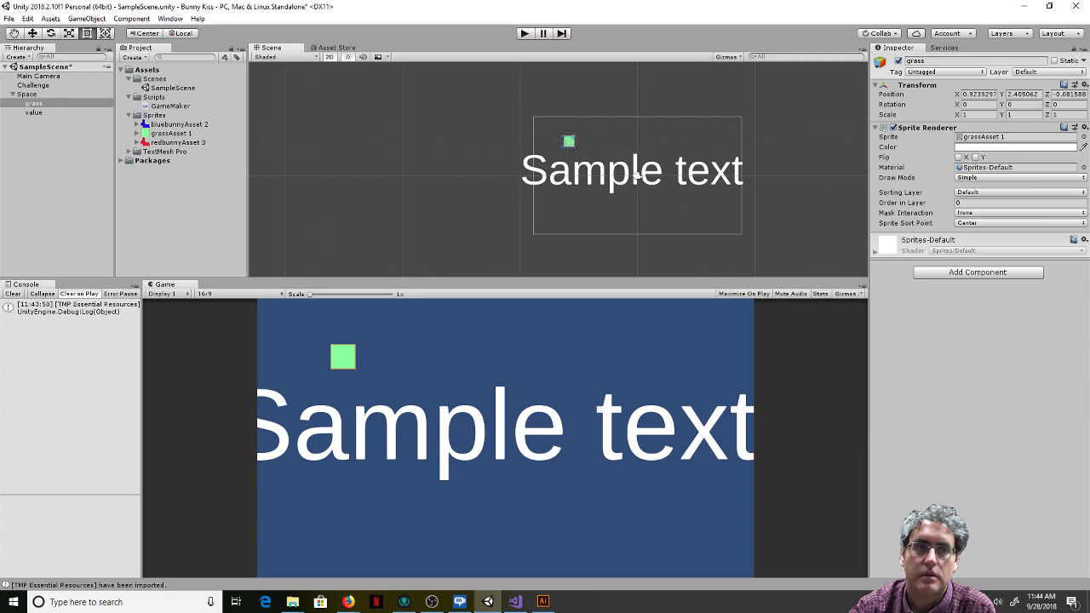
pyautogui.click(26, 94)
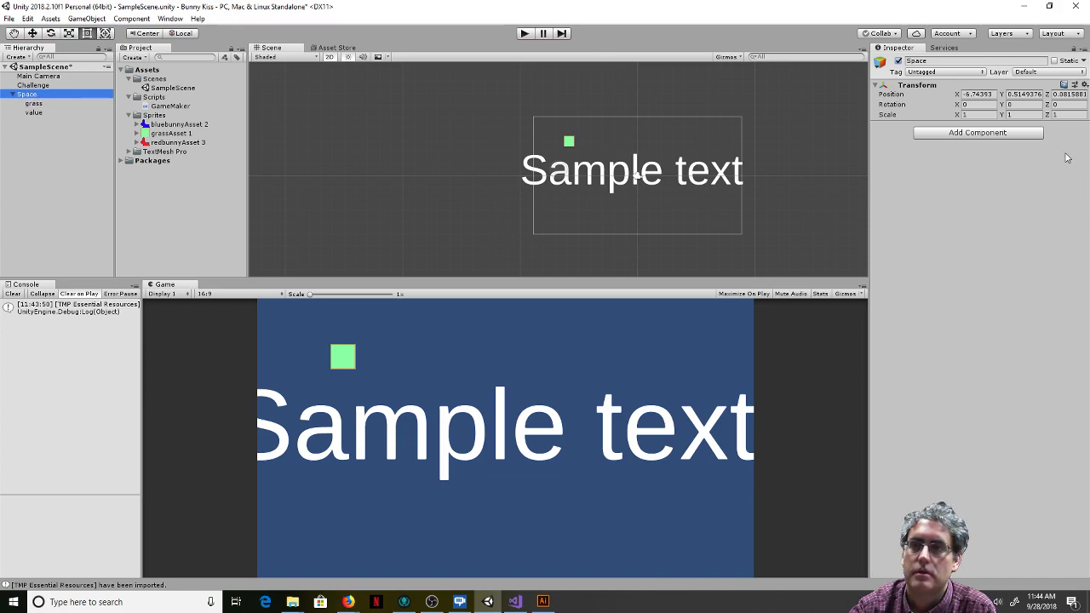
pyautogui.click(981, 94)
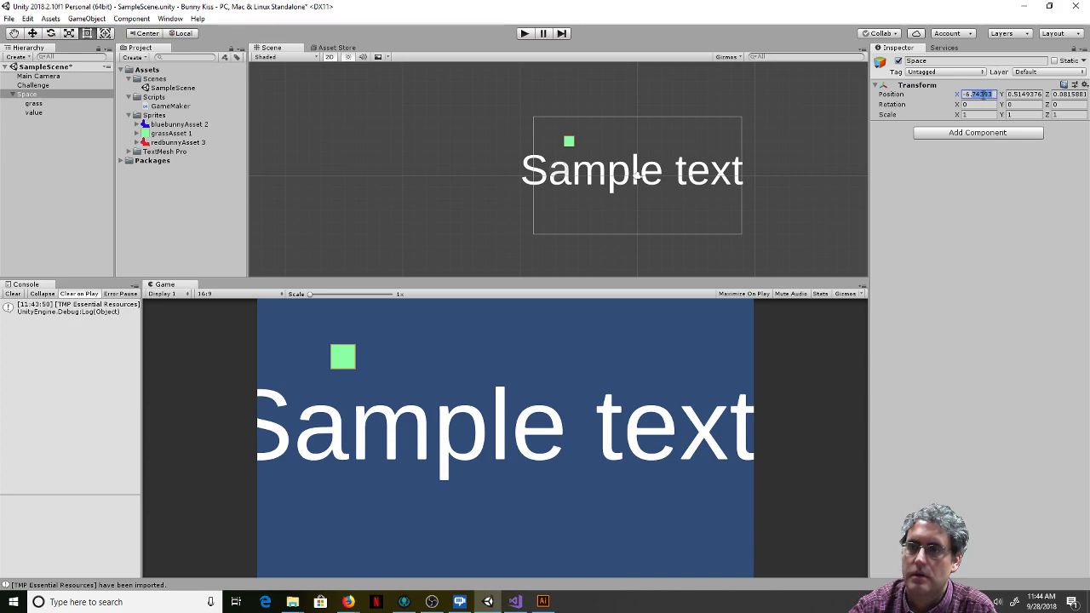
pyautogui.moveTo(993, 95); pyautogui.dragTo(969, 95)
pyautogui.write('0')
pyautogui.press('Tab')
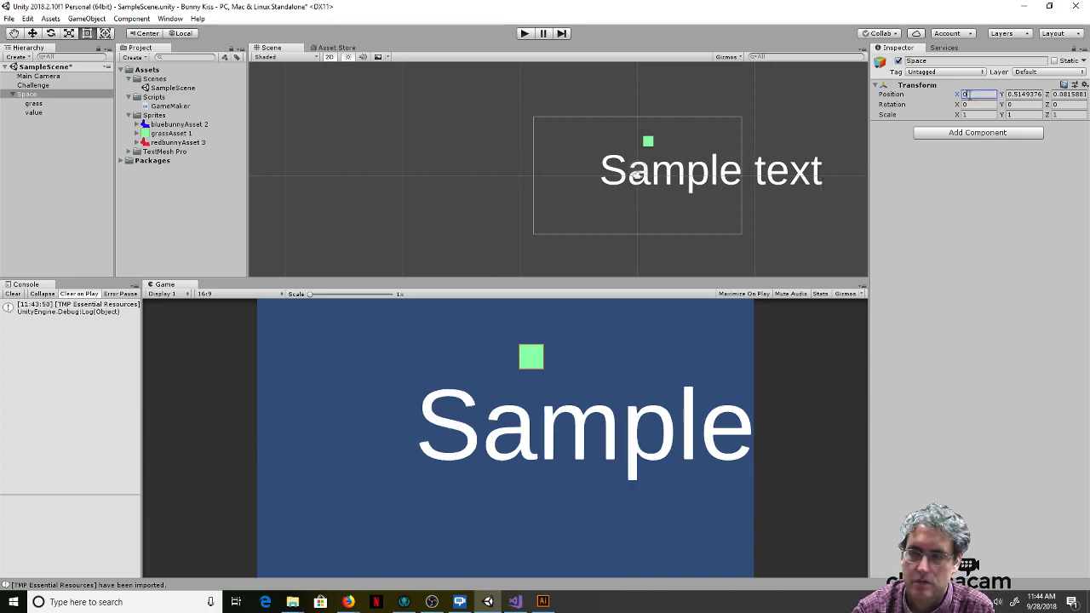
pyautogui.write('0')
pyautogui.press('Tab')
pyautogui.write('0')
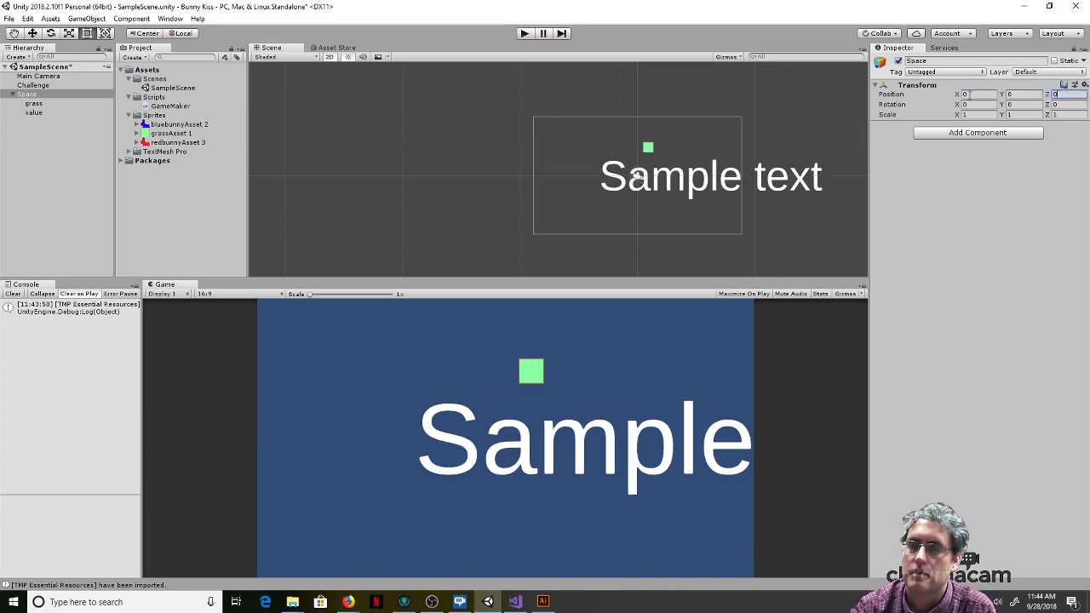
# Step: Set the grass object's position within Space to X 0, Y 0, Z 0
pyautogui.click(39, 104)
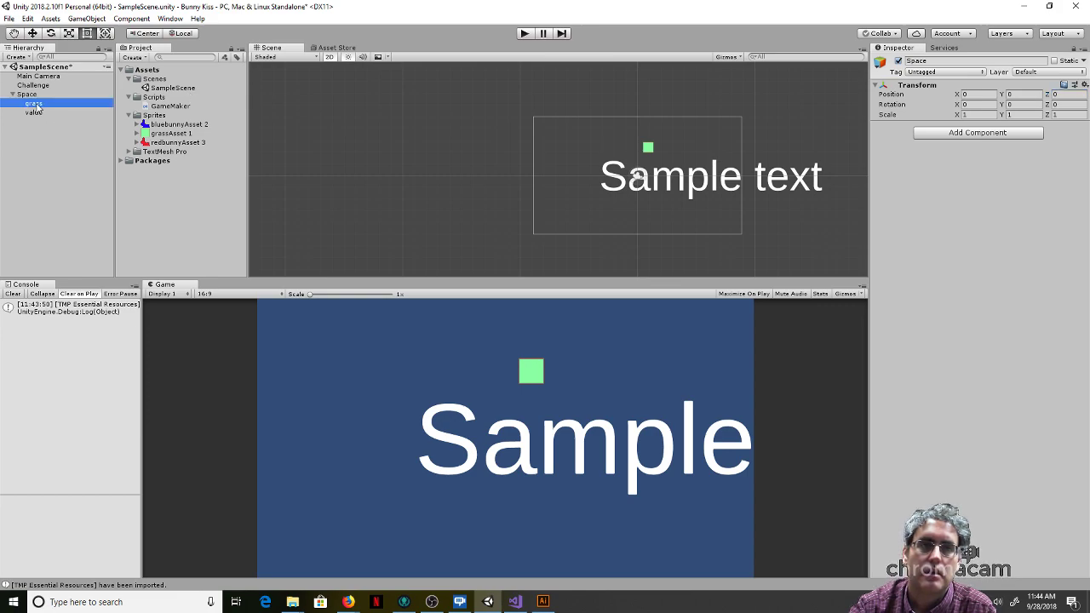
pyautogui.click(978, 94)
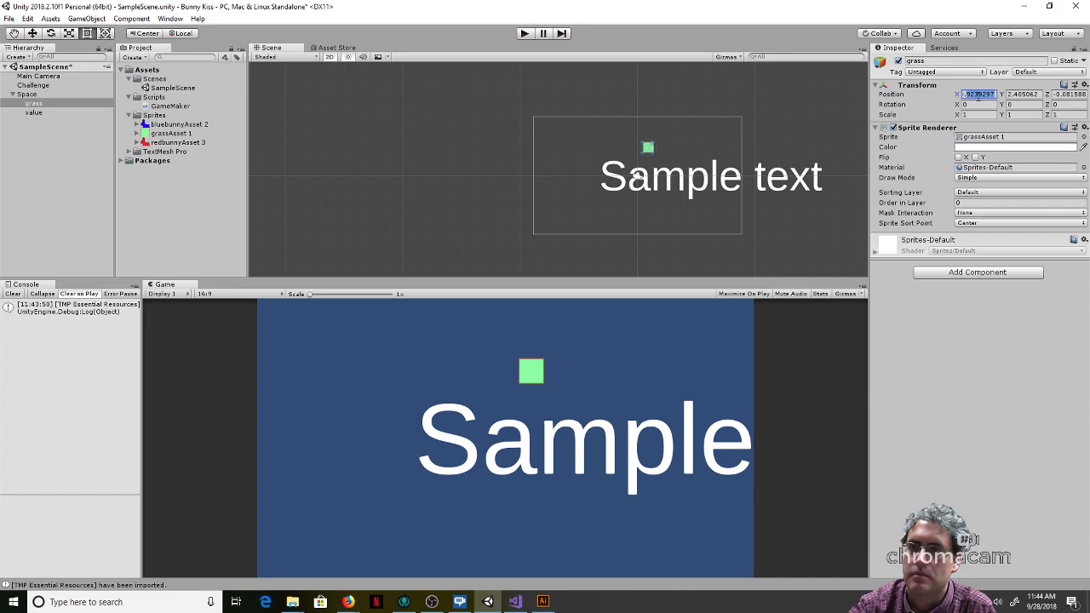
pyautogui.press('BackSpace')
pyautogui.write('0')
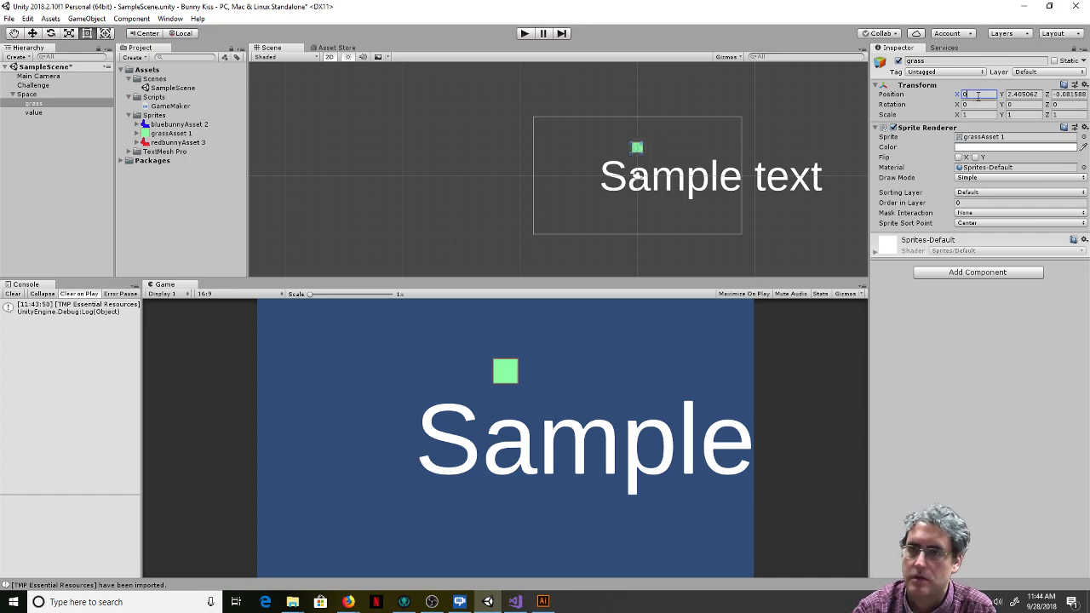
pyautogui.press('Tab')
pyautogui.write('0')
pyautogui.press('Tab')
pyautogui.write('0')
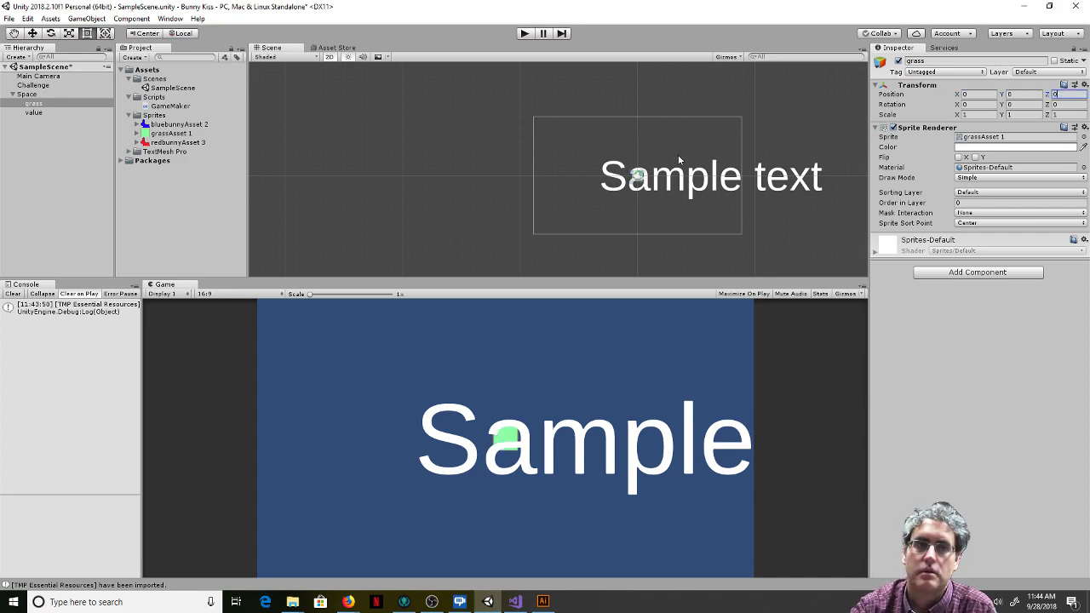
# Step: Replace the sample text of the value object with 3
pyautogui.click(34, 113)
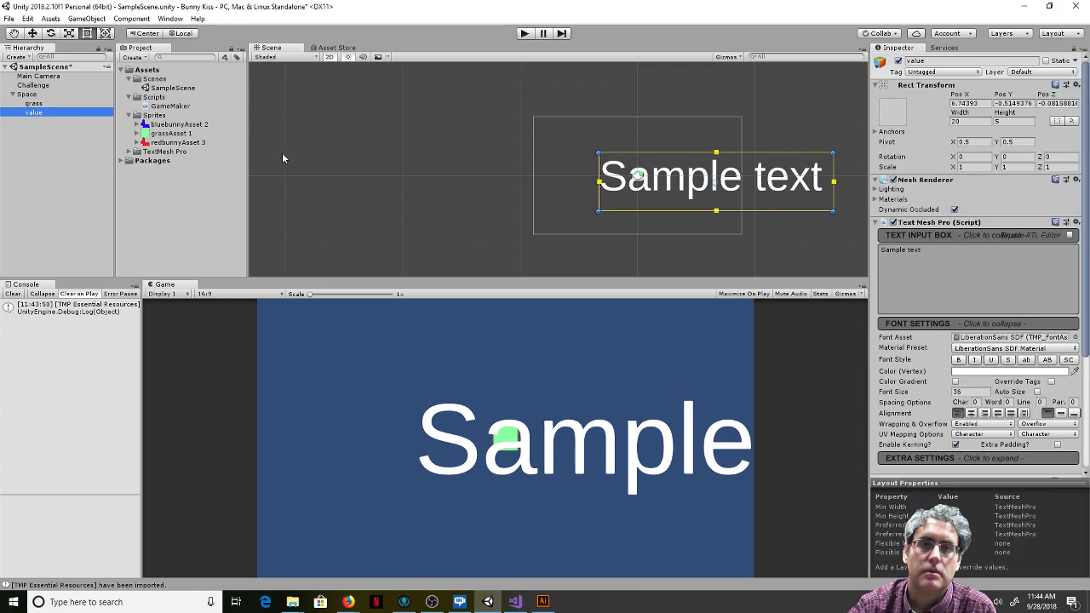
pyautogui.click(966, 122)
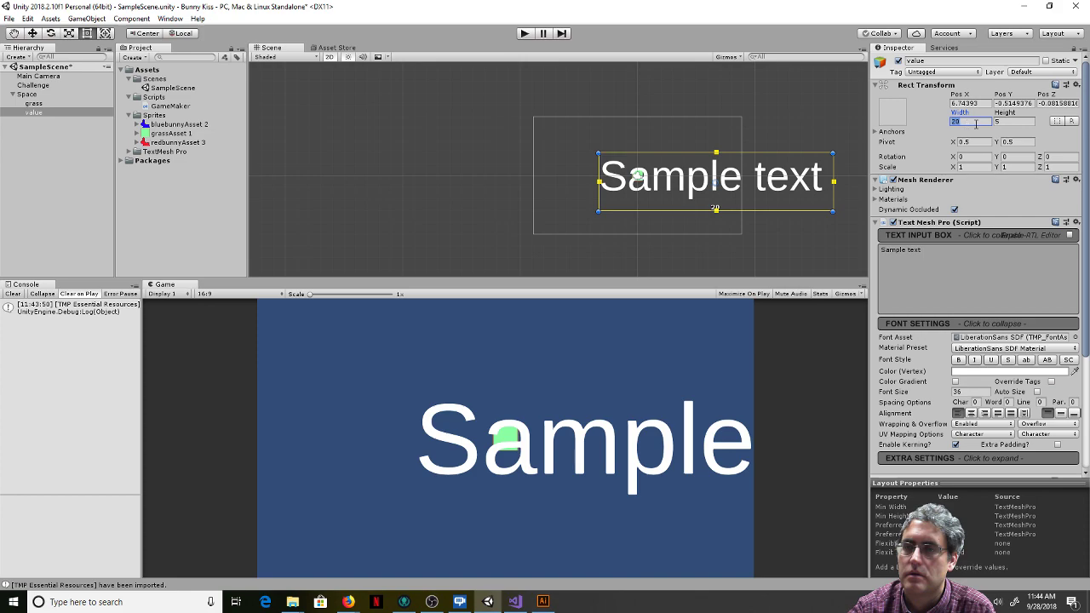
pyautogui.click(920, 255)
pyautogui.moveTo(919, 251); pyautogui.dragTo(875, 254)
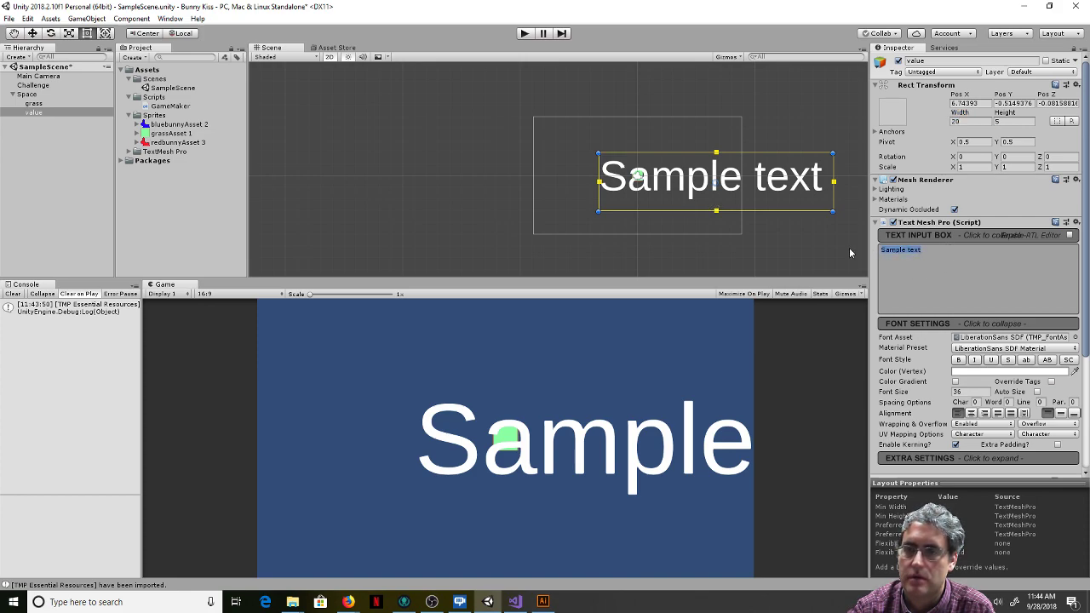
pyautogui.write('3')
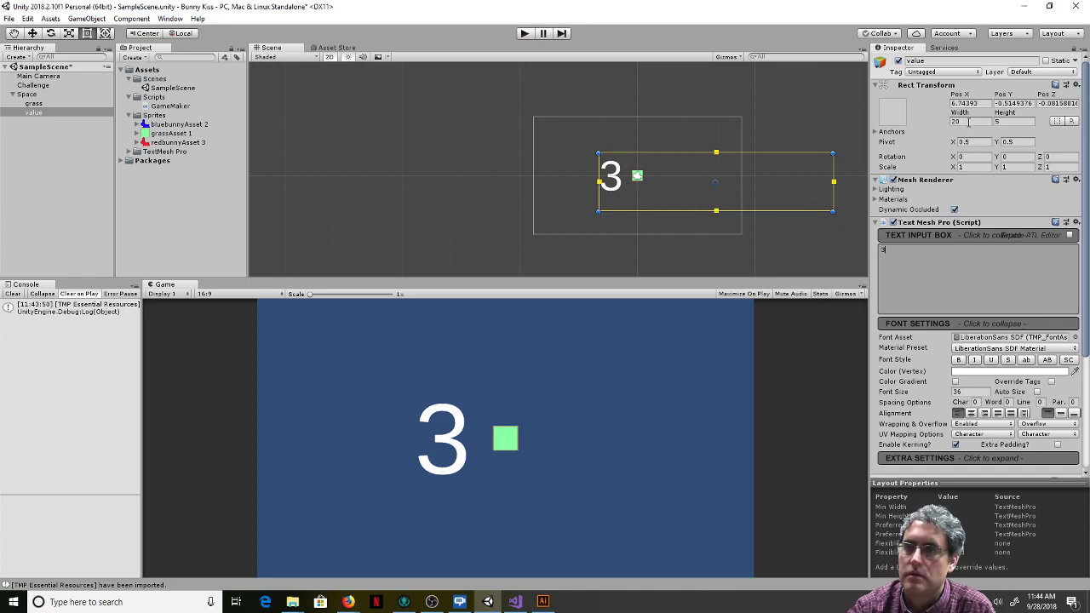
# Step: Set the value object's position within Space to X 0, Y 0, Z 0
pyautogui.click(978, 103)
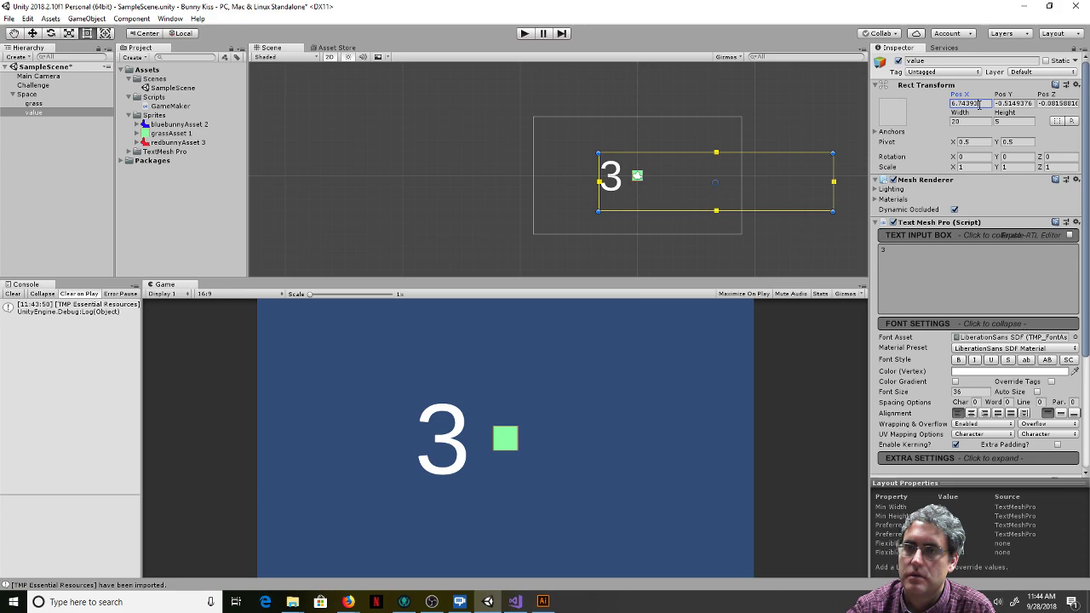
pyautogui.write('0')
pyautogui.press('capslock')
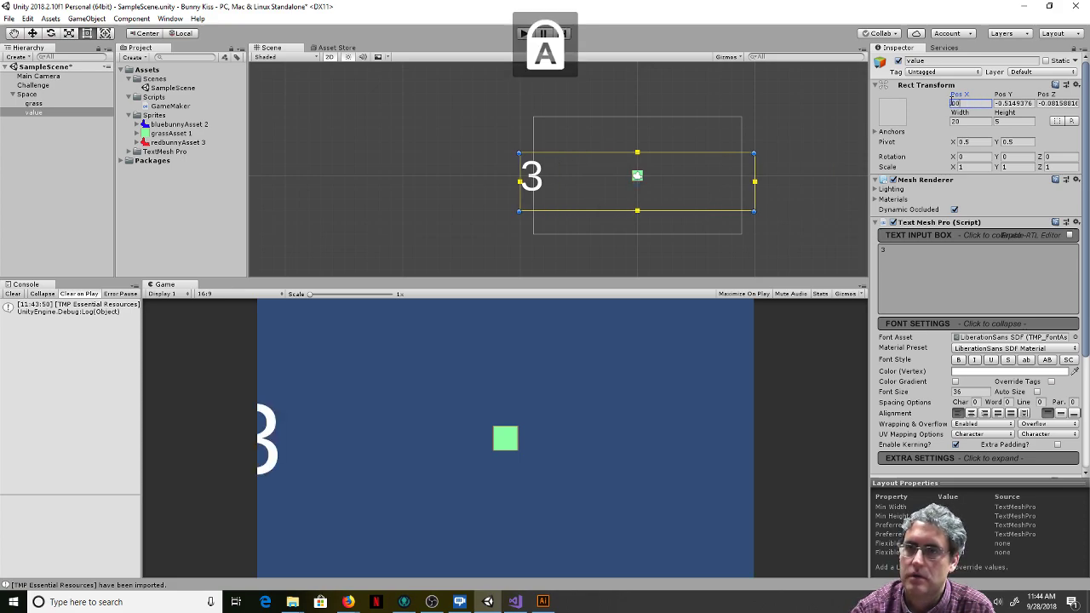
pyautogui.press('BackSpace')
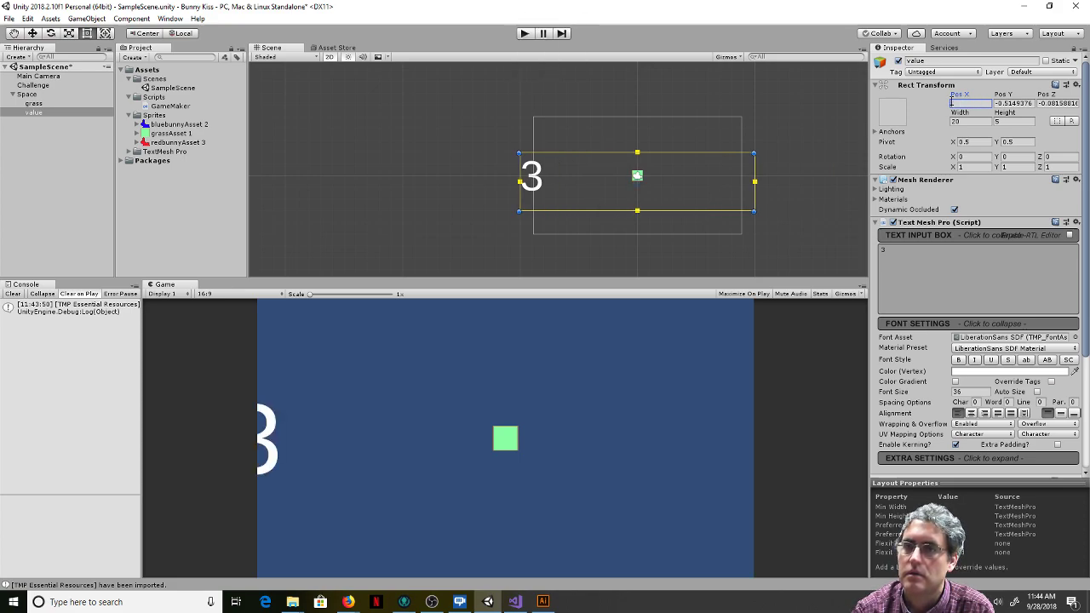
pyautogui.press('Tab')
pyautogui.write('0')
pyautogui.press('Tab')
pyautogui.write('0')
pyautogui.press('Tab')
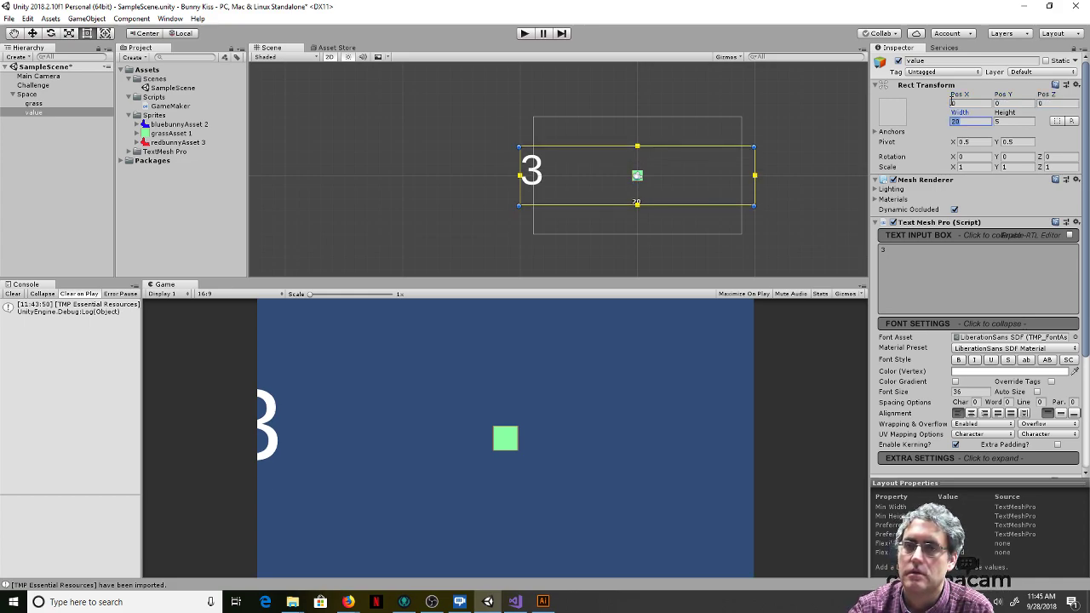
# Step: Set the value text's width to 1 and its font size to 12
pyautogui.write('1')
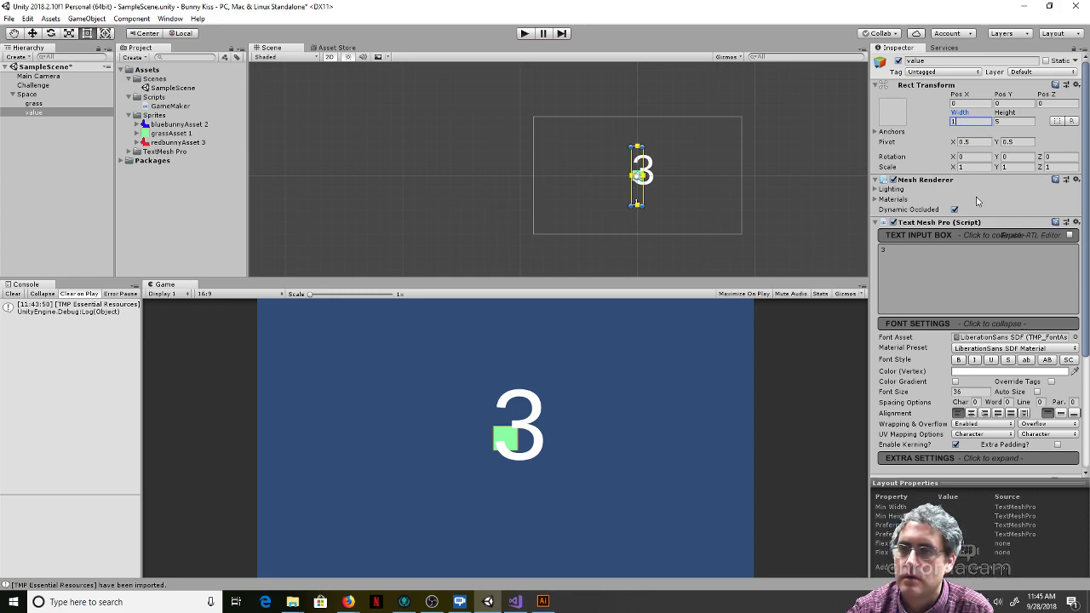
pyautogui.click(974, 394)
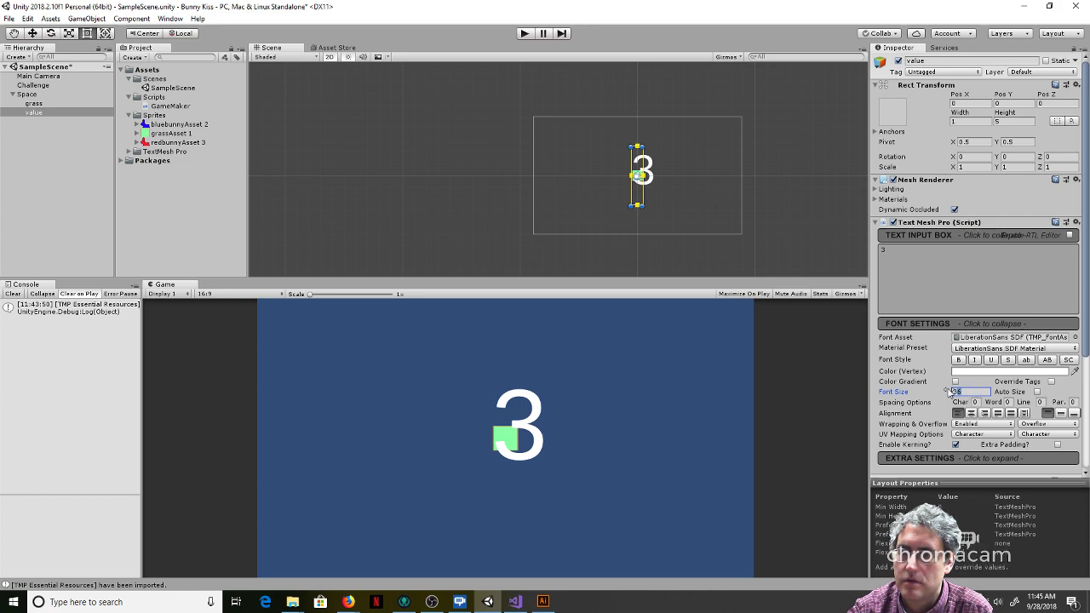
pyautogui.write('12')
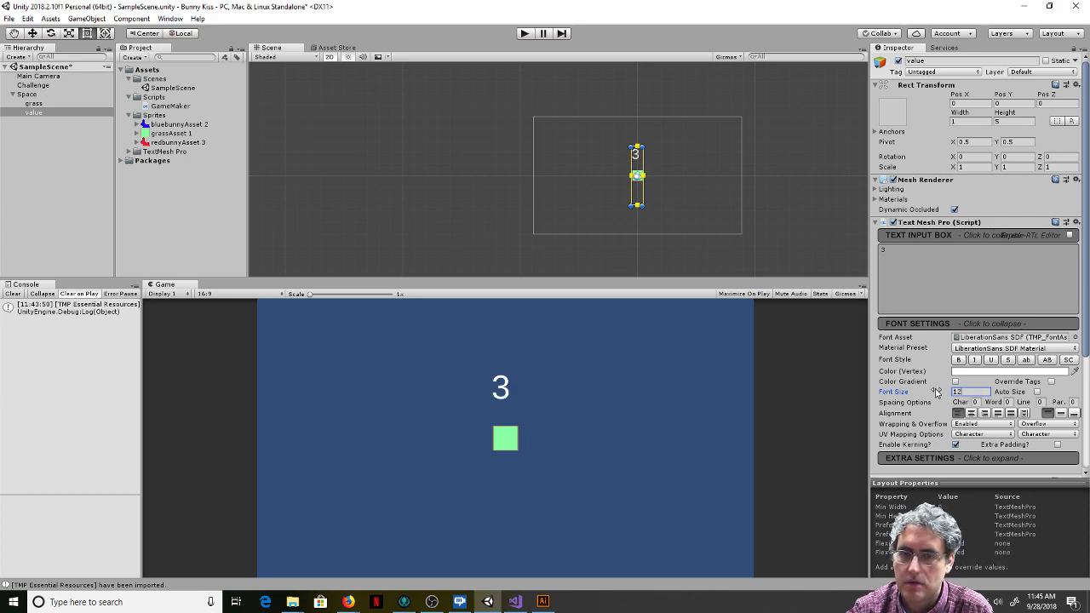
# Step: Set the value text's font size to 10 and its height to 1
pyautogui.press('BackSpace')
pyautogui.write('0')
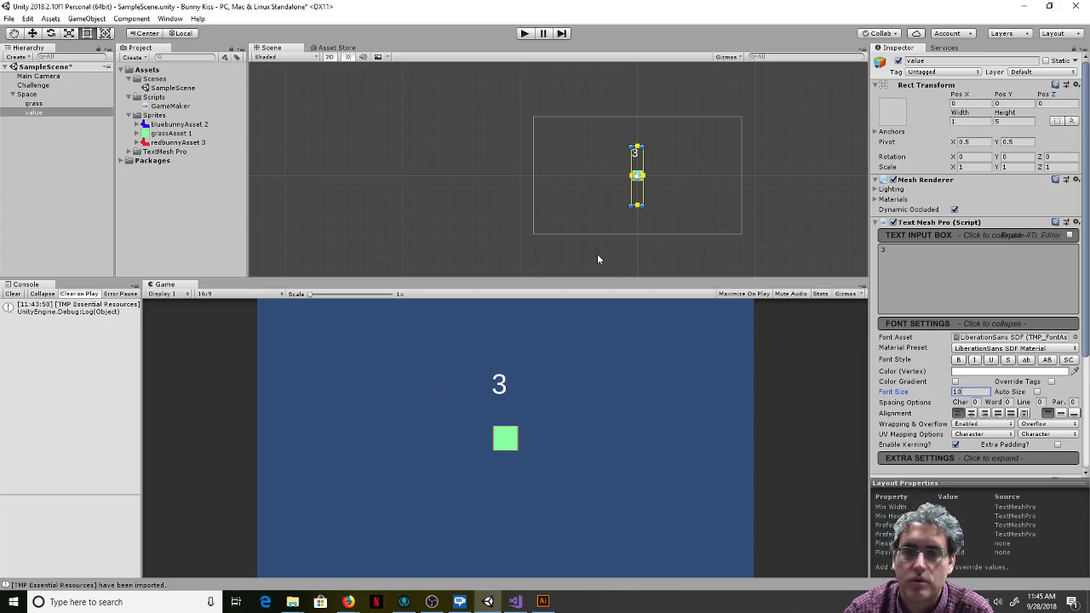
pyautogui.click(1016, 122)
pyautogui.write('1')
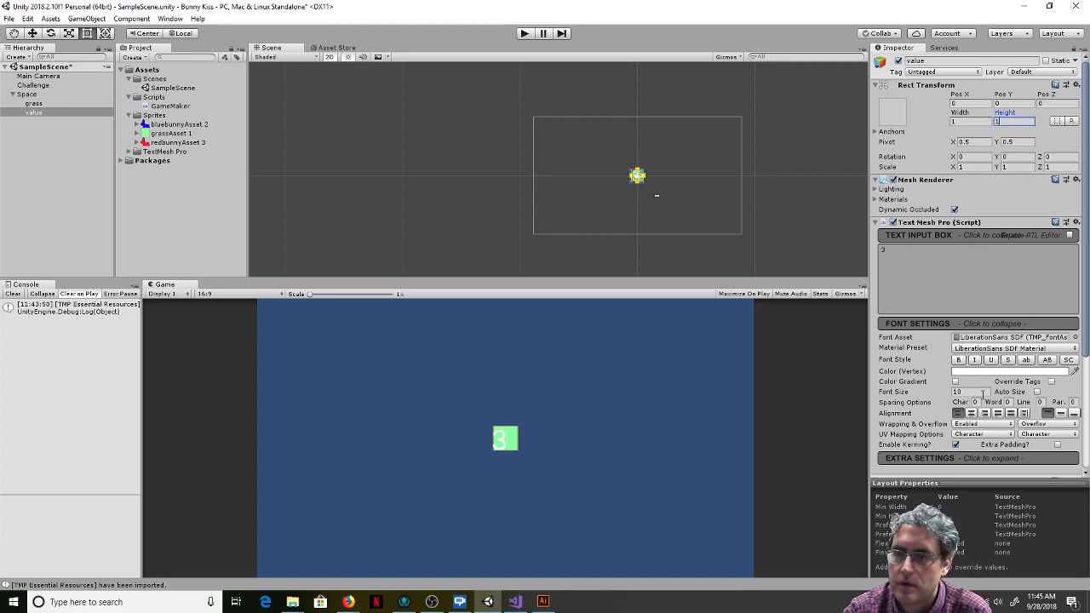
# Step: Change the face color of the value text's material to near-black 0D0C0C
pyautogui.scroll(-2, 941, 402)
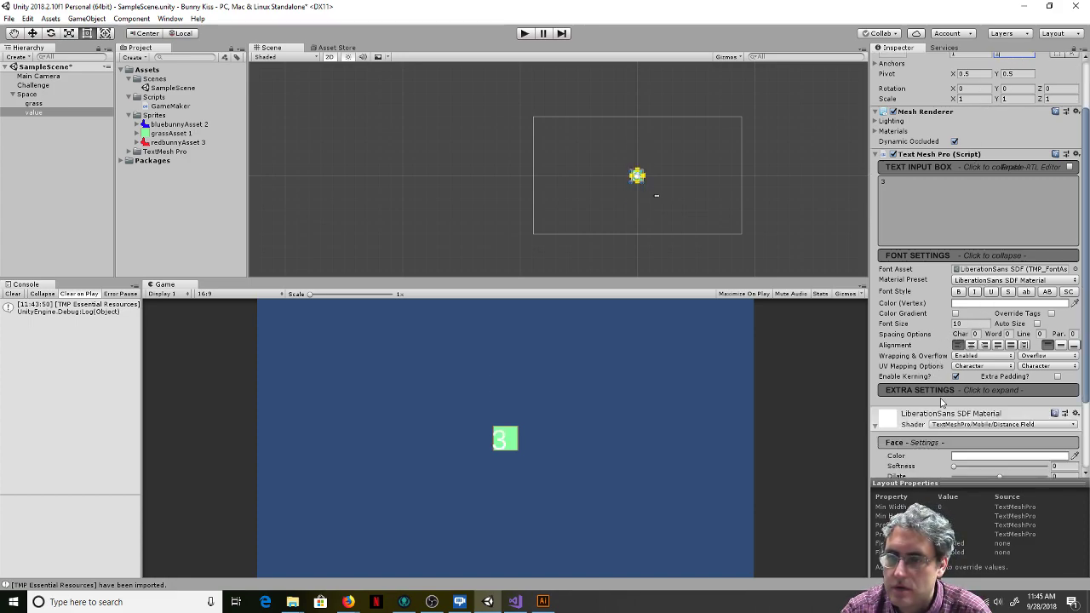
pyautogui.scroll(-3, 941, 402)
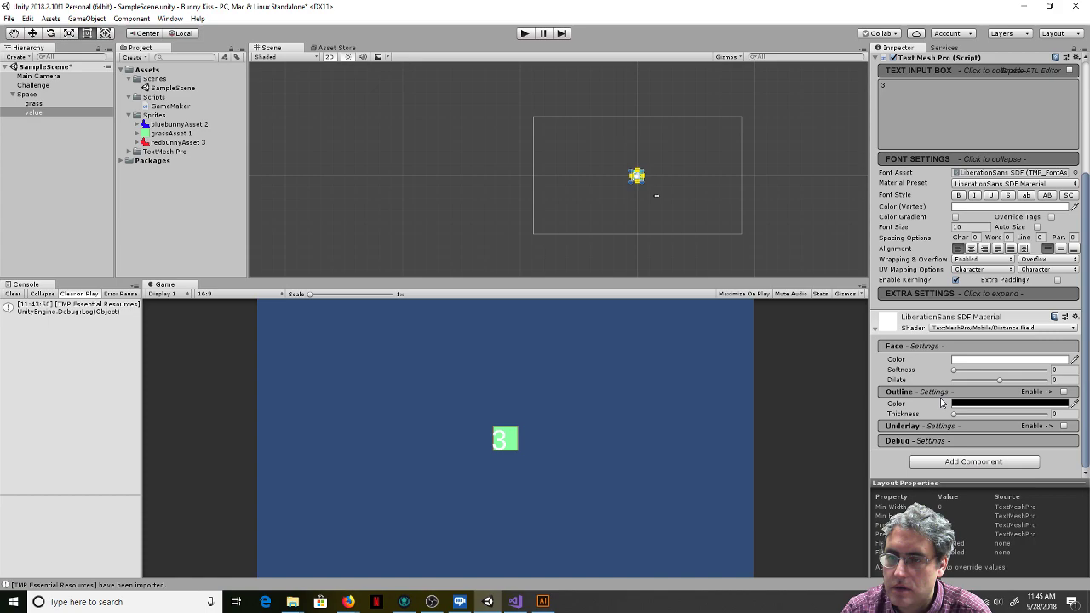
pyautogui.click(997, 360)
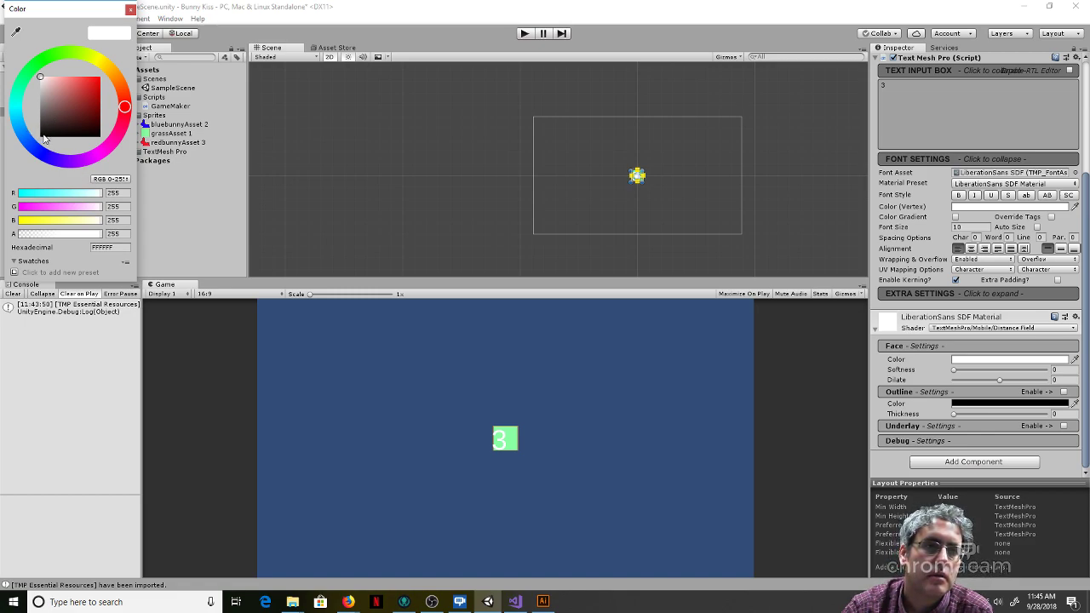
pyautogui.click(42, 134)
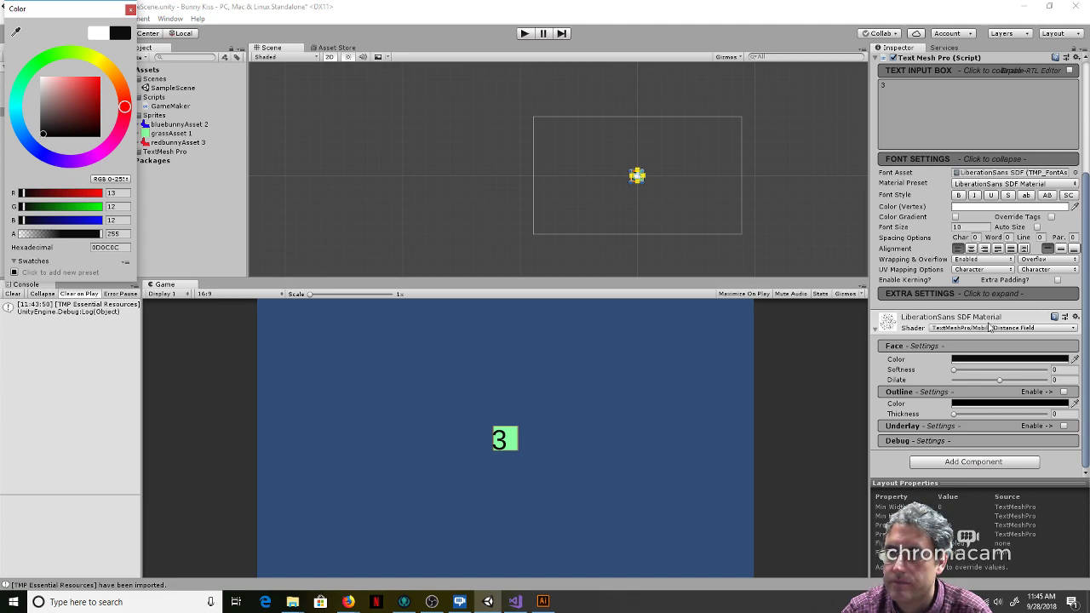
# Step: Align the value text to the horizontal center and vertical middle, and set its face dilate to 0.12
pyautogui.click(971, 249)
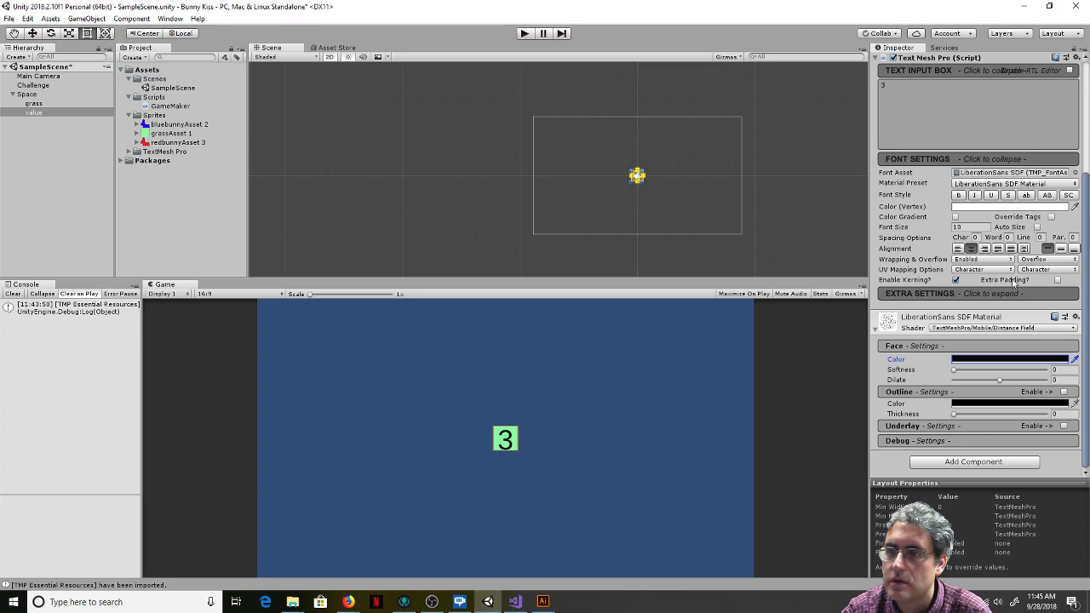
pyautogui.click(1061, 248)
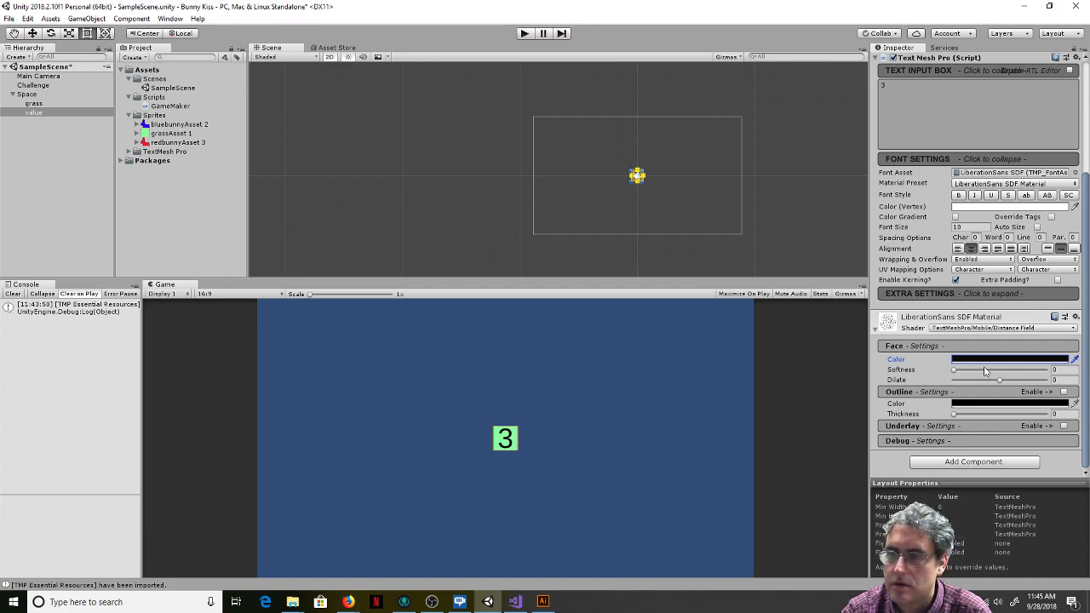
pyautogui.moveTo(954, 370); pyautogui.dragTo(1009, 384)
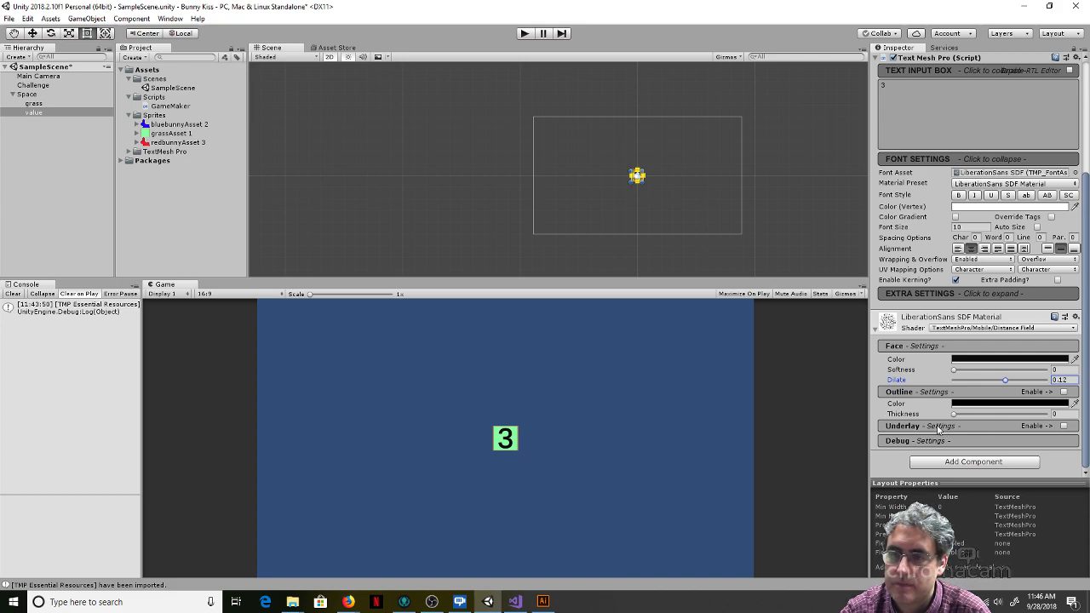
# Step: Give the text material a Normal underlay with Offset X at about 0.43 and Offset Y at about -0.49
pyautogui.click(901, 427)
pyautogui.scroll(-3, 903, 426)
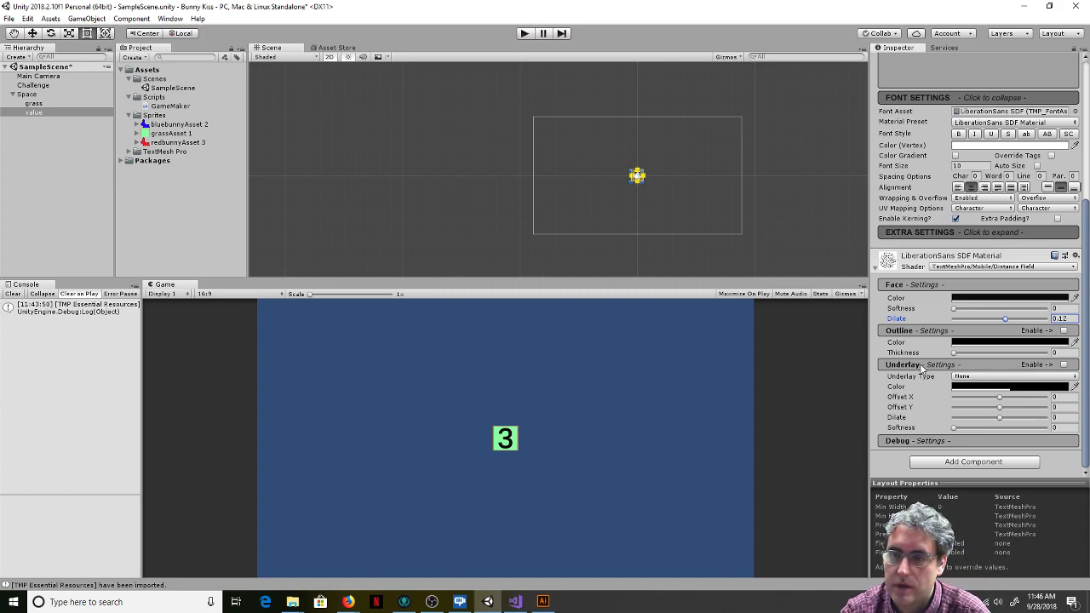
pyautogui.moveTo(1000, 400)
pyautogui.mouseDown()
pyautogui.moveTo(1027, 401)
pyautogui.moveTo(990, 401)
pyautogui.mouseUp()
pyautogui.click(993, 376)
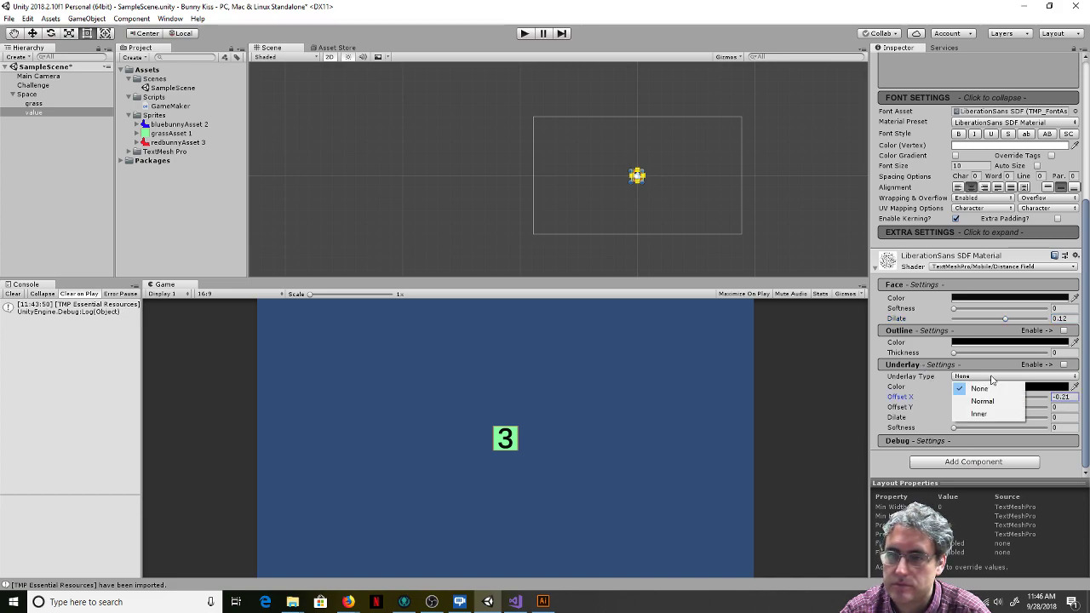
pyautogui.click(984, 401)
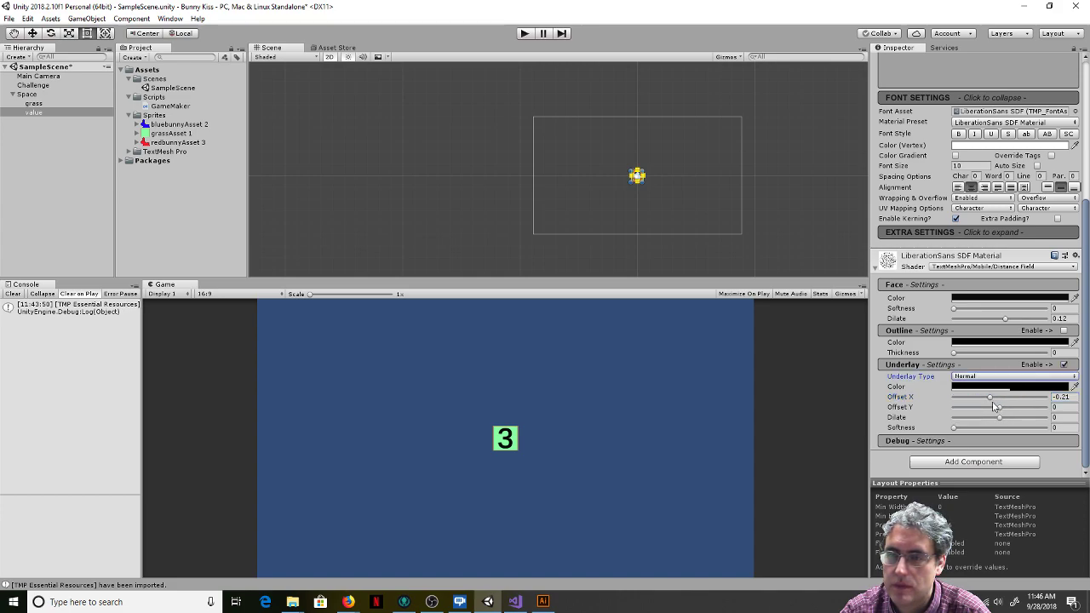
pyautogui.moveTo(992, 402)
pyautogui.mouseDown()
pyautogui.moveTo(1048, 400)
pyautogui.moveTo(1005, 408)
pyautogui.moveTo(1031, 413)
pyautogui.moveTo(979, 416)
pyautogui.mouseUp()
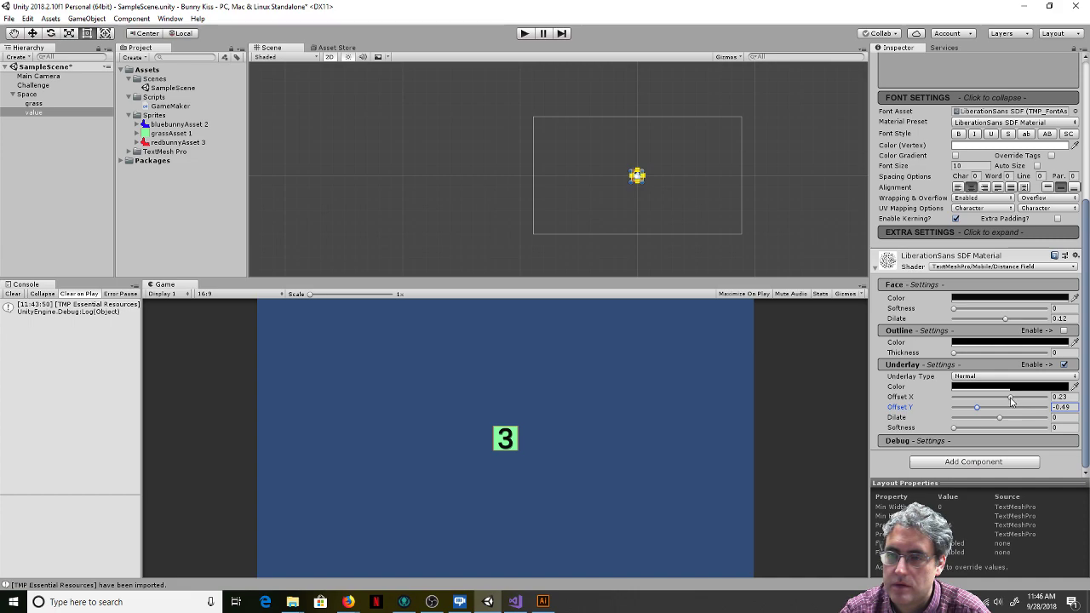
pyautogui.moveTo(1014, 400)
pyautogui.mouseDown()
pyautogui.moveTo(1002, 401)
pyautogui.moveTo(1027, 401)
pyautogui.moveTo(1019, 405)
pyautogui.mouseUp()
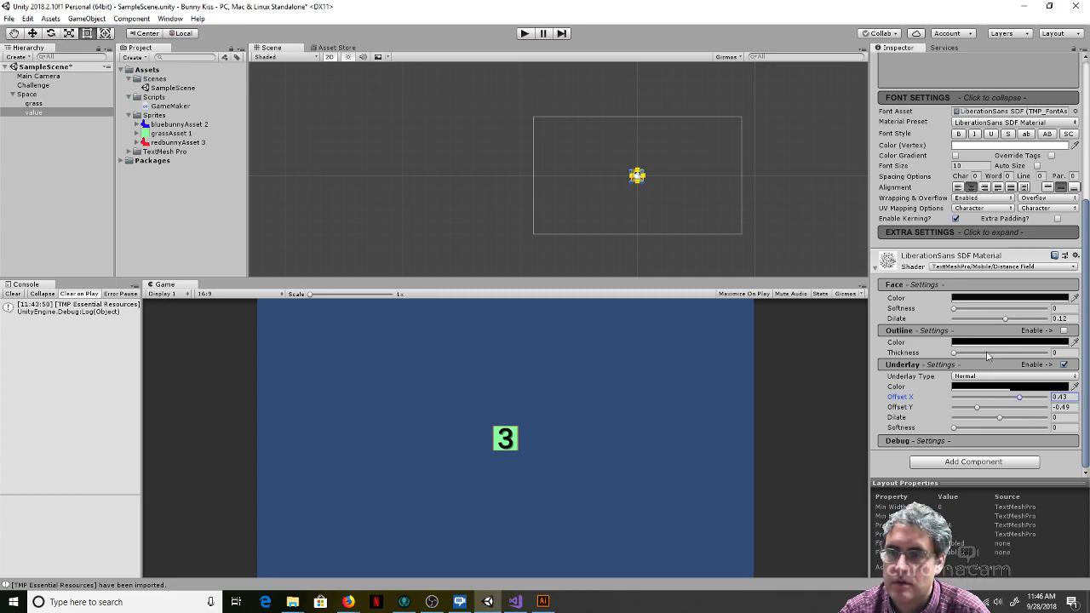
# Step: Examine the value text's available material presets and locate its LiberationSans SDF font asset in the project
pyautogui.scroll(4, 929, 339)
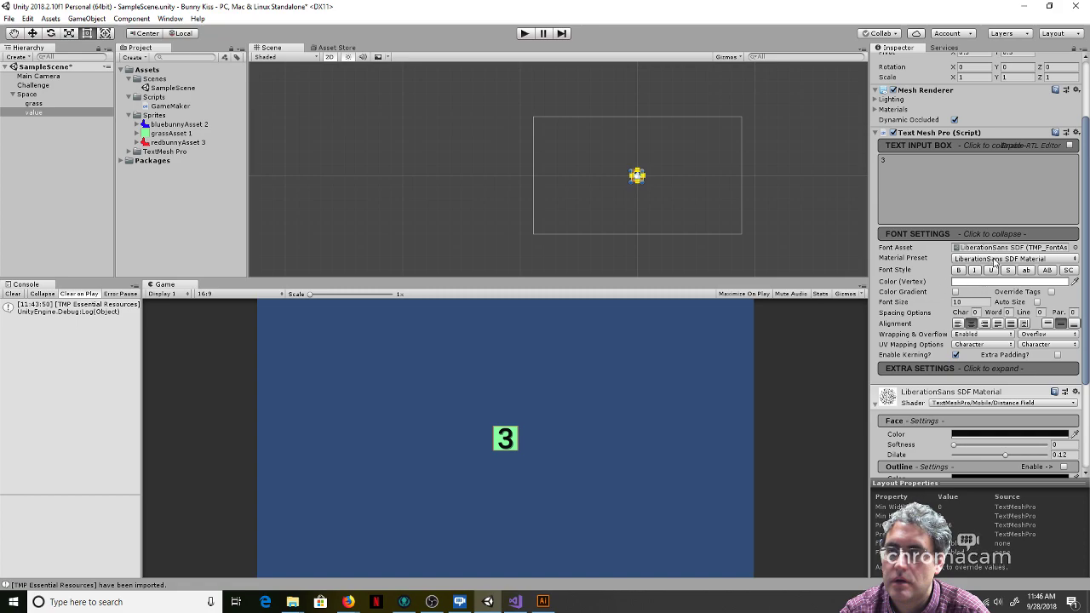
pyautogui.click(994, 259)
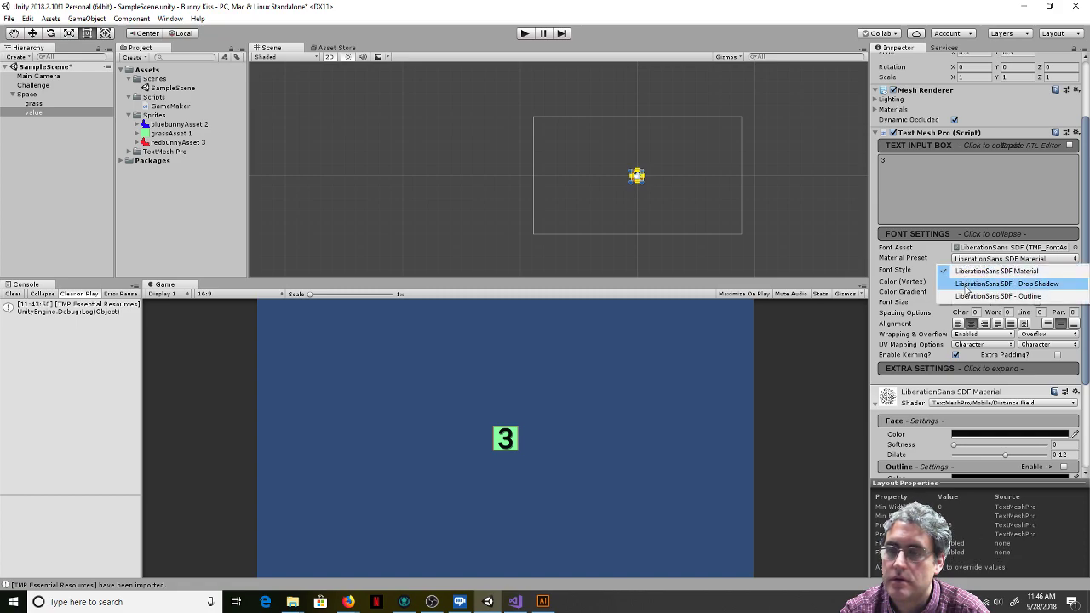
pyautogui.click(921, 240)
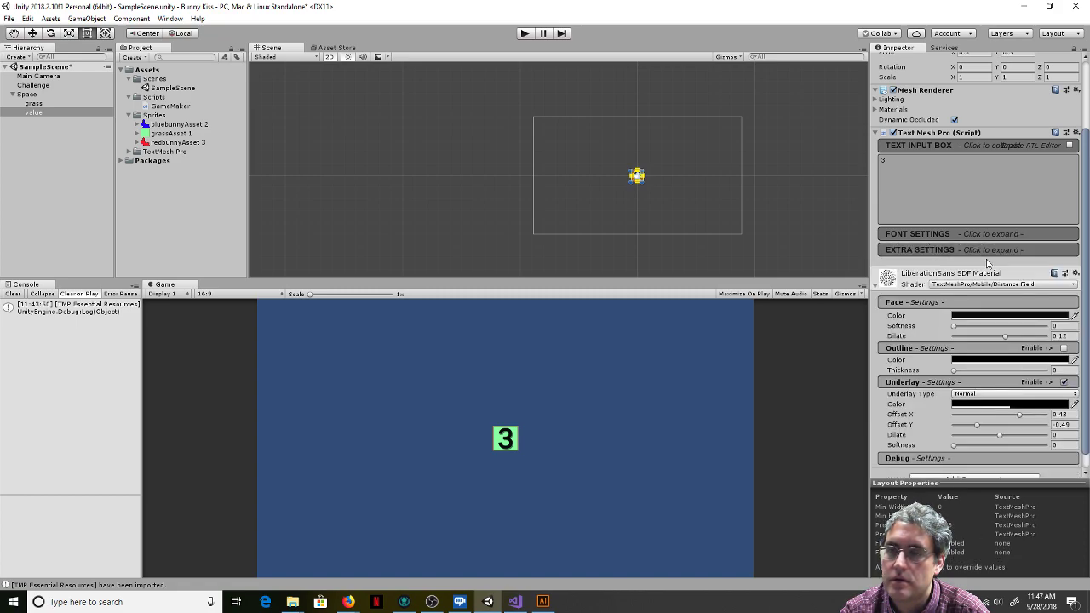
pyautogui.click(921, 238)
pyautogui.click(1003, 248)
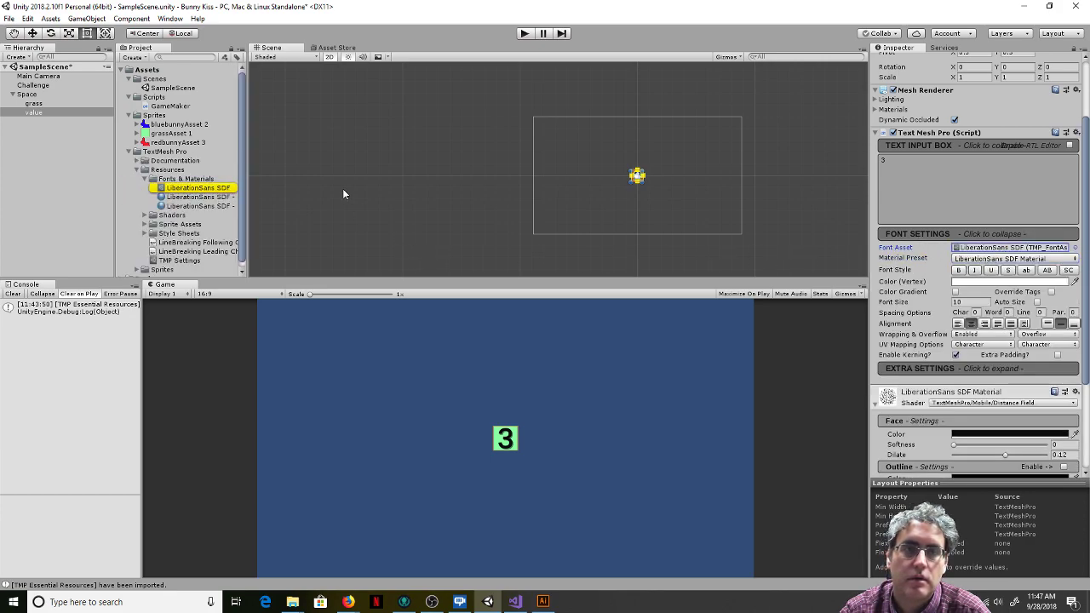
pyautogui.scroll(-1, 192, 205)
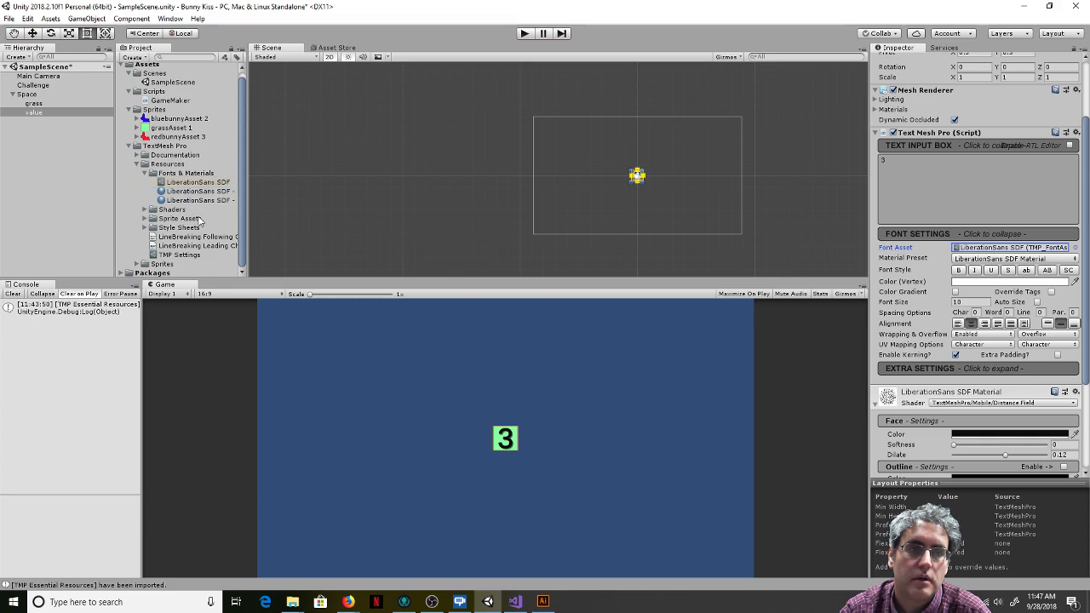
# Step: Set the value text's font size to 9
pyautogui.scroll(1, 199, 220)
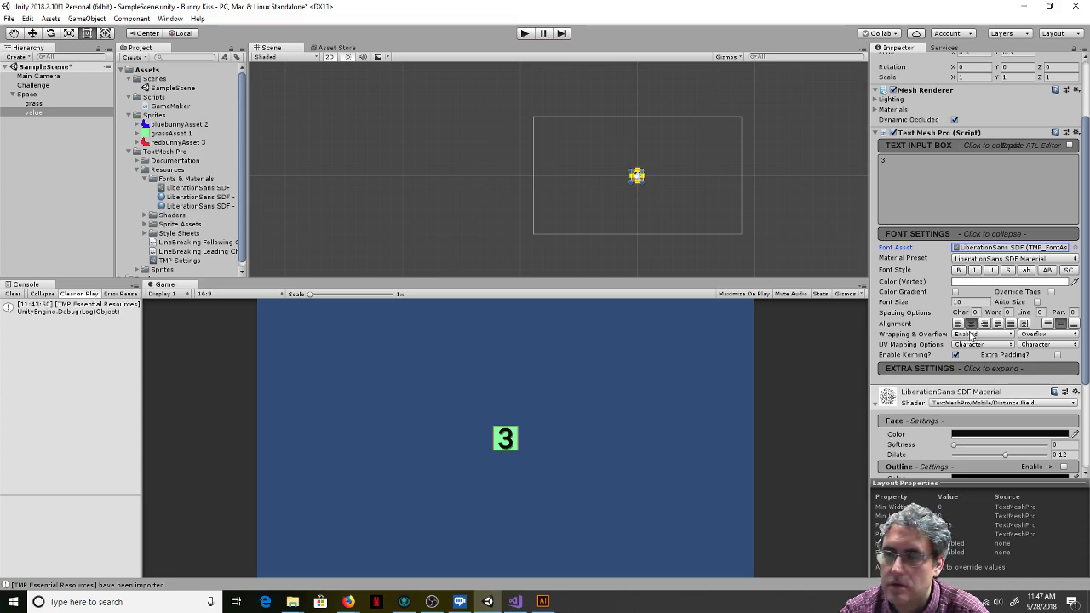
pyautogui.click(974, 302)
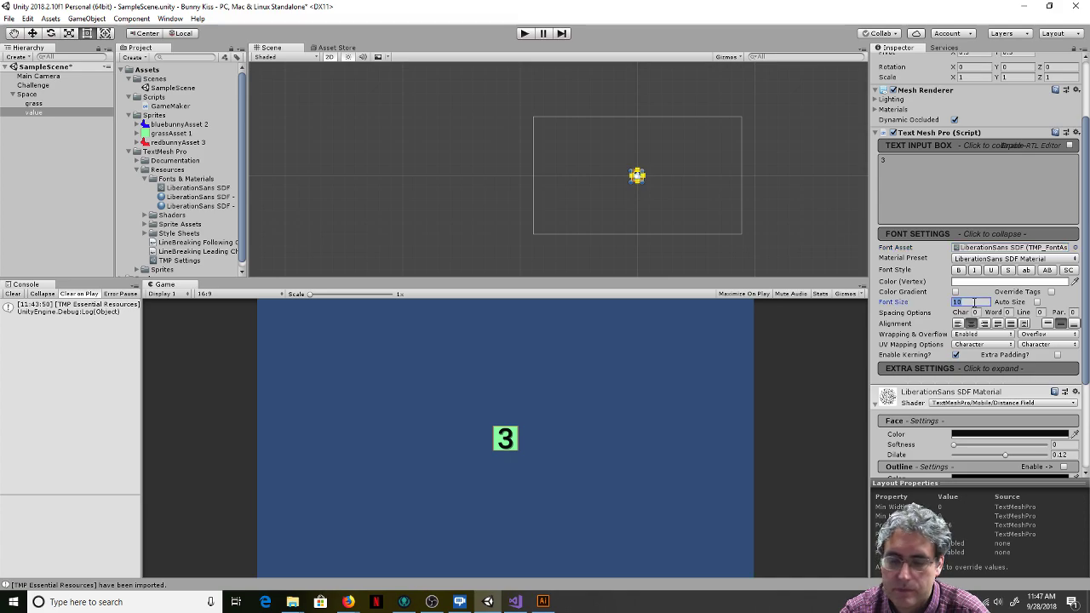
pyautogui.write('9')
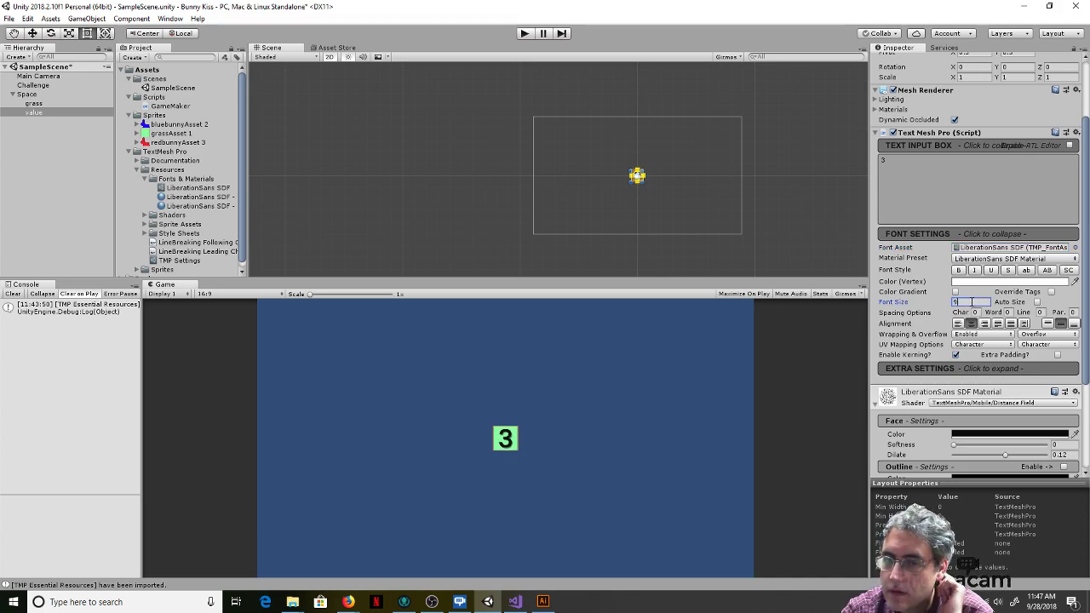
# Step: Try the digits 0 to 6 one after another as the value text and restore it to 3
pyautogui.click(908, 158)
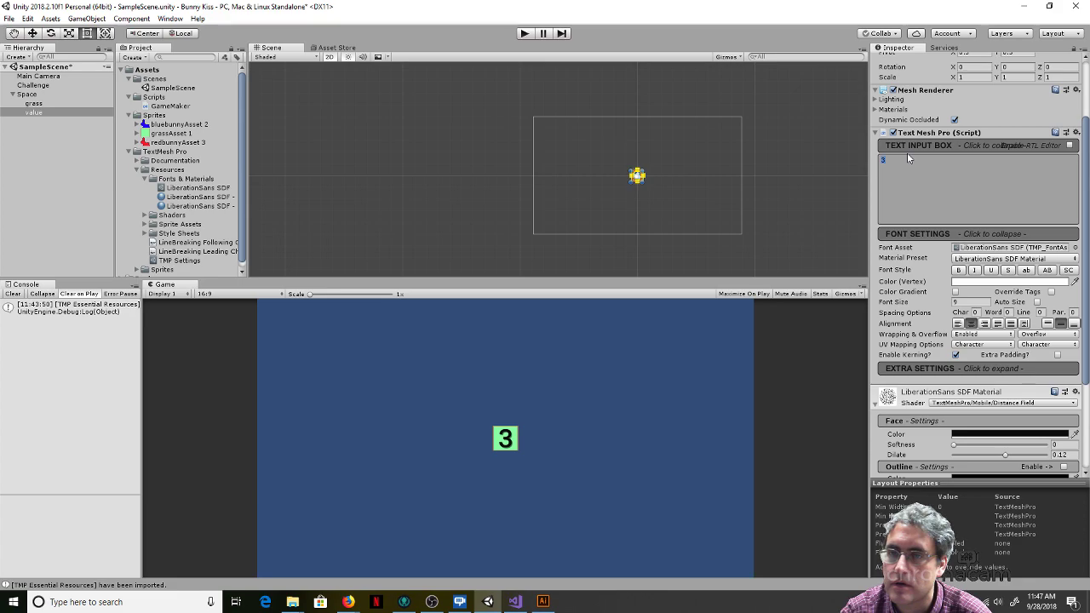
pyautogui.write('0')
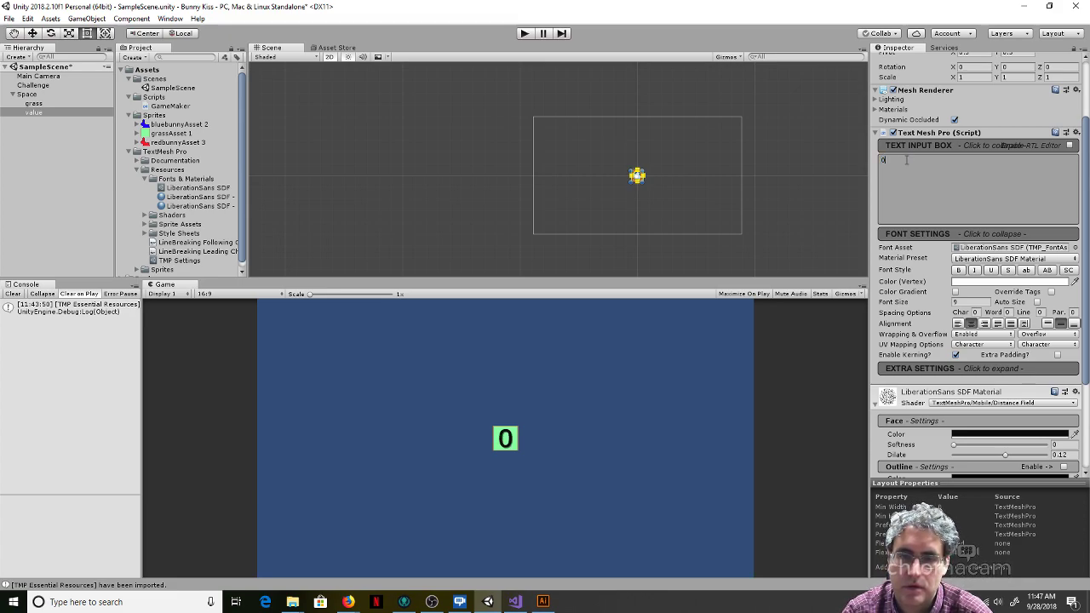
pyautogui.press('BackSpace')
pyautogui.write('1')
pyautogui.press('BackSpace')
pyautogui.write('2')
pyautogui.press('BackSpace')
pyautogui.write('3')
pyautogui.press('BackSpace')
pyautogui.write('4')
pyautogui.press('BackSpace')
pyautogui.write('5')
pyautogui.press('BackSpace')
pyautogui.write('6')
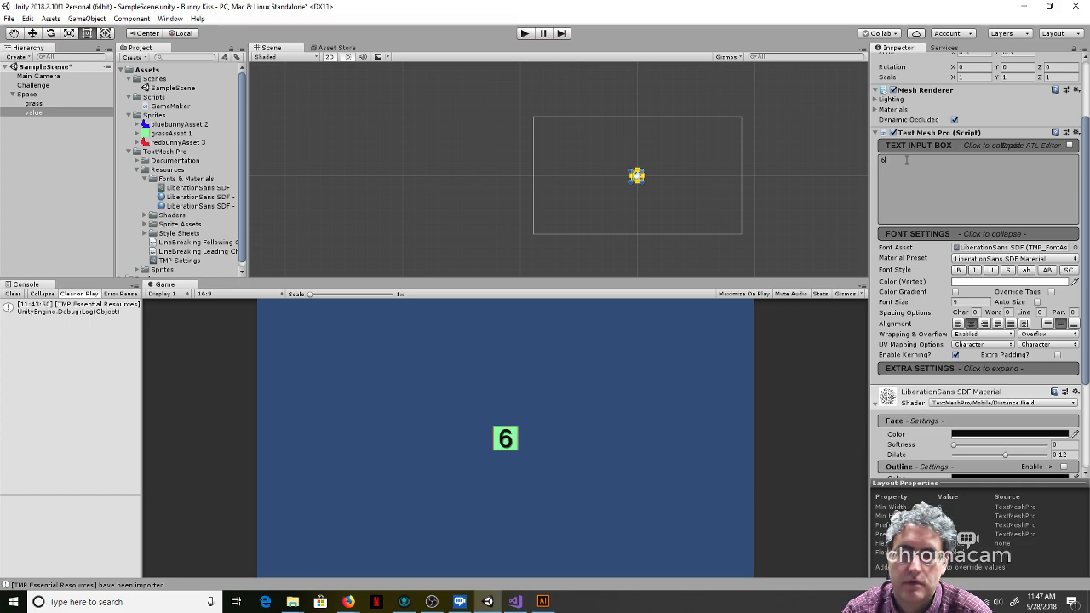
pyautogui.press('BackSpace')
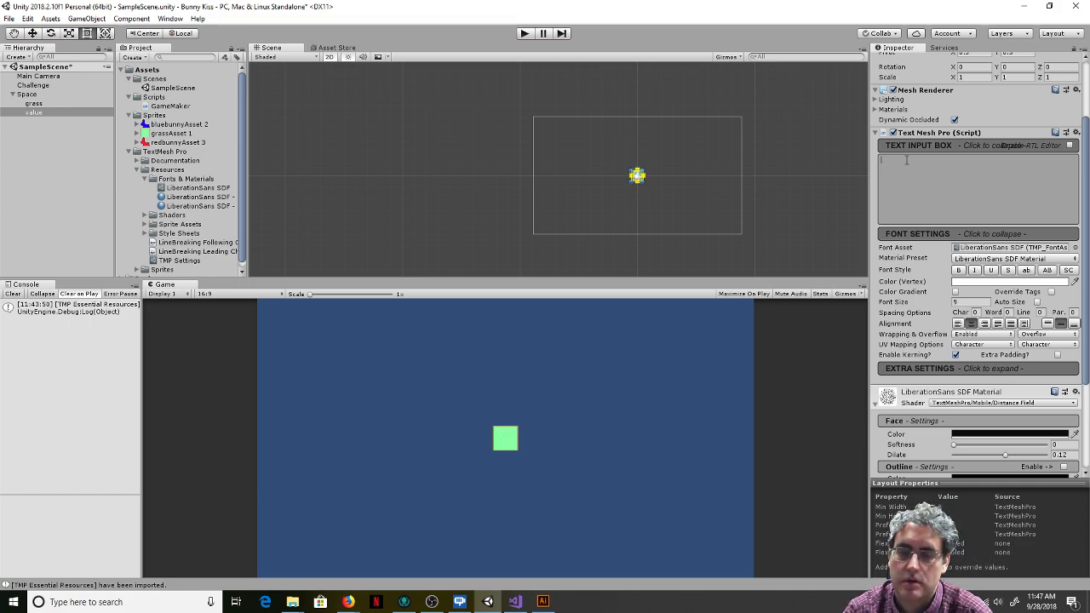
pyautogui.write('34')
pyautogui.press('BackSpace')
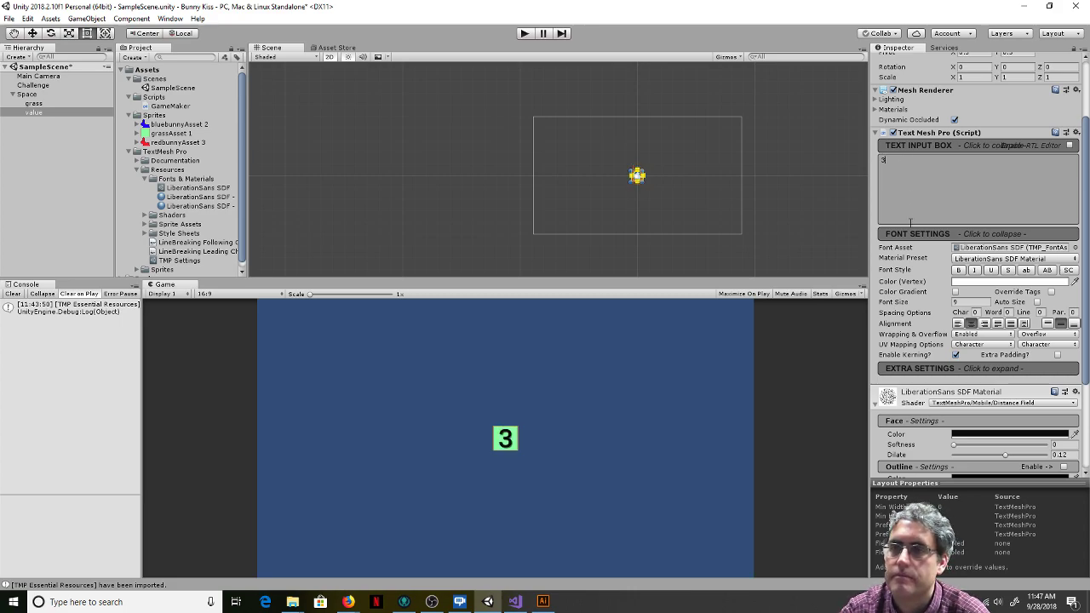
pyautogui.scroll(3, 901, 223)
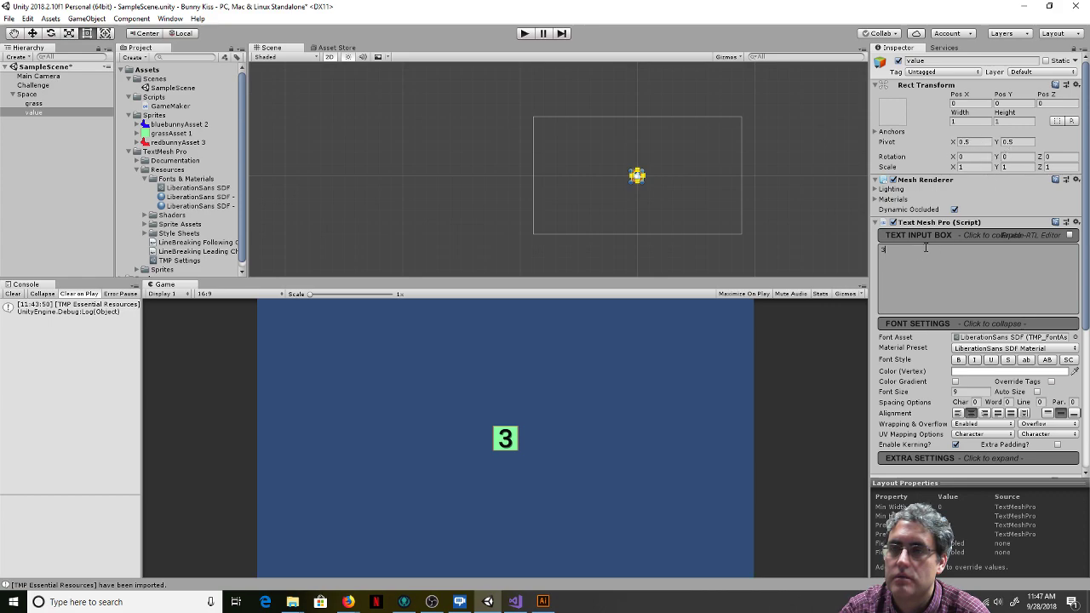
pyautogui.click(418, 139)
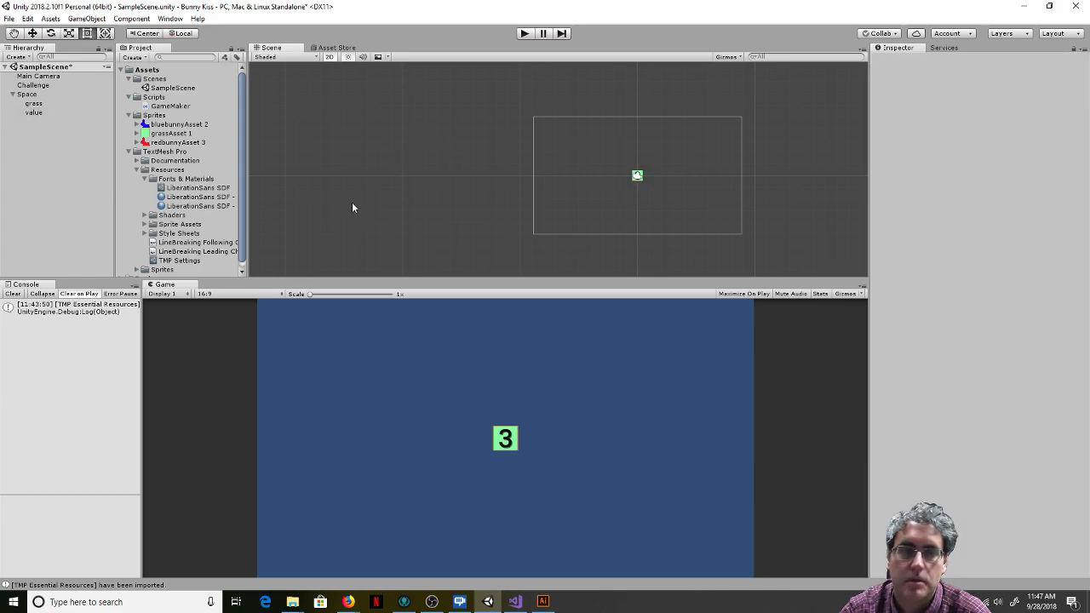
# Step: Collapse the TextMesh Pro, Sprites, Scripts and Scenes folders in the project's asset tree
pyautogui.click(29, 94)
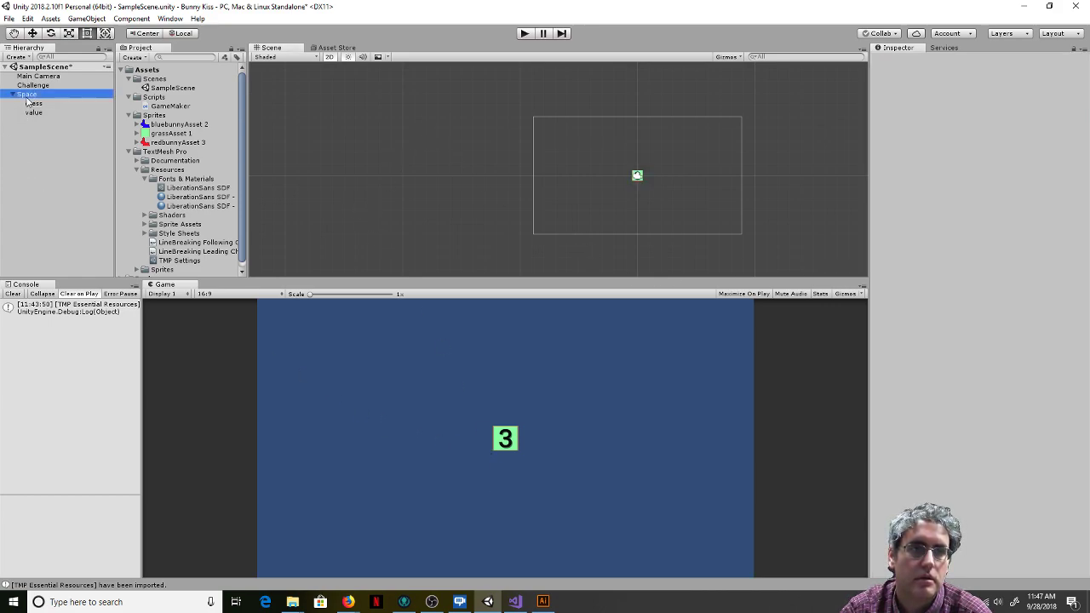
pyautogui.click(130, 152)
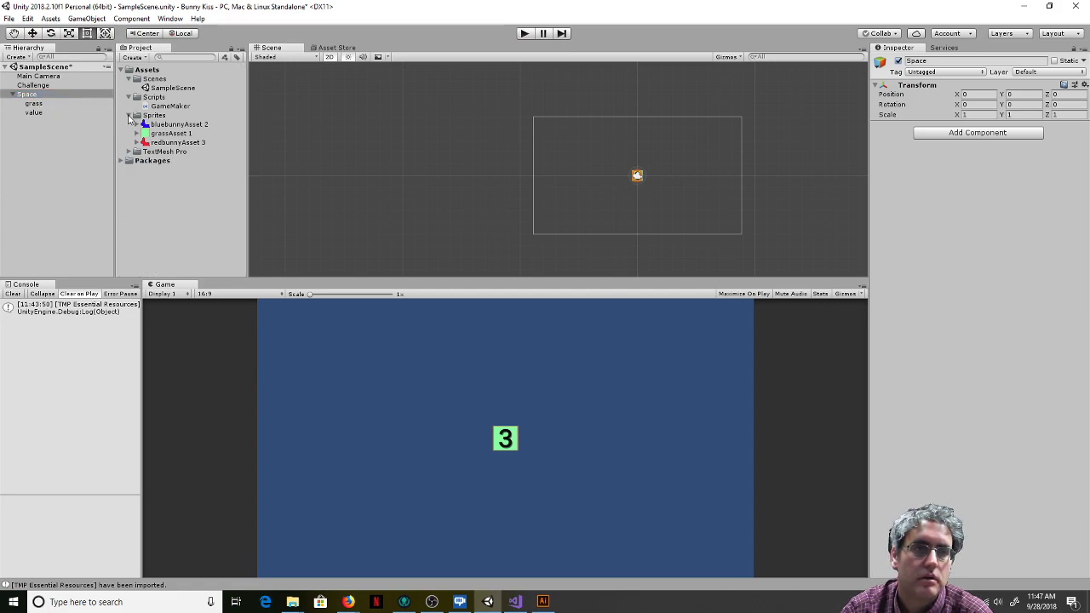
pyautogui.click(129, 115)
pyautogui.click(129, 97)
pyautogui.click(129, 78)
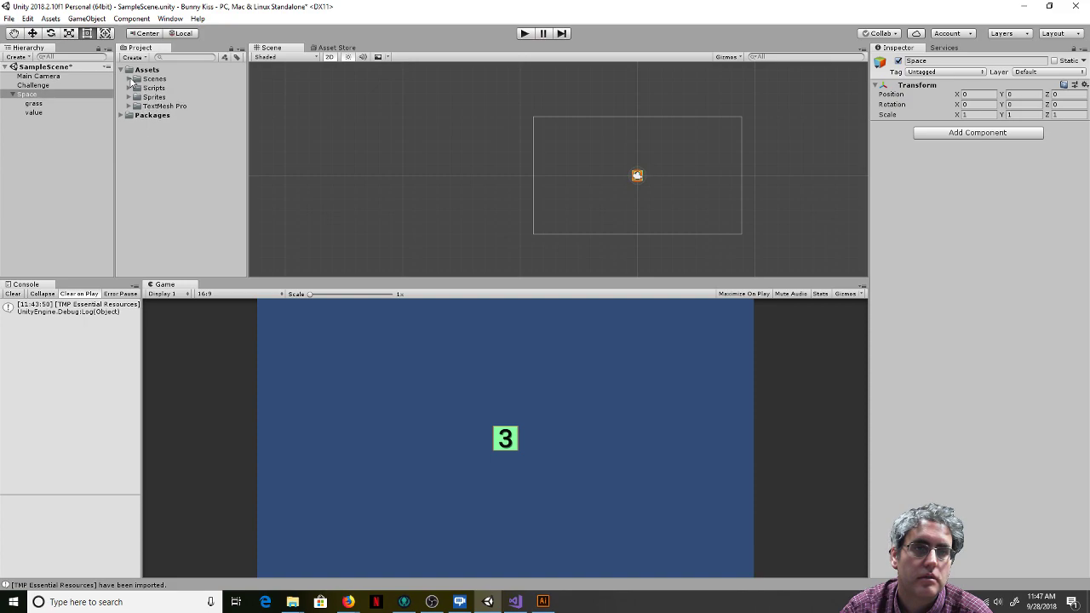
# Step: Create a new folder named Prefabs directly under Assets in the project
pyautogui.click(147, 70)
pyautogui.rightClick(147, 73)
pyautogui.moveTo(181, 77)
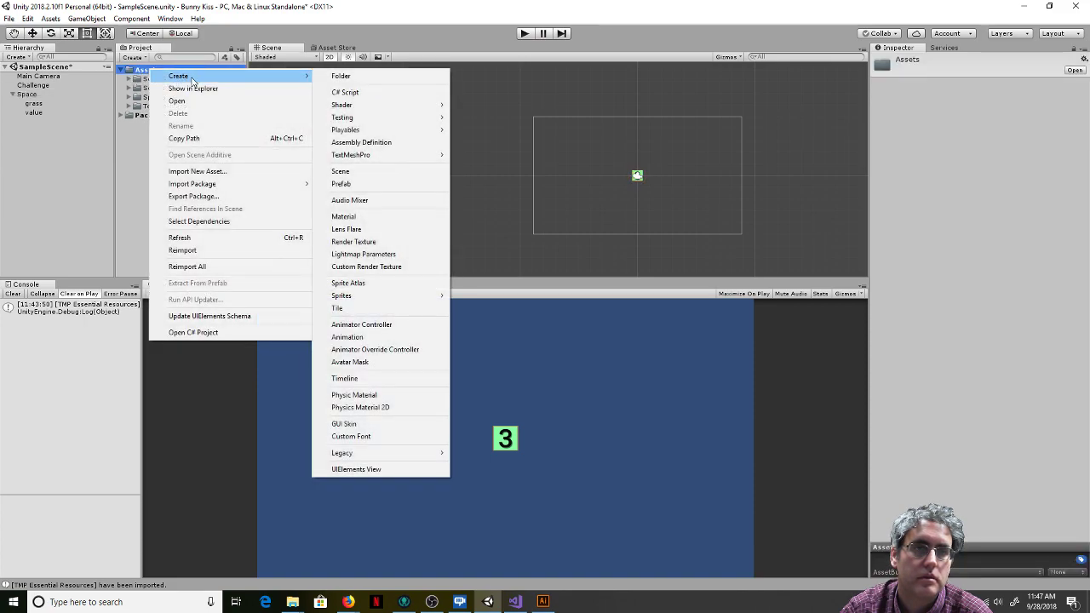
pyautogui.click(342, 76)
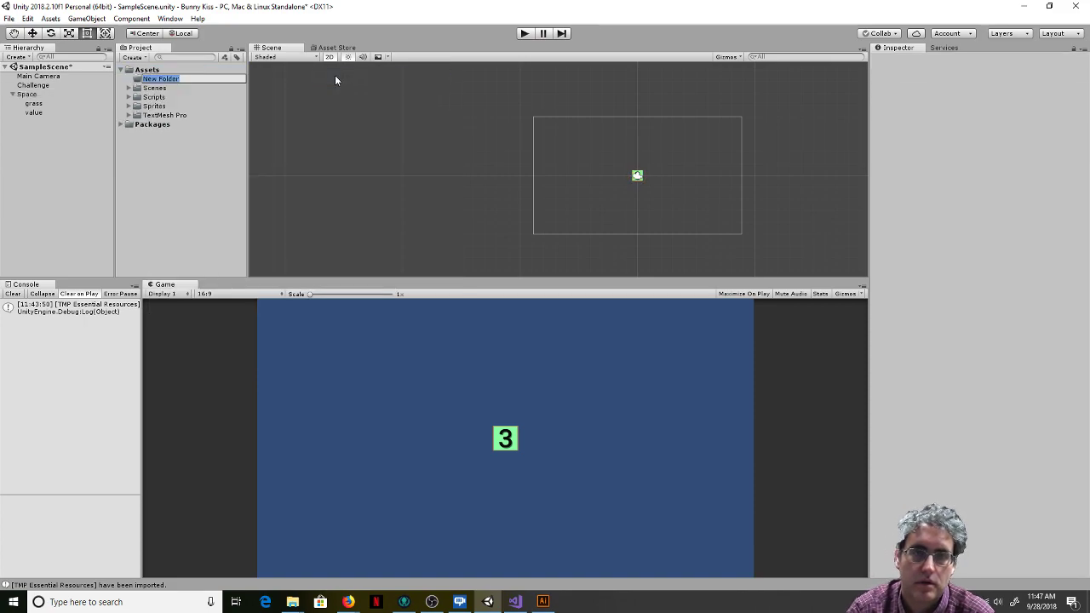
pyautogui.write('Pre')
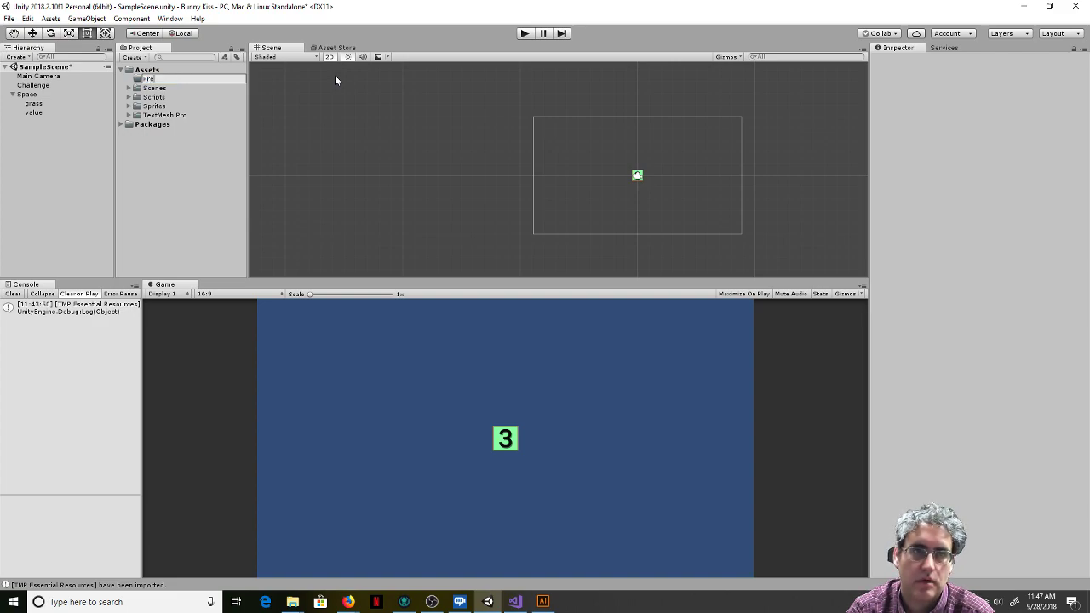
pyautogui.write('fab')
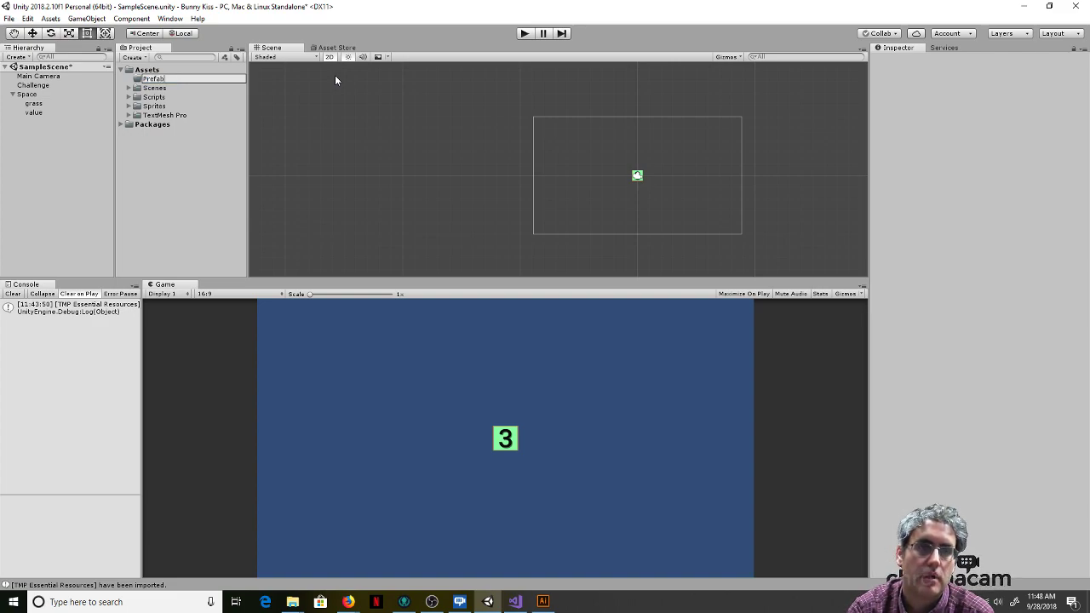
pyautogui.write('s')
pyautogui.press('Return')
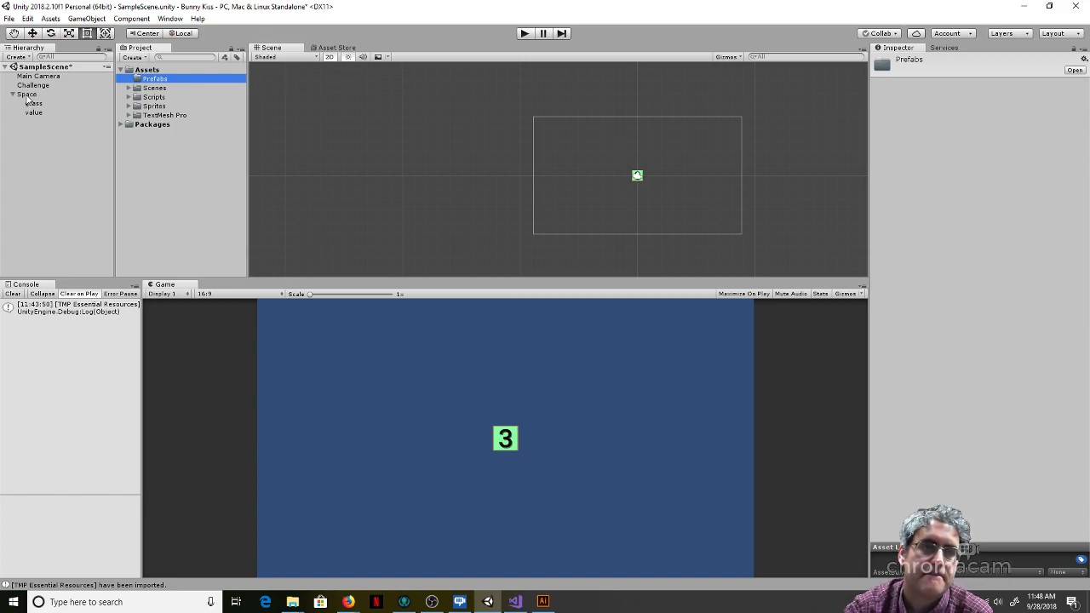
# Step: Turn the Space object from the scene into a prefab in the Prefabs folder and select the prefab asset
pyautogui.moveTo(27, 94); pyautogui.dragTo(152, 78)
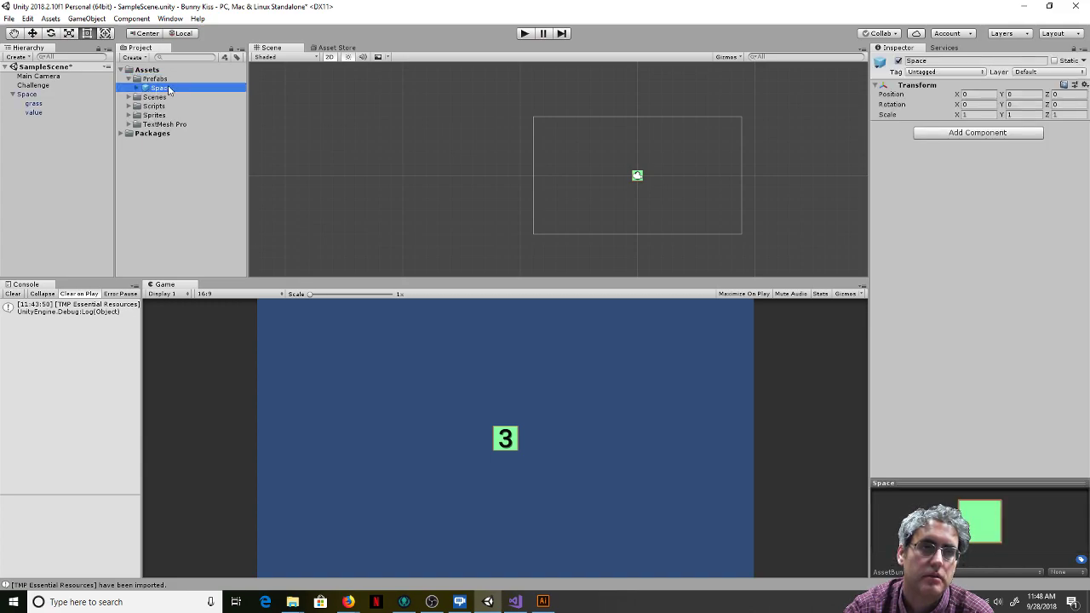
pyautogui.click(160, 88)
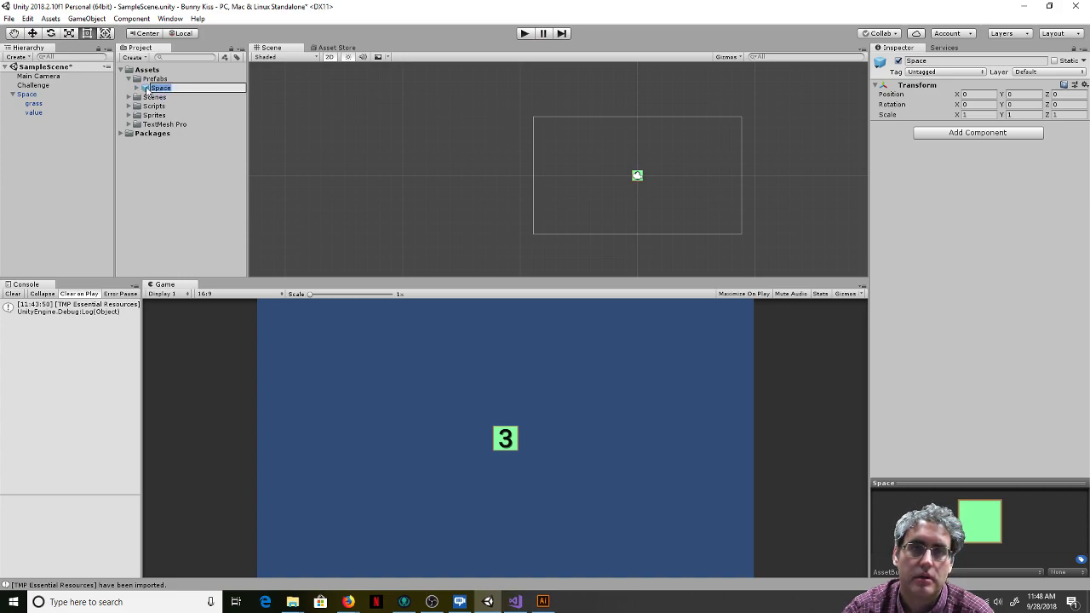
pyautogui.click(158, 80)
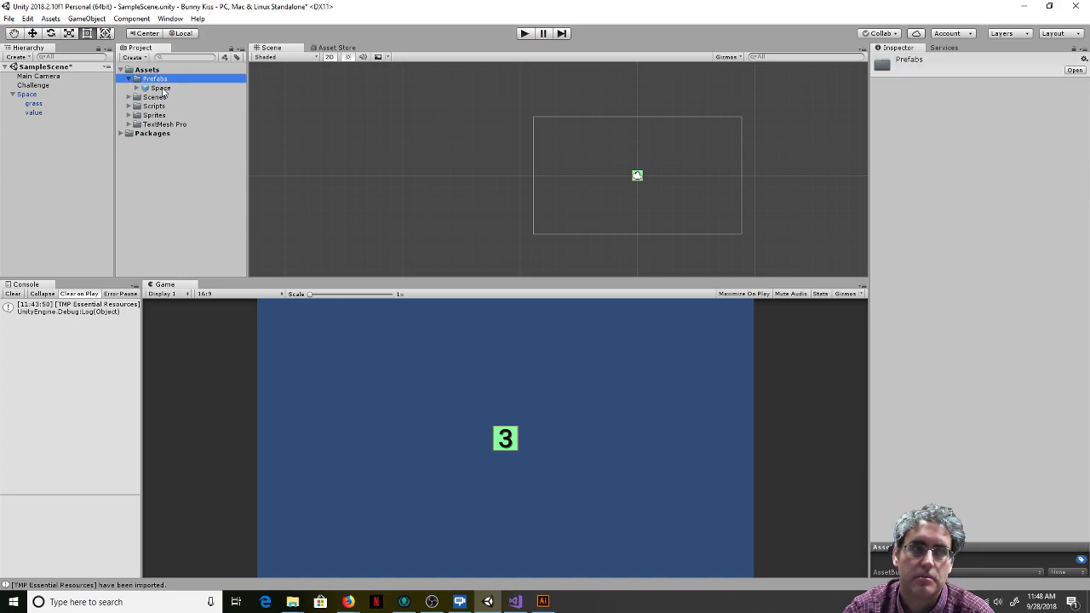
pyautogui.click(162, 88)
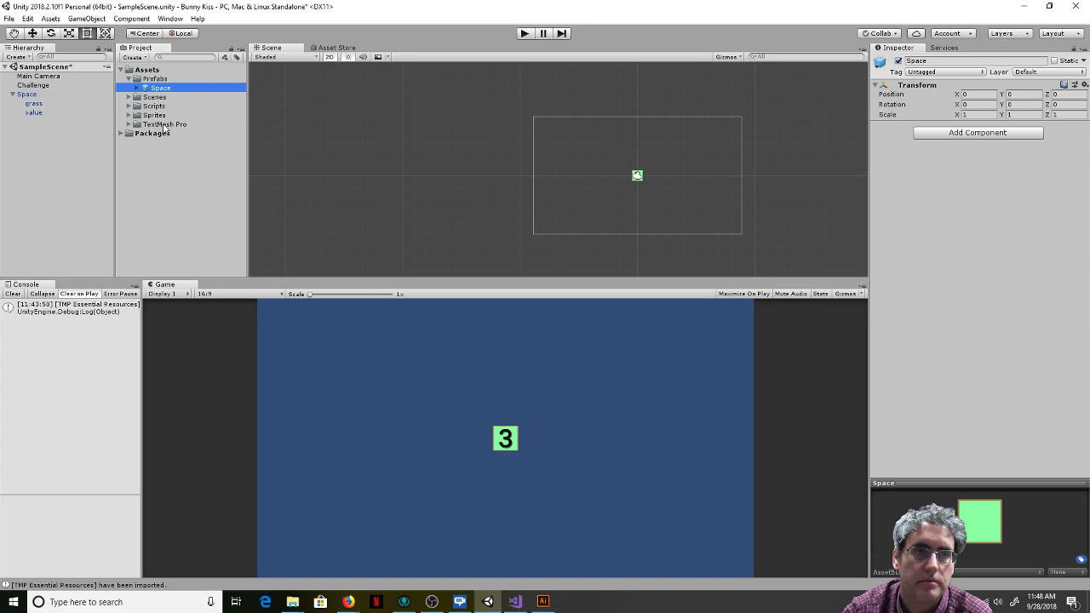
pyautogui.click(32, 85)
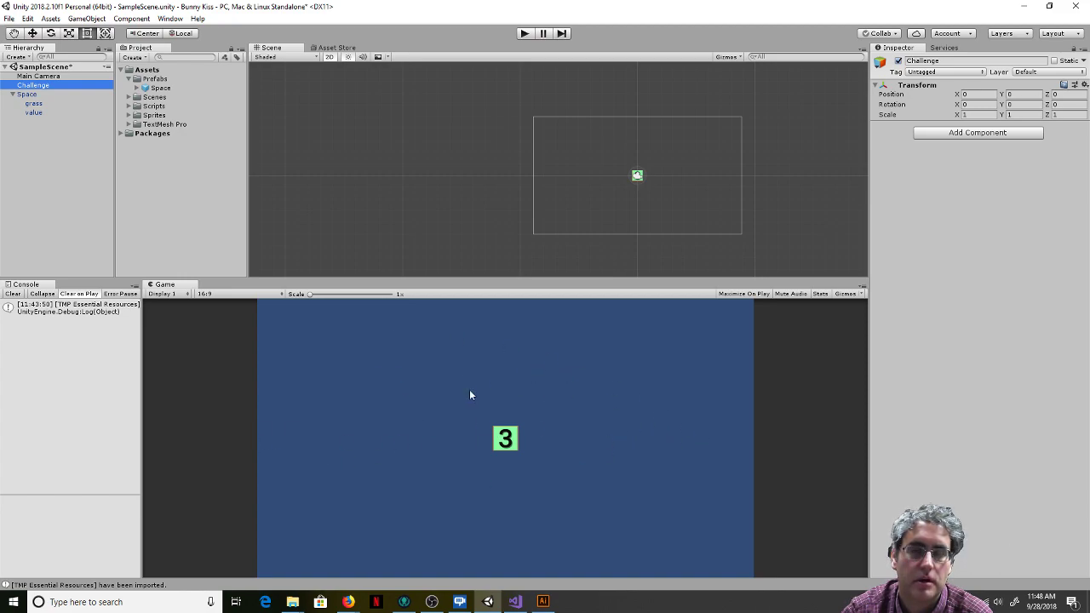
pyautogui.click(29, 76)
pyautogui.click(30, 85)
pyautogui.click(26, 94)
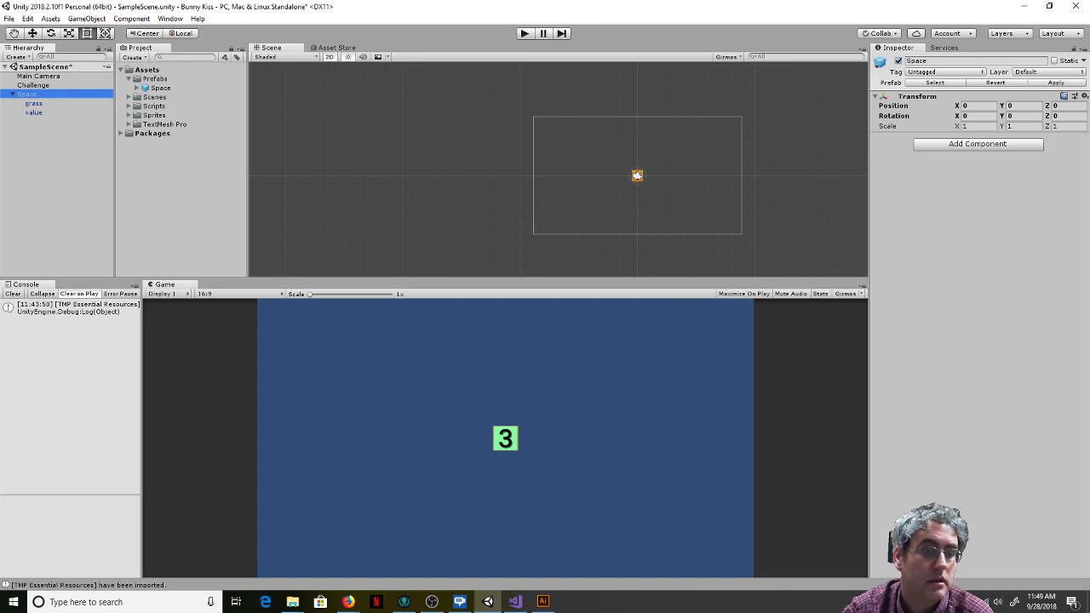
pyautogui.hotkey('alt', 'Tab')
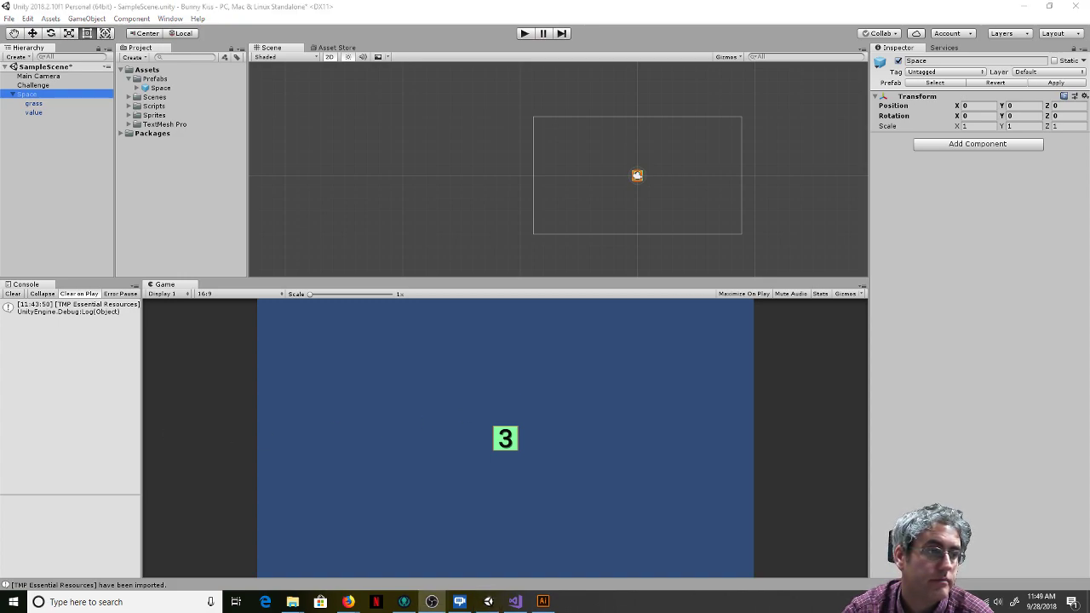